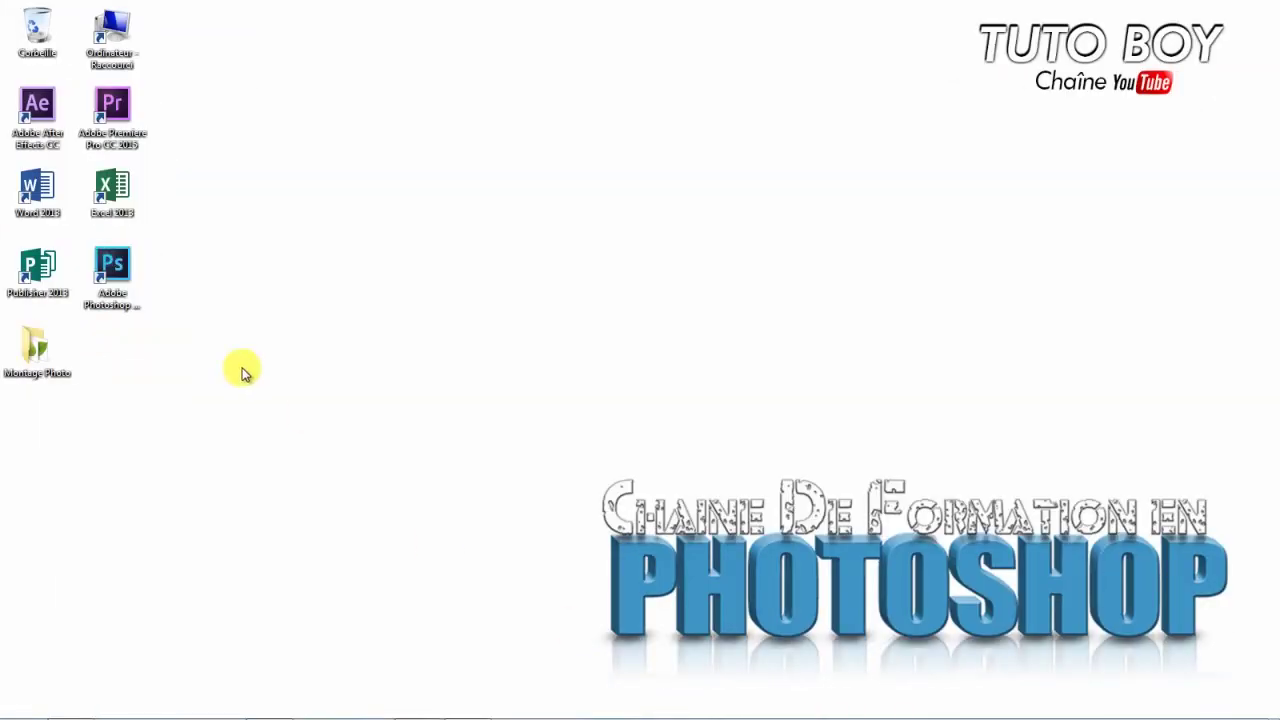
Step: Launch Photoshop and create a blank international A4 document, 210 × 297 mm at 300 ppi
double_click(115, 260)
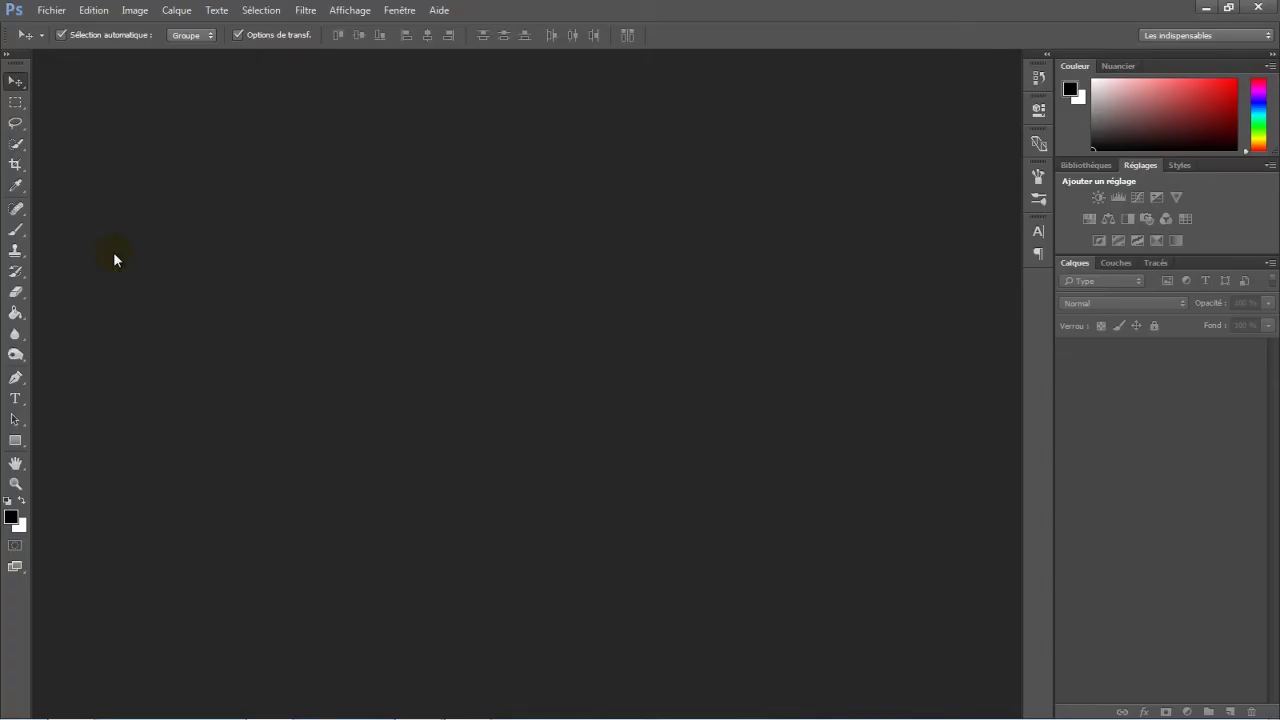
click(55, 12)
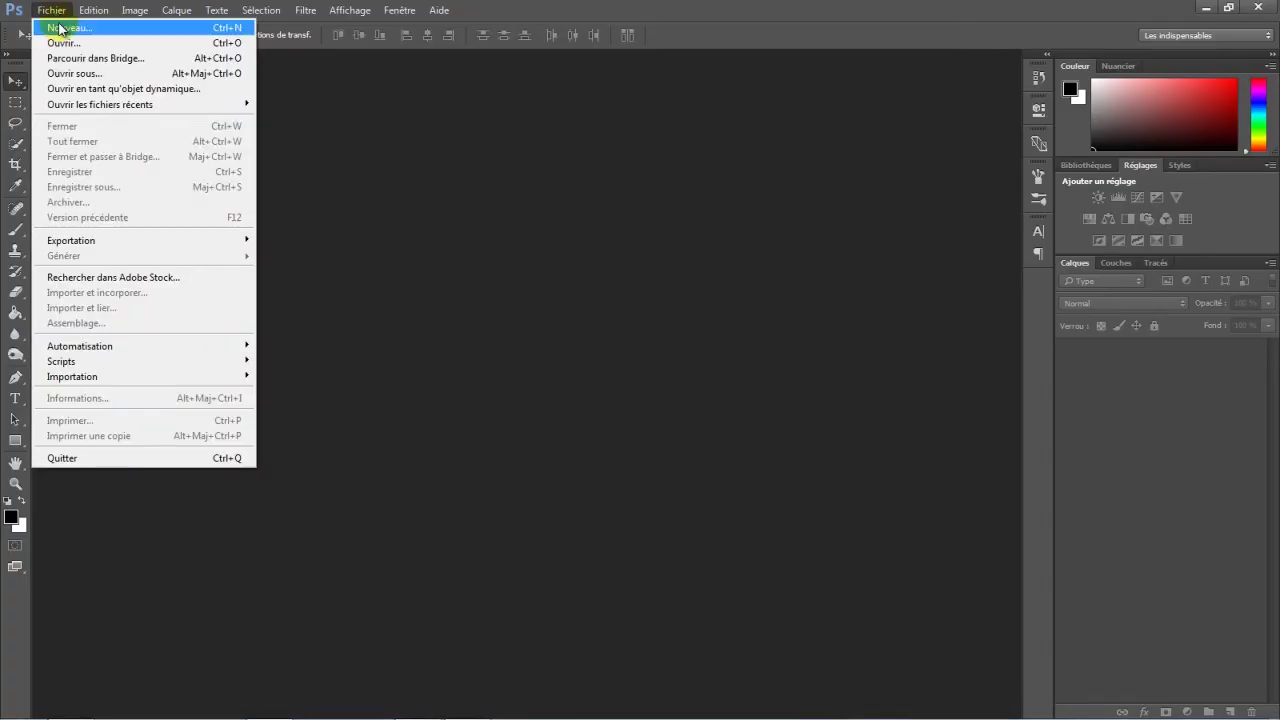
click(60, 27)
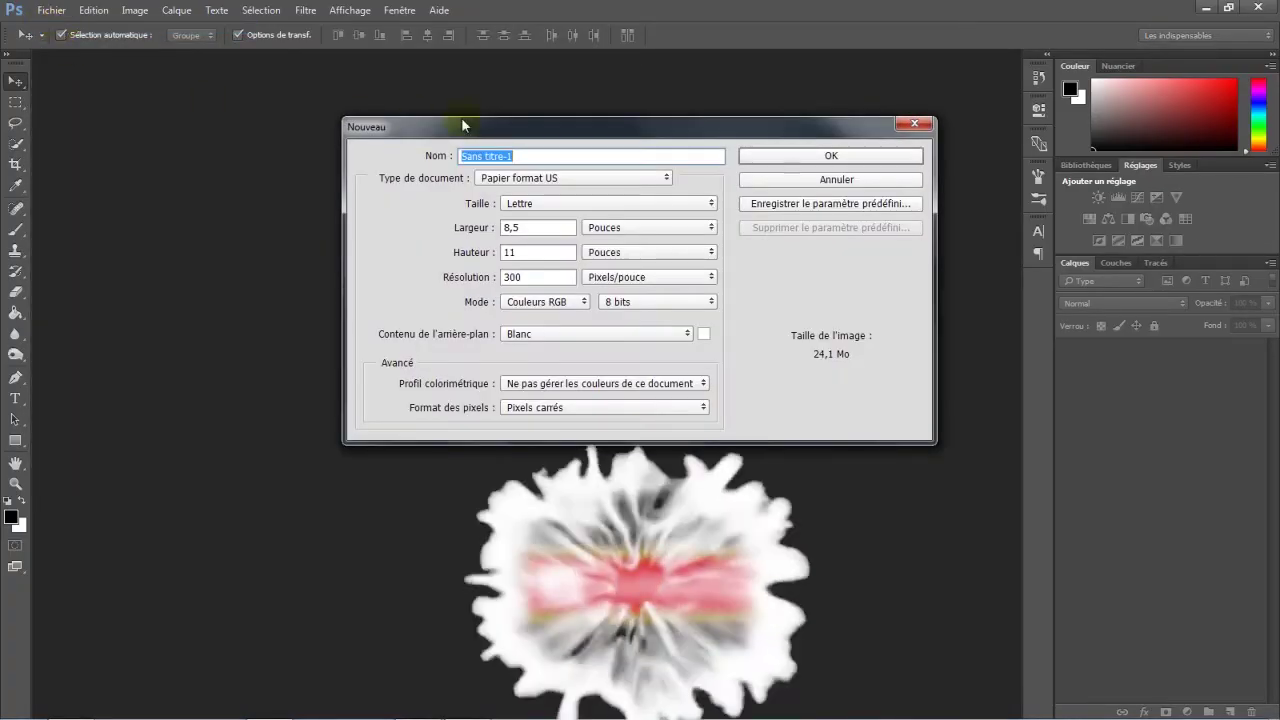
click(600, 178)
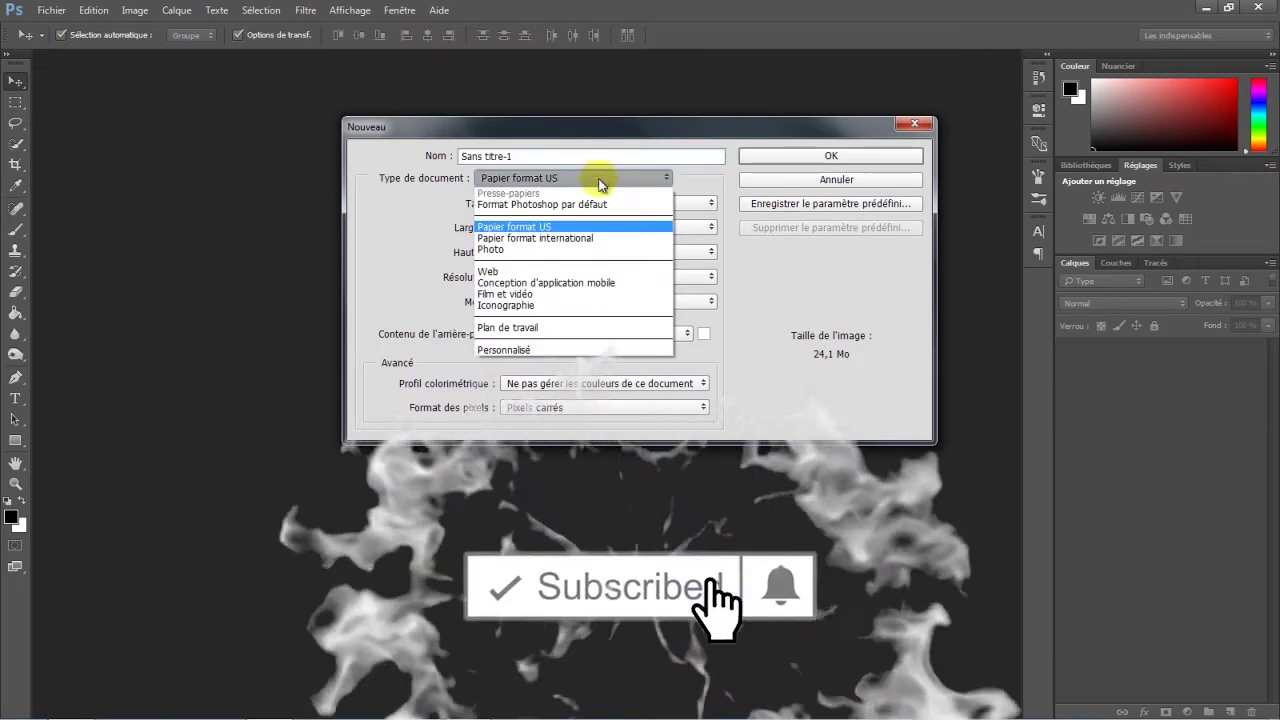
click(581, 240)
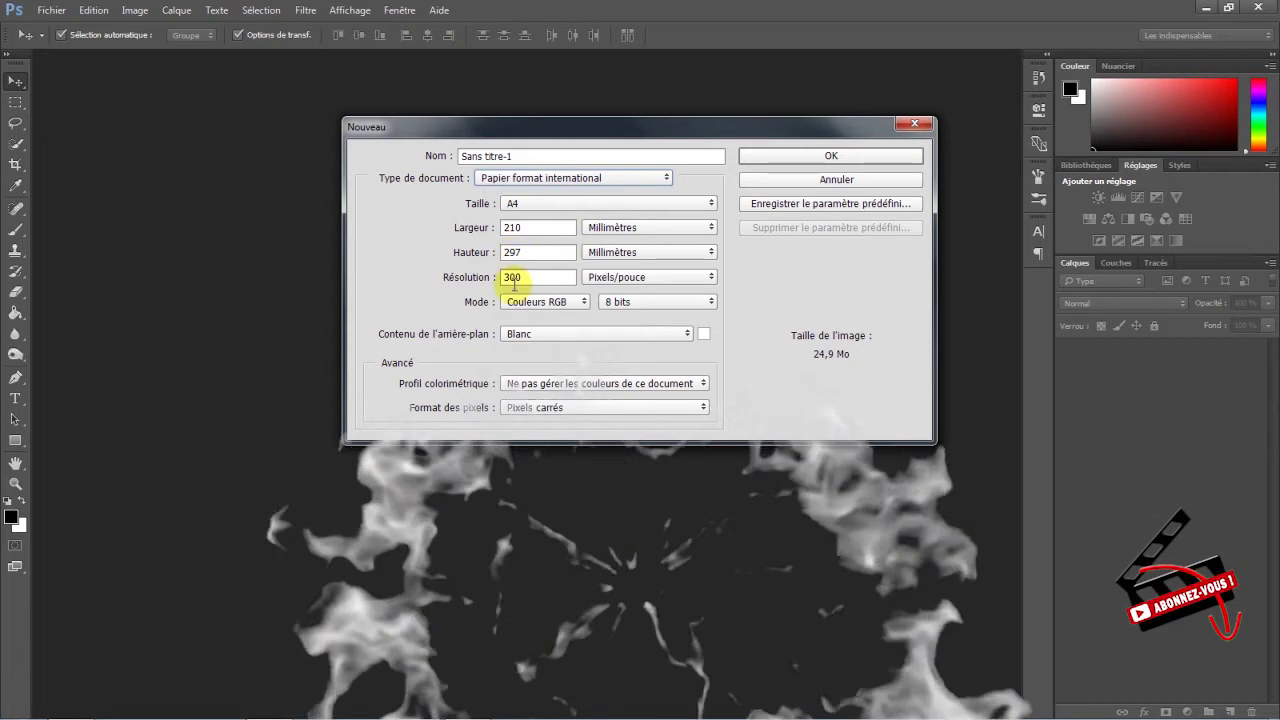
click(785, 157)
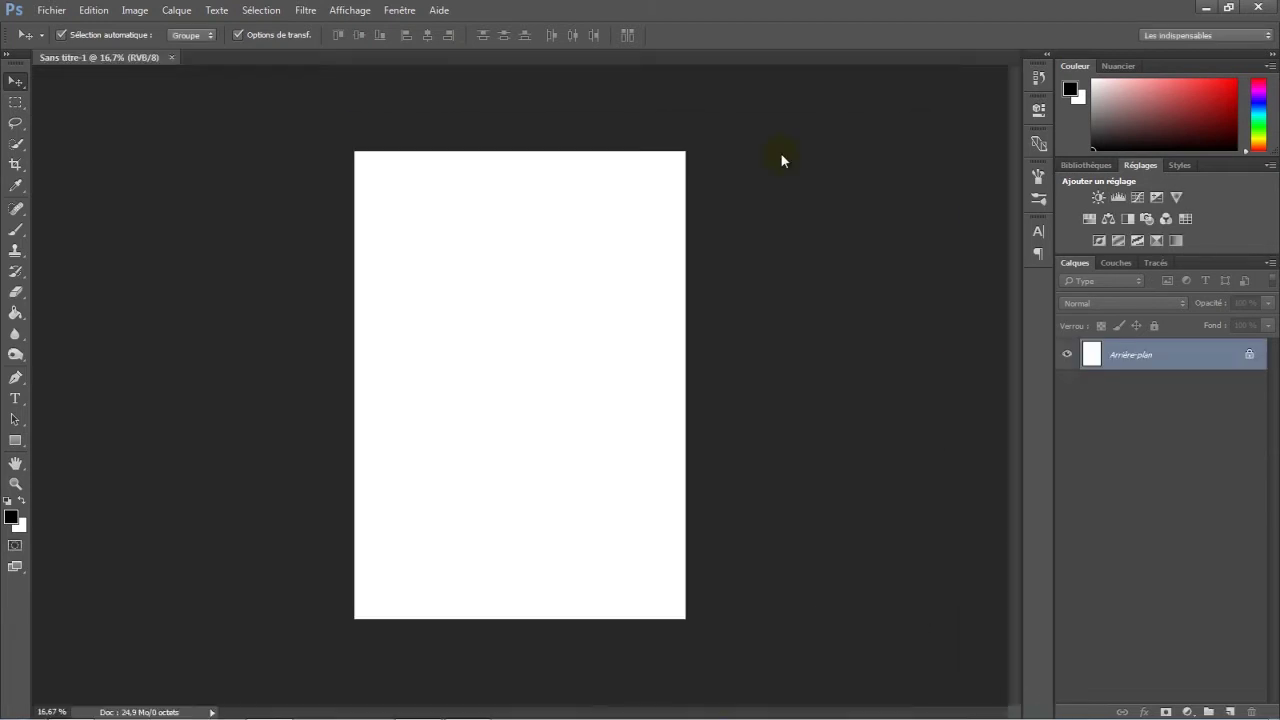
Step: Set the foreground colour to hex bedd33 and paint-bucket the whole page lime green
click(14, 518)
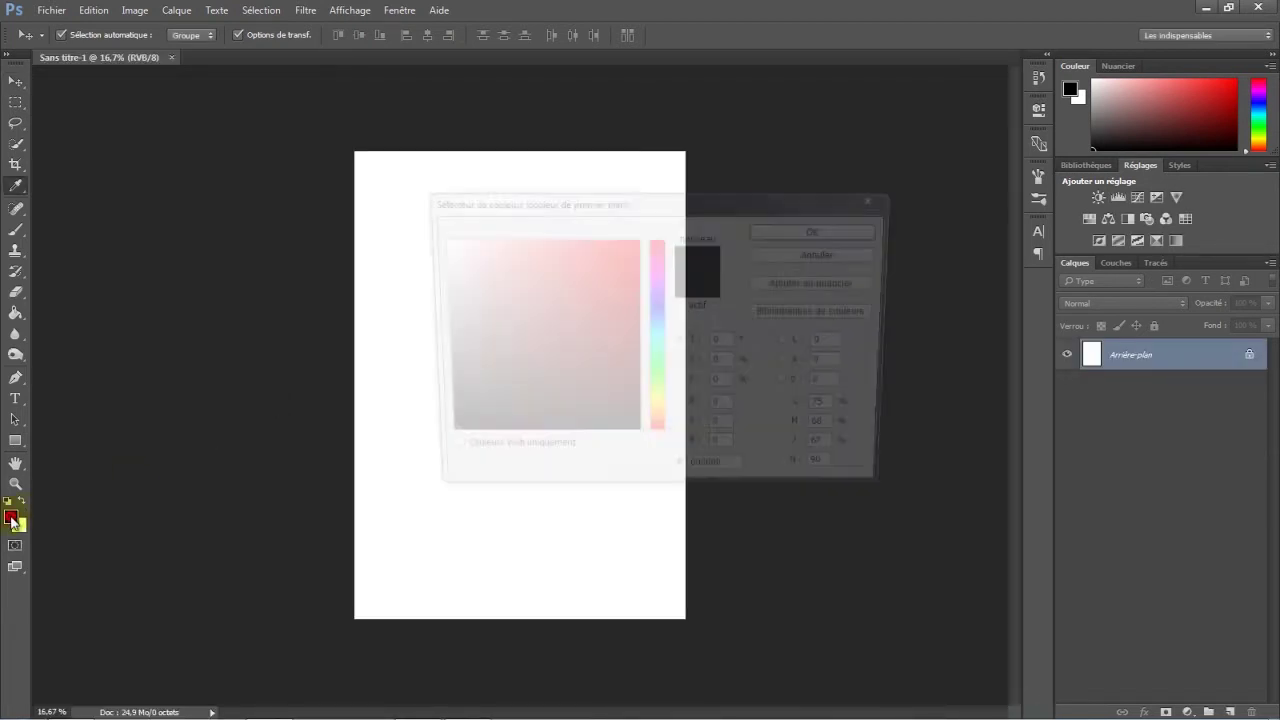
drag(689, 210, 617, 201)
double_click(667, 474)
text(bedd)
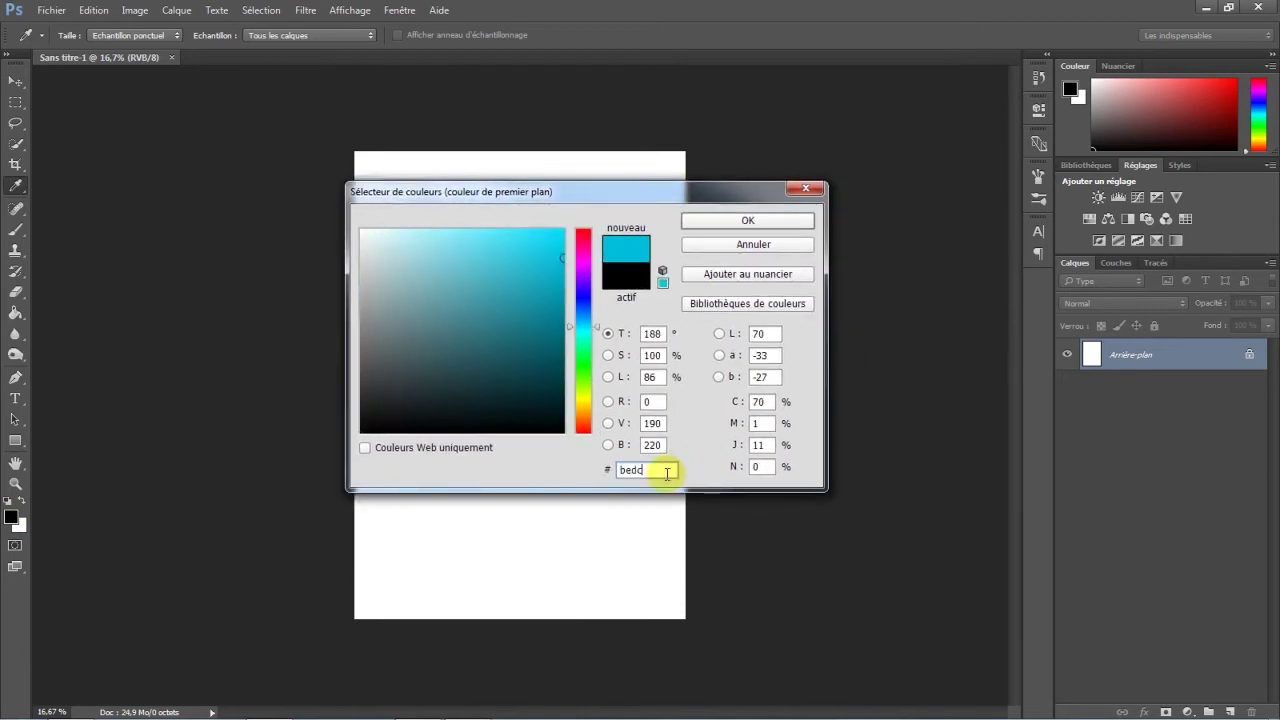
text(33)
click(763, 220)
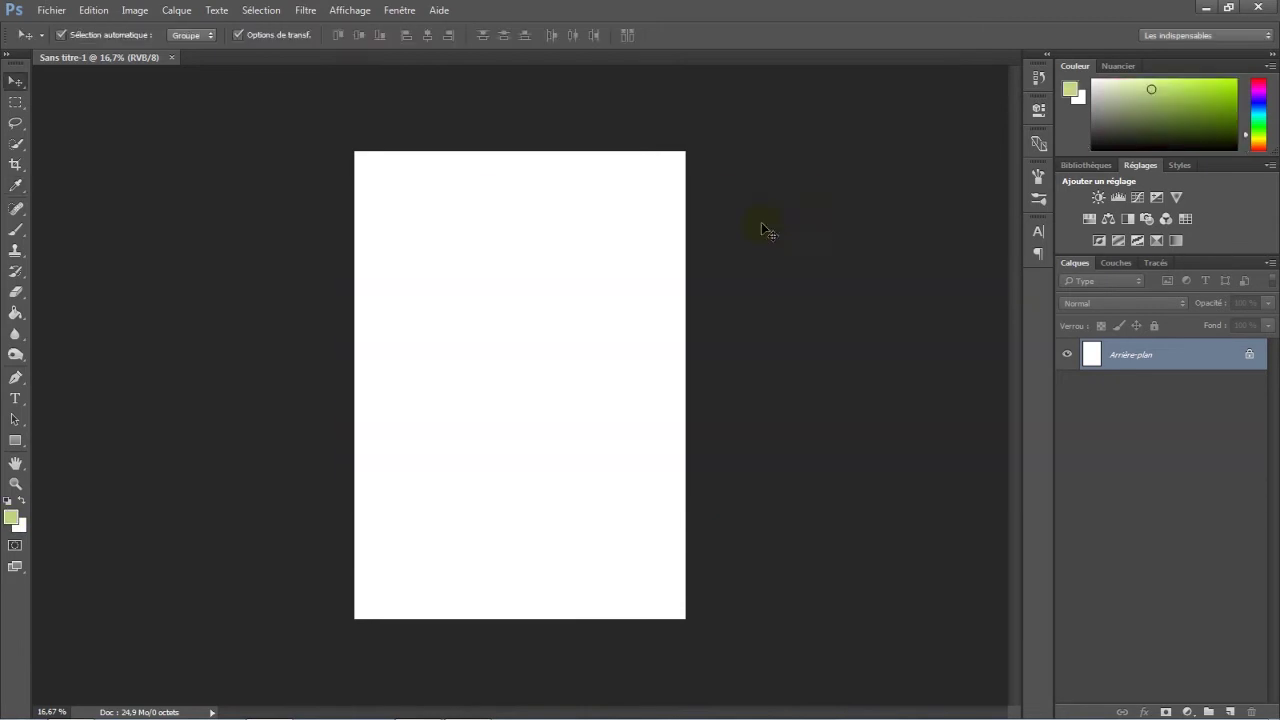
click(16, 314)
click(535, 347)
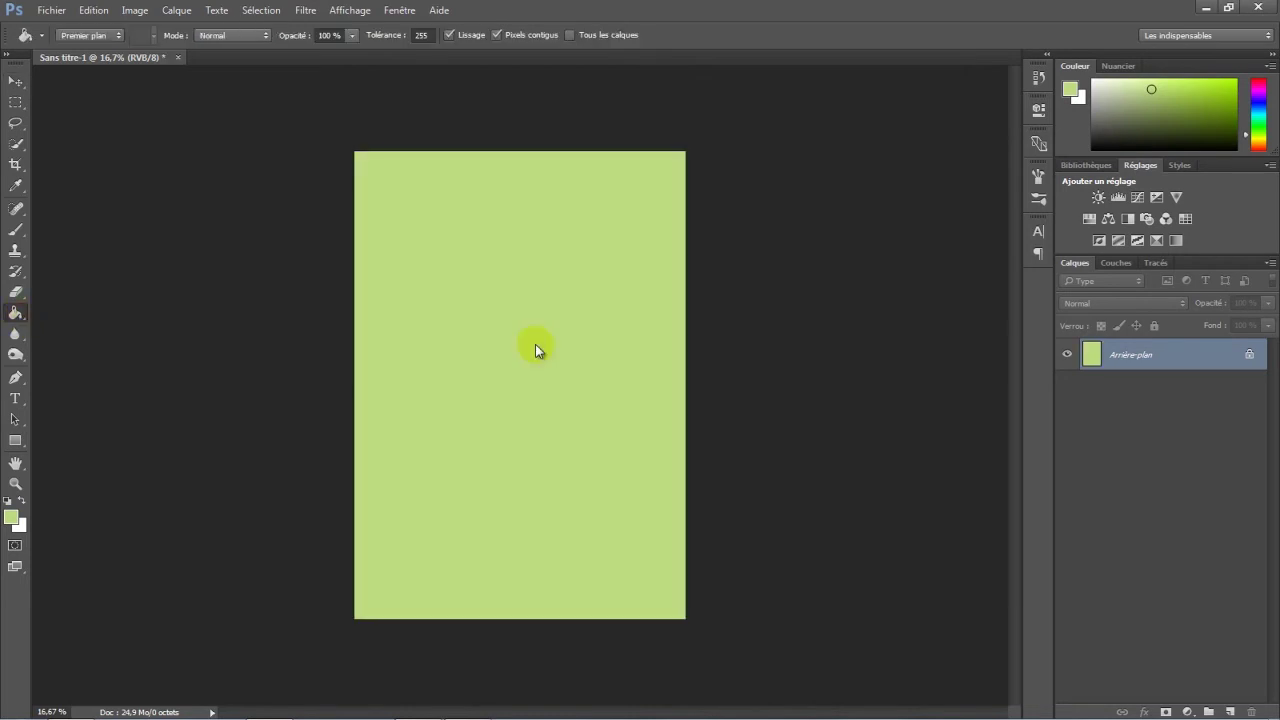
Step: Paint a single white dab with a 418 px soft round brush on a new layer
click(17, 232)
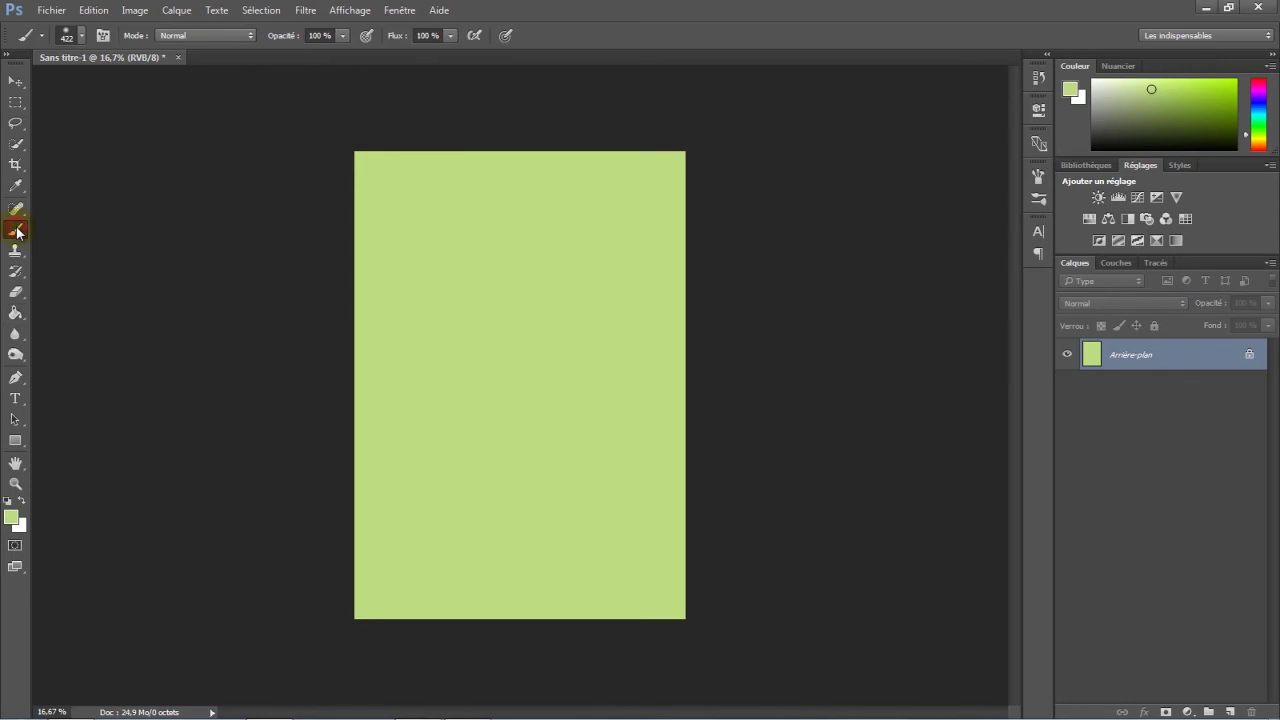
click(83, 38)
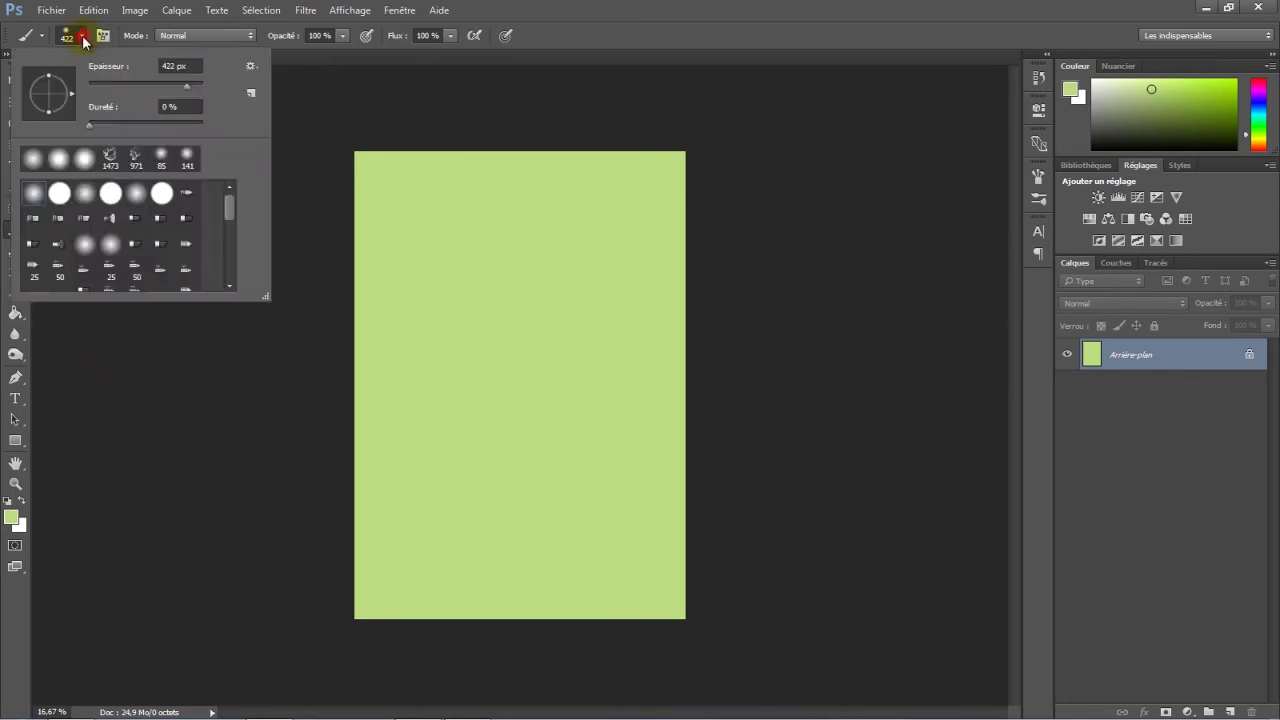
click(36, 196)
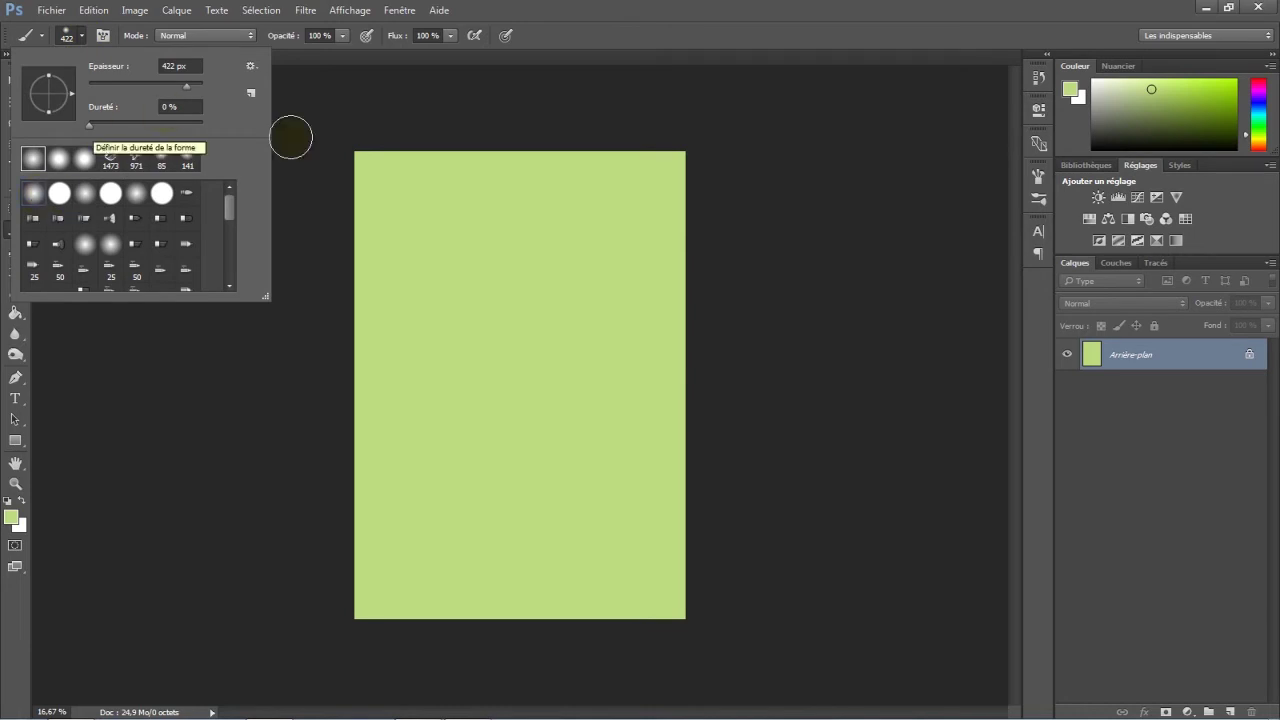
drag(192, 90, 186, 86)
click(85, 38)
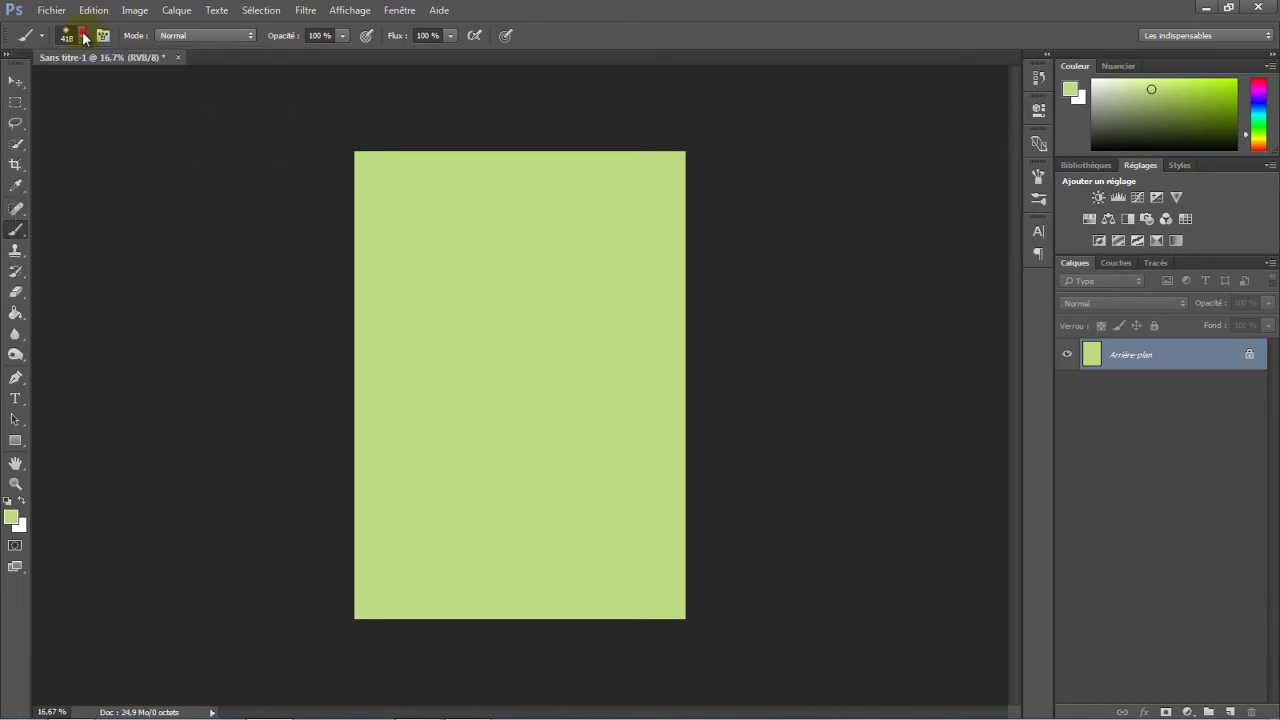
click(23, 504)
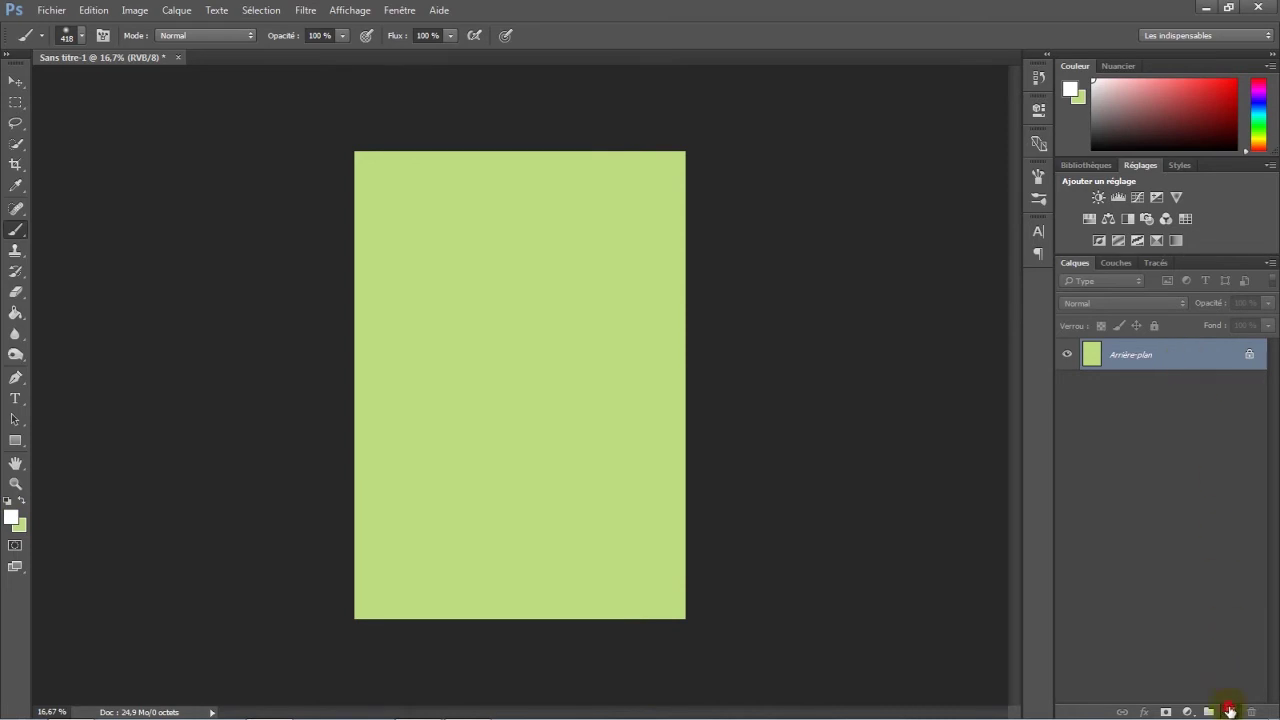
click(1230, 711)
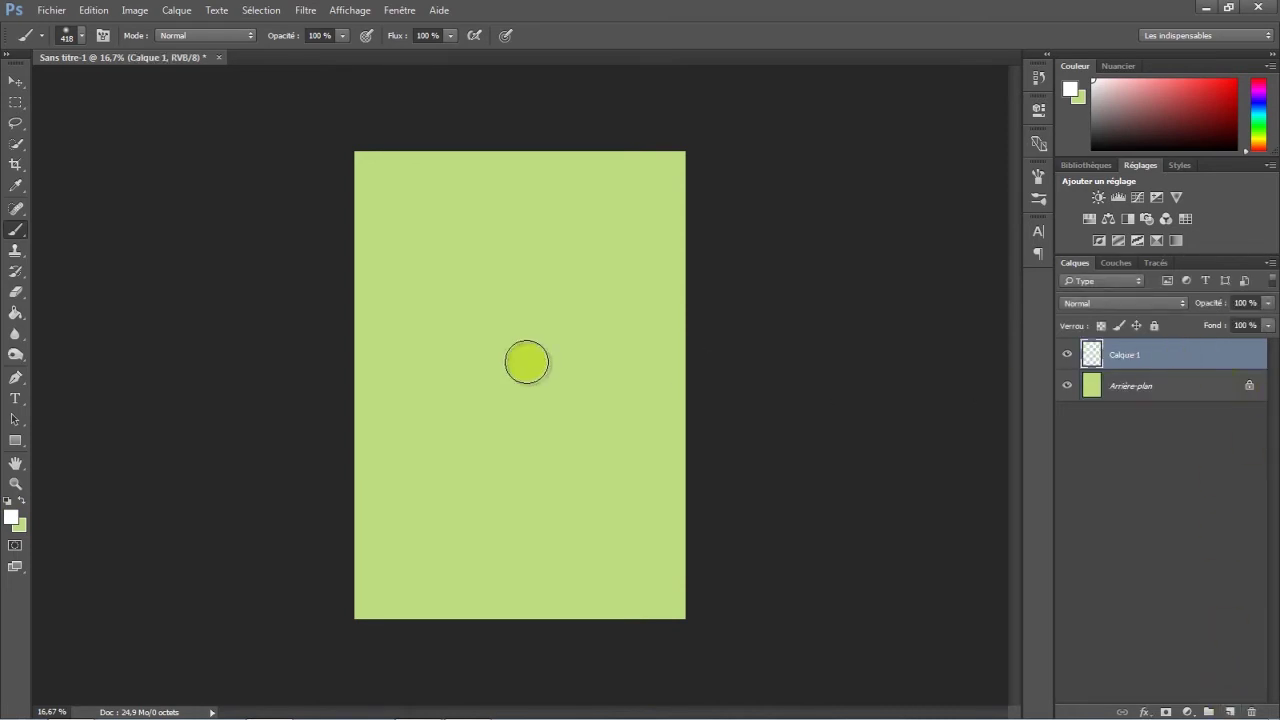
click(511, 366)
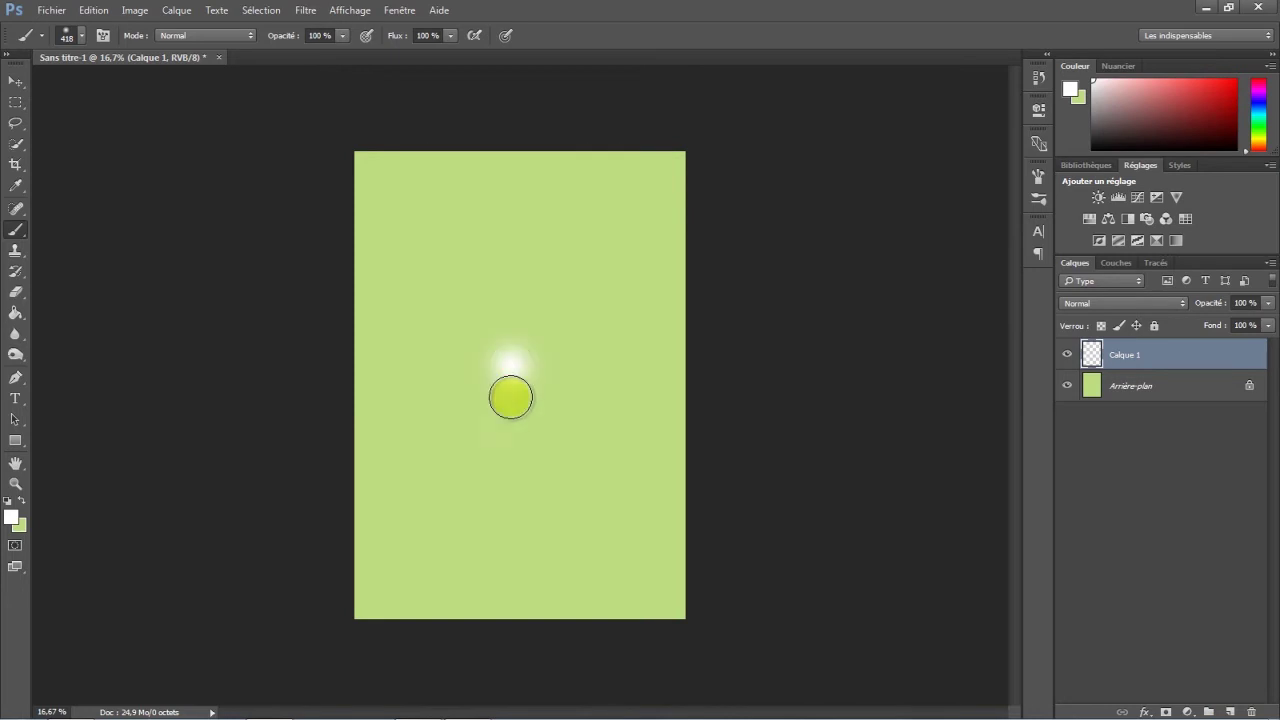
Step: Stretch the white dab into a large oval glow centred on the page
click(17, 82)
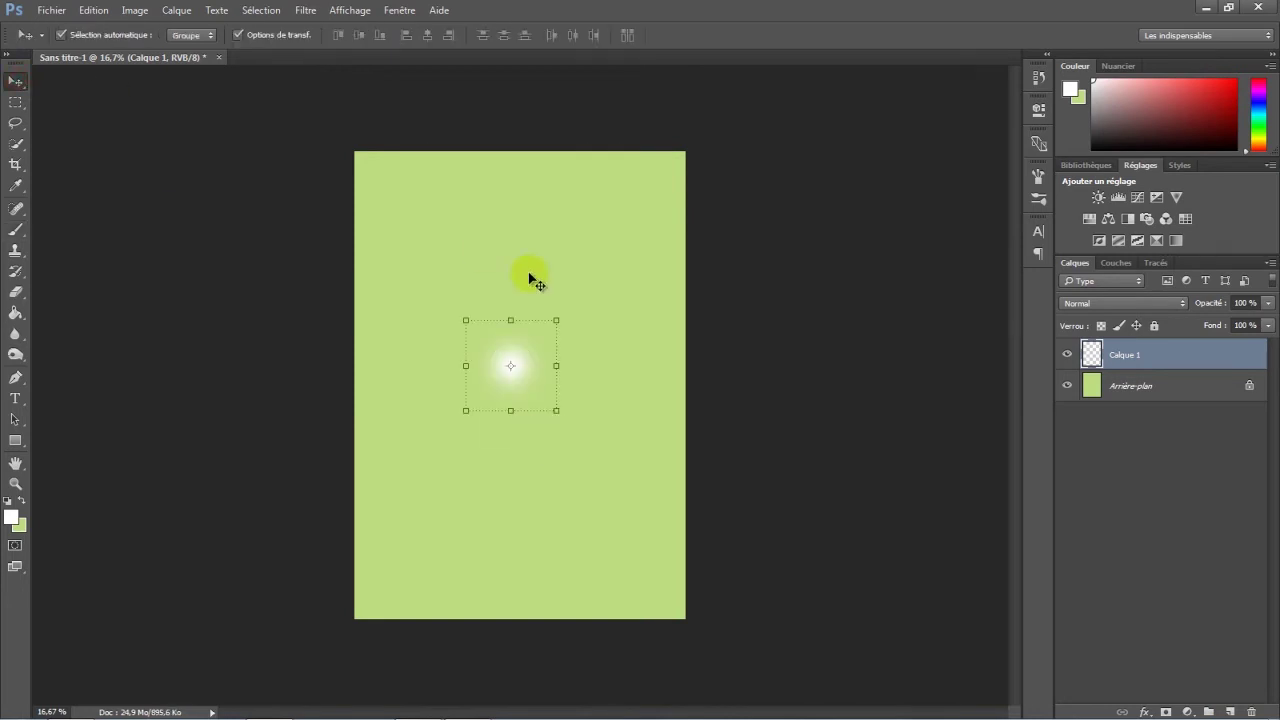
drag(518, 316, 514, 171)
drag(556, 270, 677, 286)
drag(600, 300, 554, 466)
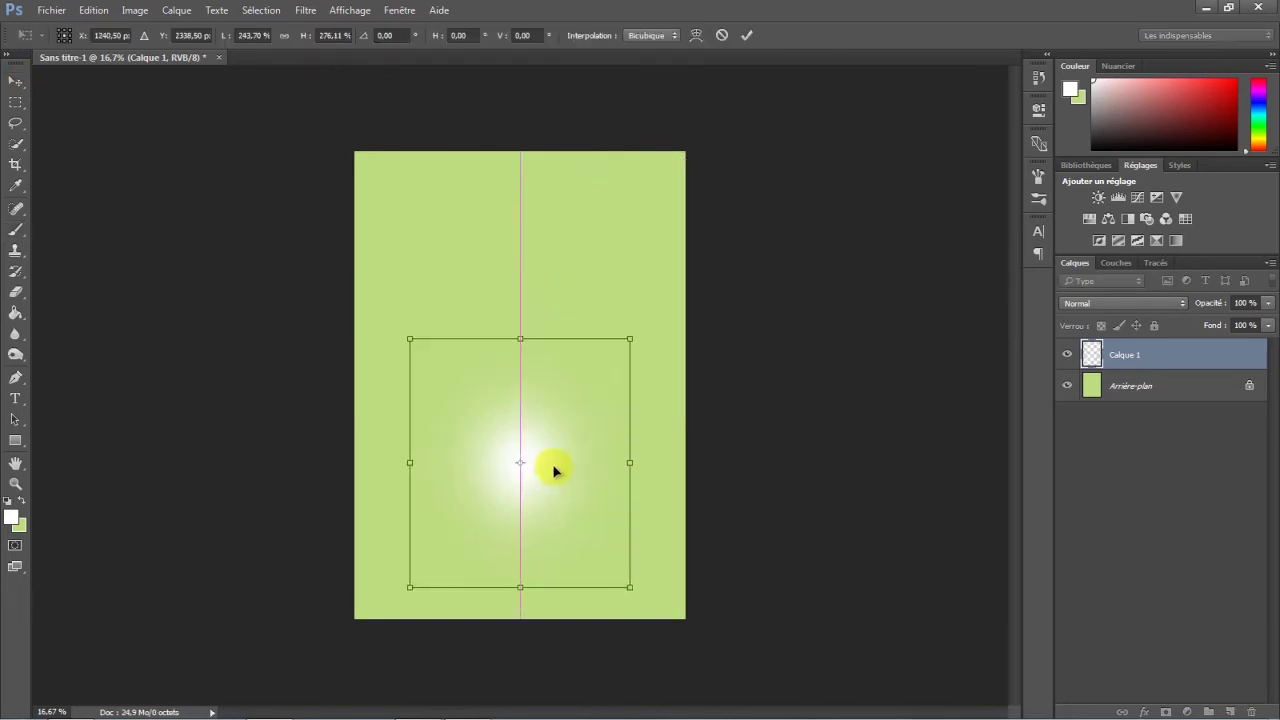
drag(520, 337, 520, 133)
drag(410, 360, 329, 354)
drag(560, 370, 614, 371)
drag(520, 165, 520, 142)
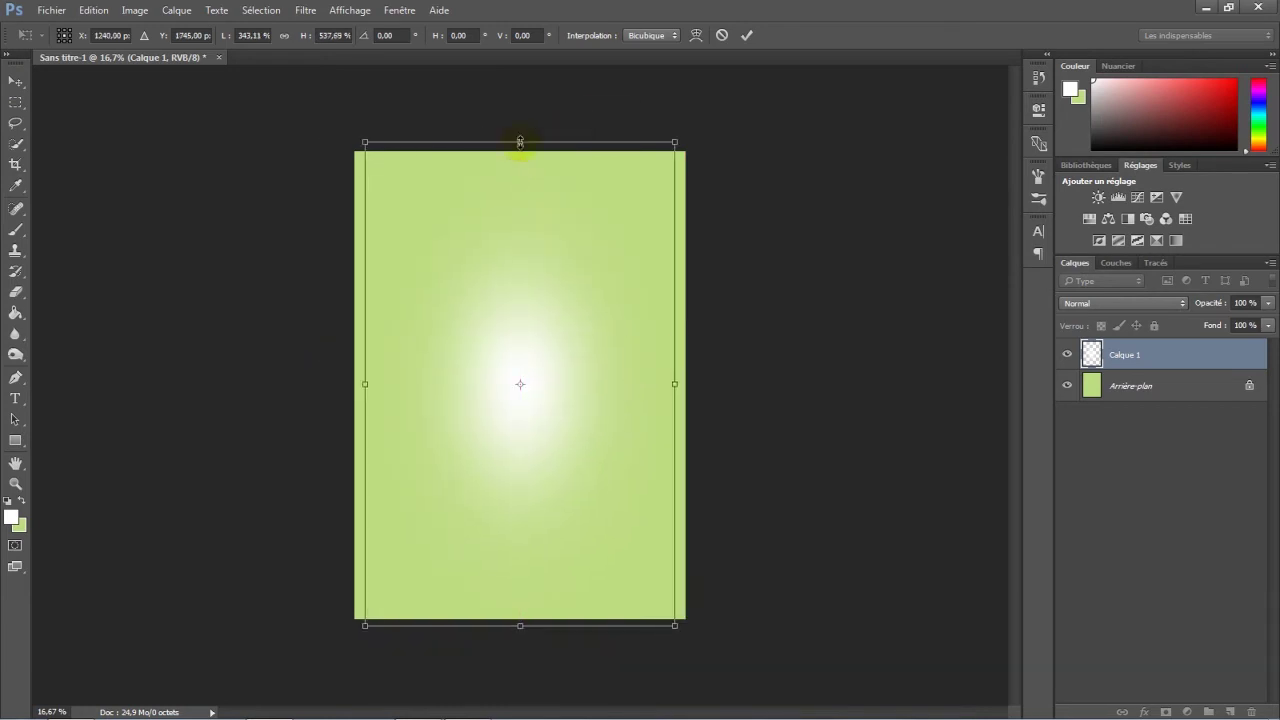
click(284, 35)
drag(303, 35, 400, 40)
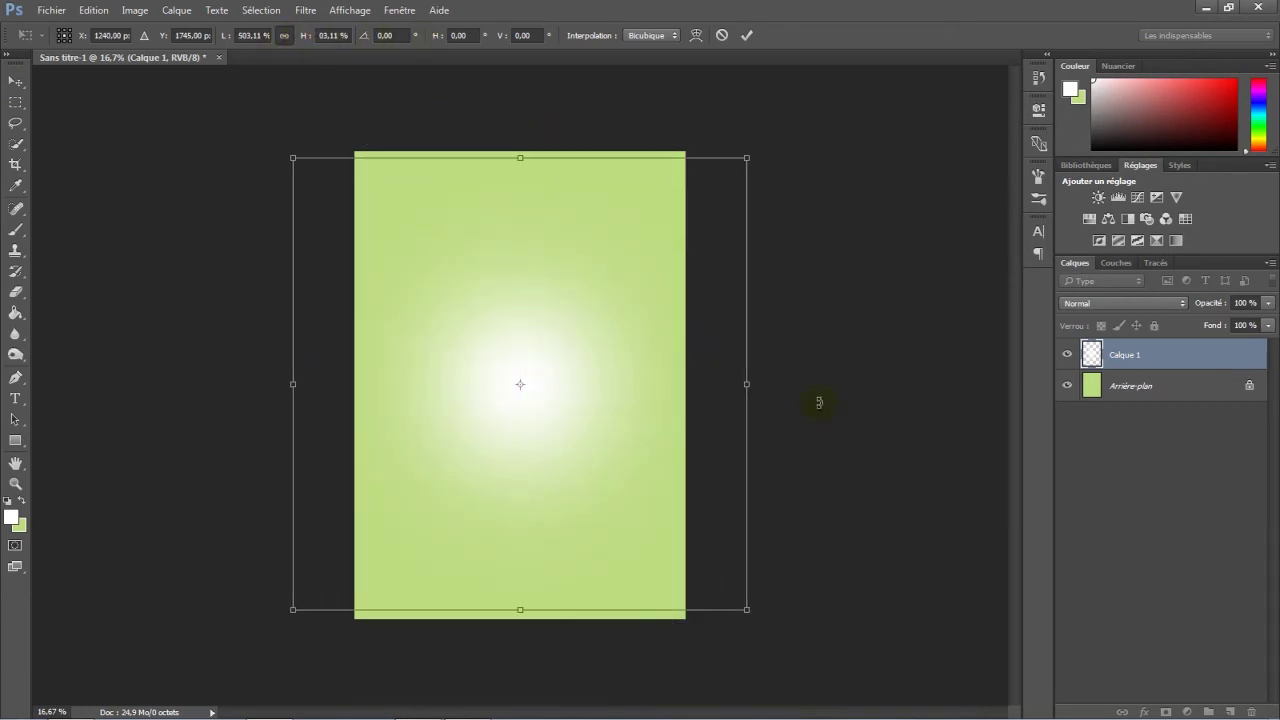
drag(749, 384, 683, 387)
drag(291, 384, 327, 384)
drag(584, 386, 584, 411)
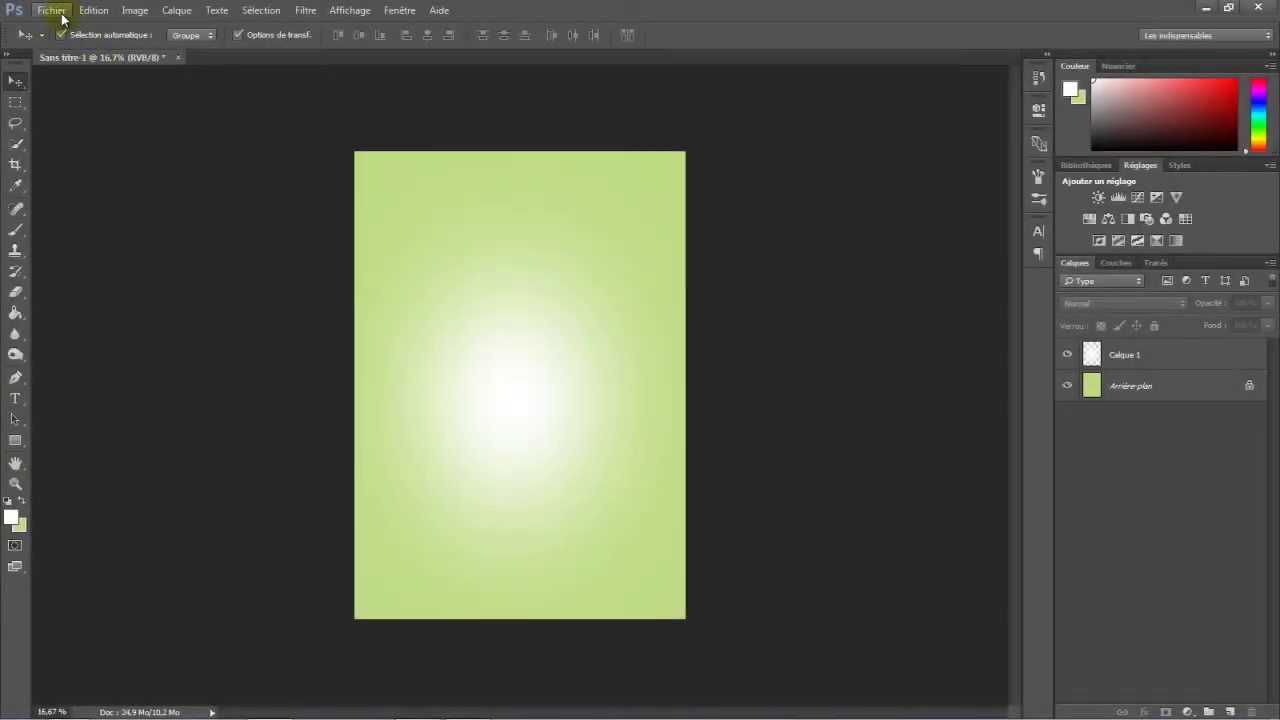
Step: Import and link the blue cup image 01 from the Montage Photo folder
click(62, 17)
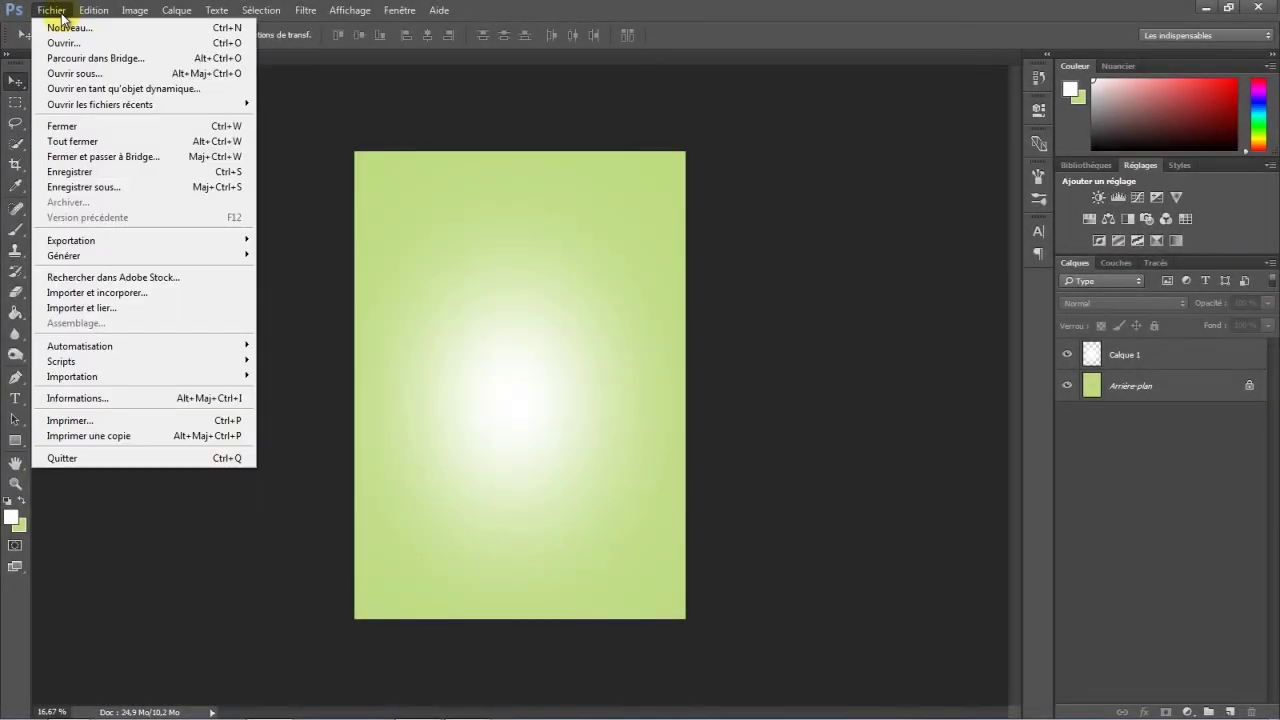
click(92, 308)
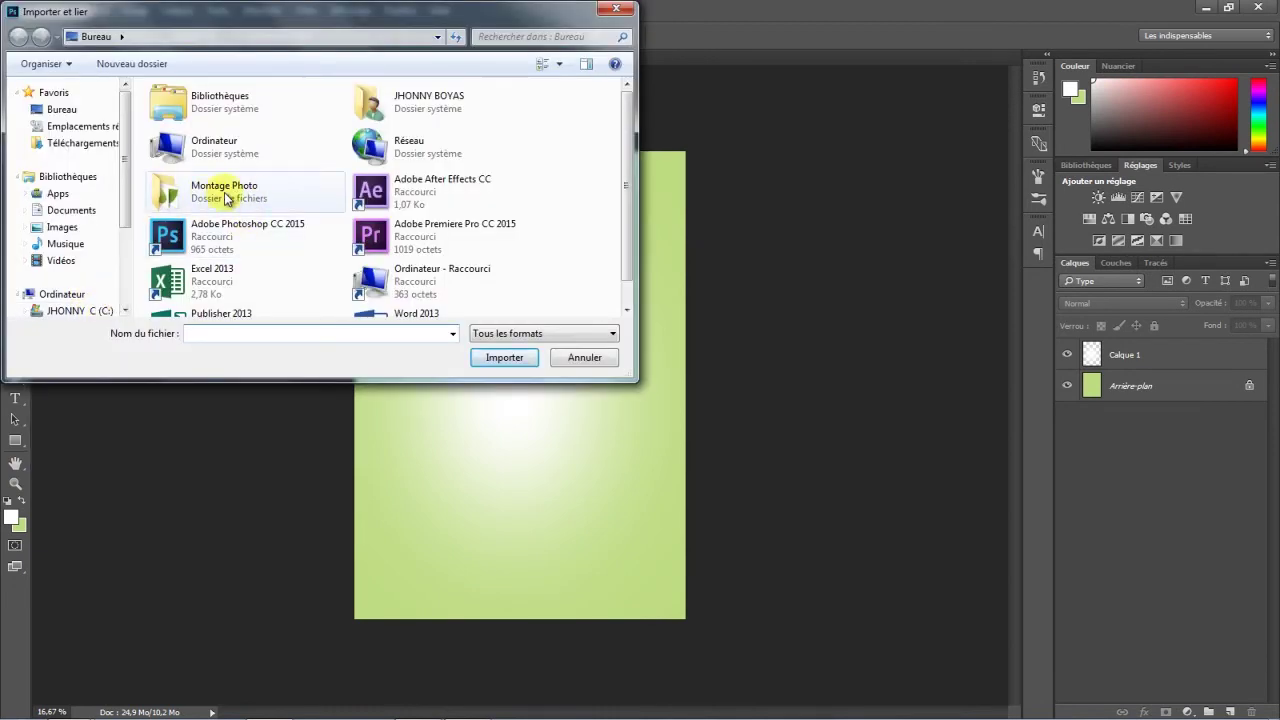
click(166, 200)
double_click(166, 200)
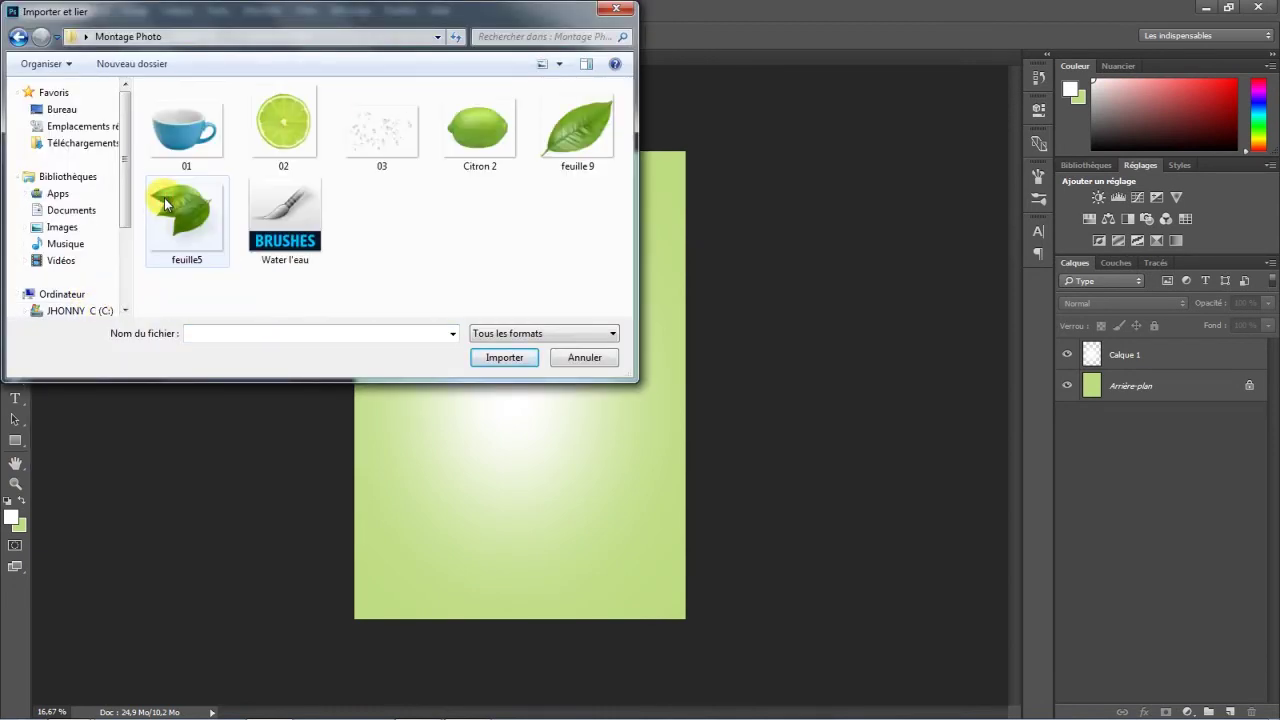
click(181, 114)
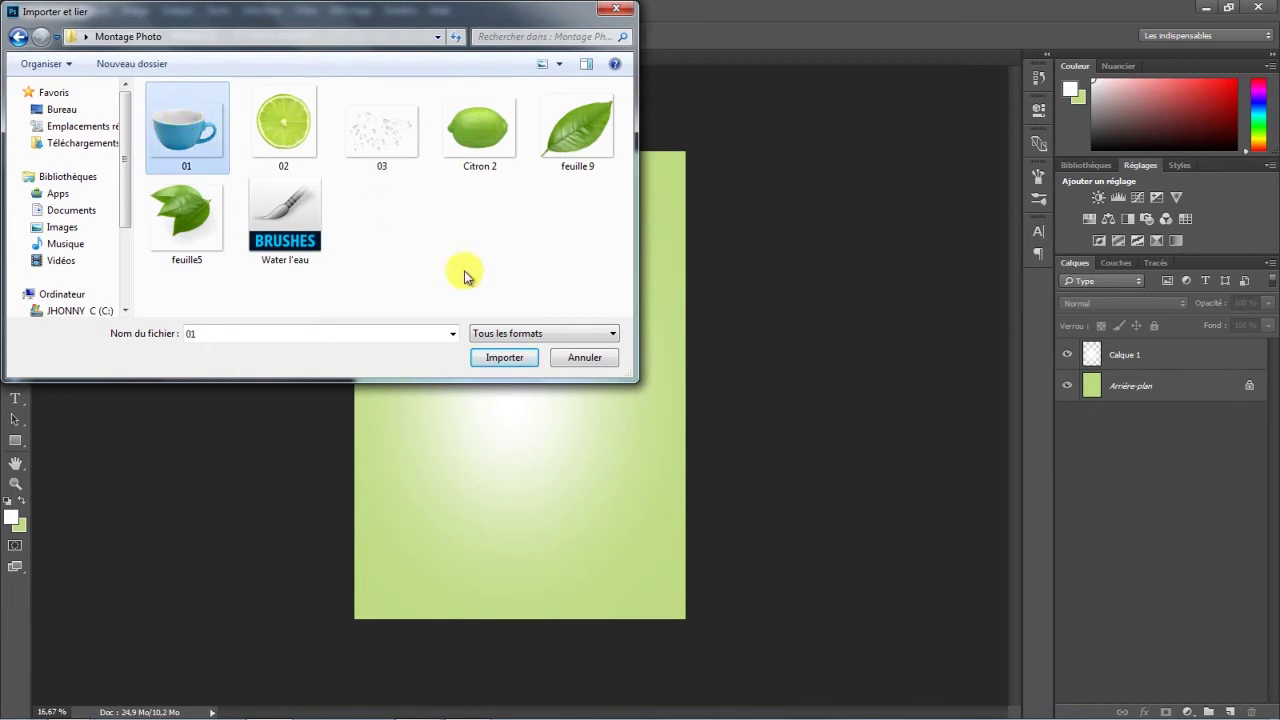
click(502, 357)
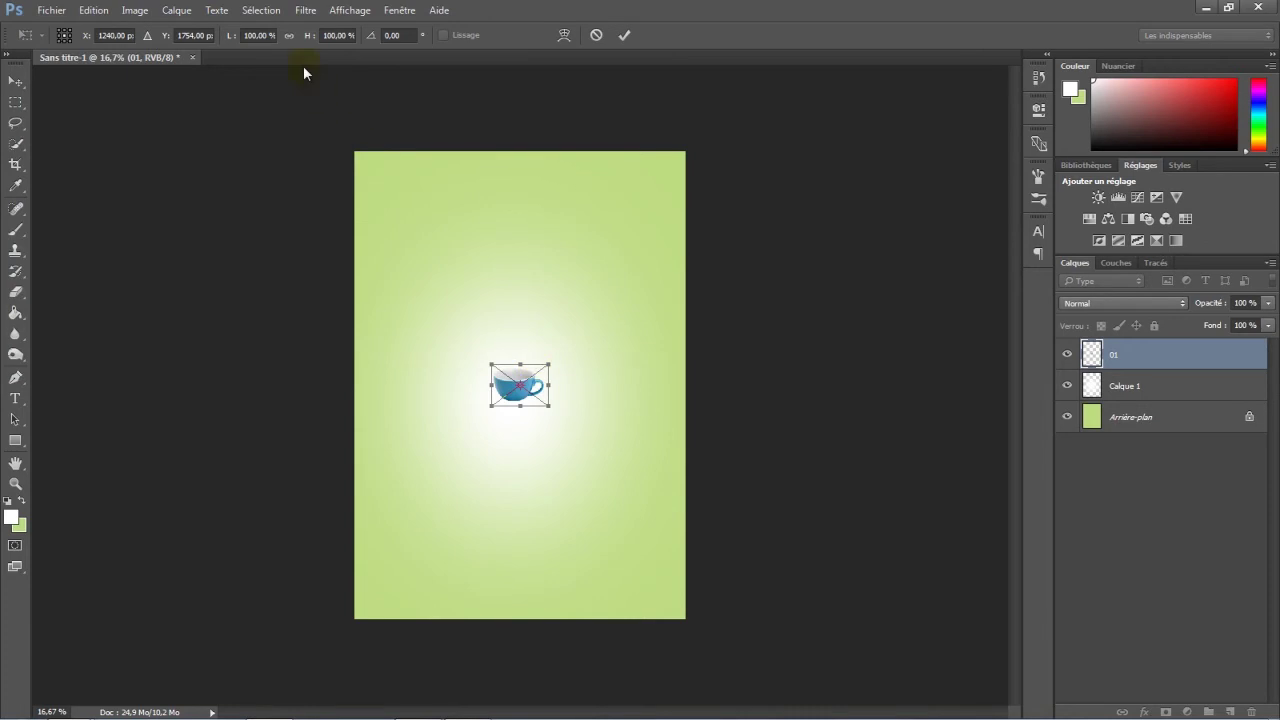
Step: Scale the cup to about 427% and move it down-right over the glow
drag(310, 40, 569, 29)
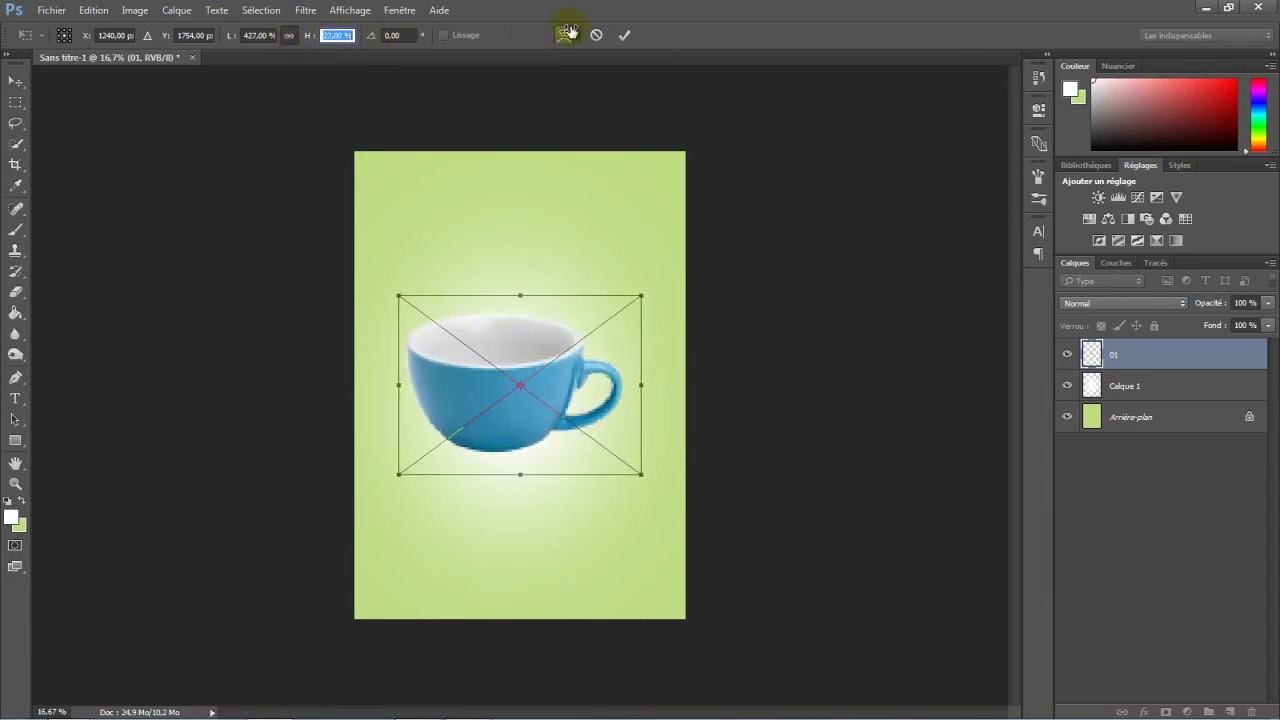
mouse_move(534, 398)
mouse_down()
mouse_move(553, 444)
mouse_move(553, 432)
mouse_up()
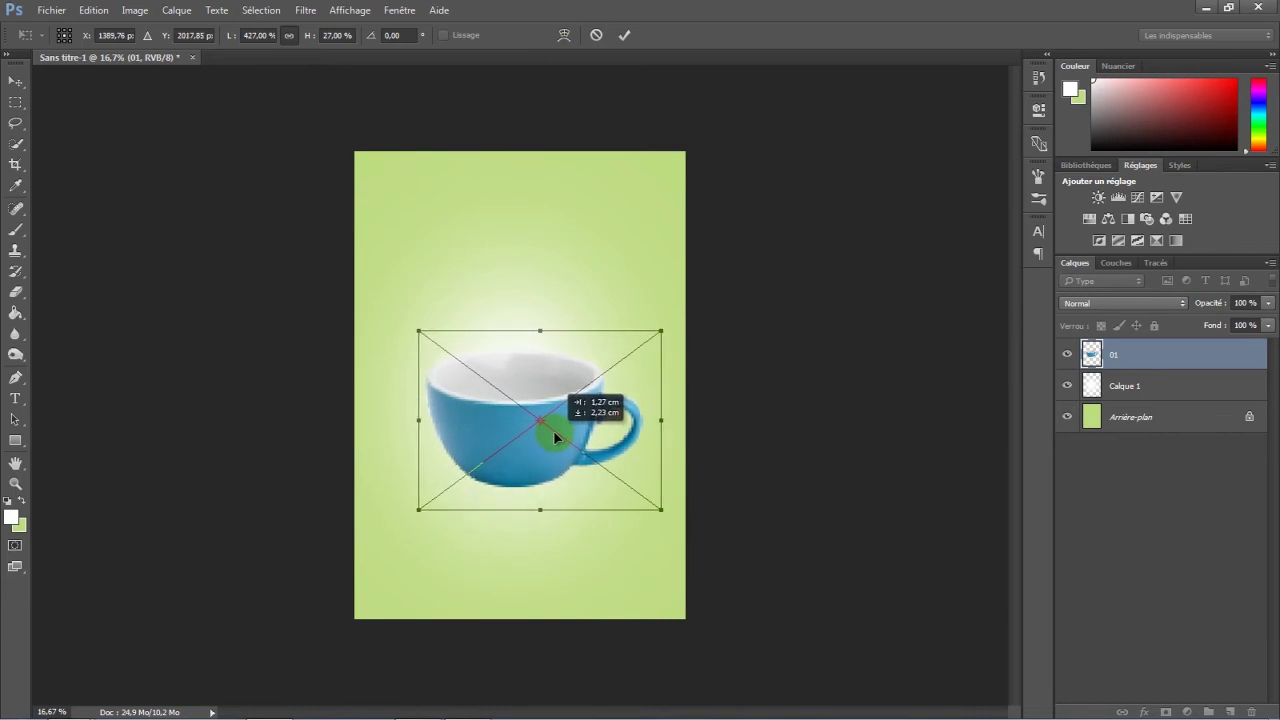
click(626, 36)
click(842, 416)
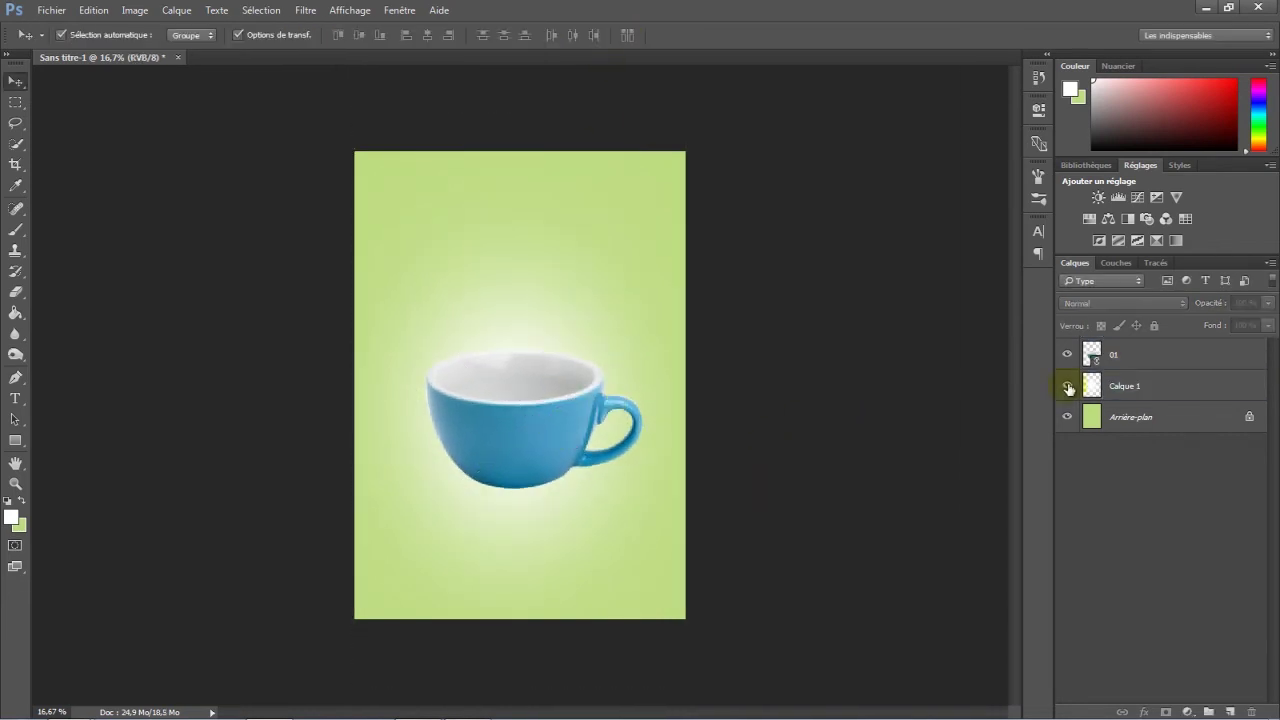
Step: Rasterize cup layer 01 and hide the white glow layer Calque 1
click(1177, 357)
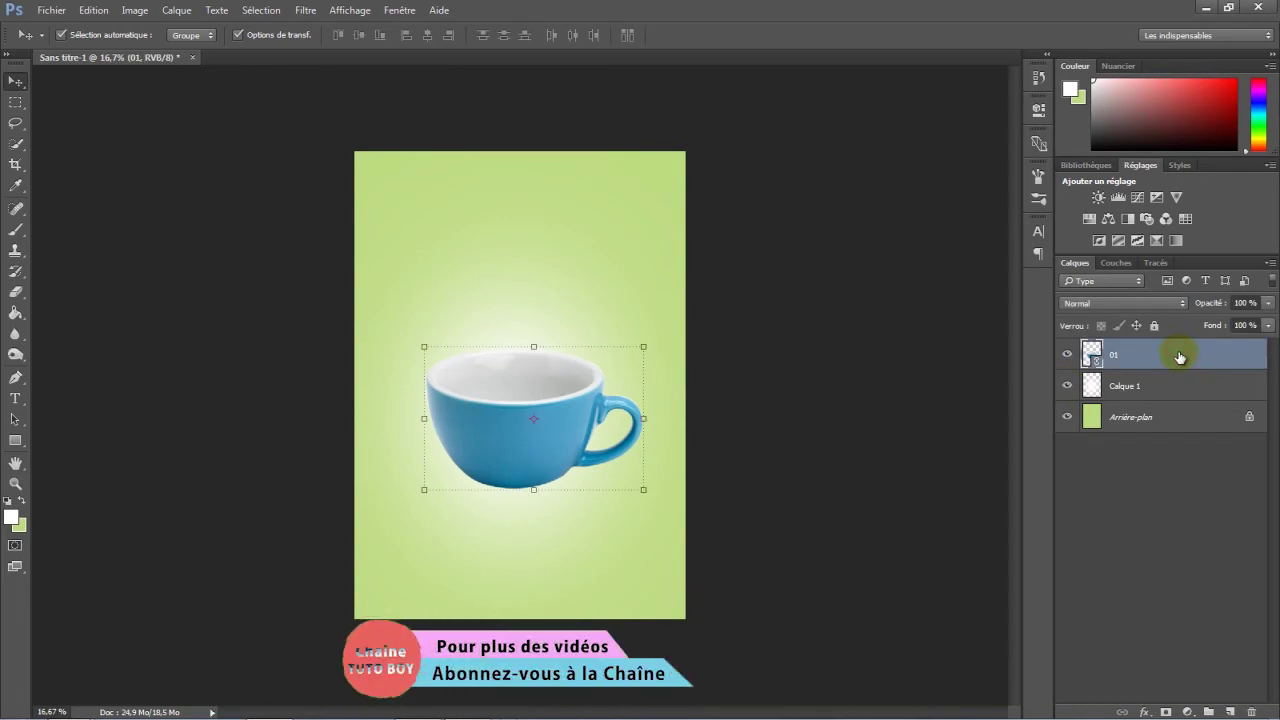
right_click(1179, 357)
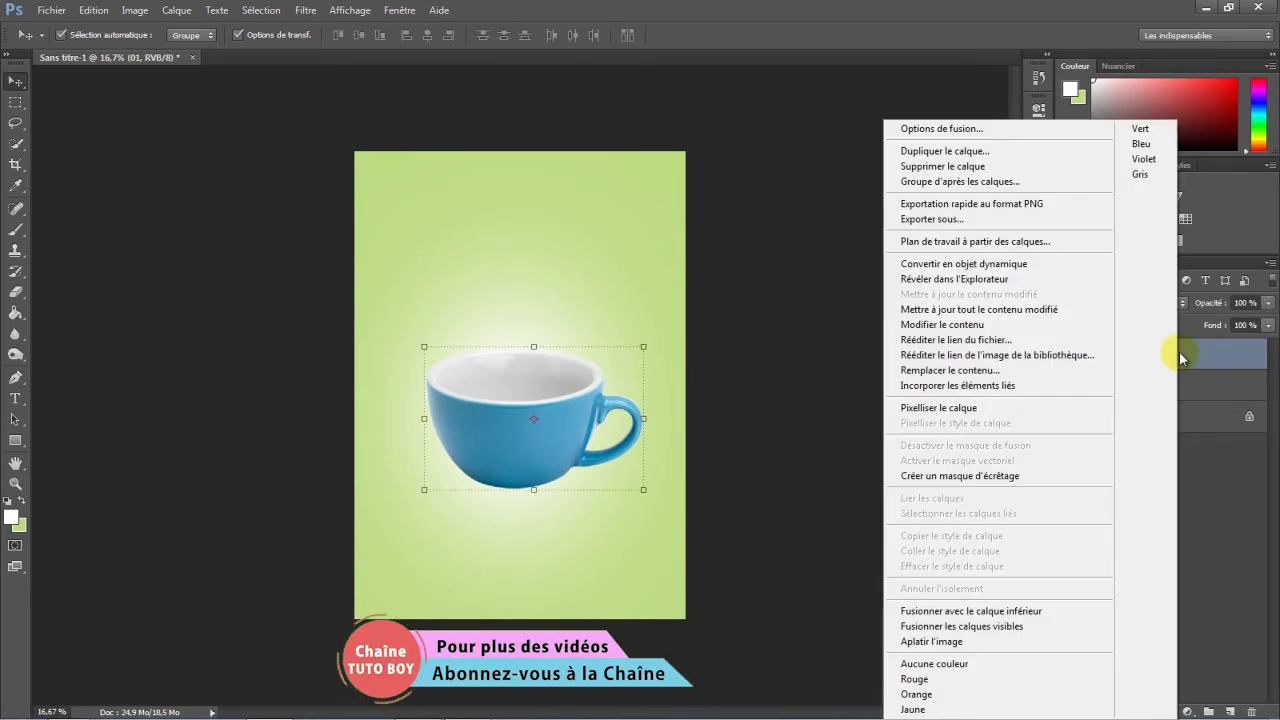
click(938, 408)
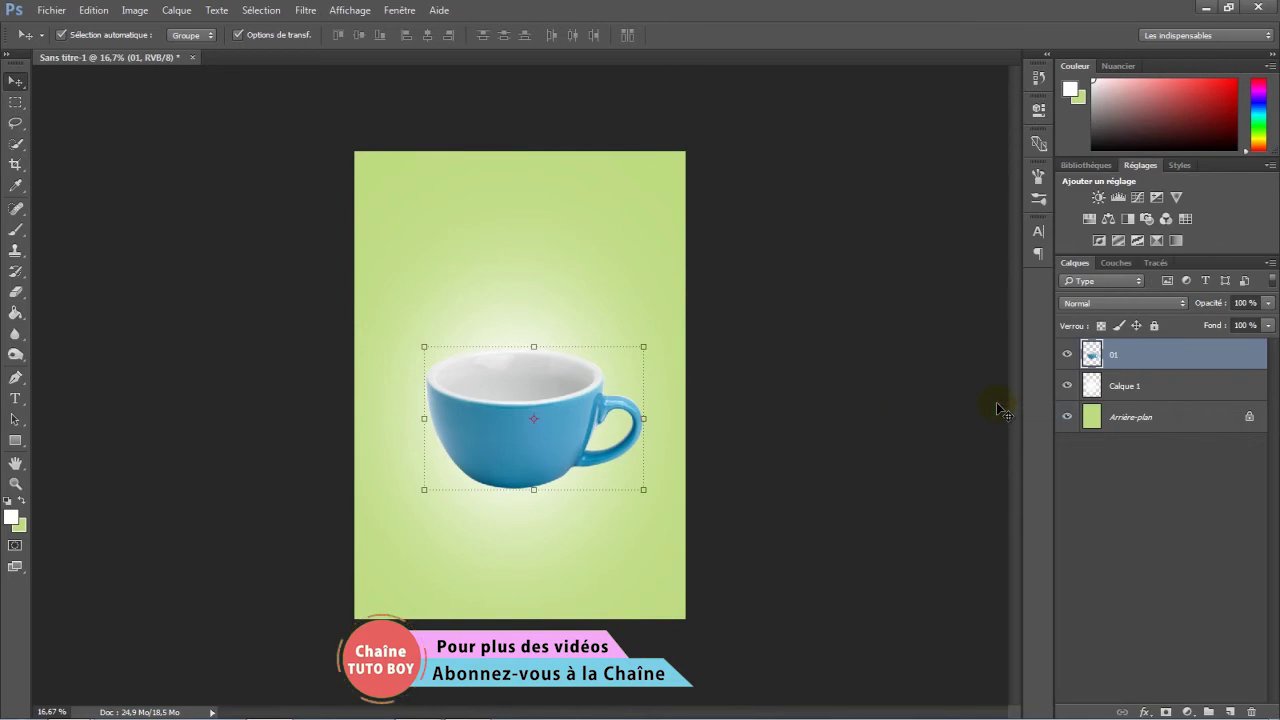
click(1068, 386)
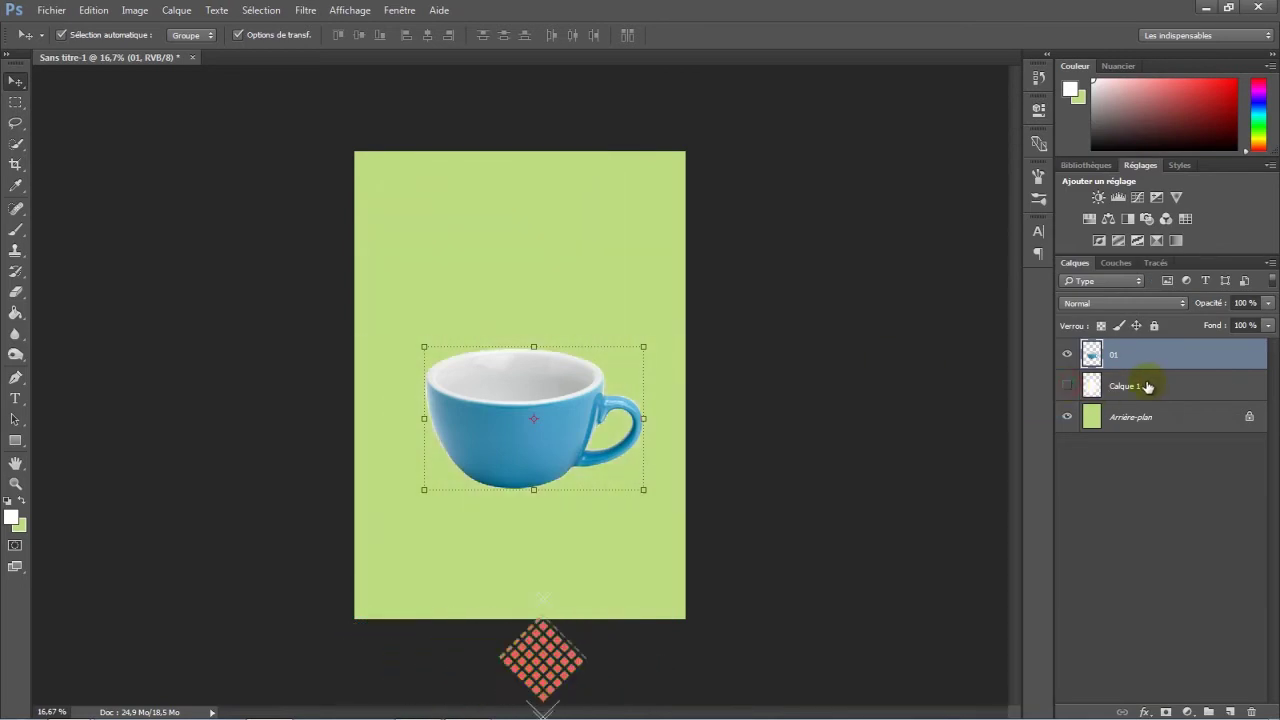
scroll(670, 379, up, 2)
click(22, 103)
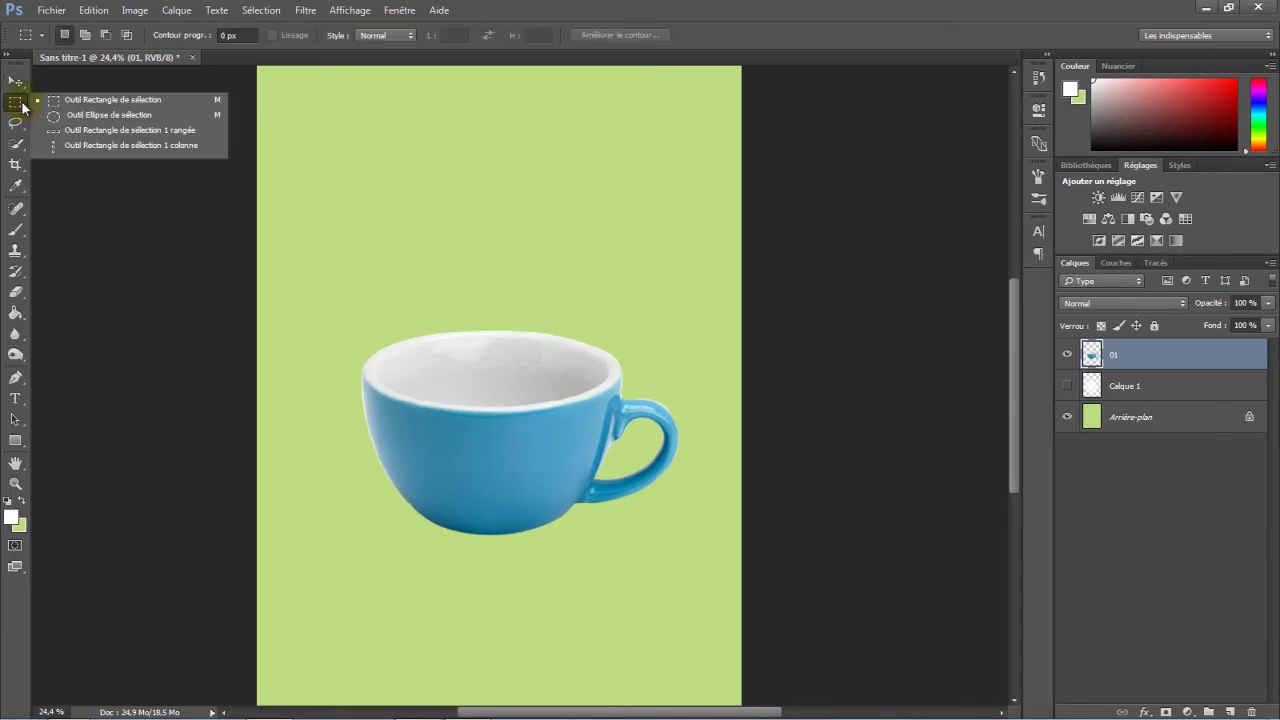
Step: Draw an elliptical selection inside the cup's rim and start transforming the selection
click(55, 118)
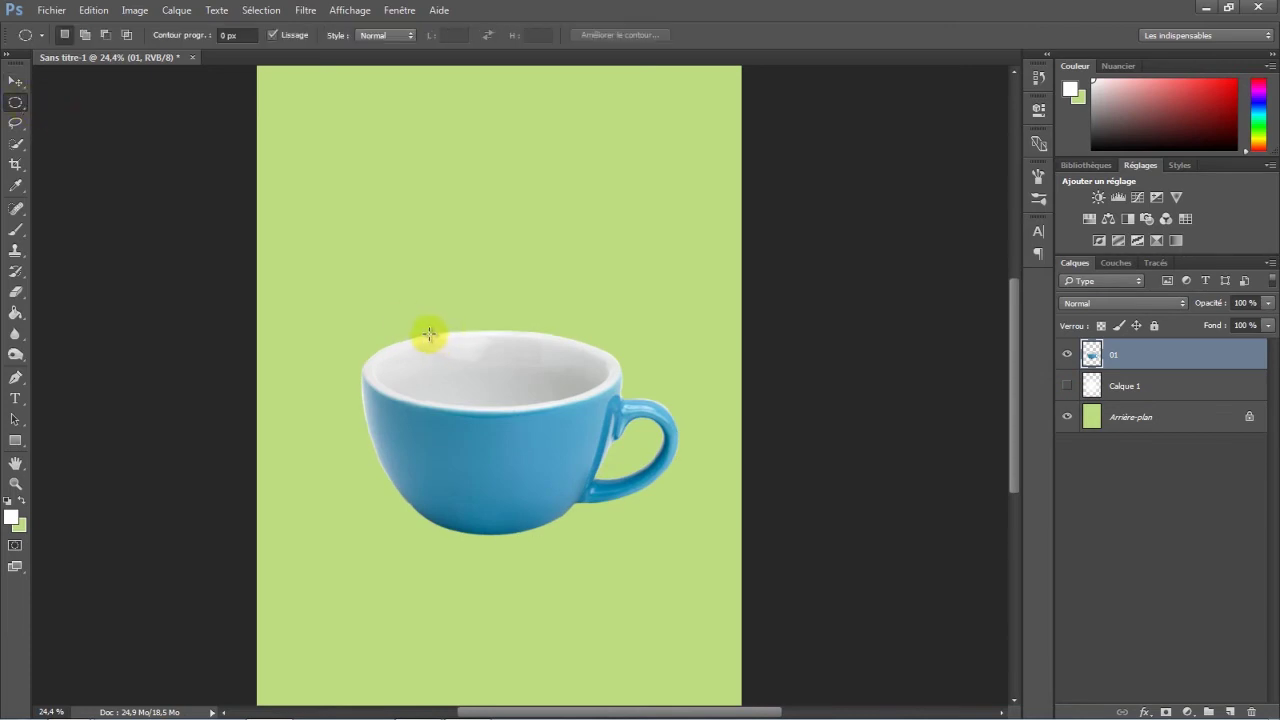
drag(417, 341, 598, 406)
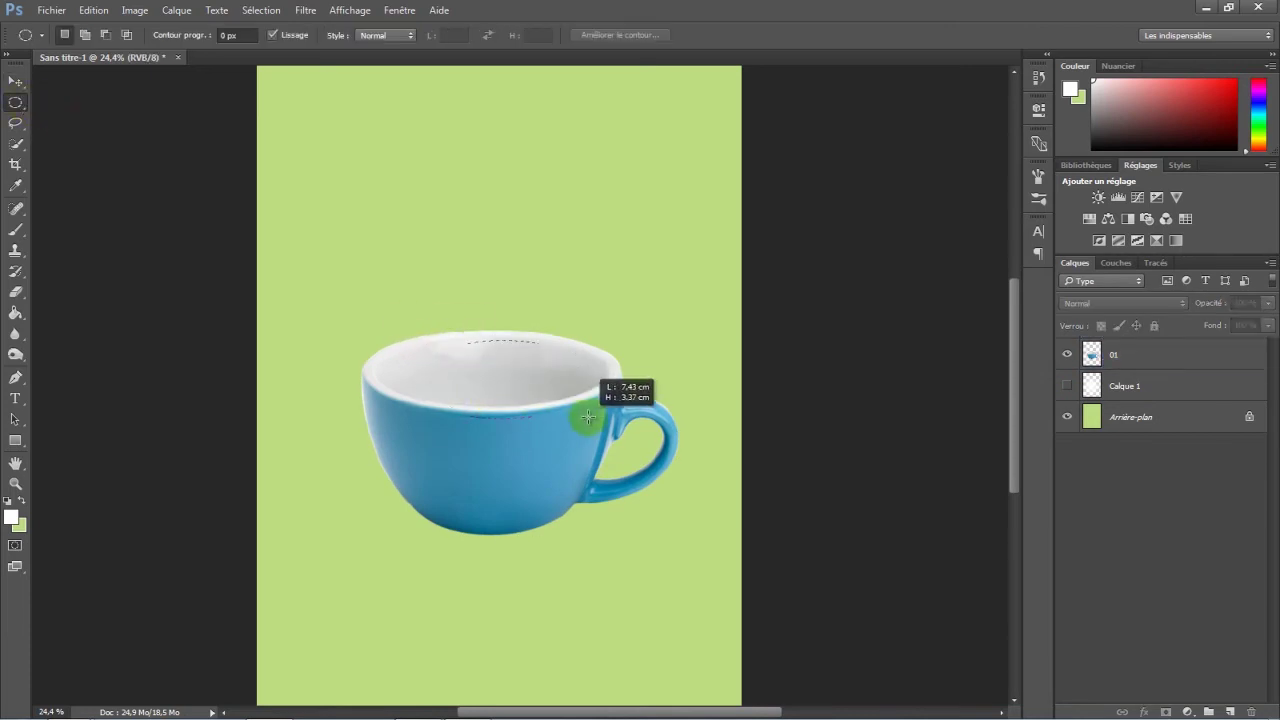
right_click(518, 370)
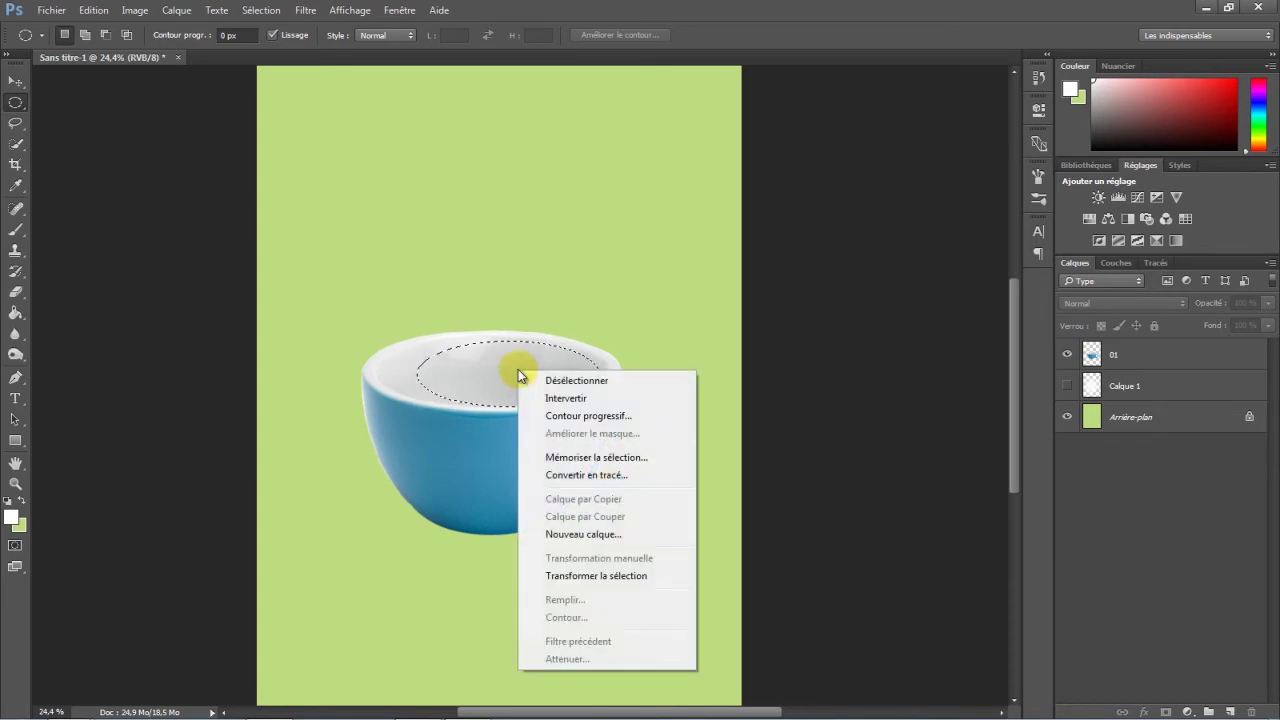
click(587, 577)
Step: Resize and skew the oval selection to trace the cup's inner rim, then apply it
drag(418, 373, 369, 373)
drag(450, 340, 456, 328)
drag(599, 373, 609, 368)
scroll(480, 412, up, 2)
drag(516, 411, 500, 413)
drag(320, 349, 308, 352)
drag(685, 352, 689, 350)
drag(312, 352, 321, 351)
drag(306, 413, 309, 419)
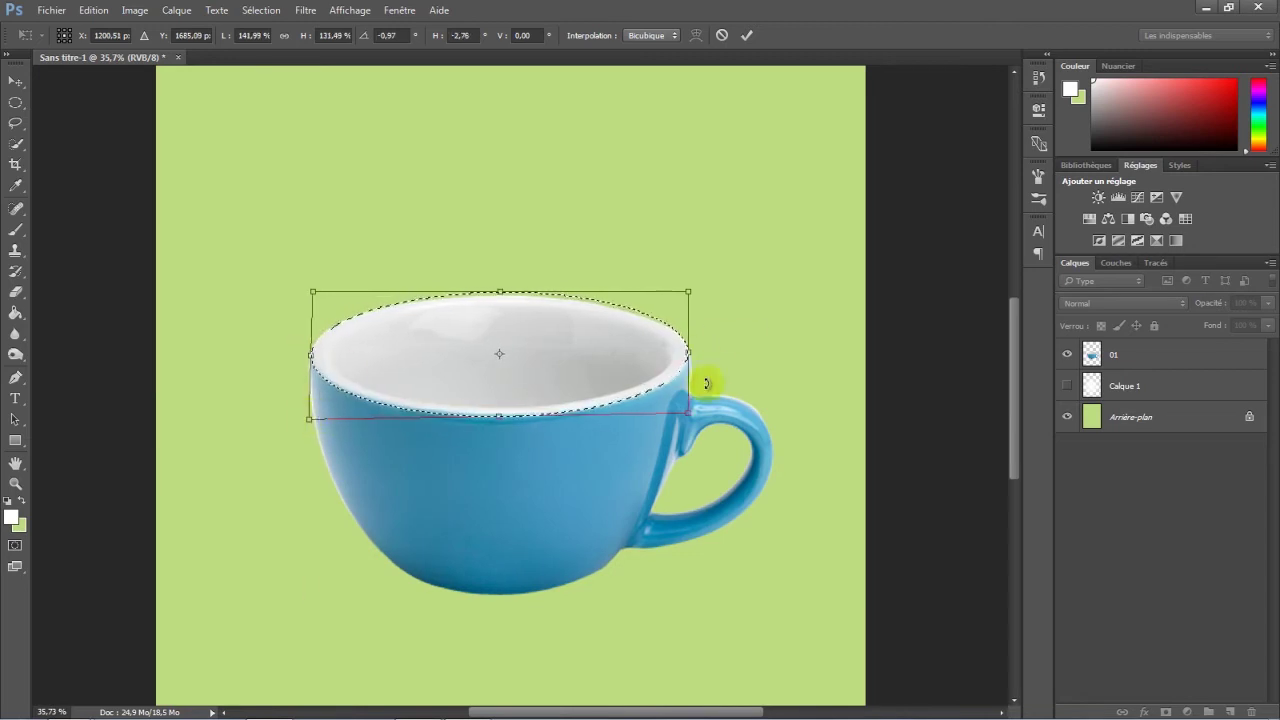
click(746, 35)
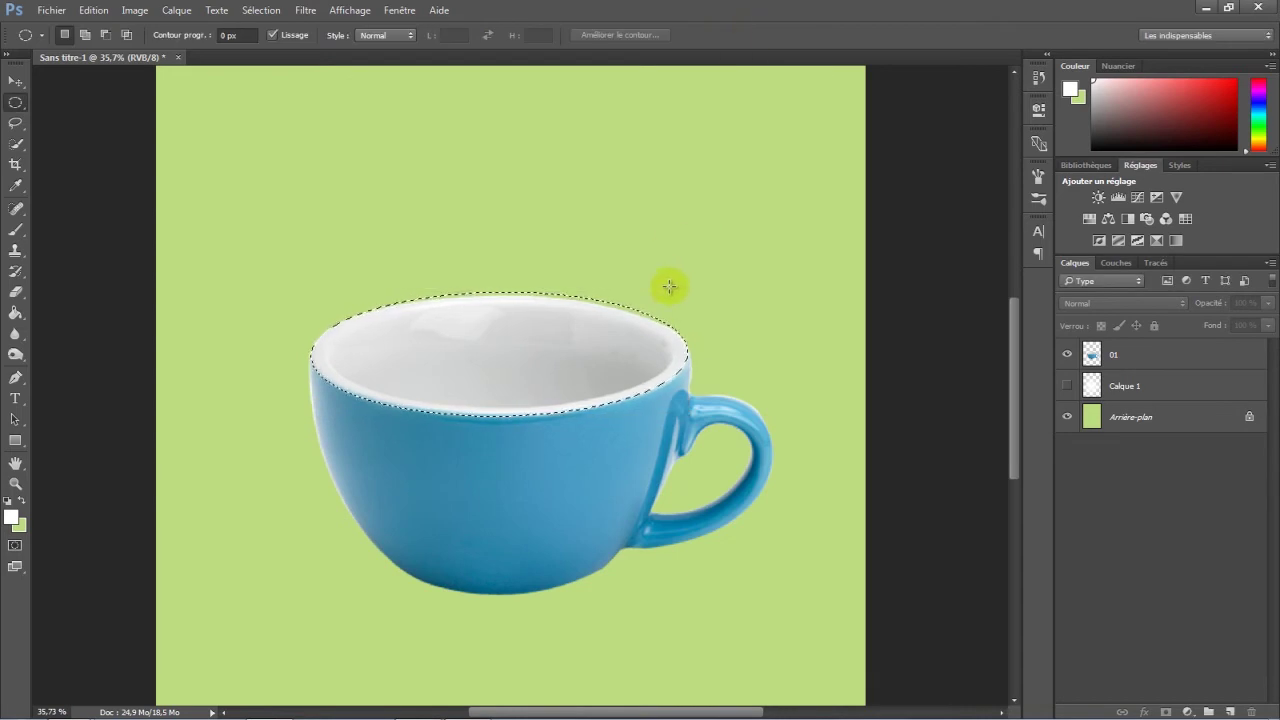
Step: Add layer Calque 2 above cup layer 01 and set the foreground to dark grey #242323
click(1166, 360)
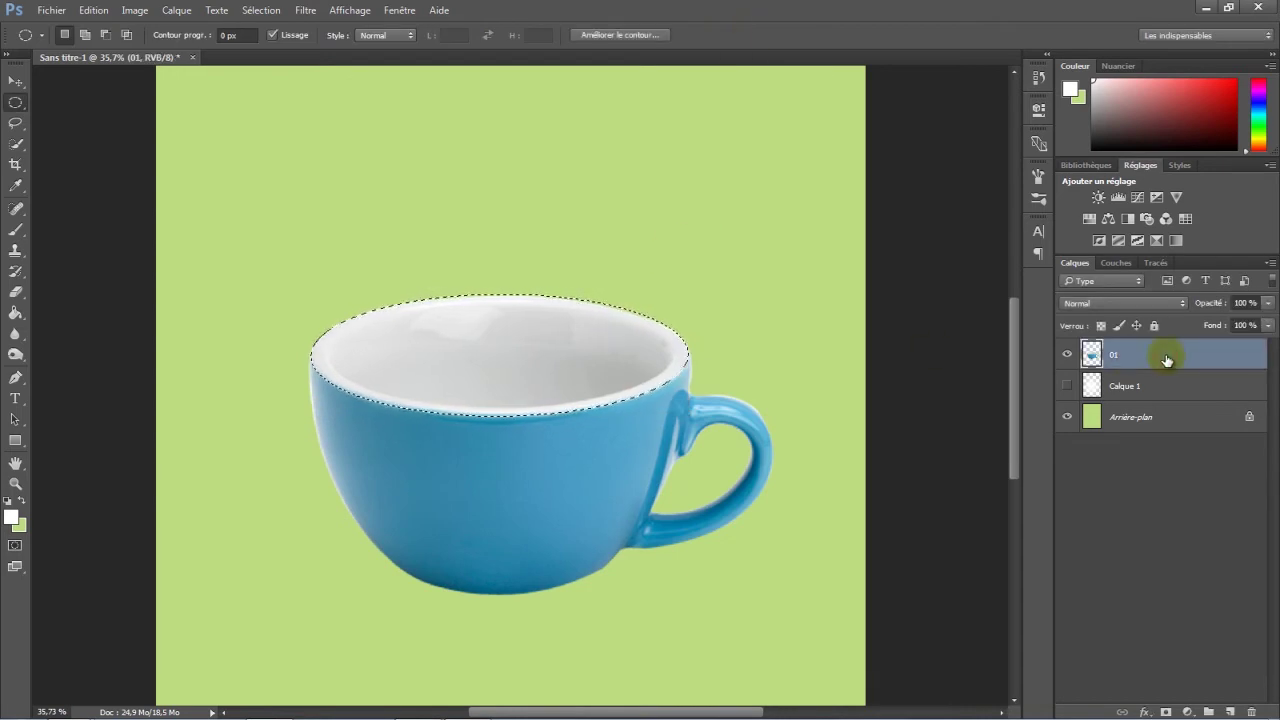
click(1230, 712)
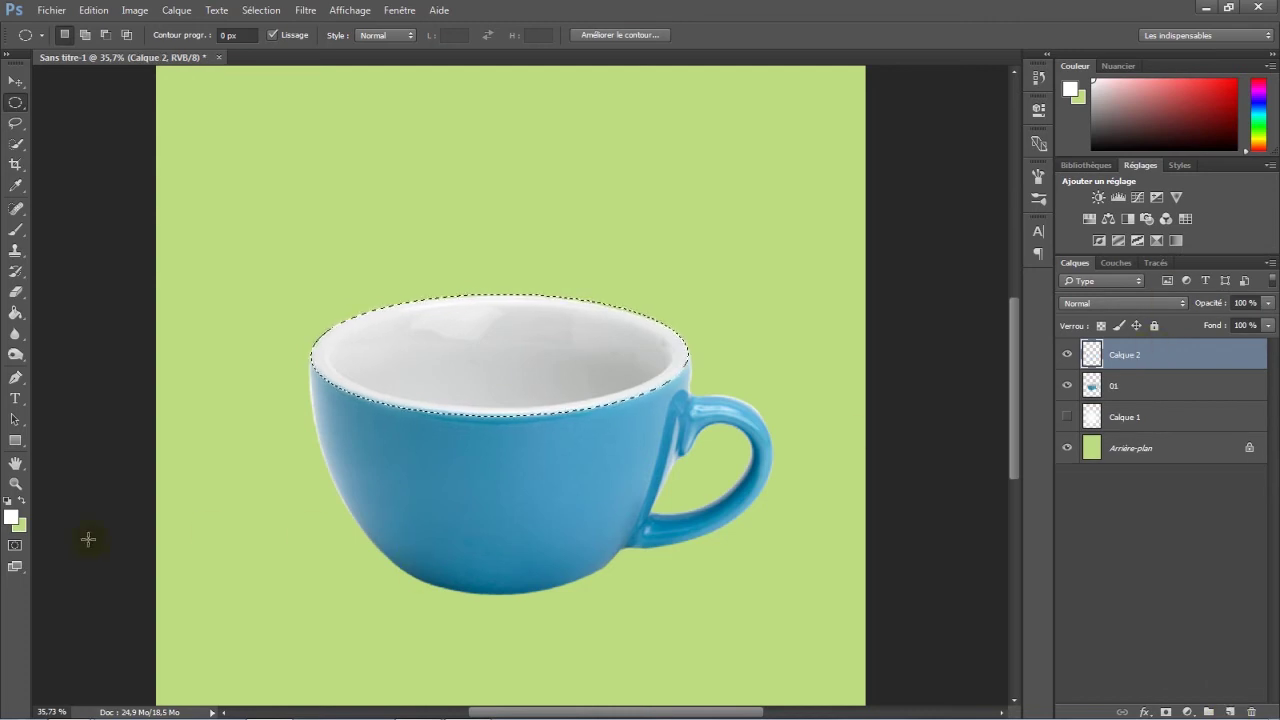
click(11, 516)
drag(811, 399, 768, 448)
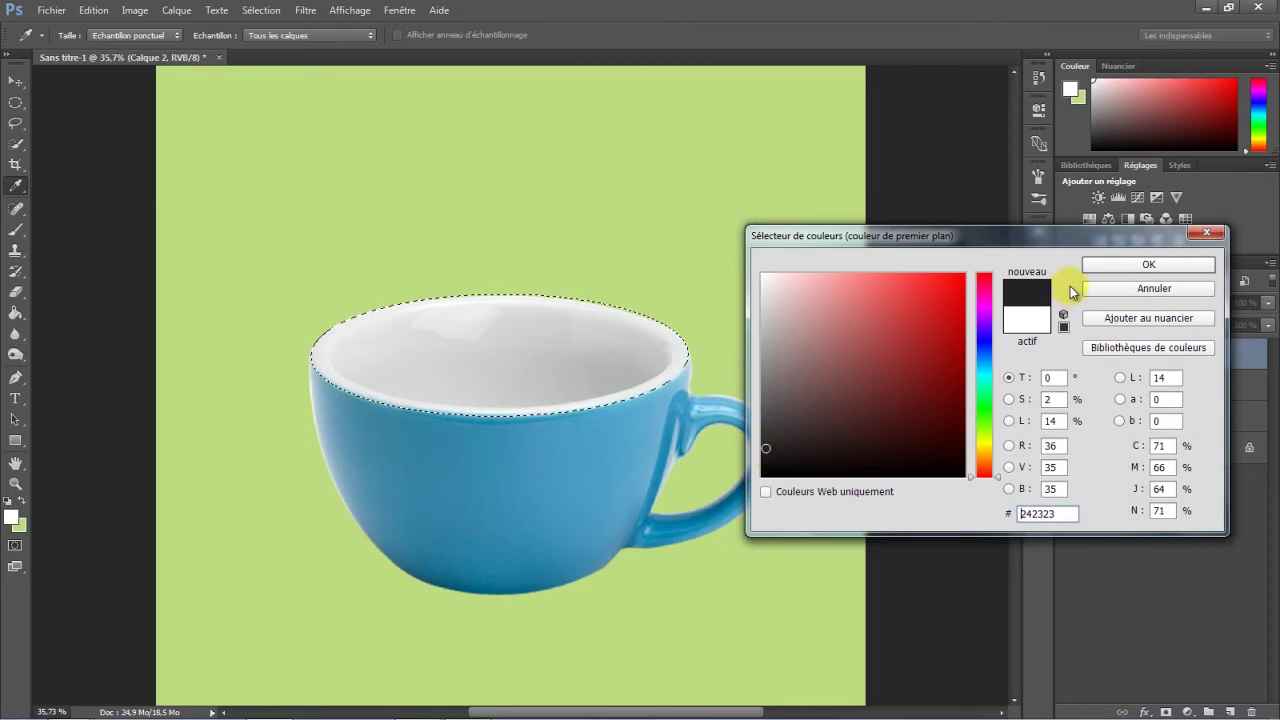
click(1124, 263)
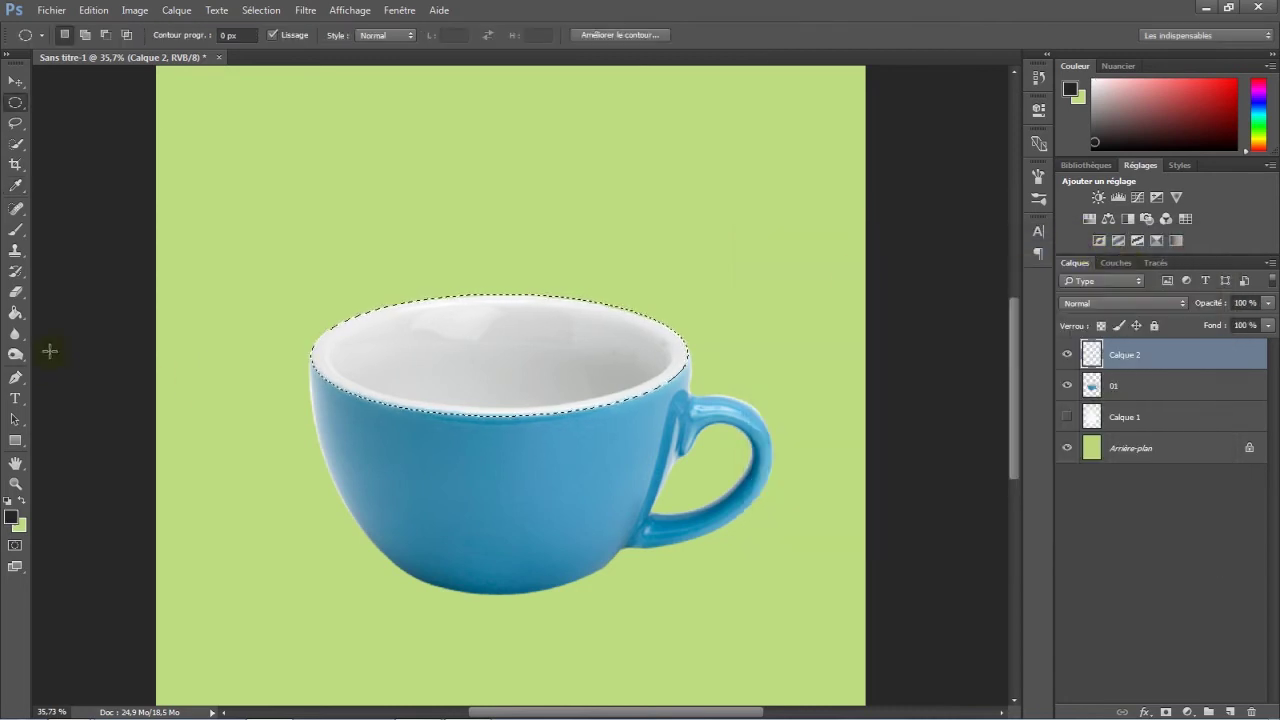
click(16, 314)
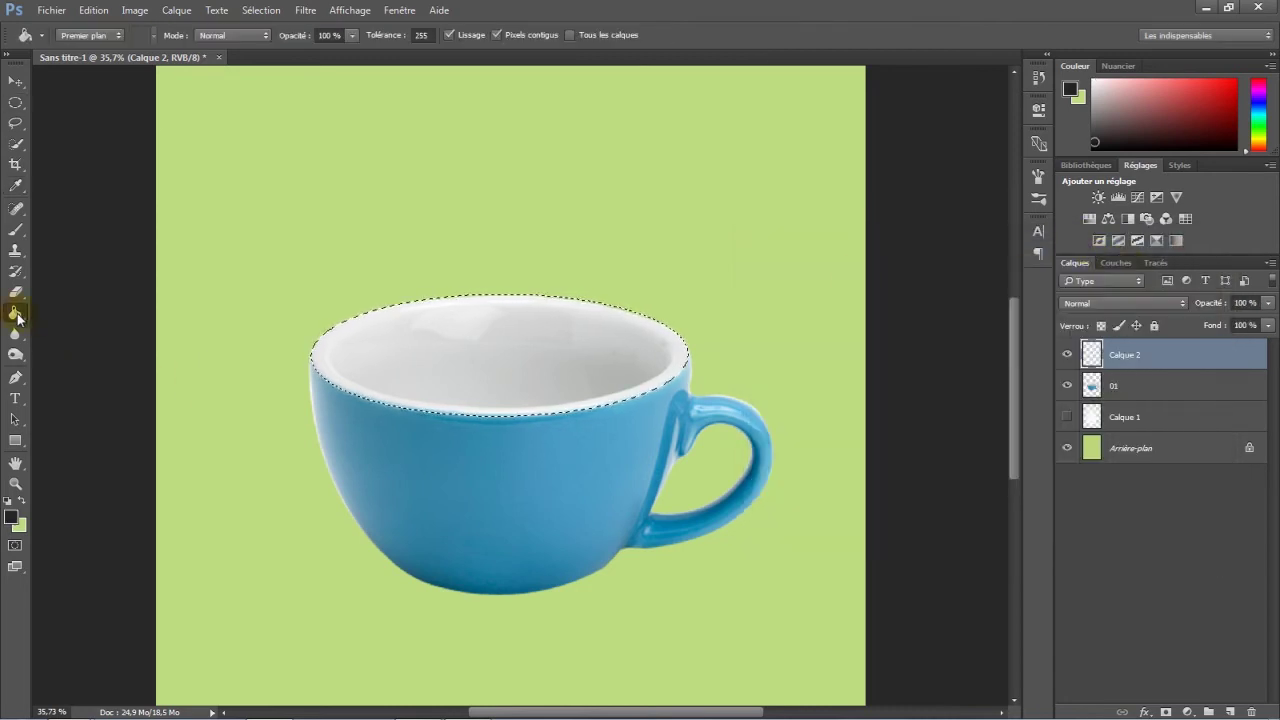
Step: Fill the cup opening dark grey on Calque 2 and deselect
click(470, 345)
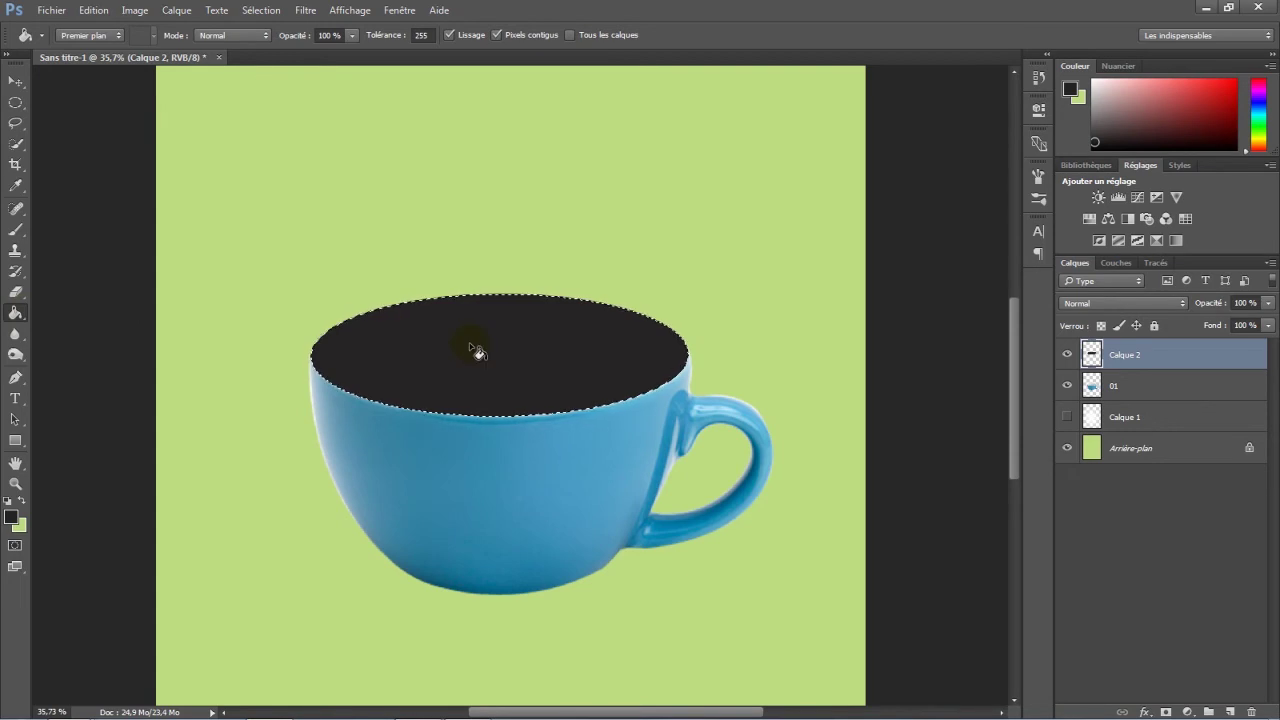
click(274, 10)
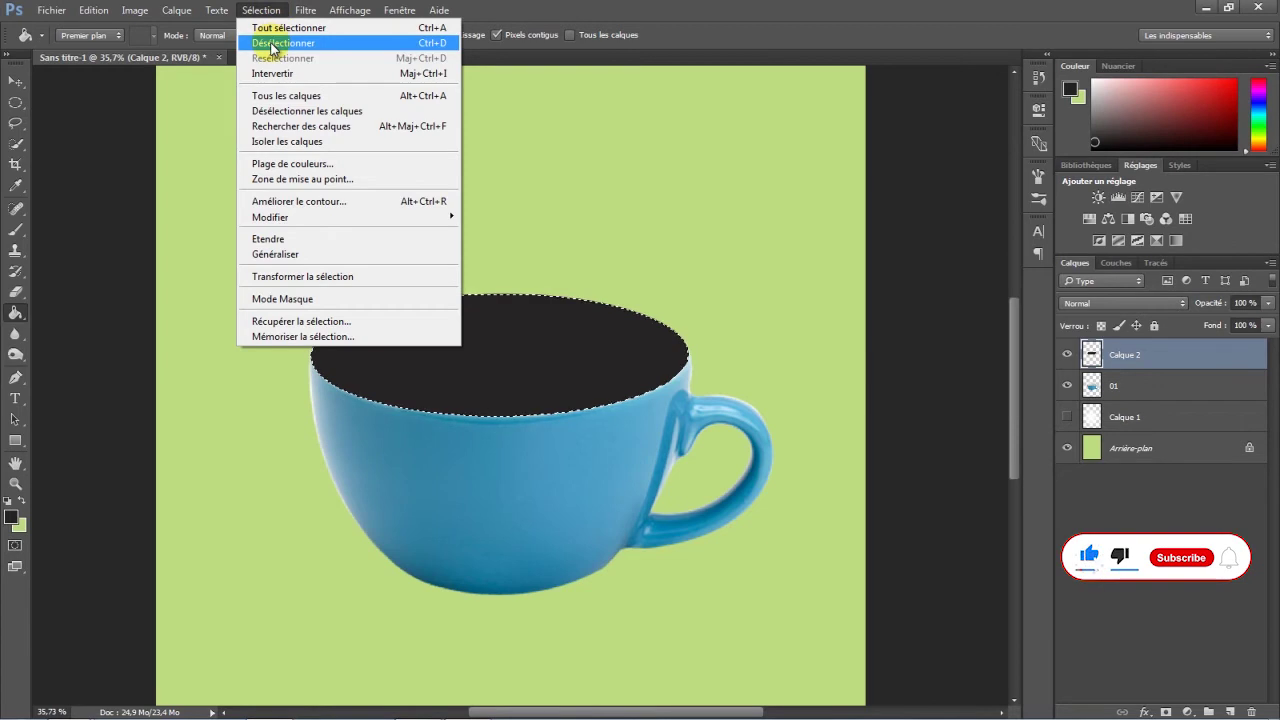
click(271, 45)
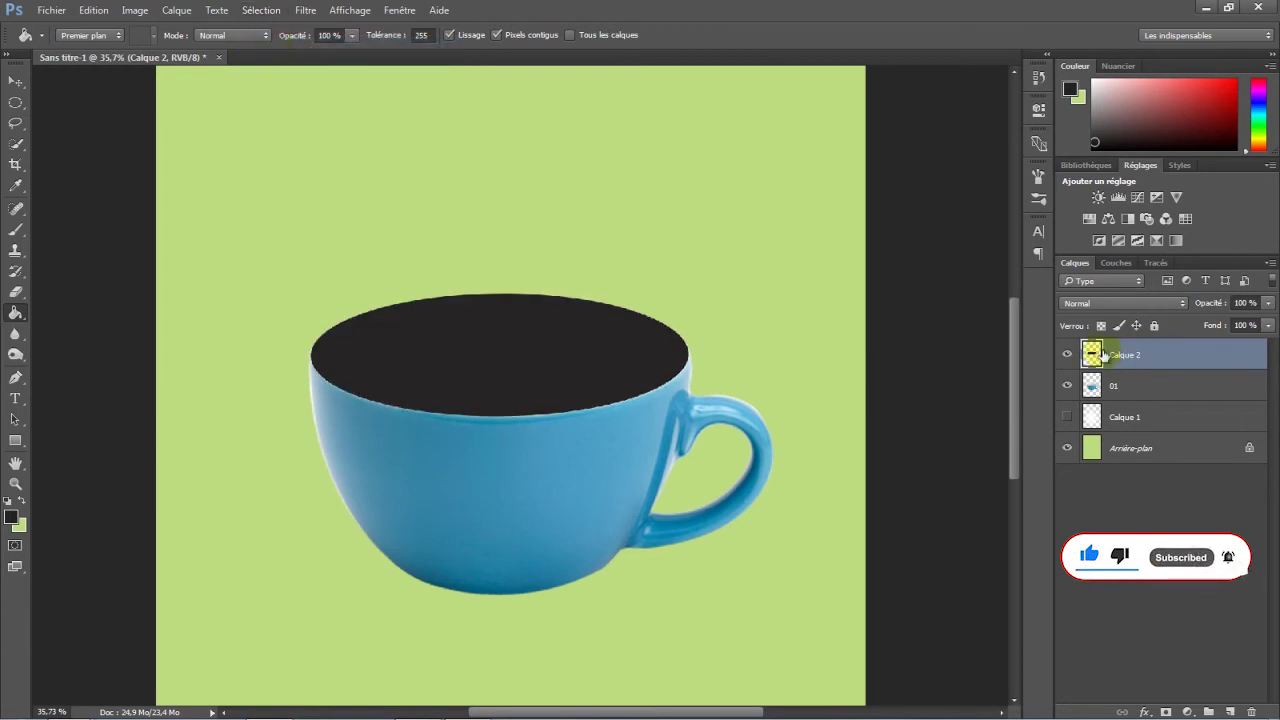
click(1069, 355)
click(1069, 355)
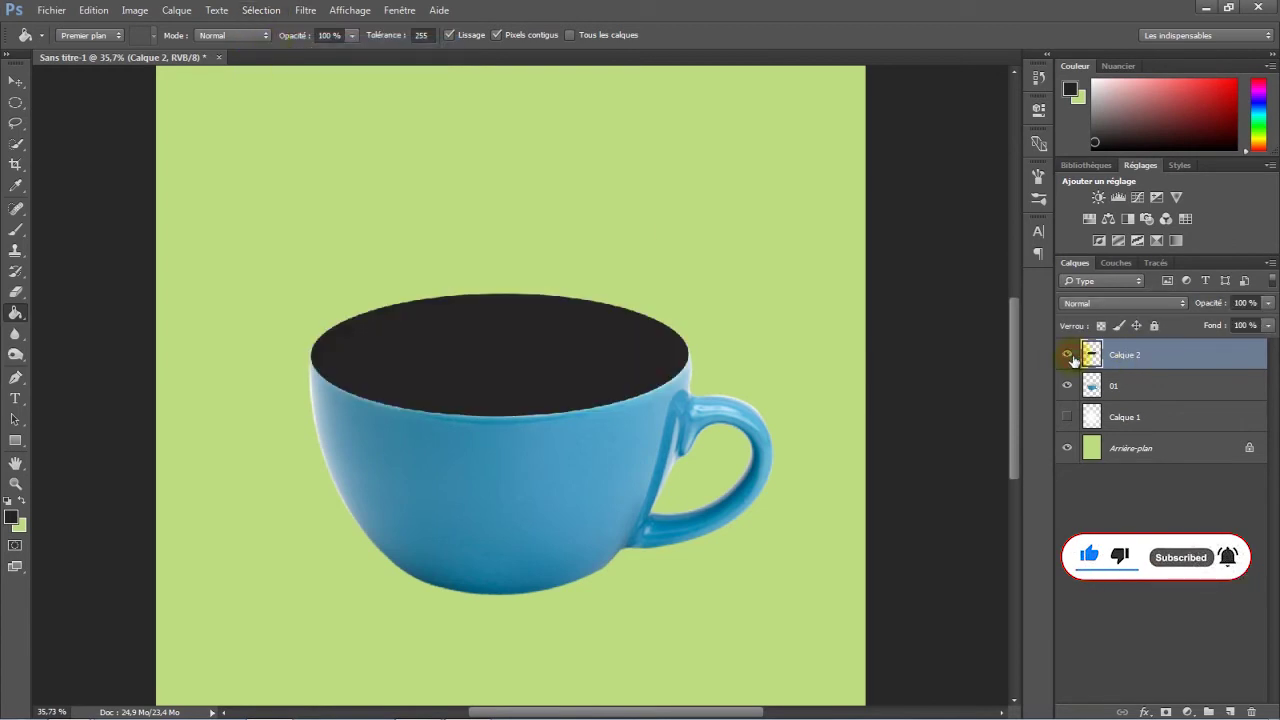
click(1069, 355)
click(1068, 355)
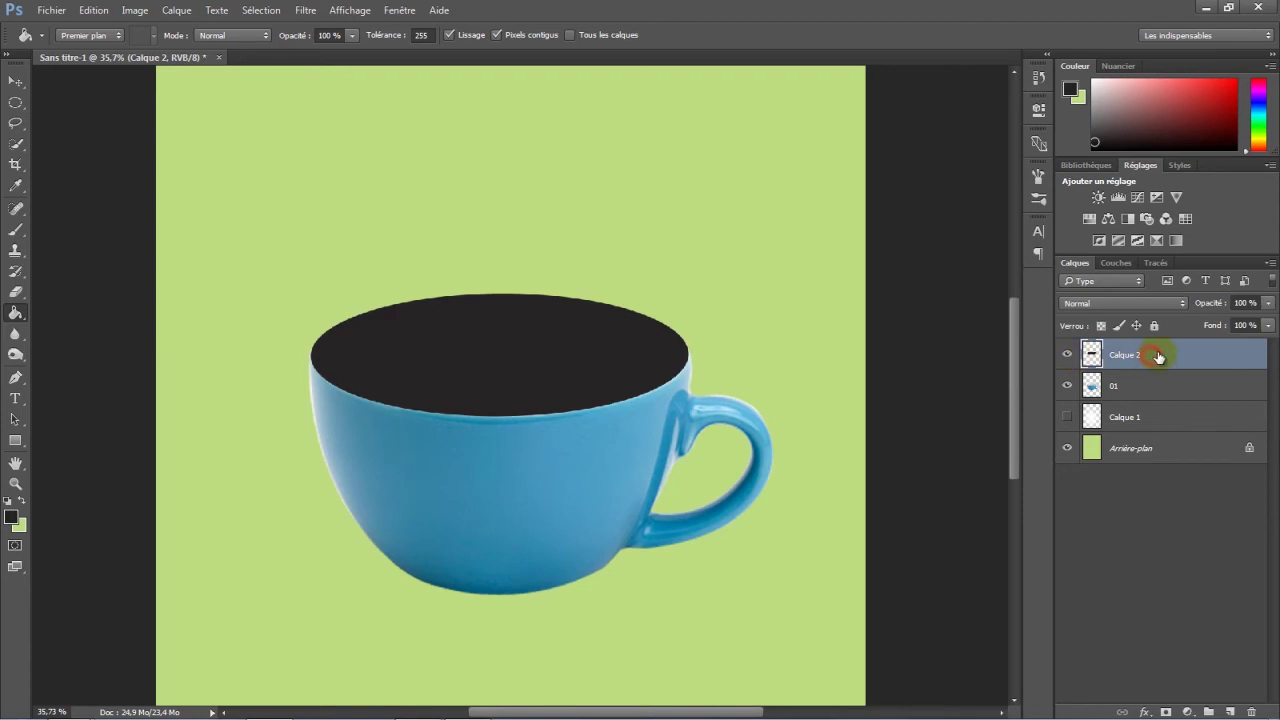
Step: Lock Calque 2, show and lock glow layer Calque 1, fit the view, then hide Calque 2
click(1155, 326)
click(1170, 419)
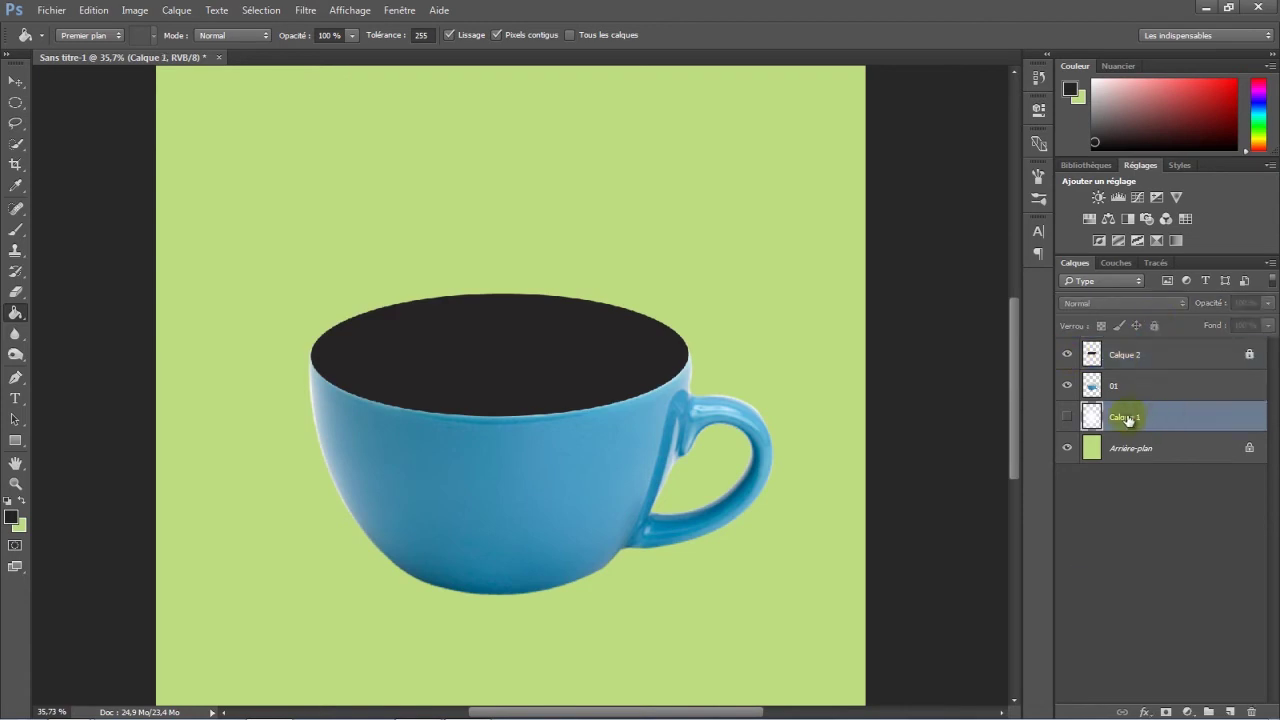
click(1068, 416)
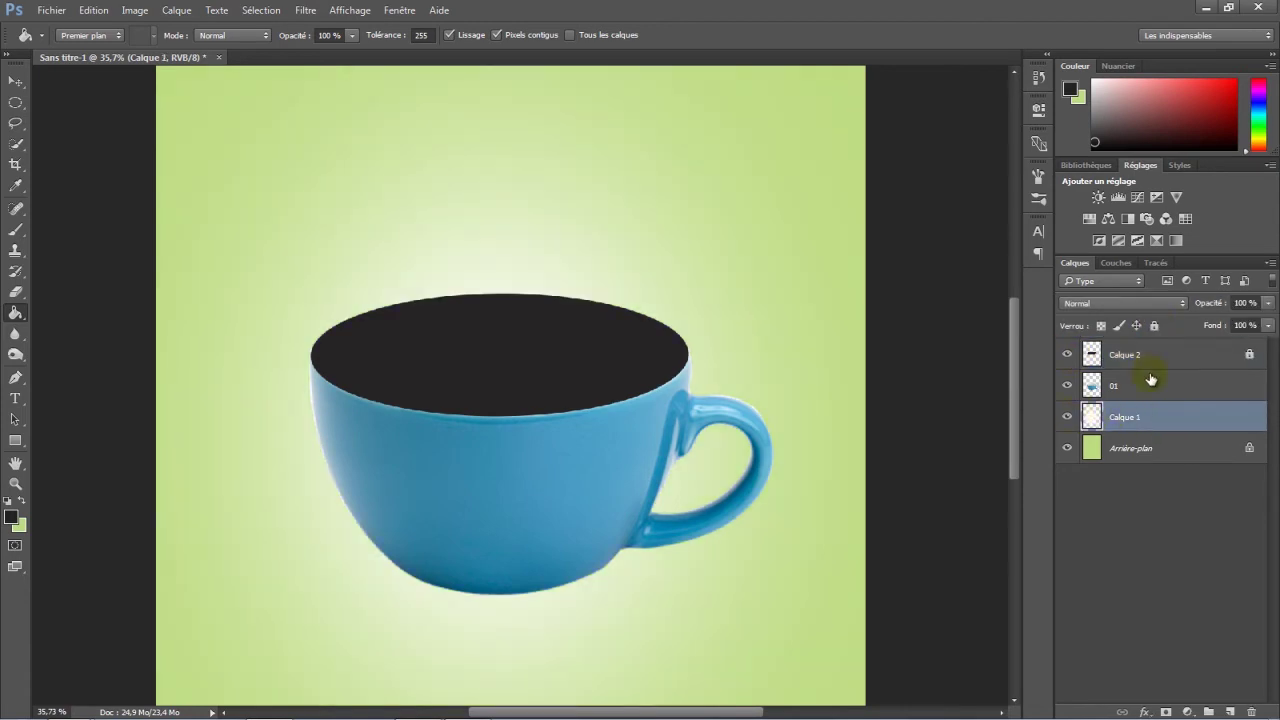
click(1155, 326)
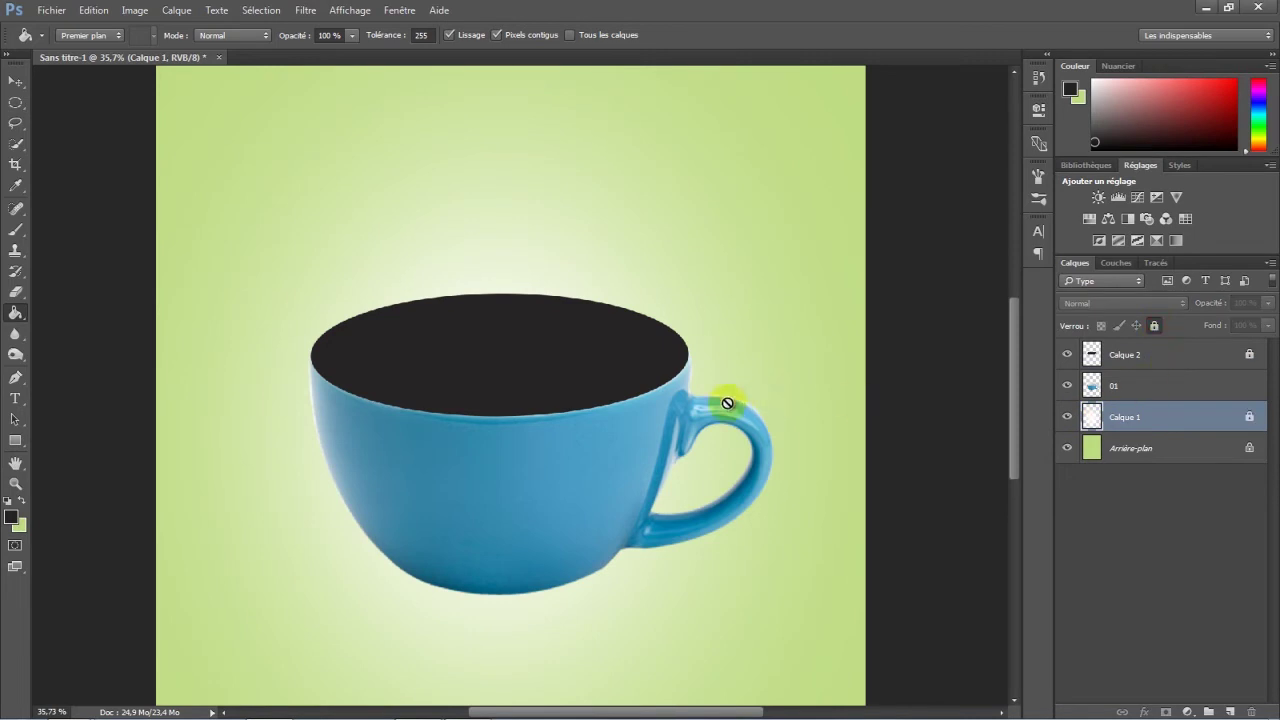
key(ctrl+0)
click(1067, 356)
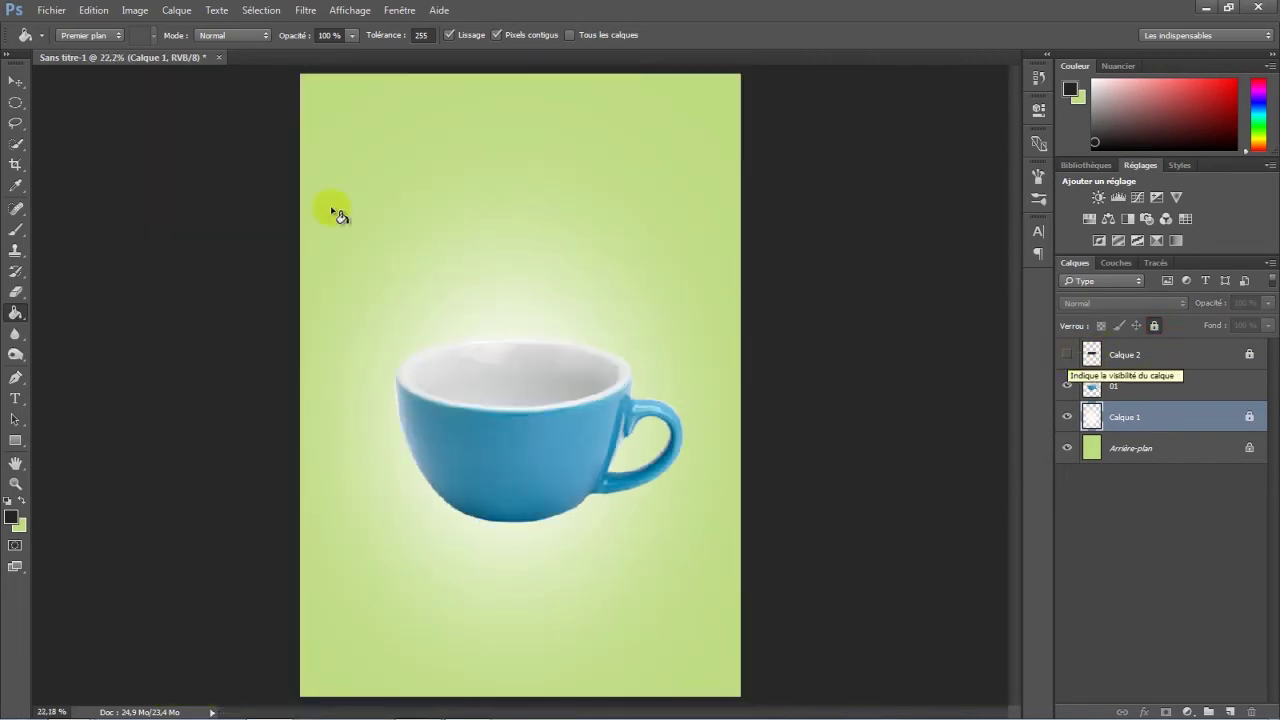
click(16, 86)
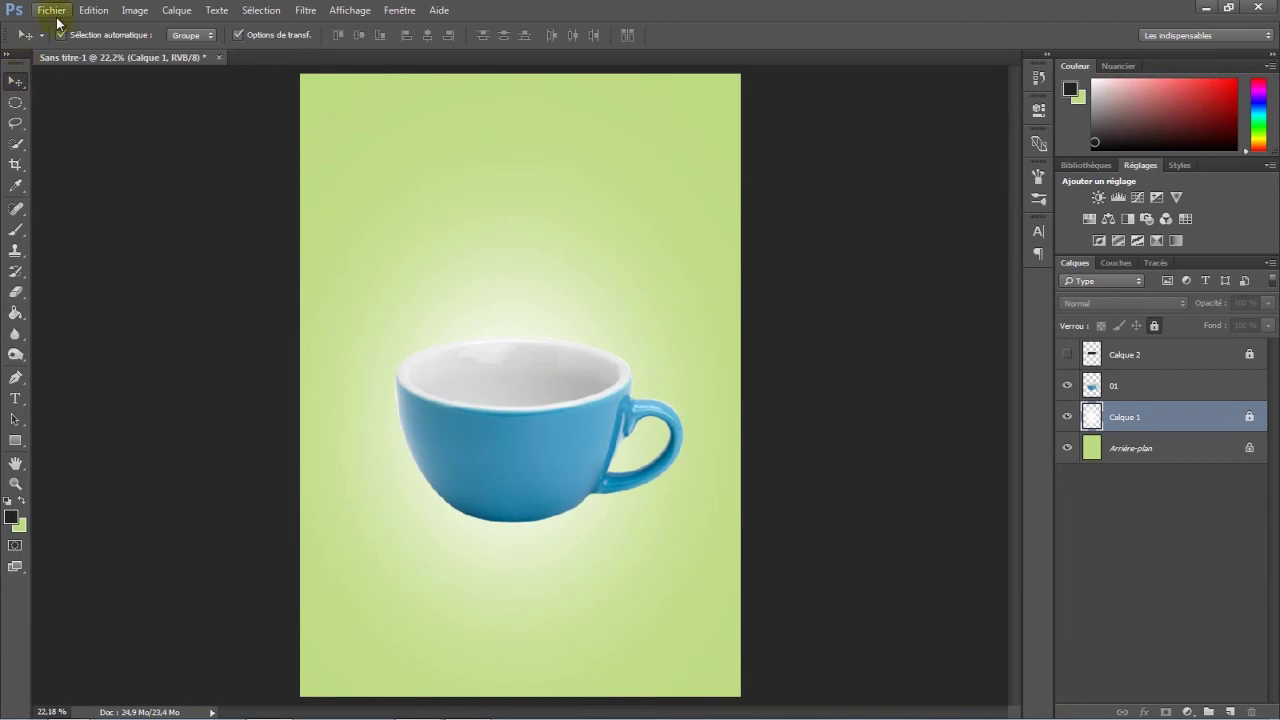
Step: Place the Citron 2 lime image as a linked layer and move it above cup layer 01
click(55, 12)
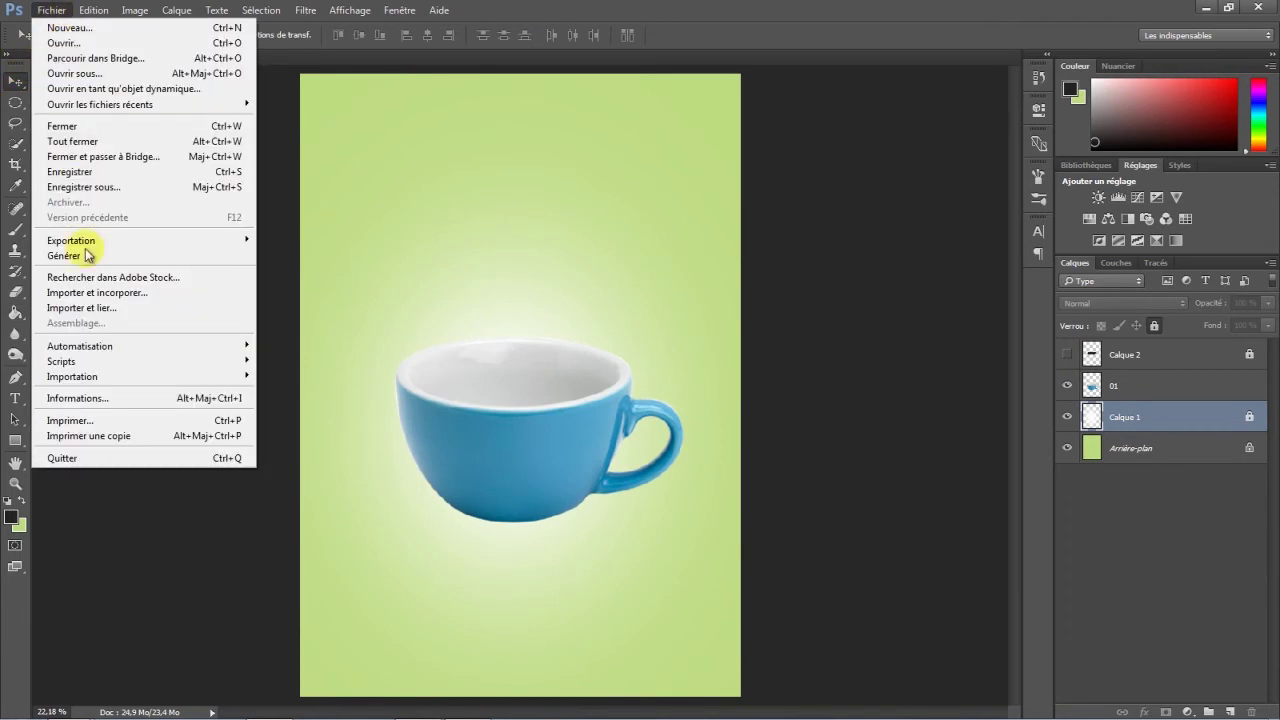
click(104, 308)
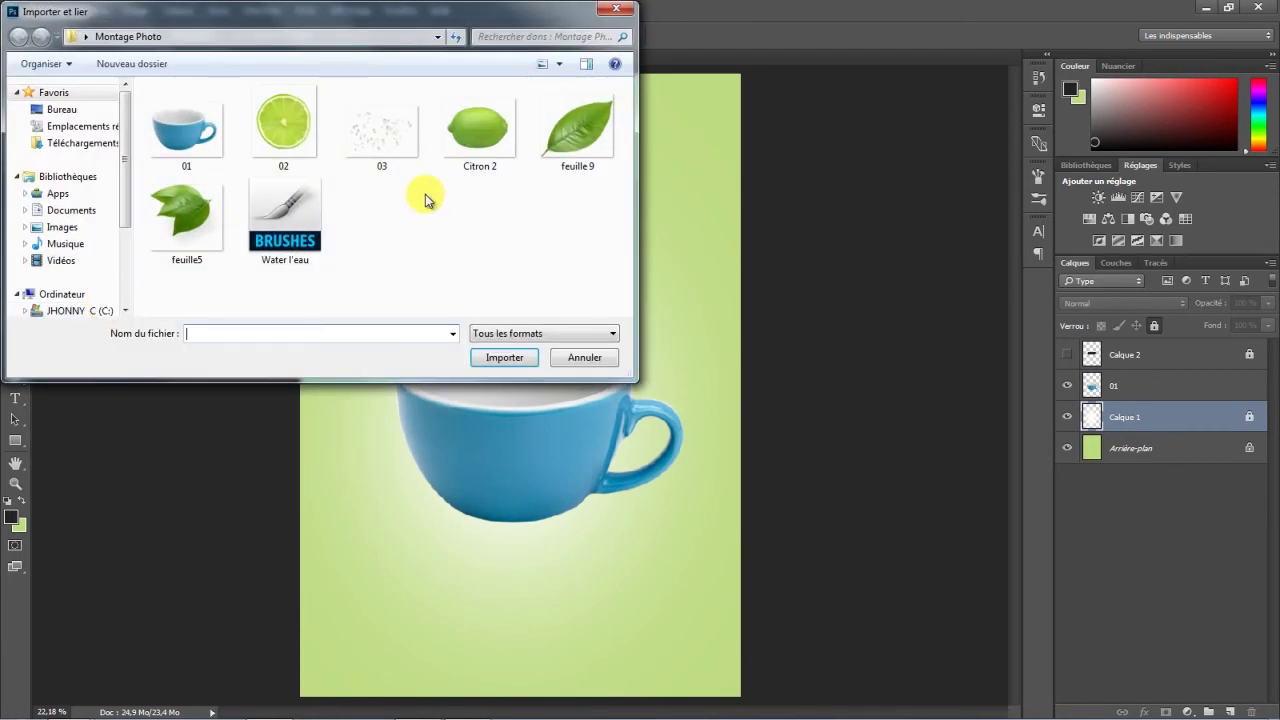
click(472, 128)
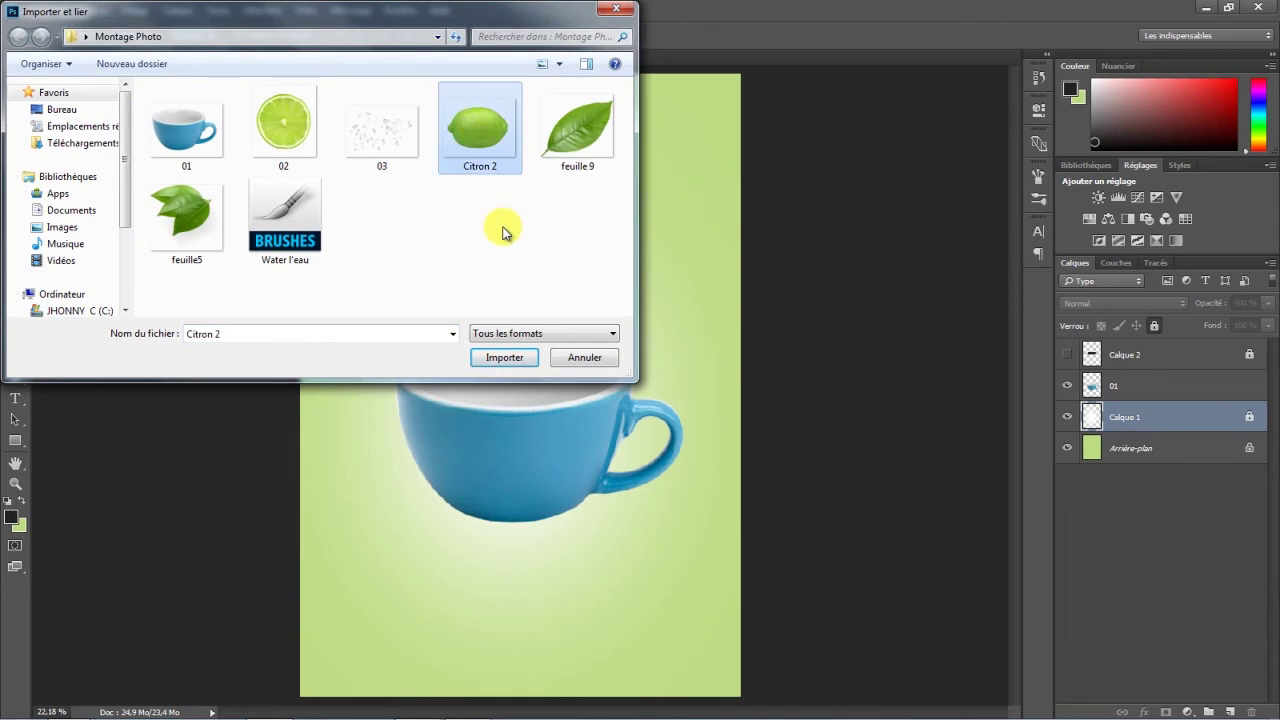
click(504, 357)
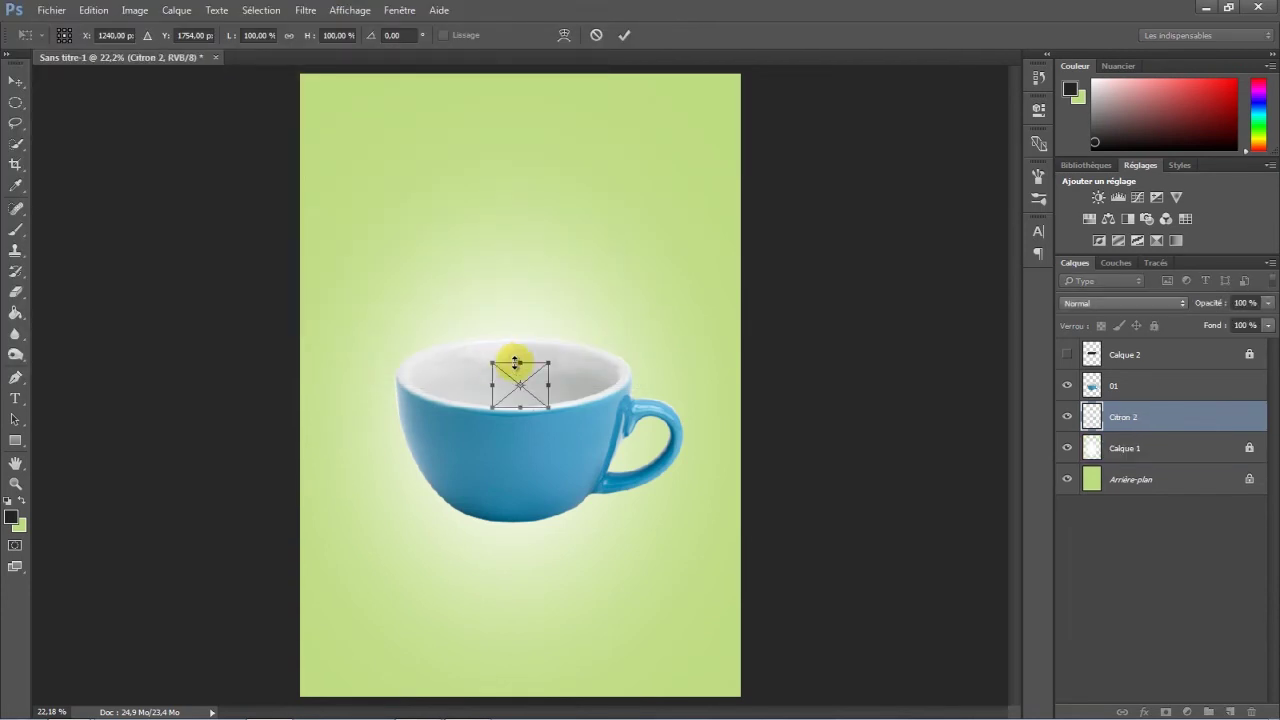
click(625, 38)
click(1130, 415)
drag(1136, 410, 1136, 380)
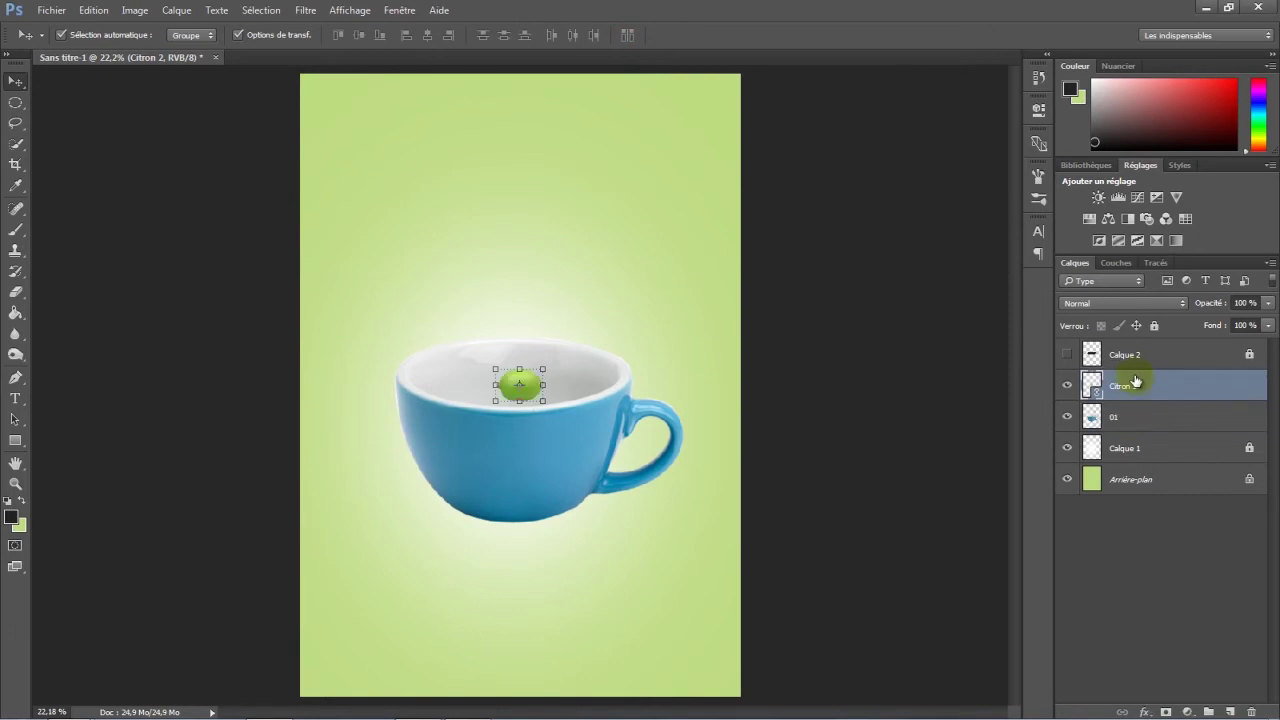
Step: Convert the Citron 2 layer into a smart object
right_click(1178, 390)
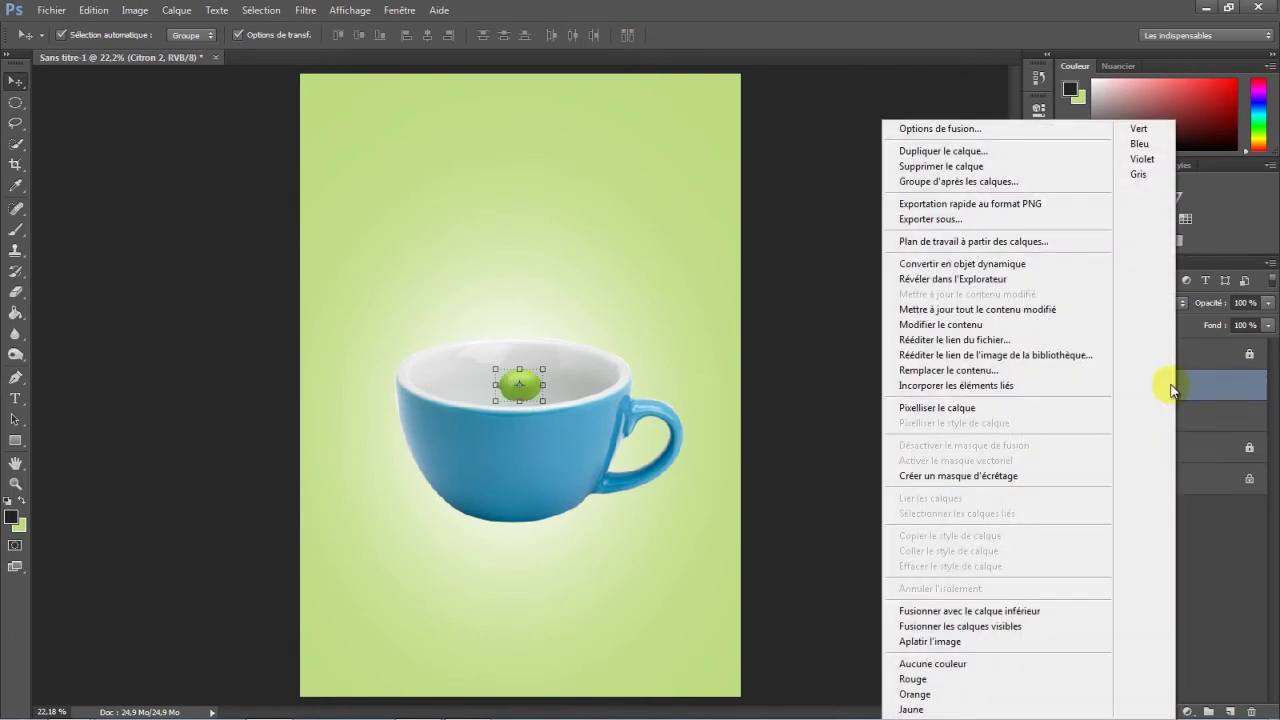
click(1198, 388)
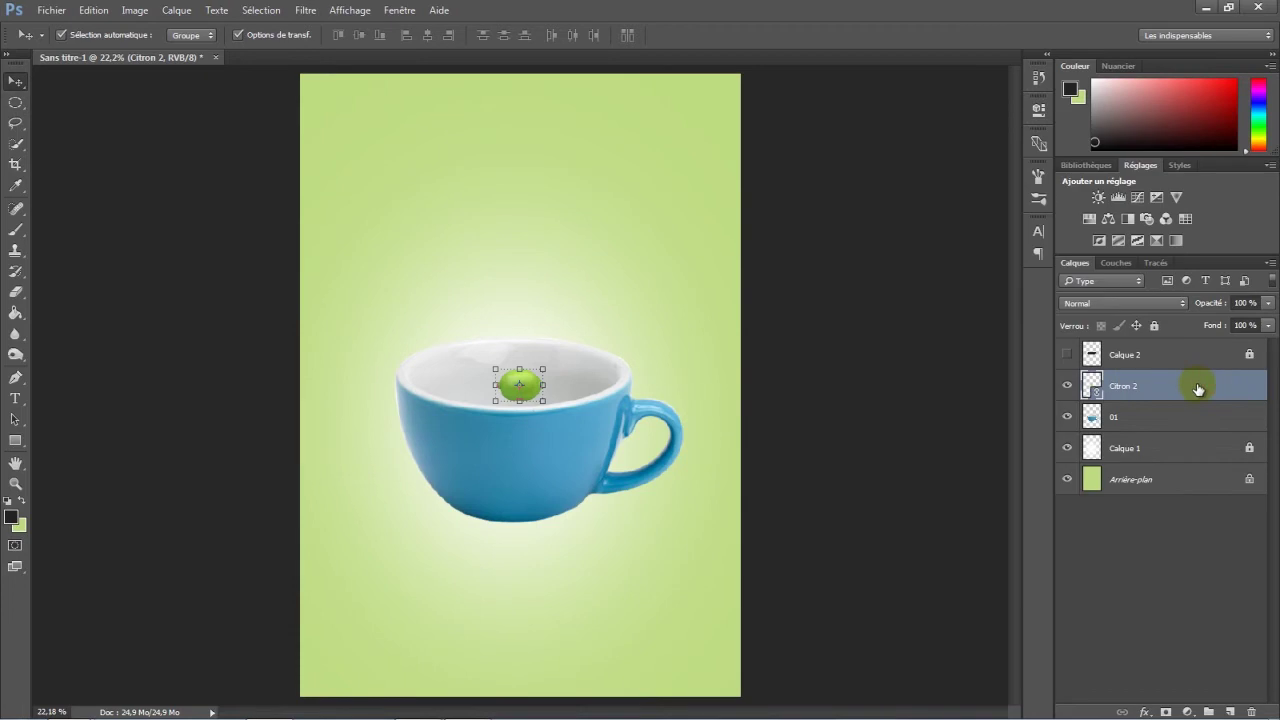
right_click(1180, 389)
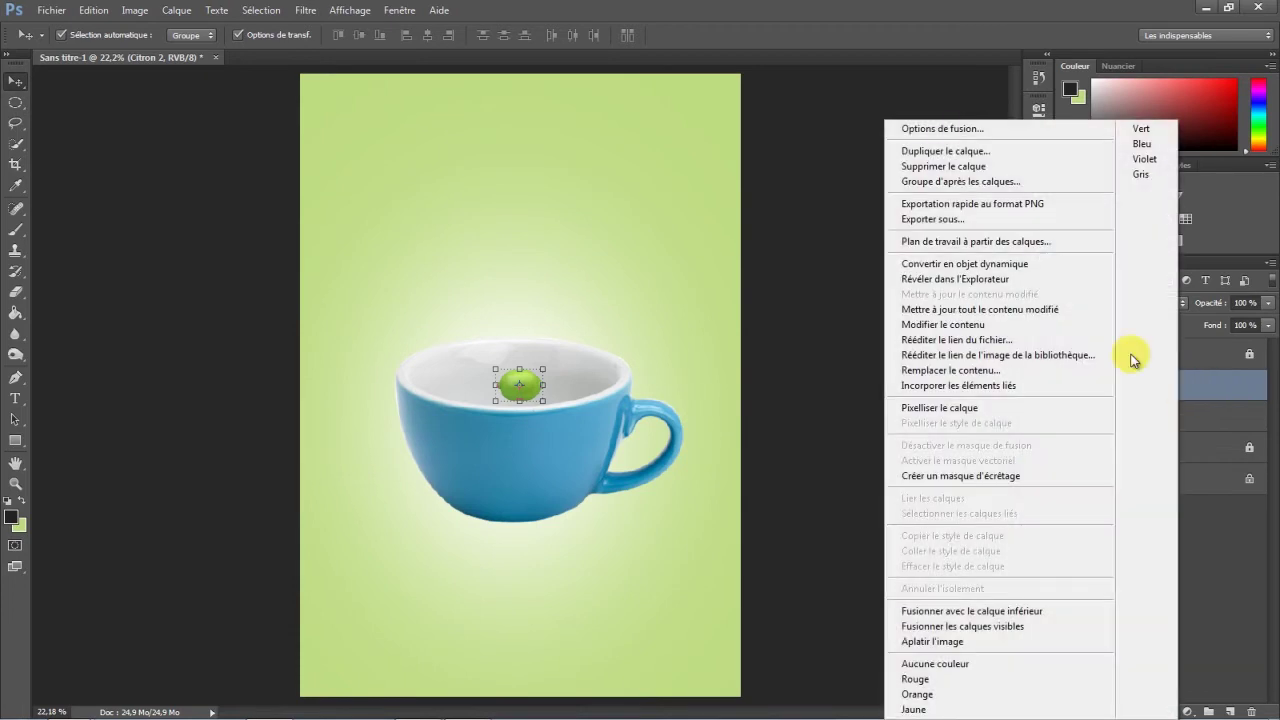
click(1005, 266)
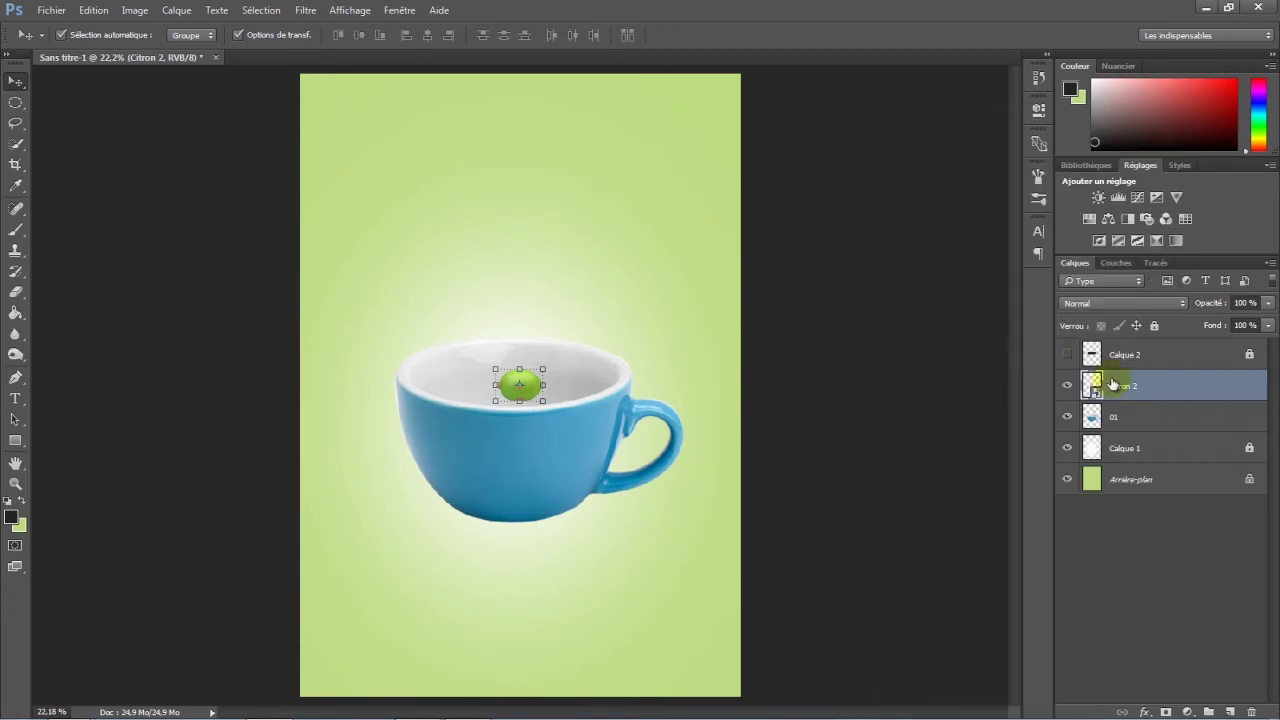
Step: Scale the lime to about 784% and centre it over the cup
key(ctrl+t)
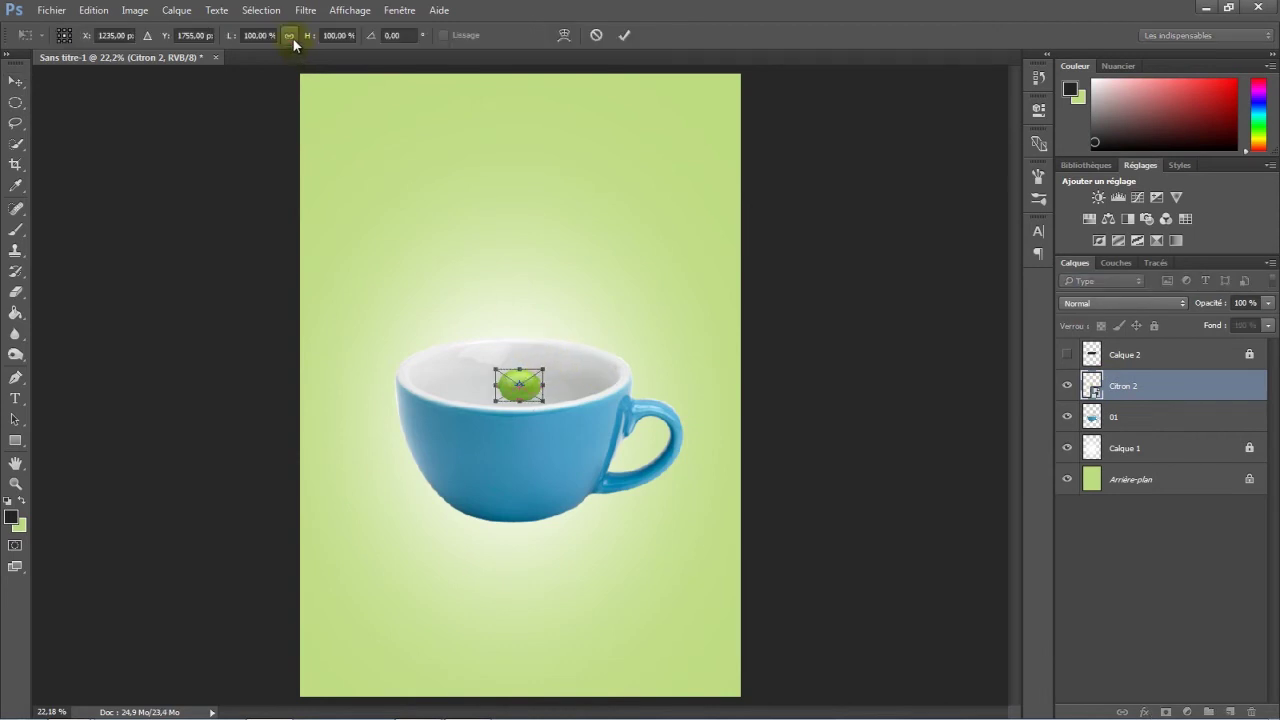
drag(306, 40, 789, 58)
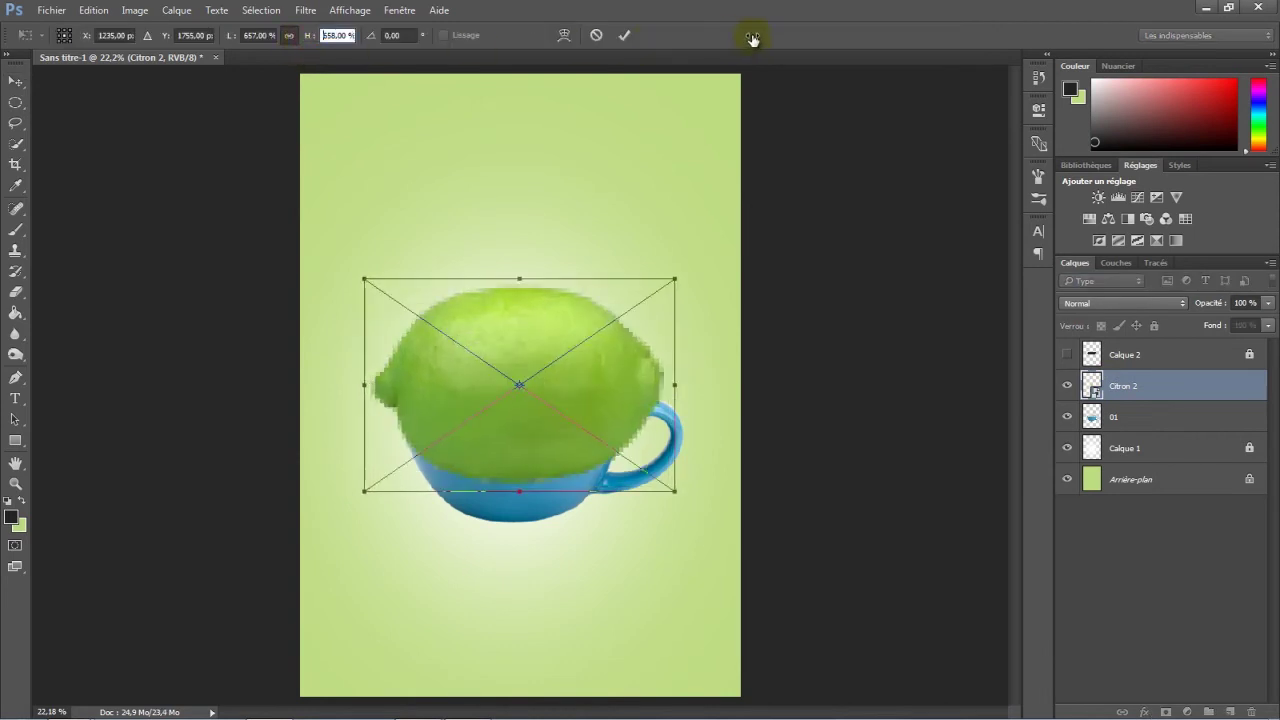
drag(573, 375, 591, 419)
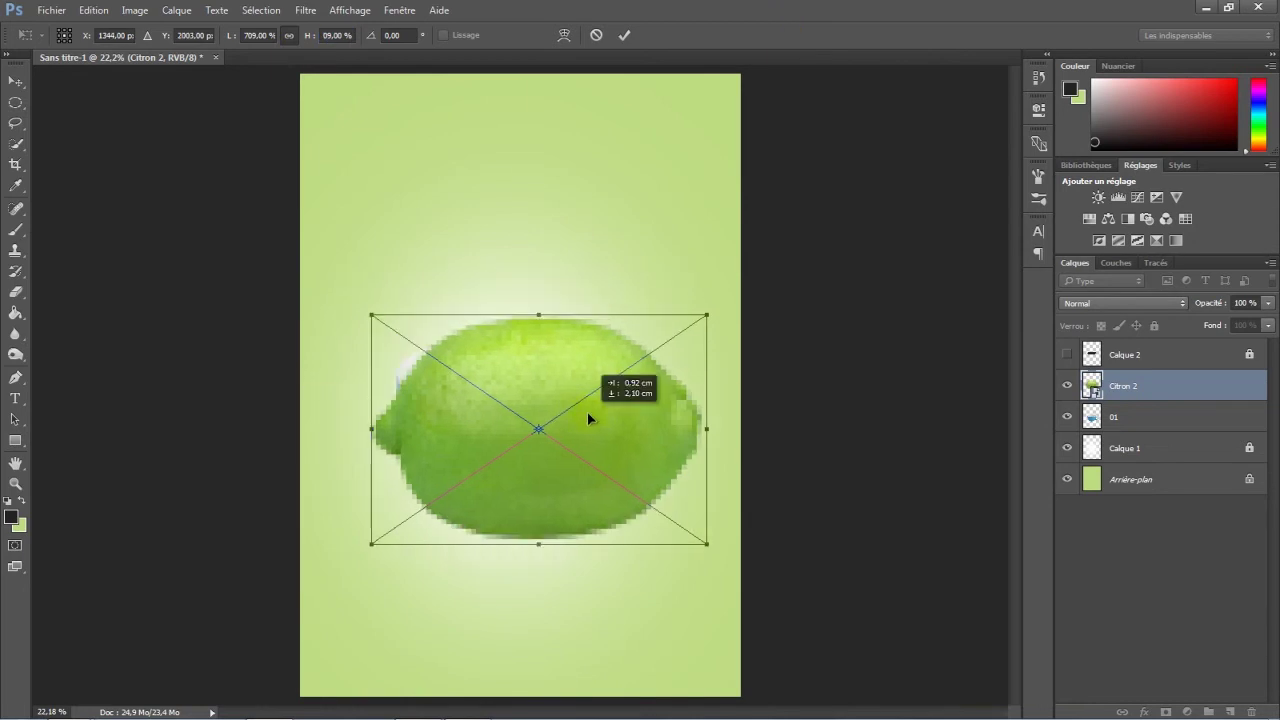
drag(313, 42, 372, 40)
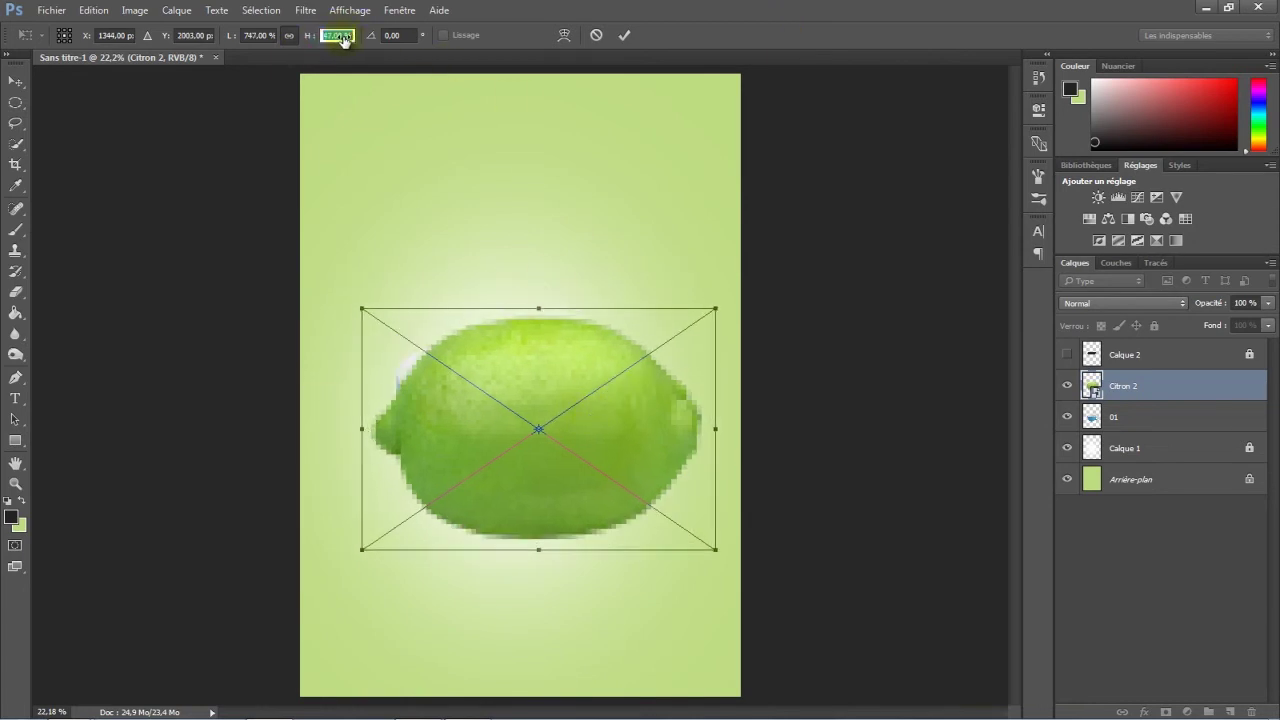
drag(533, 391, 526, 380)
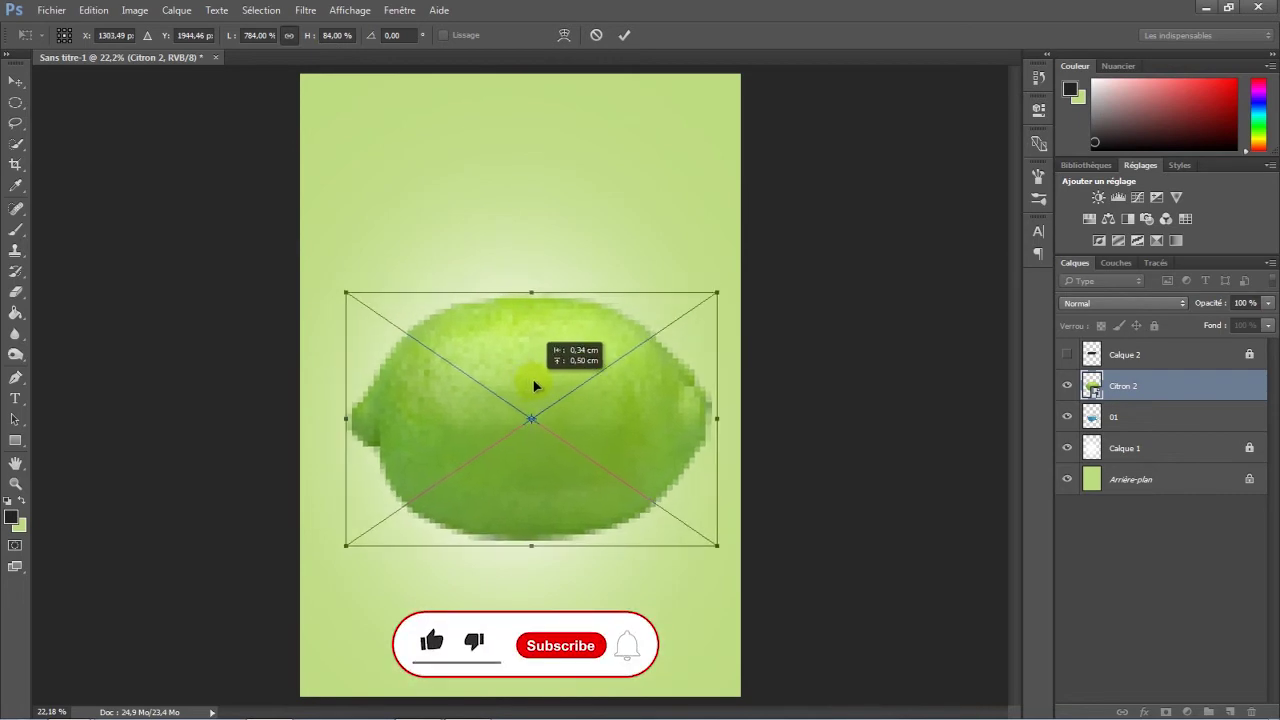
click(625, 35)
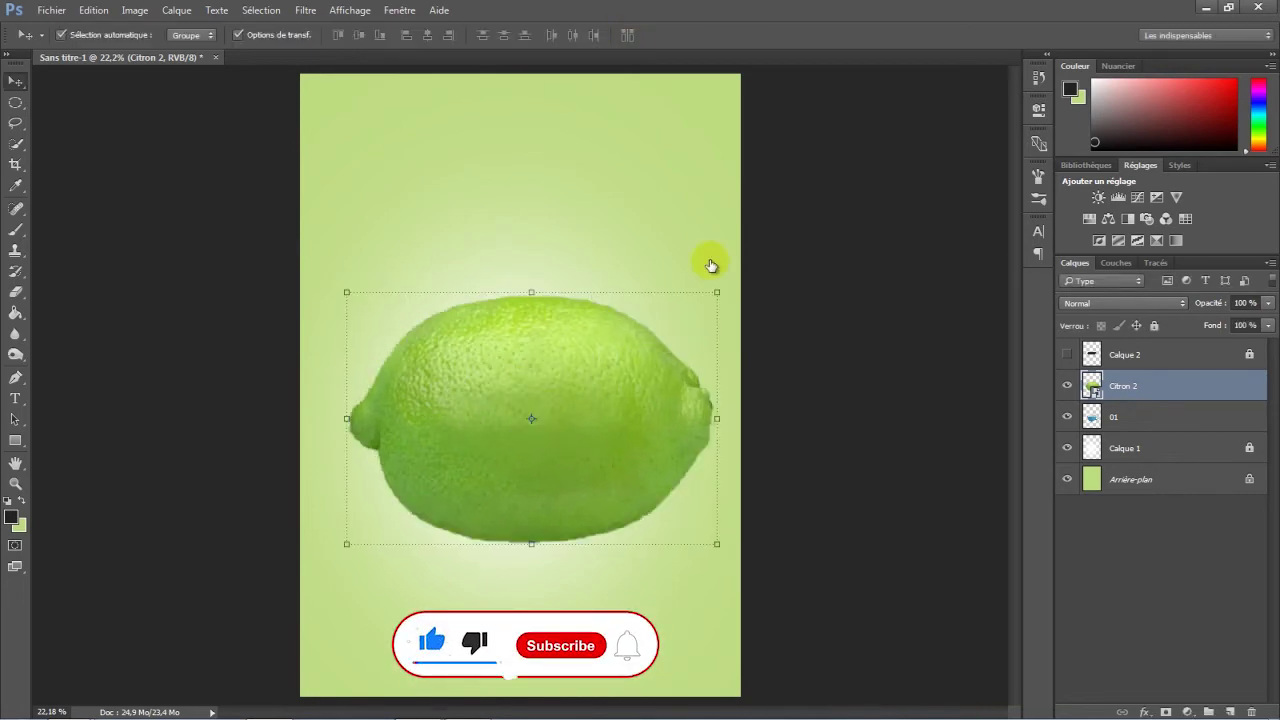
Step: Clip Citron 2 to the cup layer 01, then group both layers into Groupe 1
right_click(1178, 390)
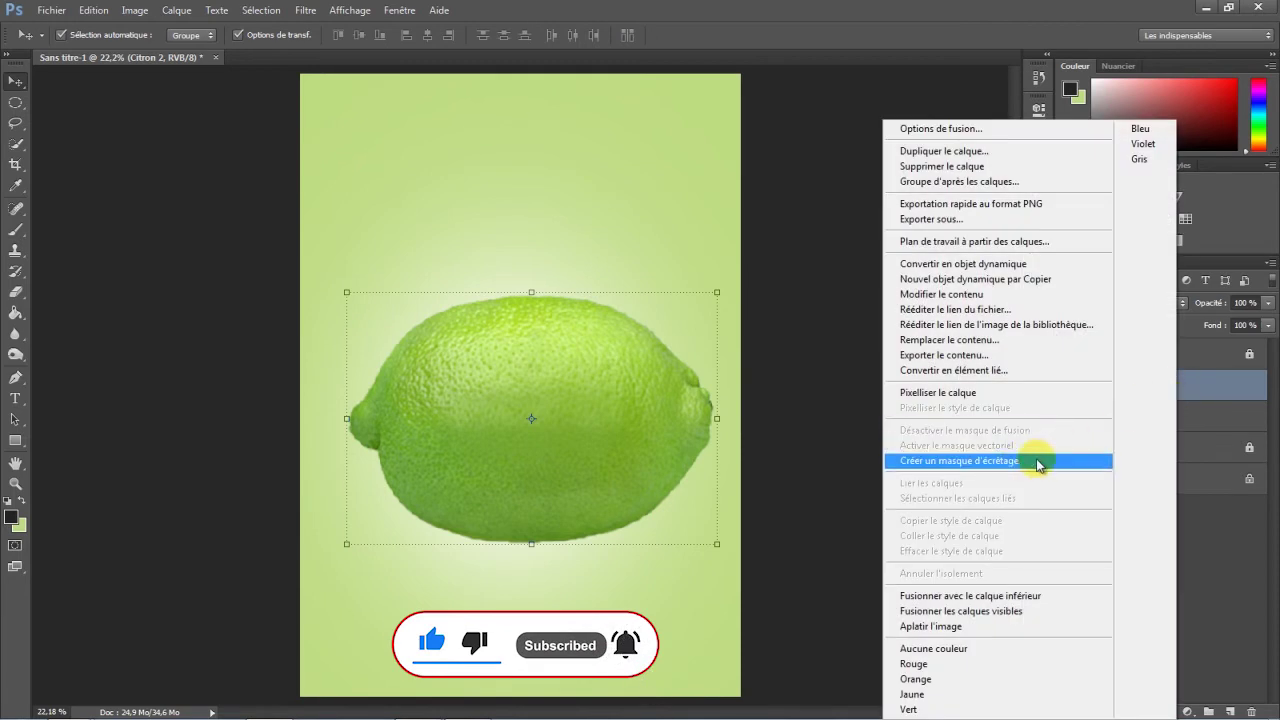
click(1038, 462)
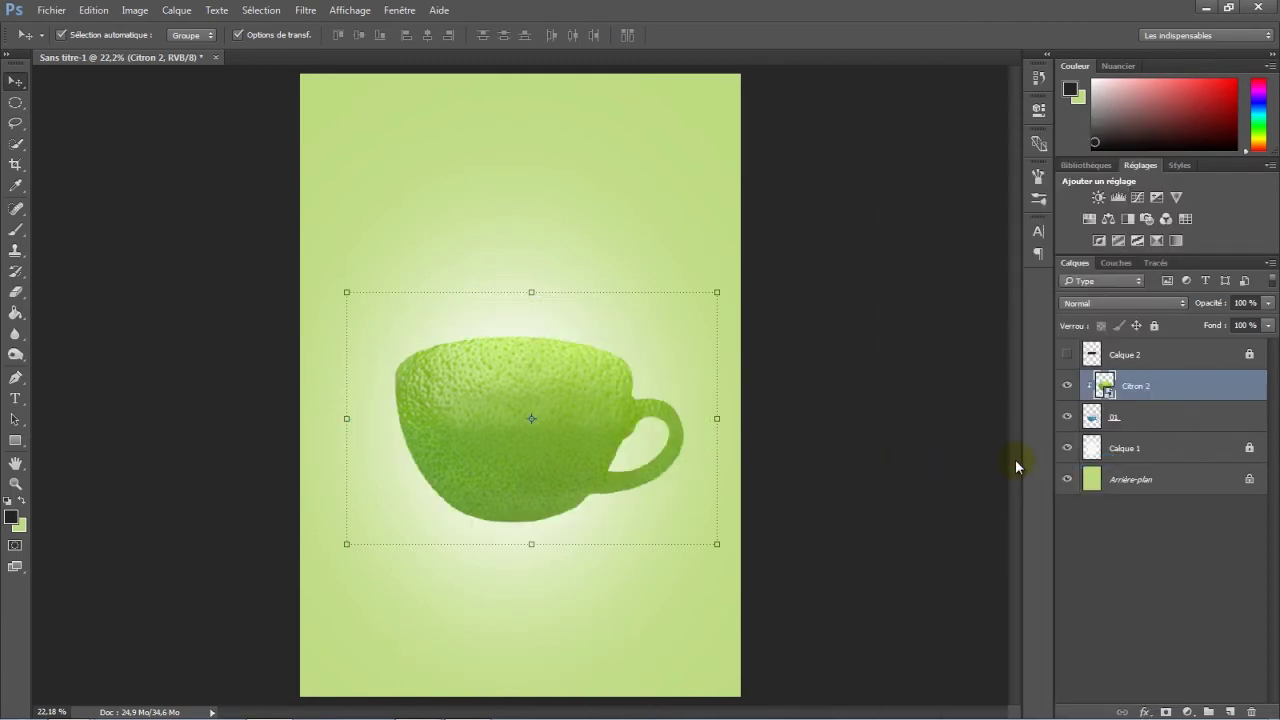
key(shift)
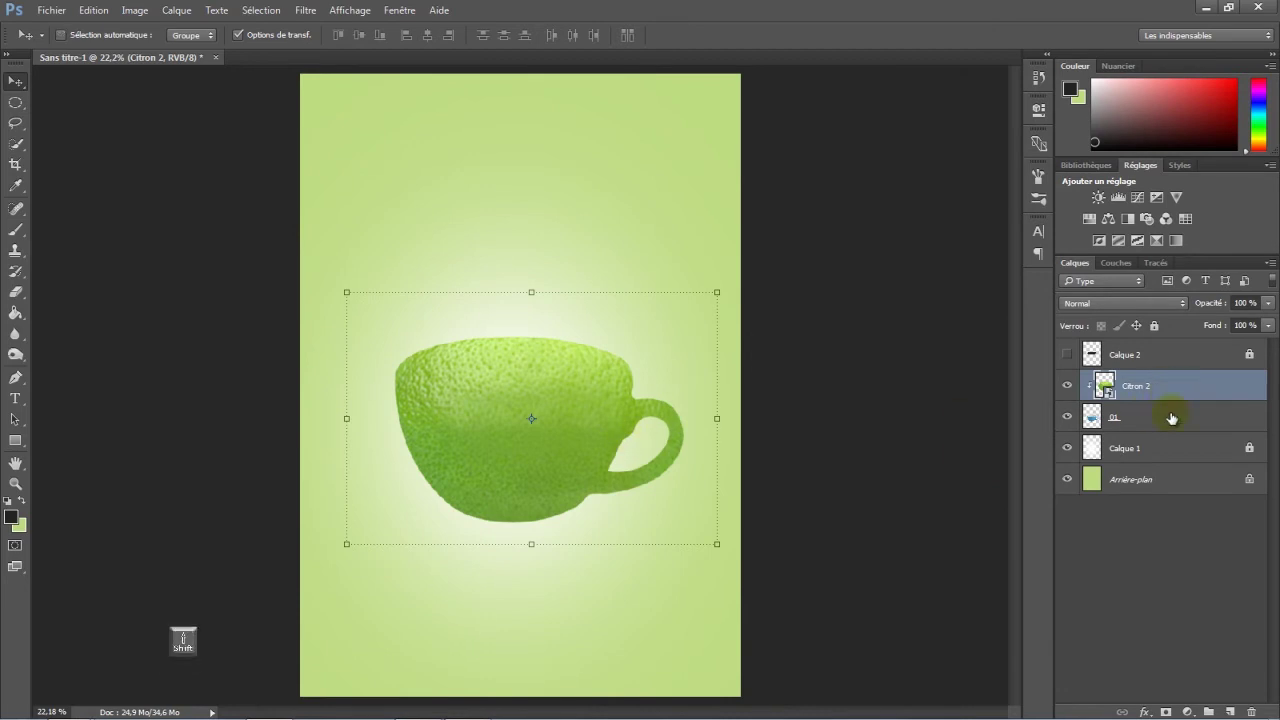
shift+click(1172, 418)
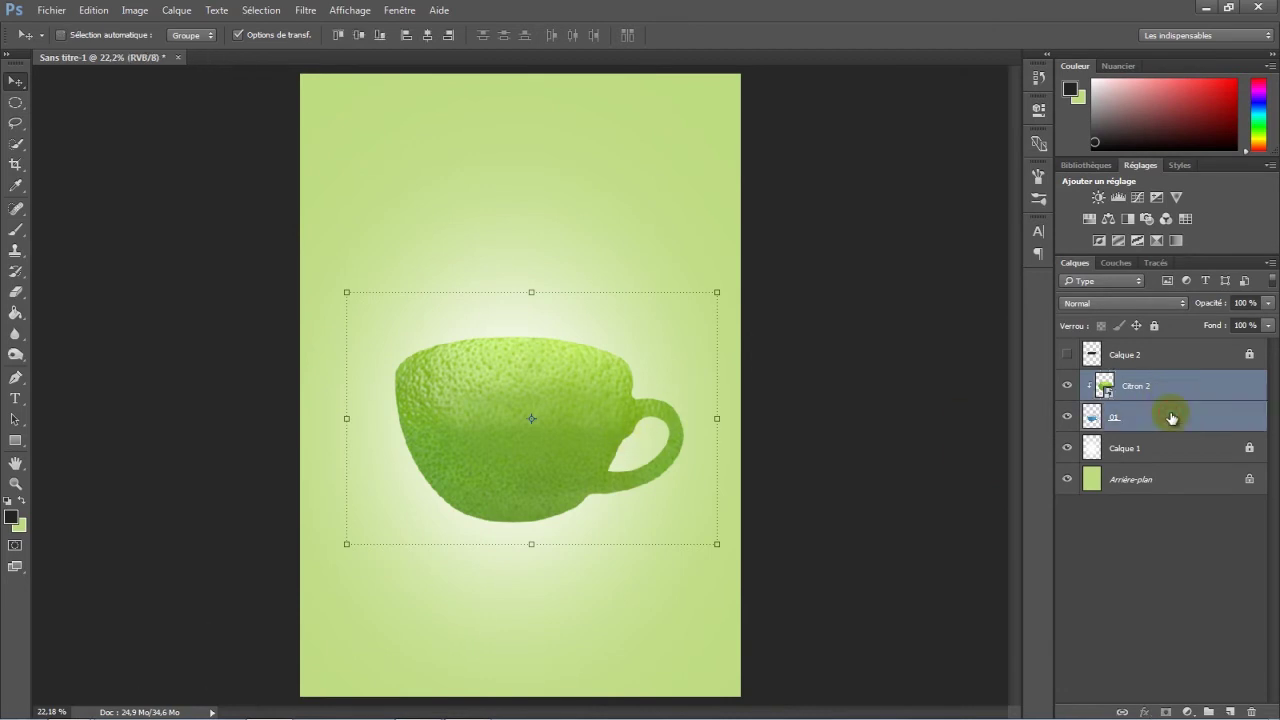
drag(1181, 418, 1210, 712)
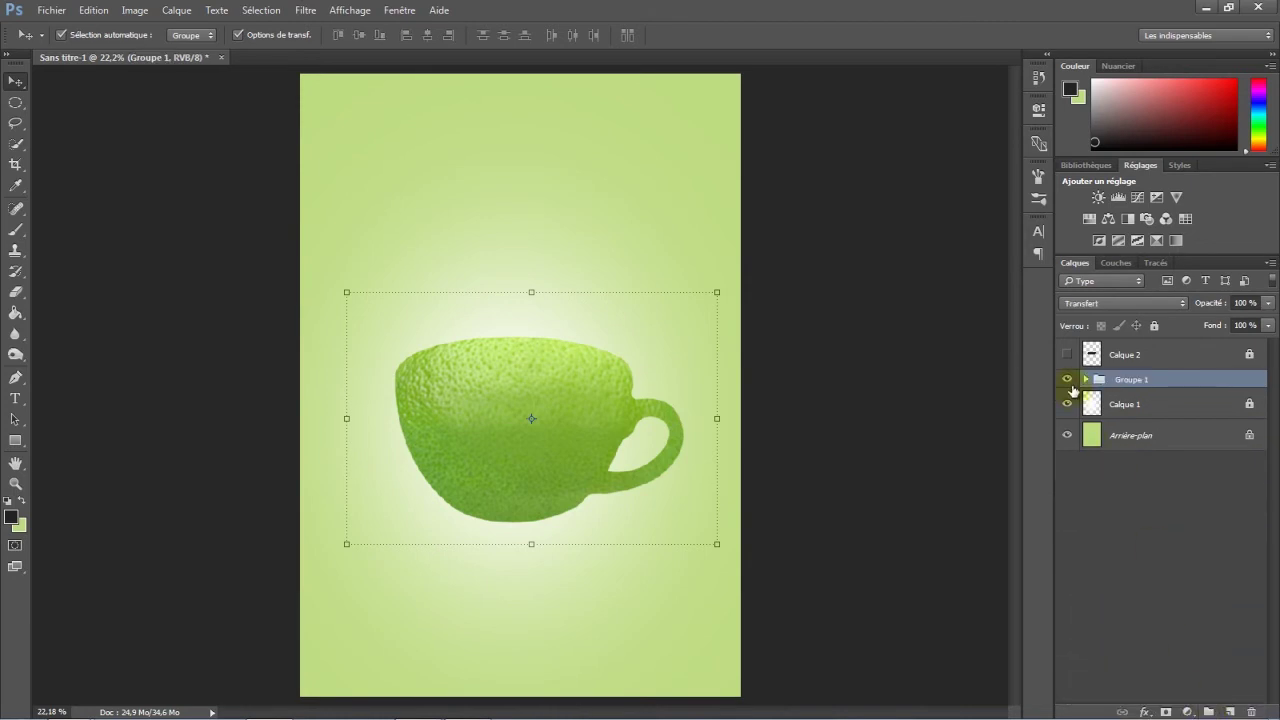
Step: Toggle Groupe 1 and Calque 2 visibility off and on to check the result
click(1067, 379)
click(1069, 380)
click(1068, 355)
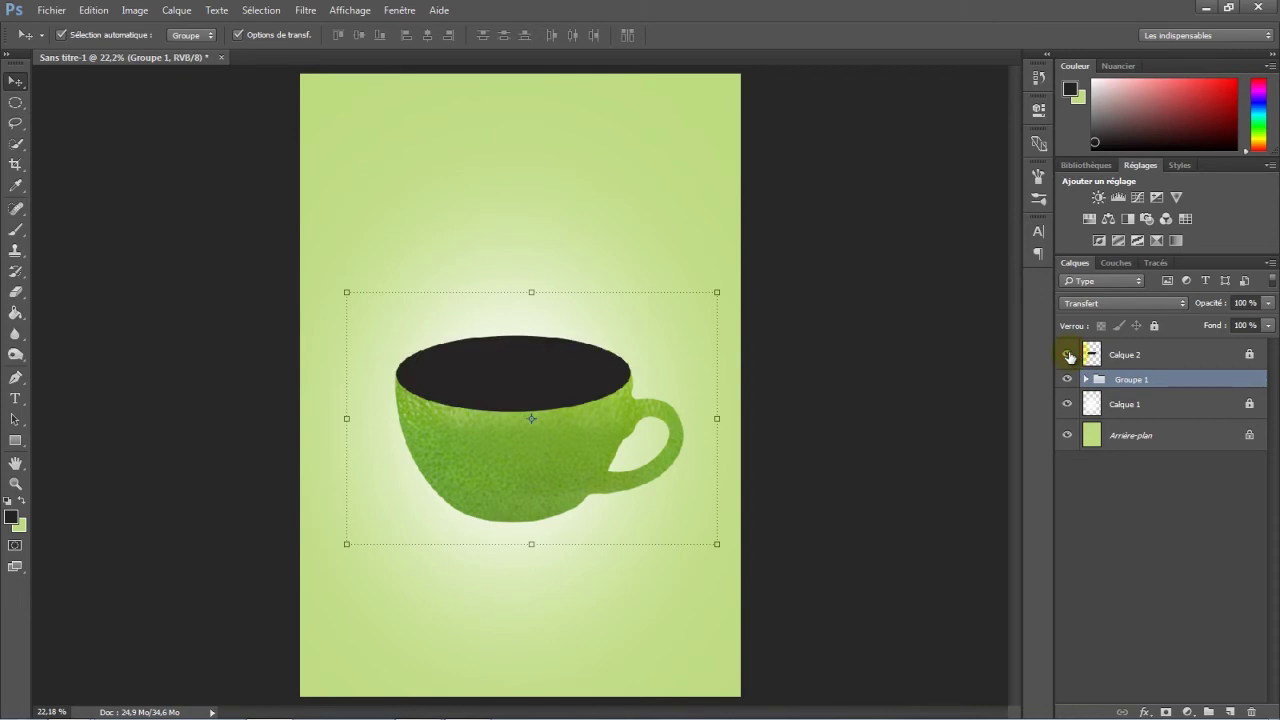
click(1069, 355)
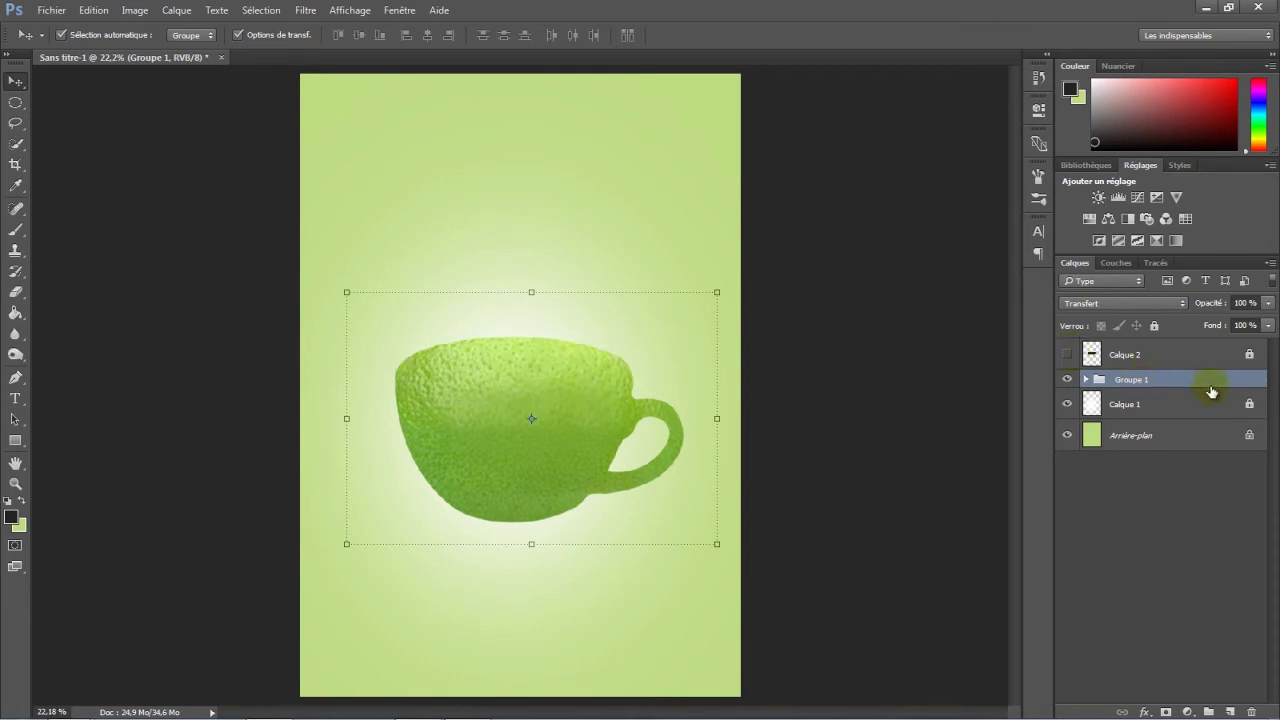
Step: Add a 7 px inner Biseautage & estampage layer style to Groupe 1
double_click(1210, 385)
drag(840, 140, 981, 146)
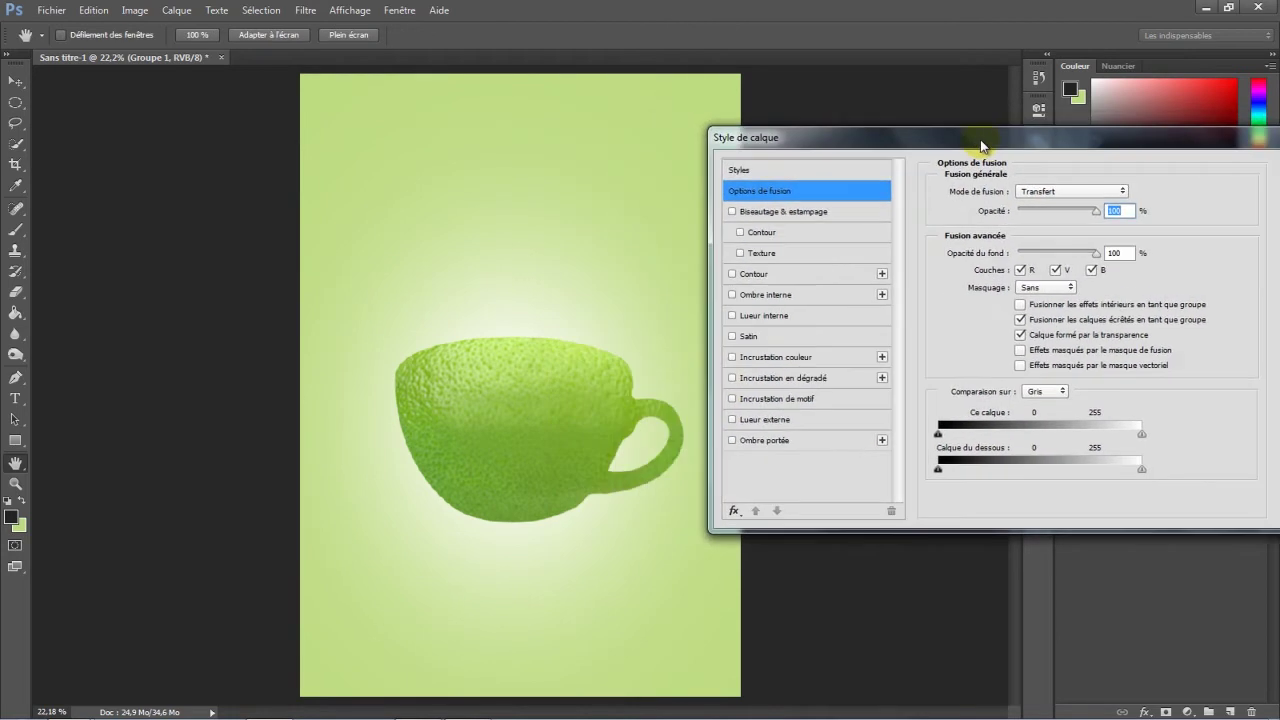
click(808, 213)
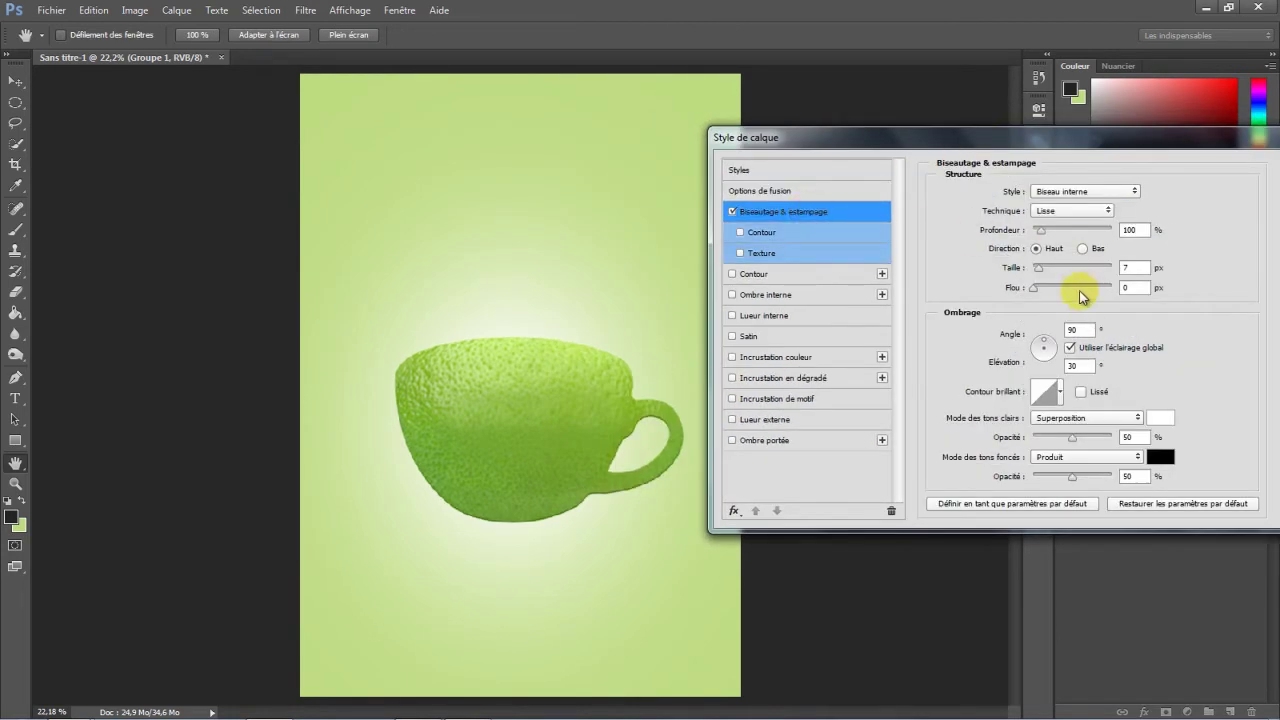
mouse_move(1040, 273)
mouse_down()
mouse_move(1078, 279)
mouse_move(1038, 270)
mouse_up()
drag(1228, 147, 1048, 155)
click(1128, 177)
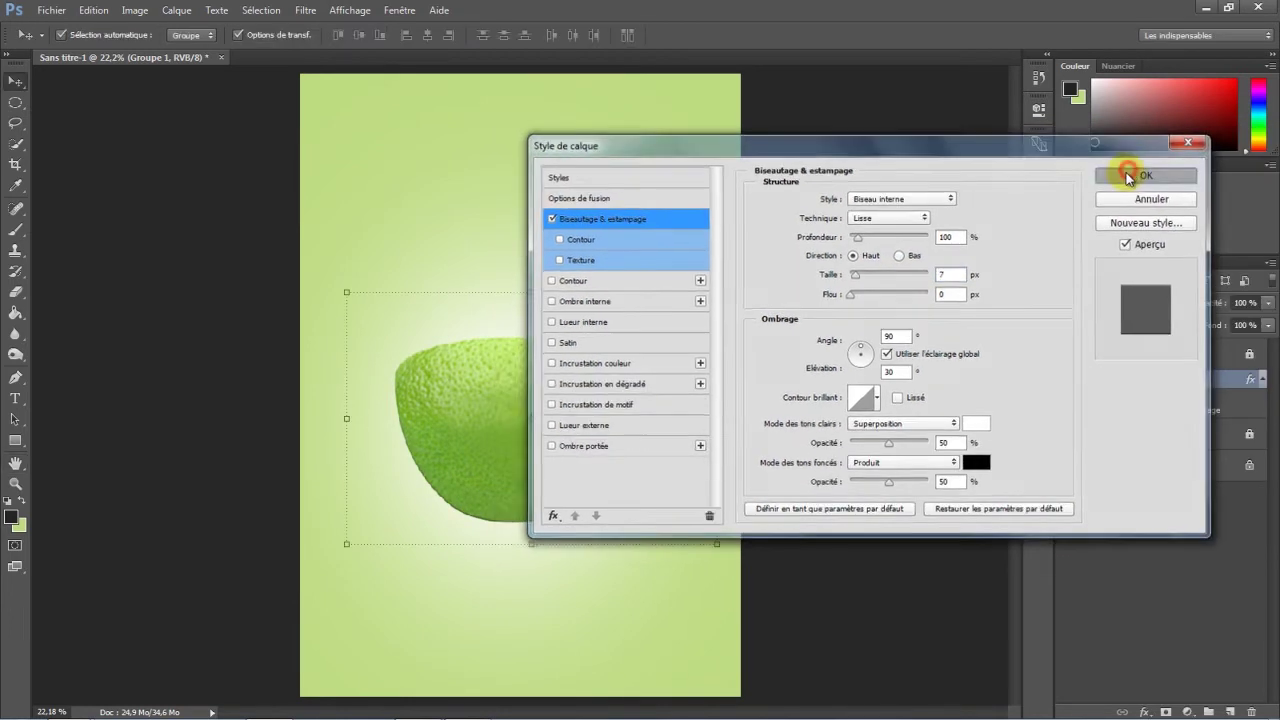
Step: Show the dark cup opening Calque 2 and collapse Groupe 1's effects list
click(900, 260)
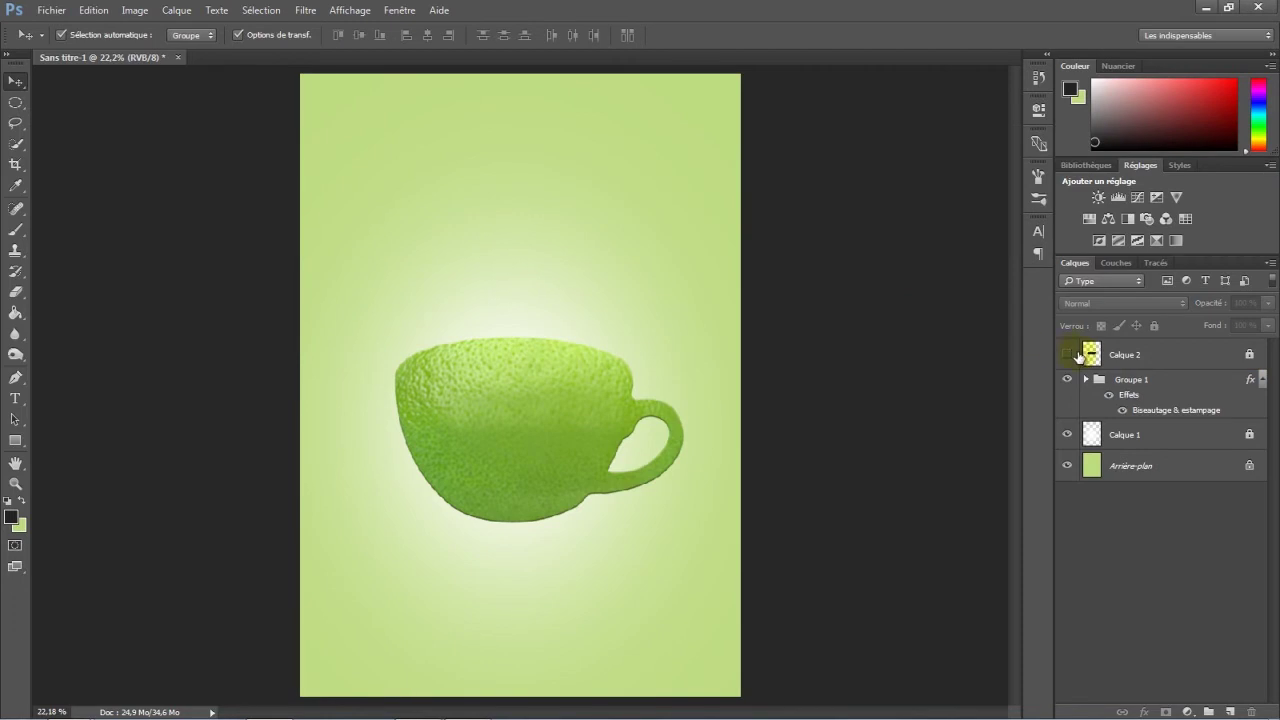
click(1067, 355)
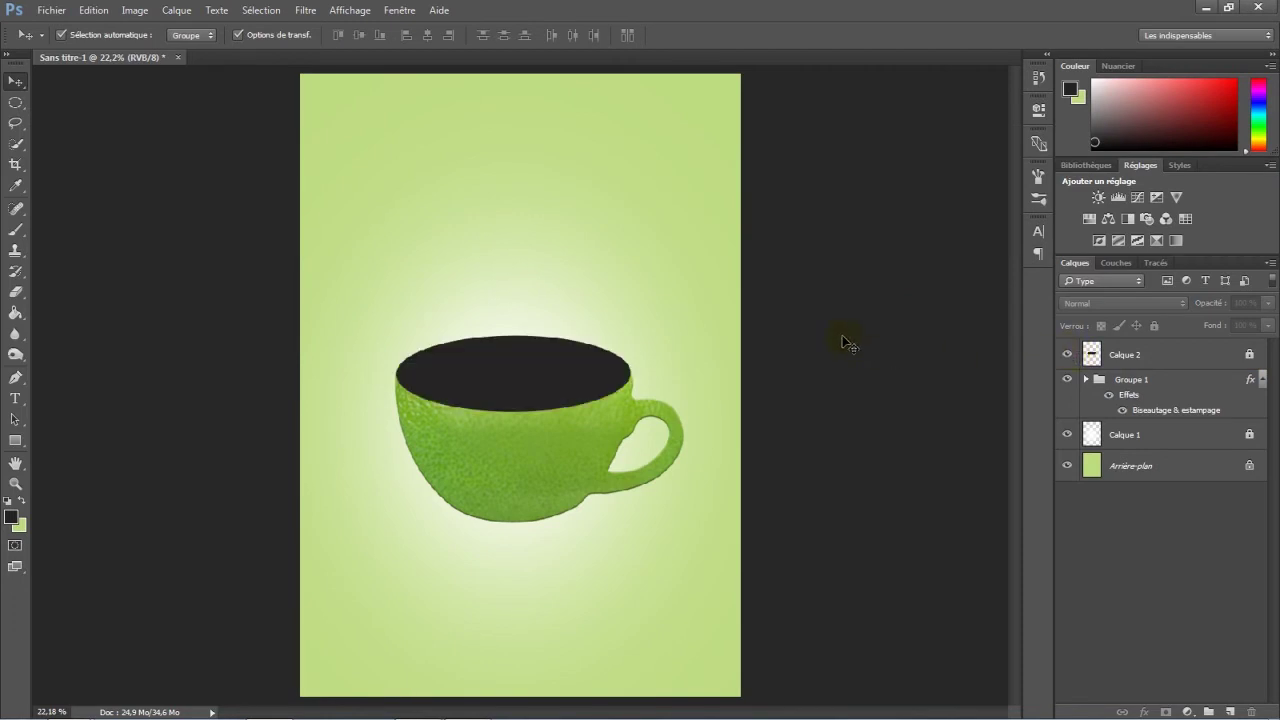
click(1263, 380)
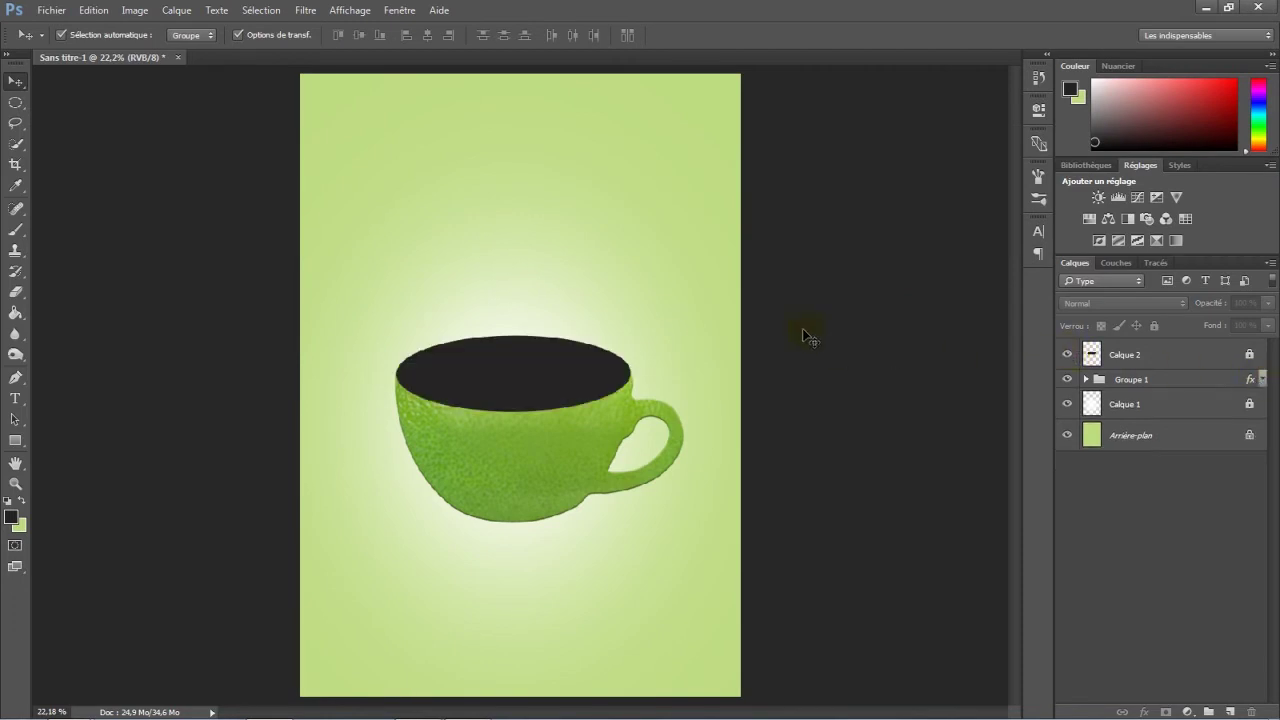
Step: Import and link lime slice image 02, scale it to about 491% and nudge it over the cup
click(51, 11)
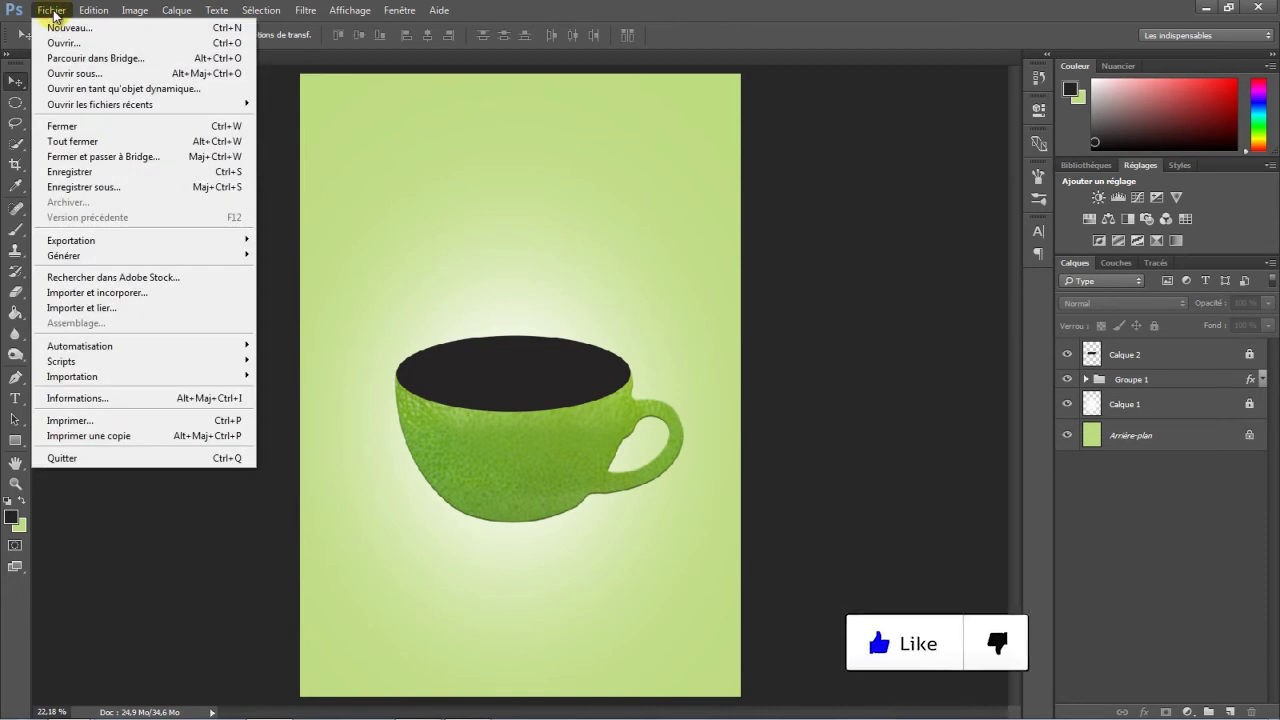
click(102, 307)
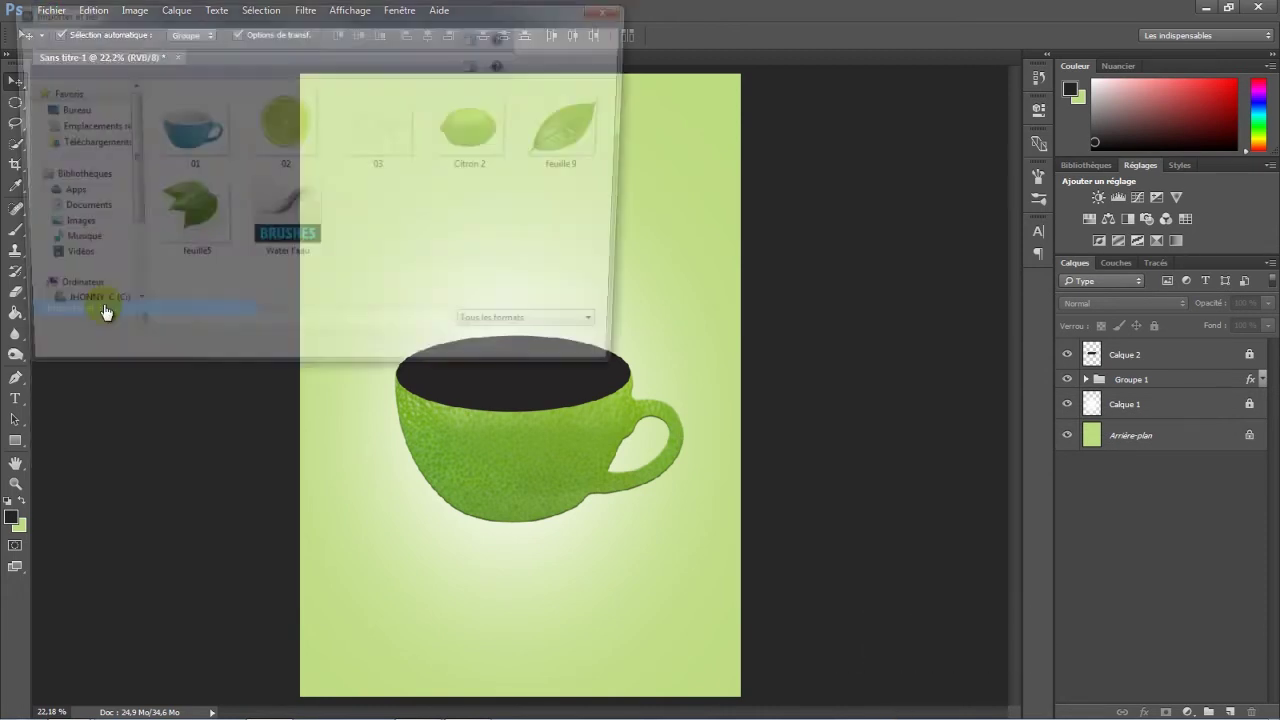
click(270, 124)
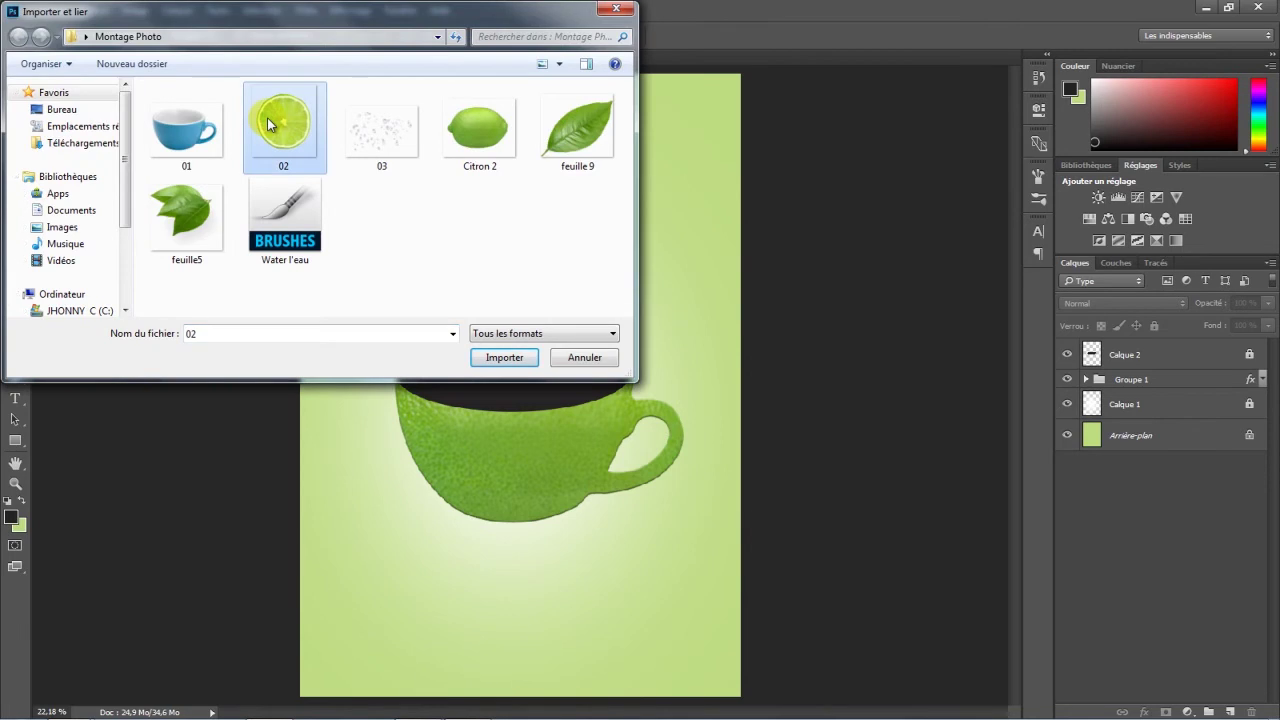
click(504, 358)
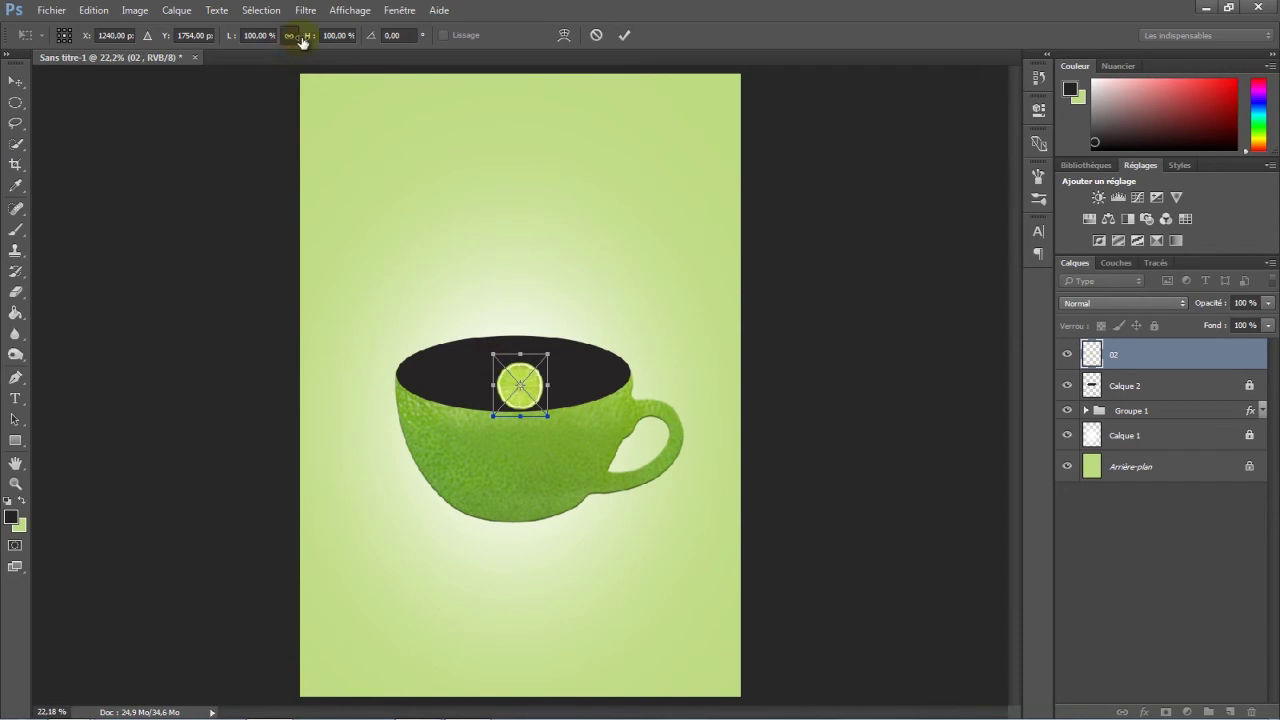
drag(304, 42, 637, 60)
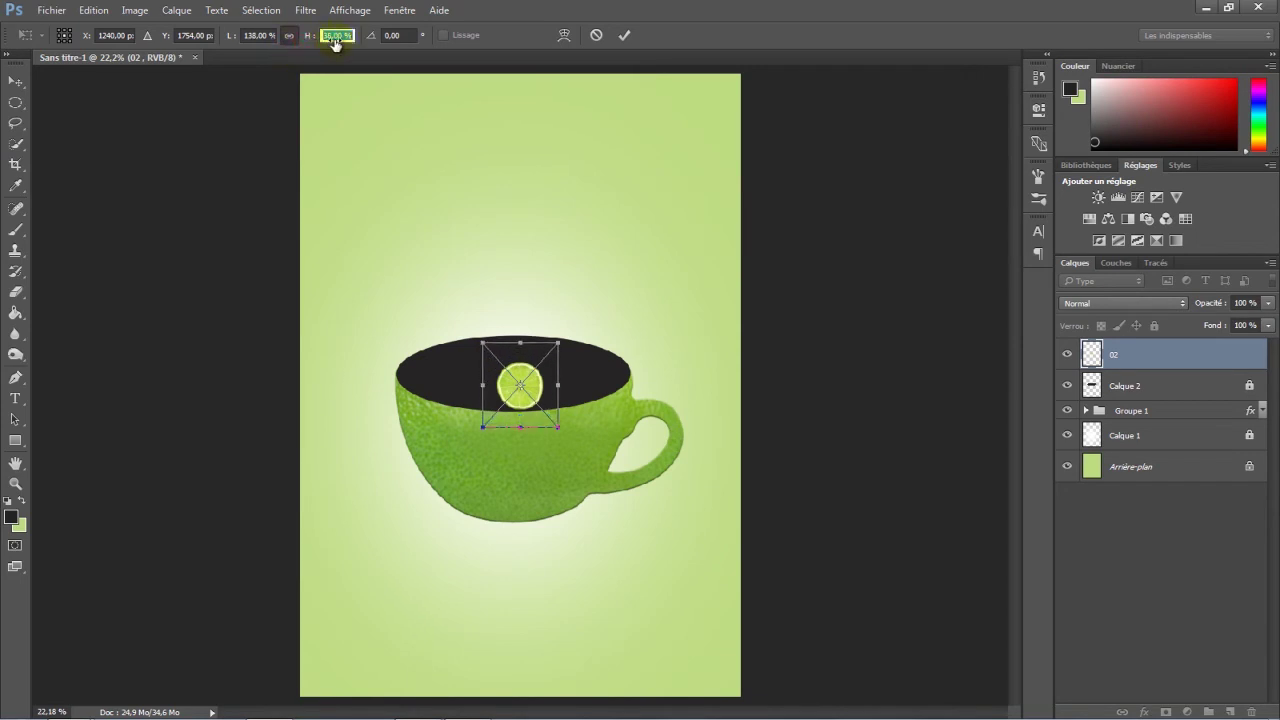
click(627, 36)
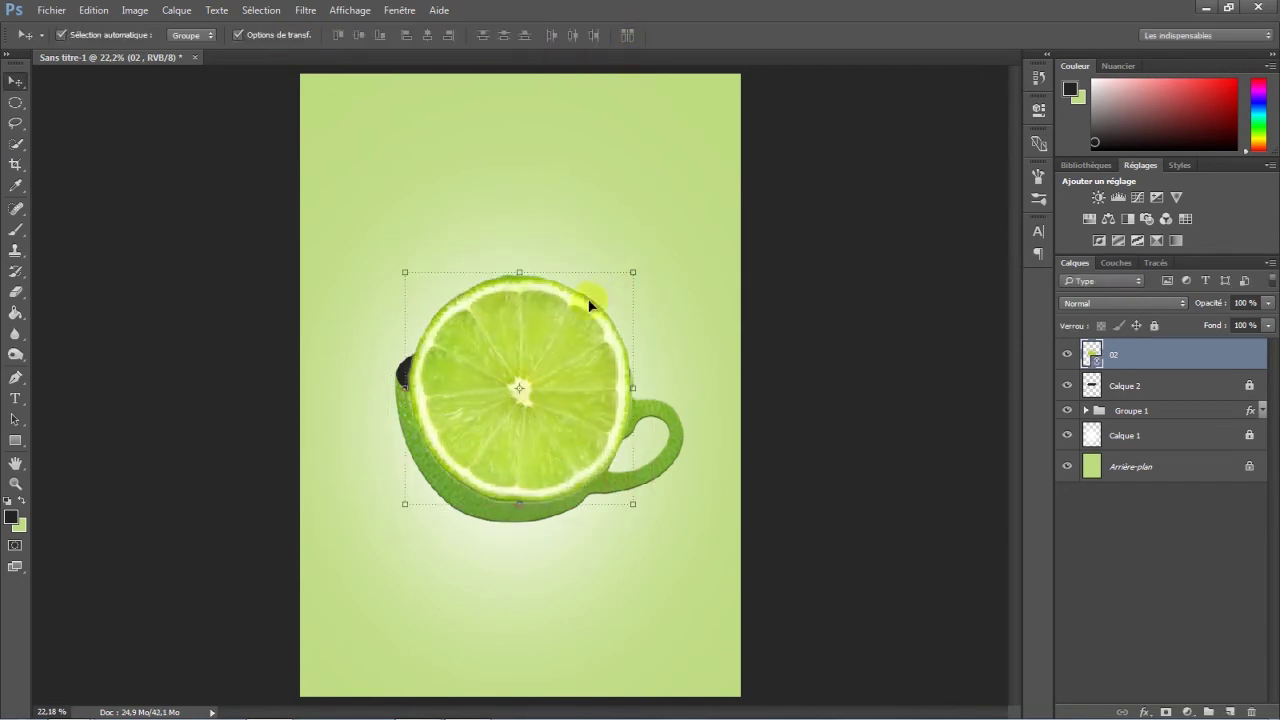
drag(599, 292, 586, 277)
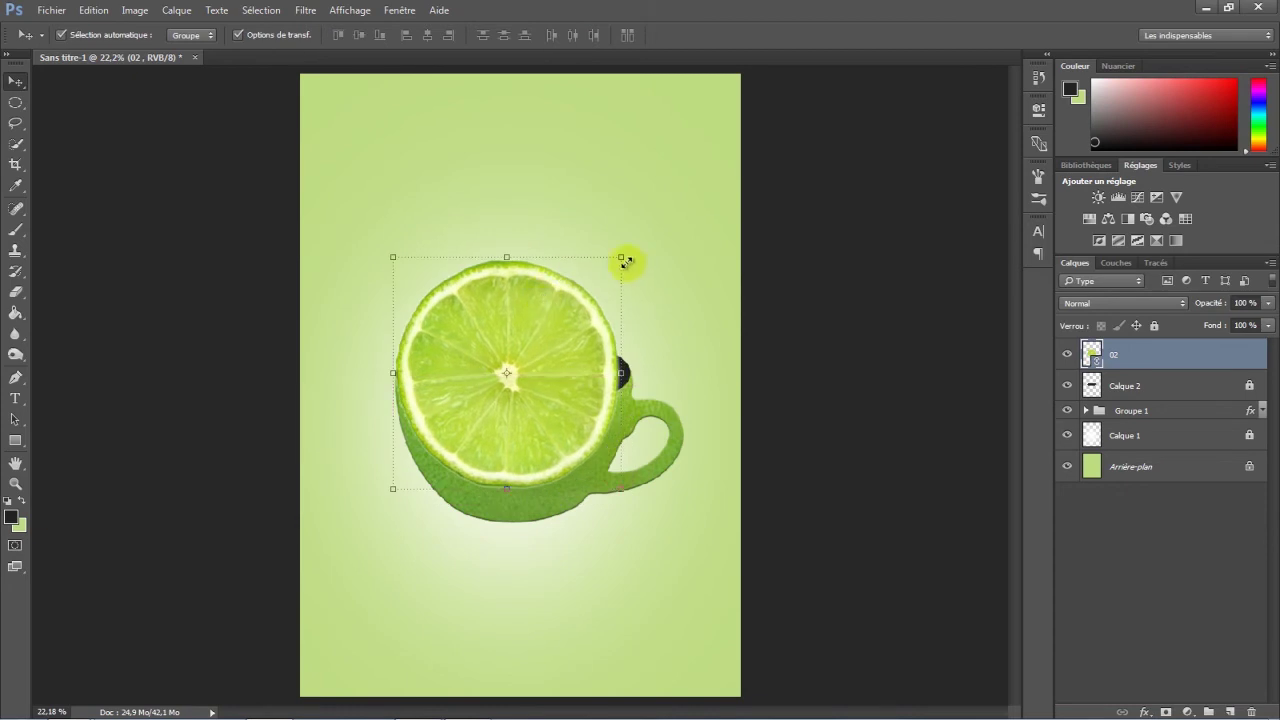
Step: Convert layer 02 to a smart object and scale the lime slice up proportionally
right_click(1204, 361)
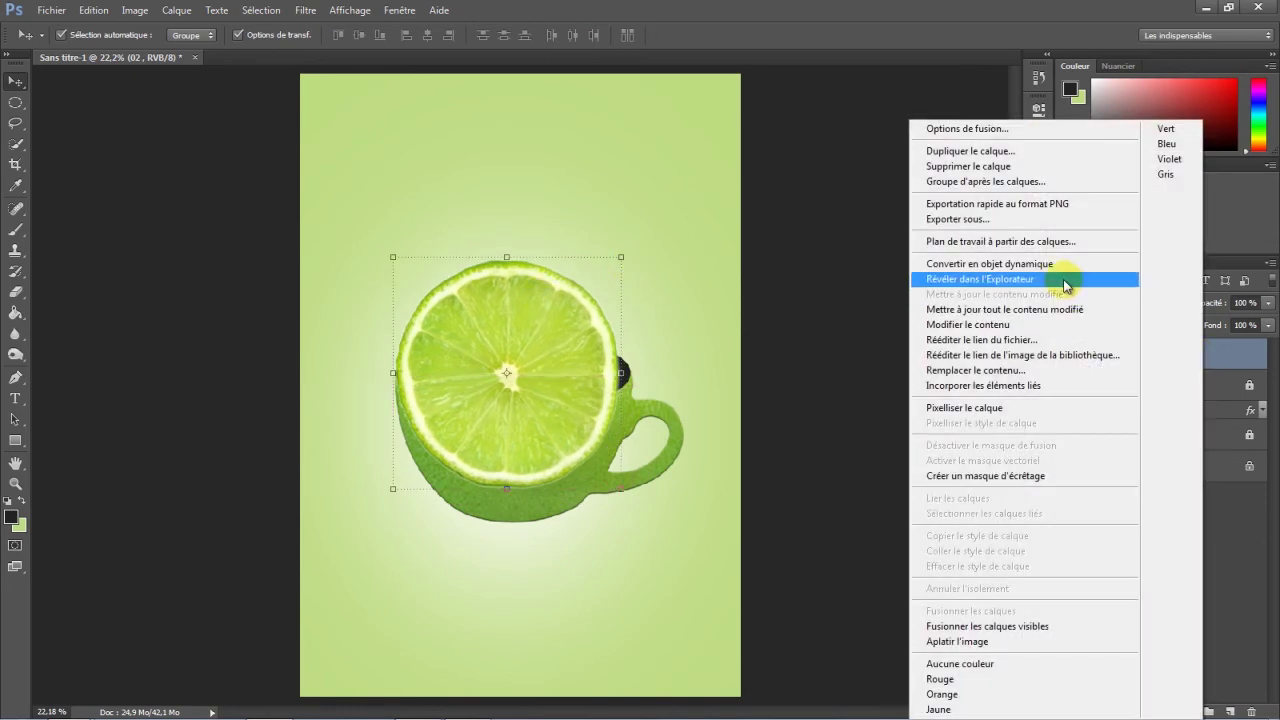
click(1033, 266)
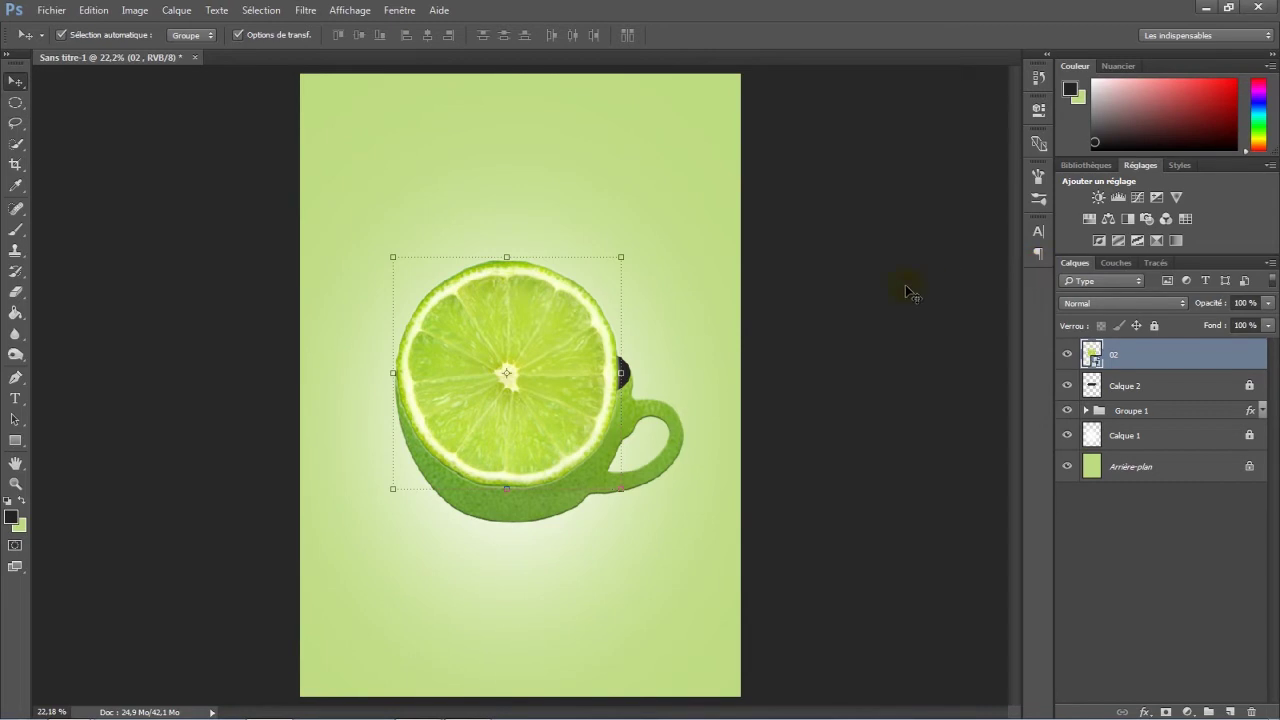
click(621, 257)
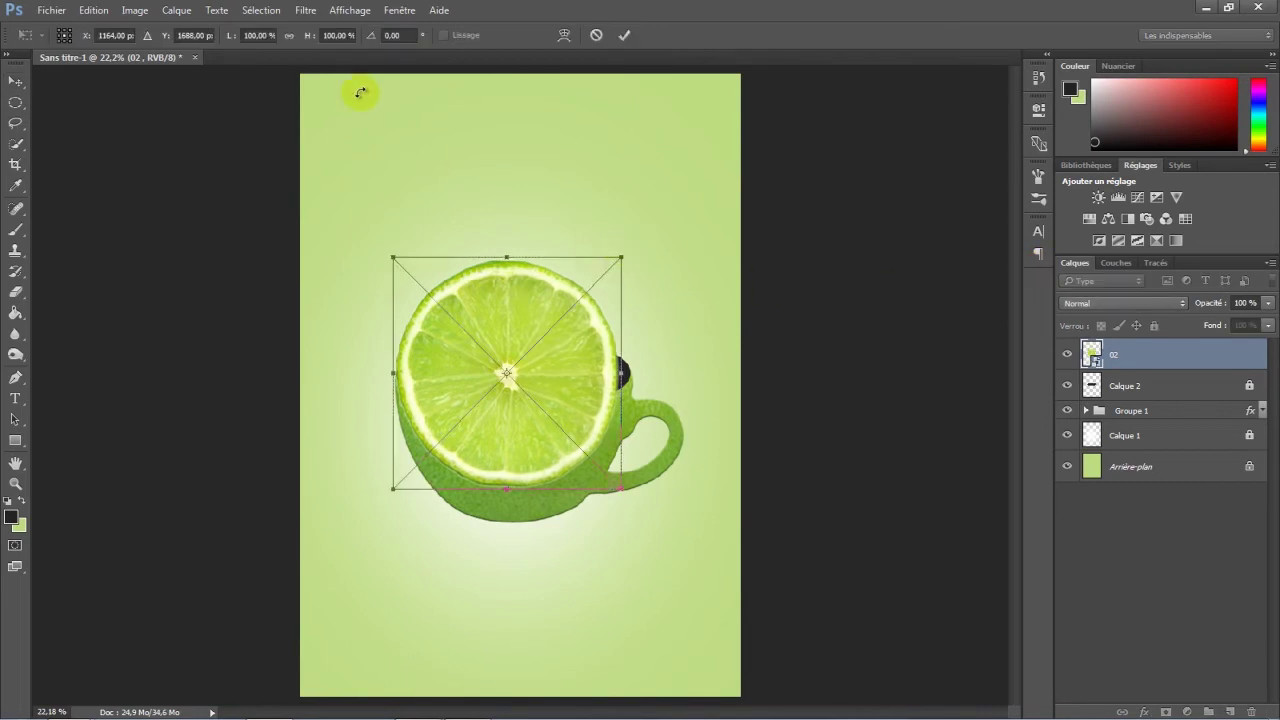
click(289, 35)
drag(308, 38, 320, 48)
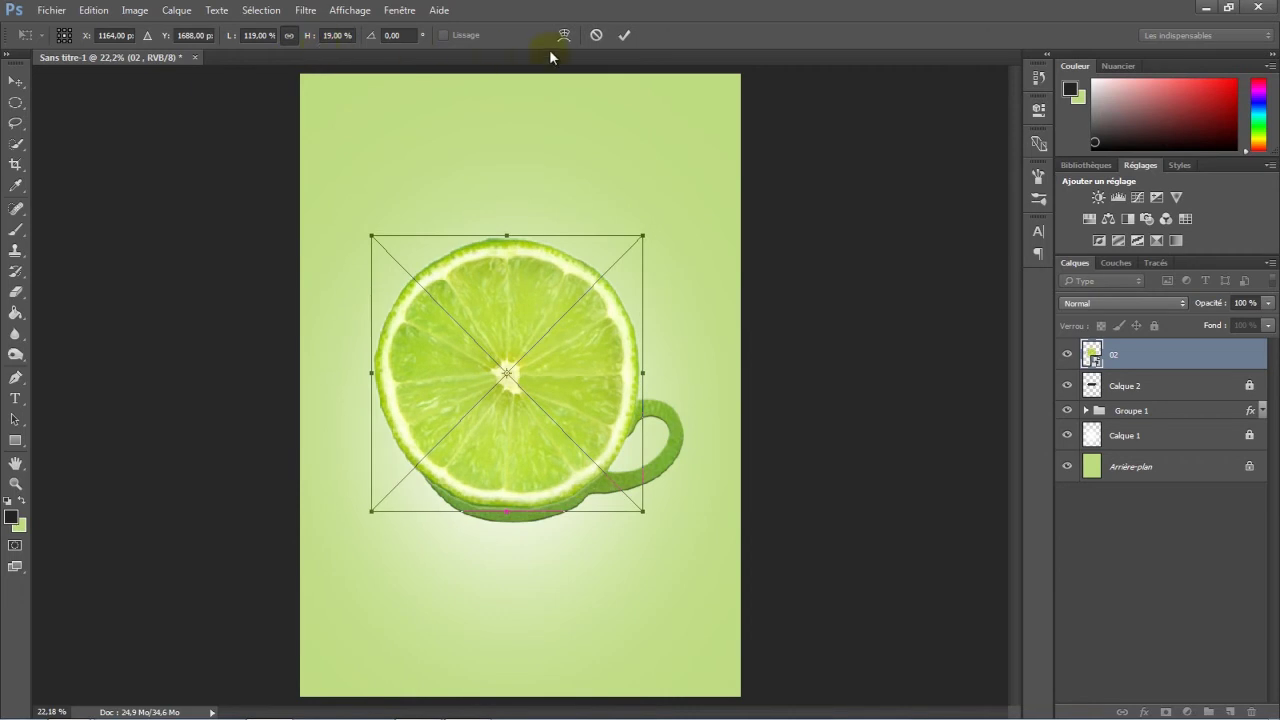
click(625, 36)
Step: Distort the lime slice's corners into a flattened oval resting on the cup rim
click(645, 237)
right_click(635, 241)
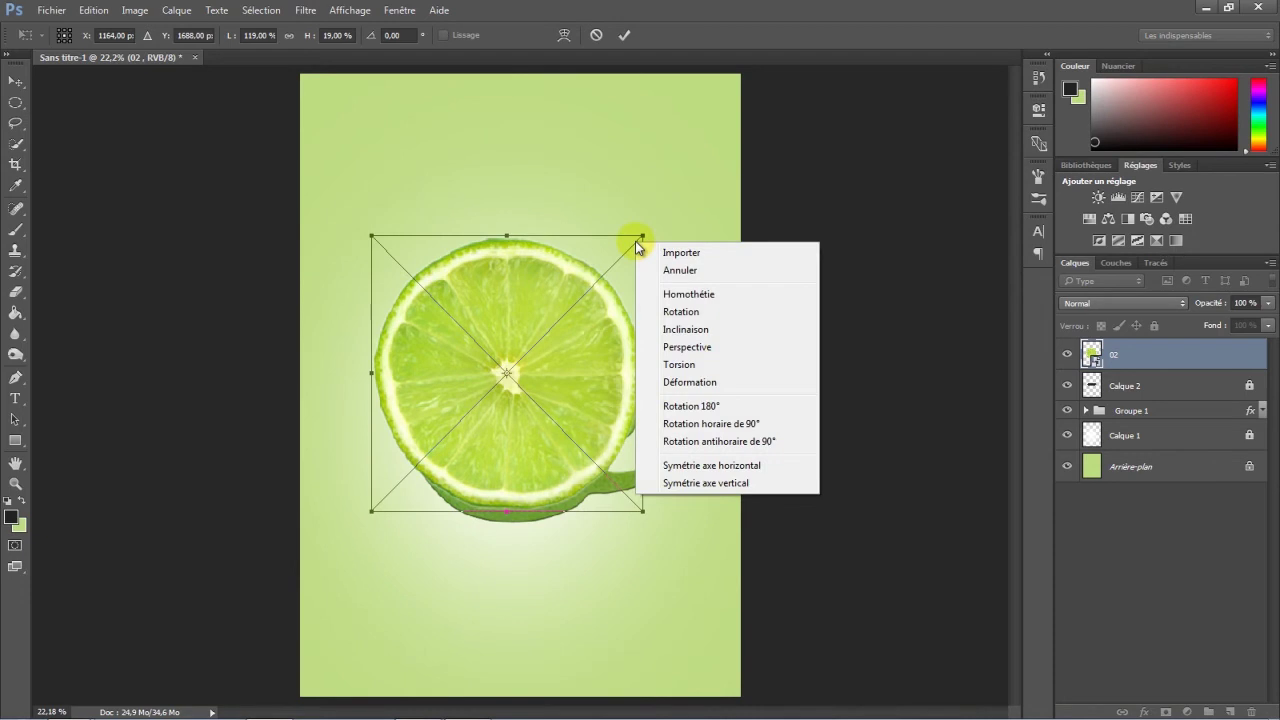
click(686, 368)
drag(641, 238, 630, 312)
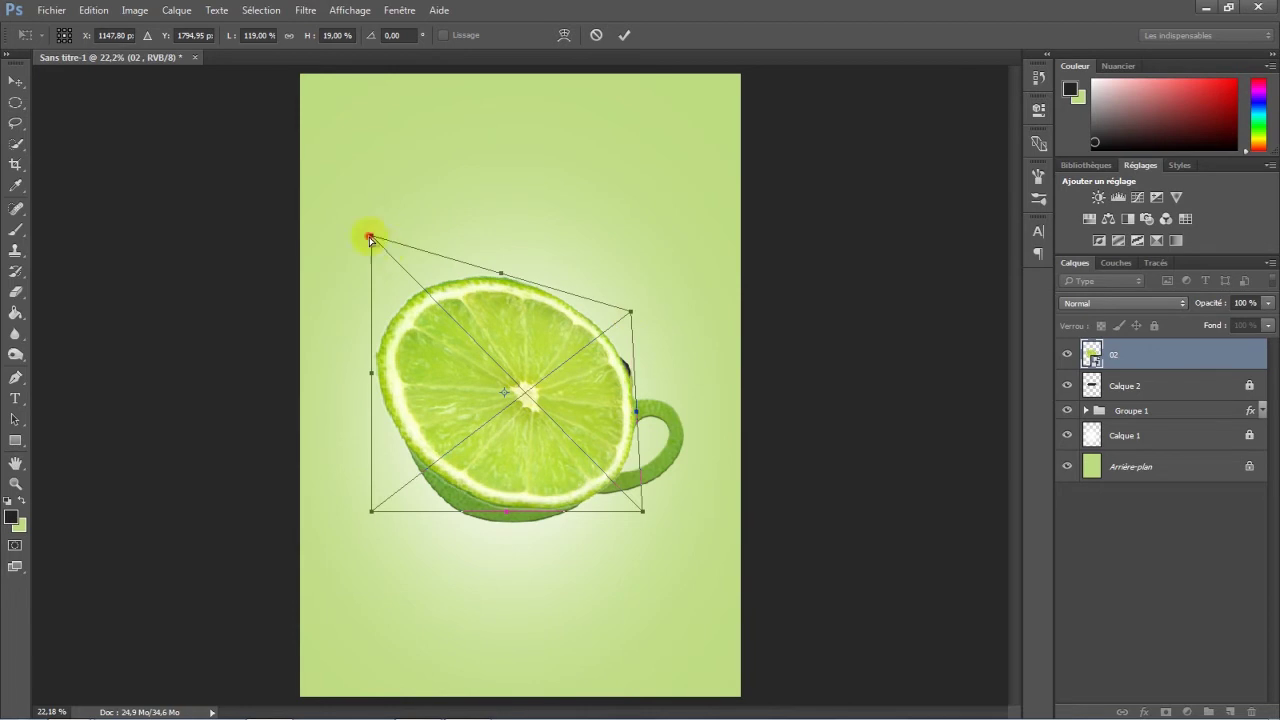
drag(372, 240, 405, 294)
mouse_move(508, 288)
mouse_down()
mouse_move(512, 348)
mouse_move(516, 316)
mouse_up()
drag(370, 430, 370, 433)
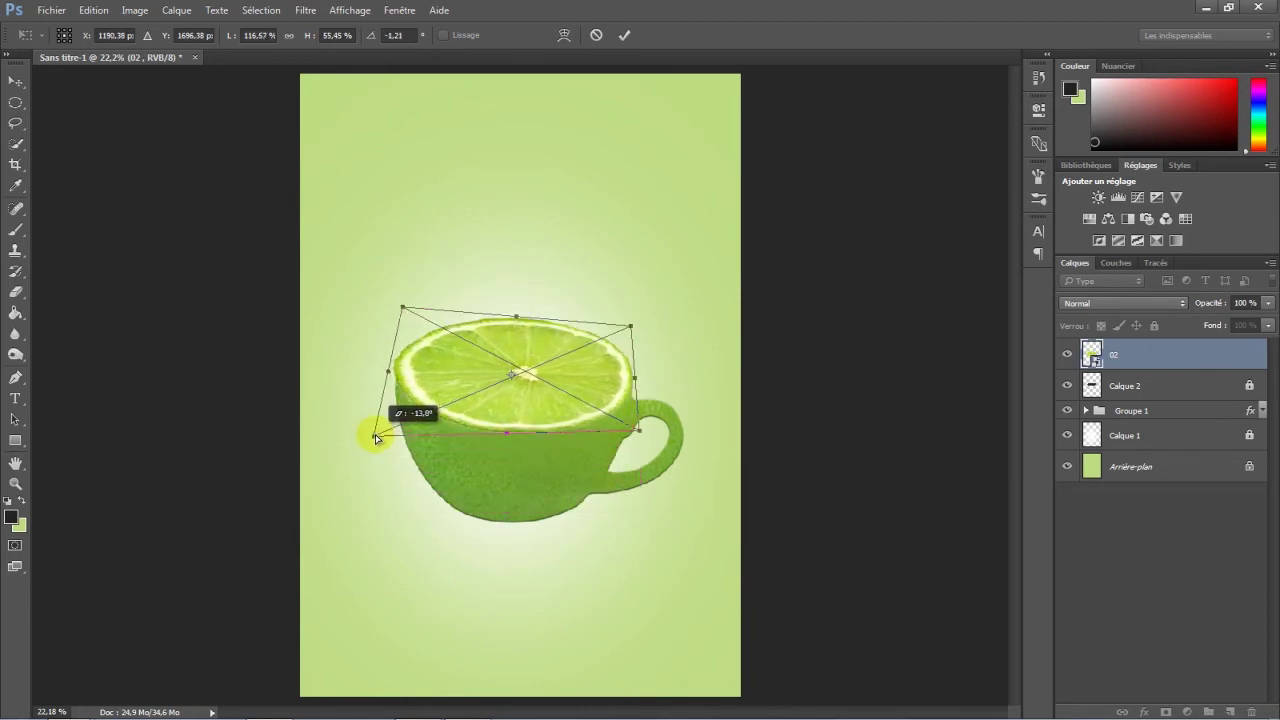
click(625, 38)
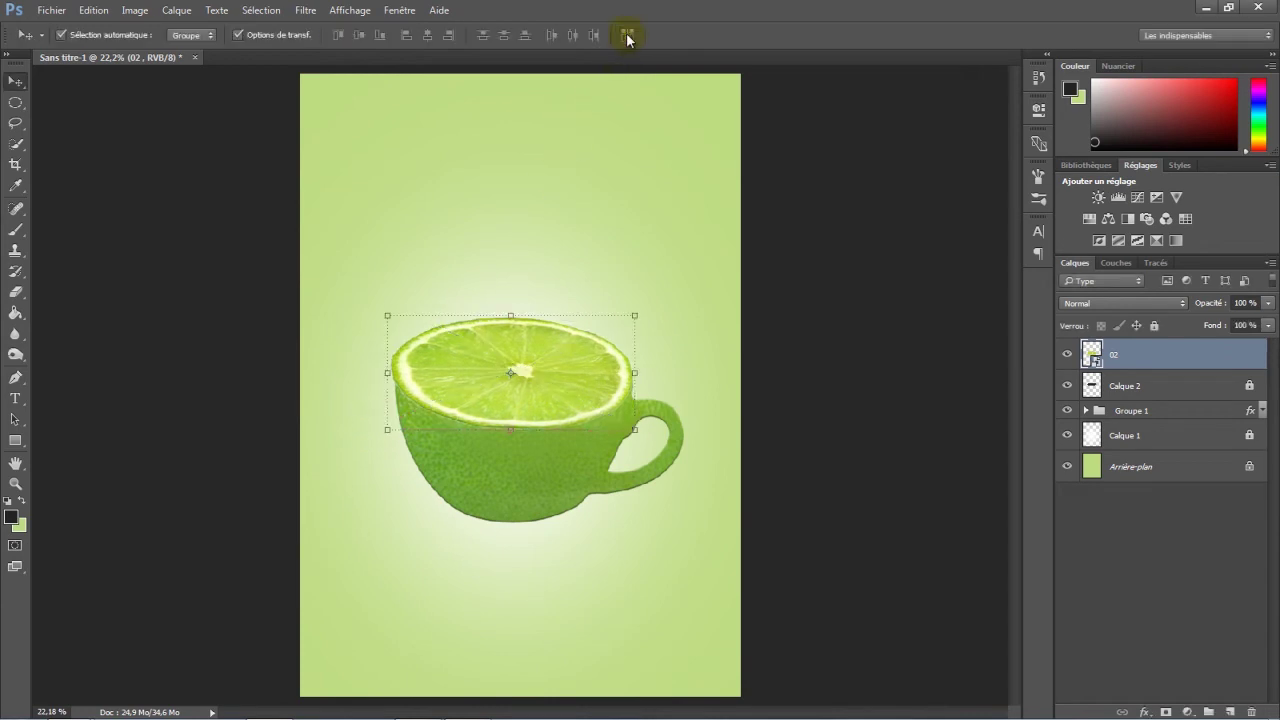
Step: Clip lime slice 02 to the cup layer and start distorting its corners into perspective
right_click(1209, 359)
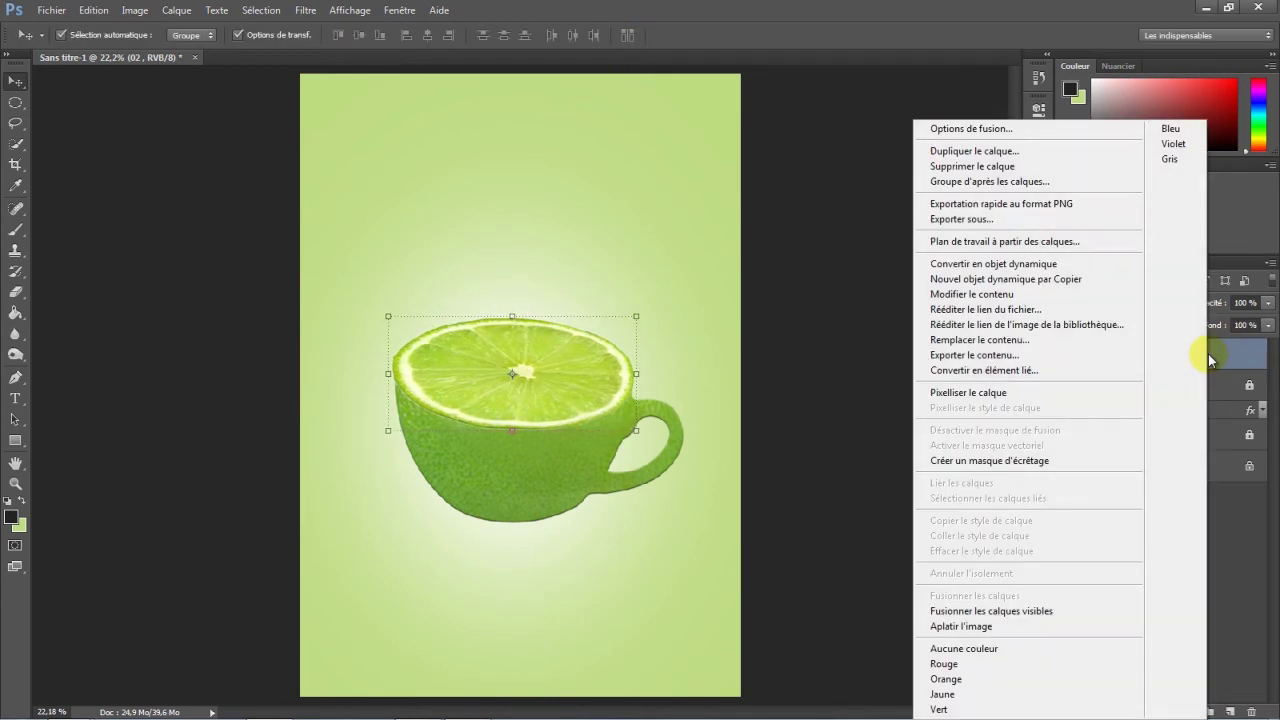
click(1040, 462)
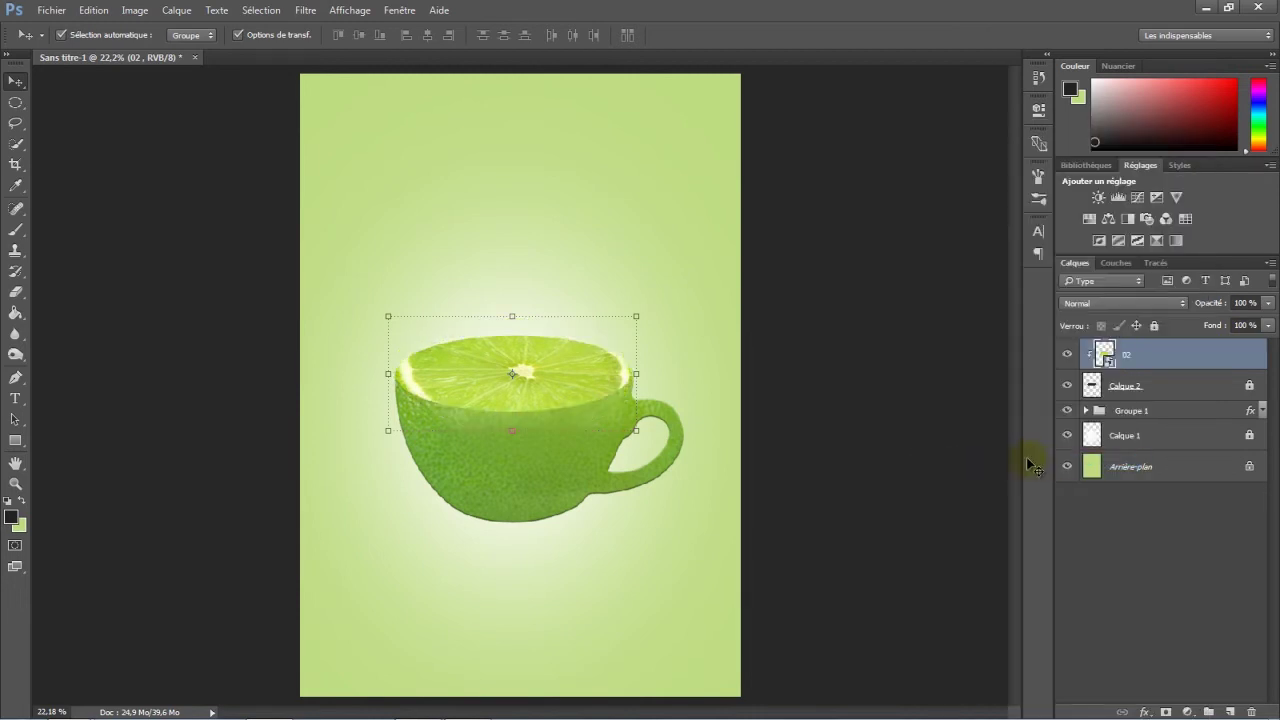
drag(637, 316, 635, 320)
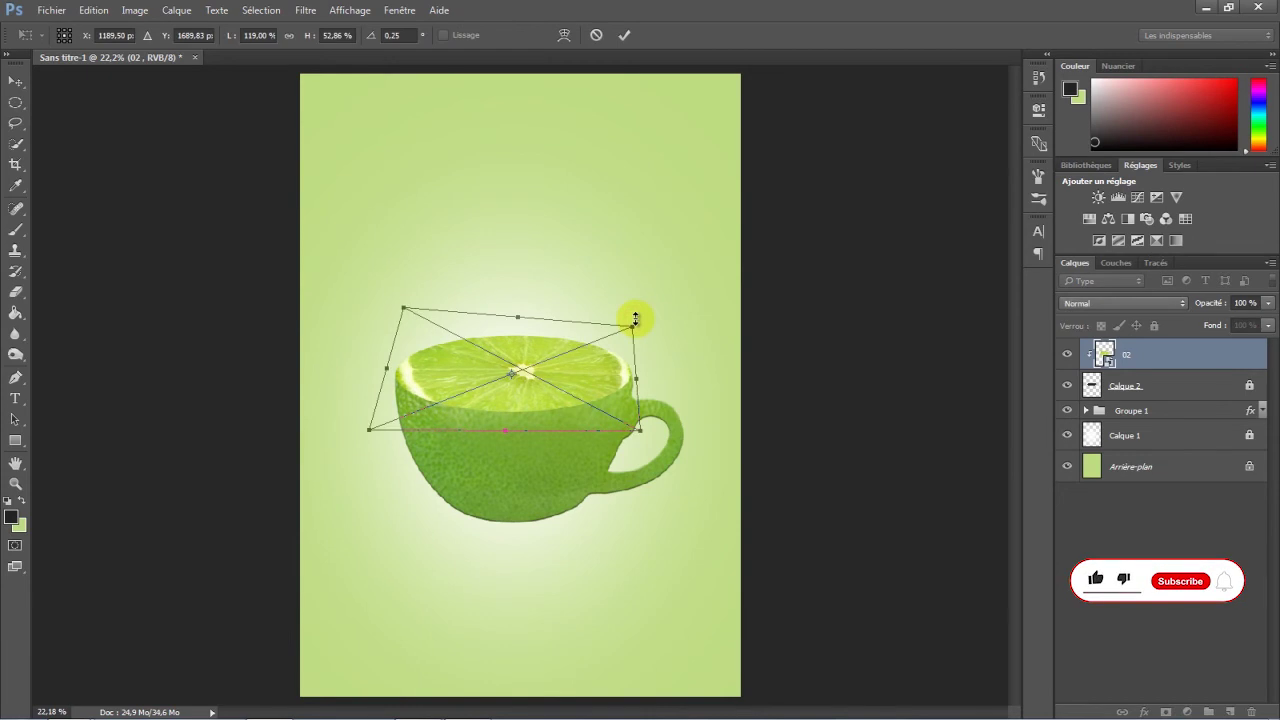
right_click(520, 338)
click(590, 462)
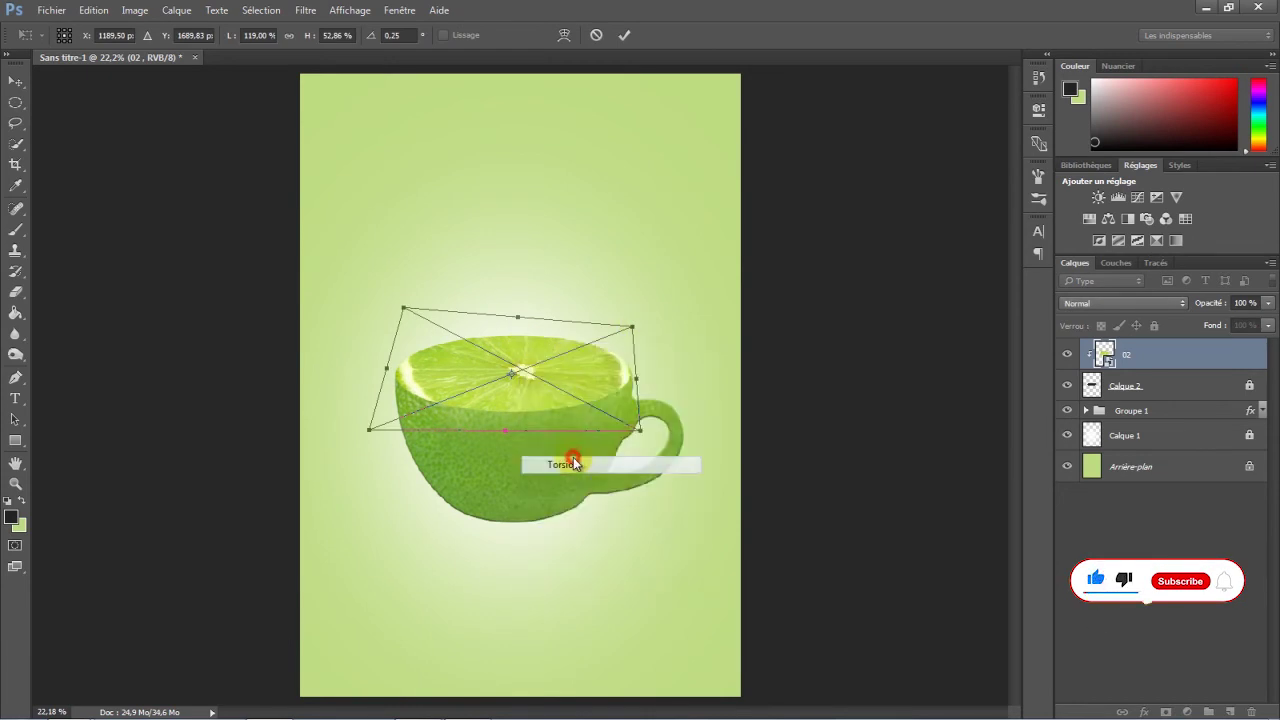
drag(422, 308, 400, 329)
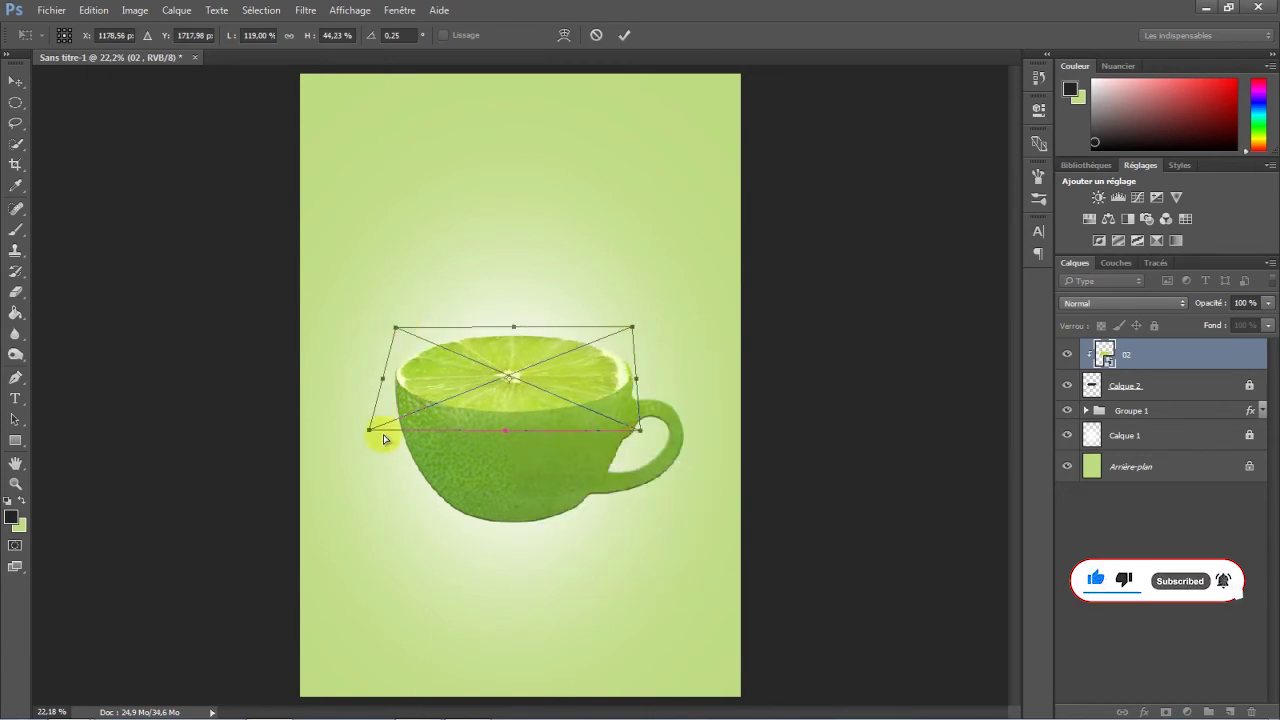
drag(506, 430, 506, 412)
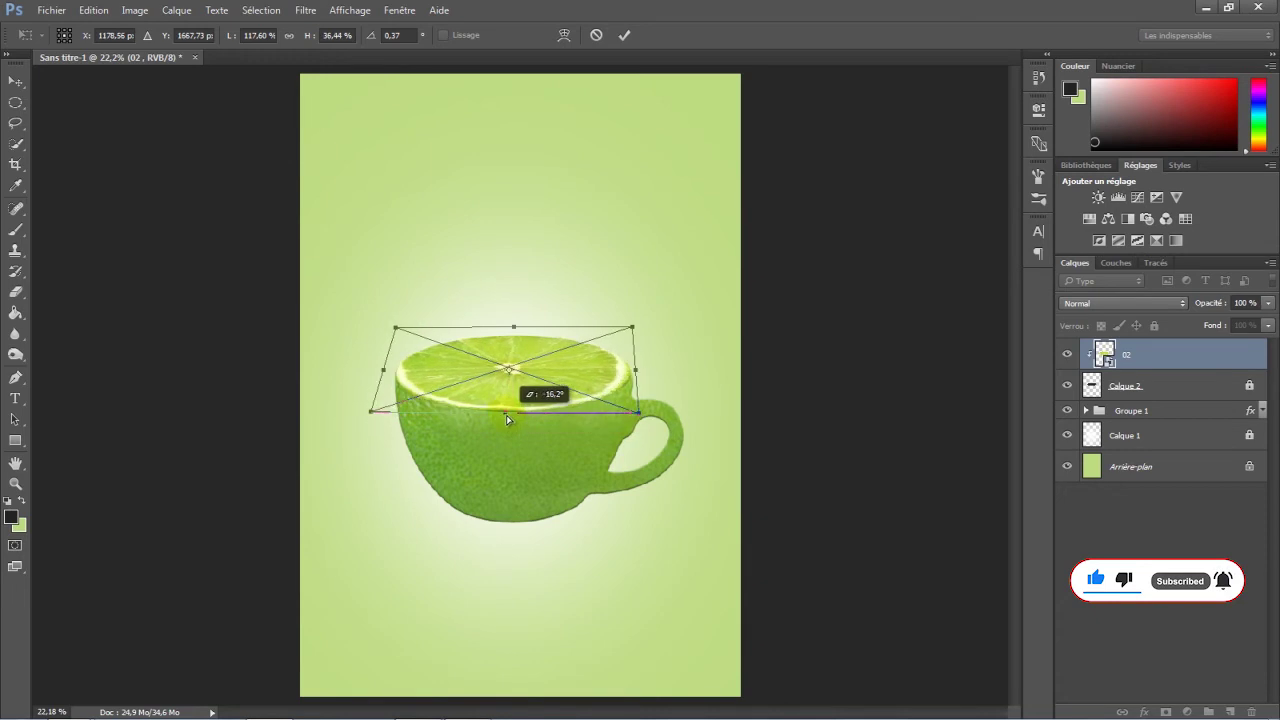
drag(515, 325, 515, 332)
Step: Fine-tune the lime slice's corners and edges so it sits flat inside the rim
drag(371, 411, 368, 417)
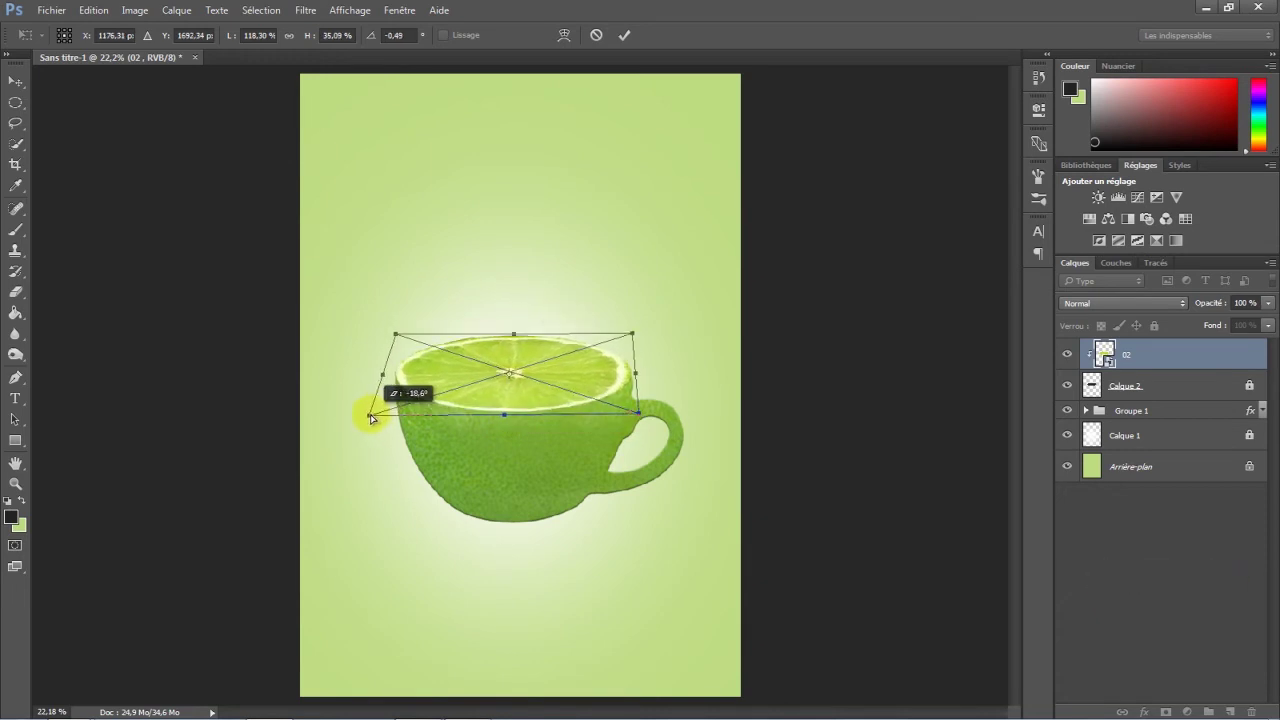
drag(635, 370, 642, 368)
drag(516, 324, 512, 330)
scroll(514, 330, up, 3)
drag(704, 326, 714, 328)
click(746, 35)
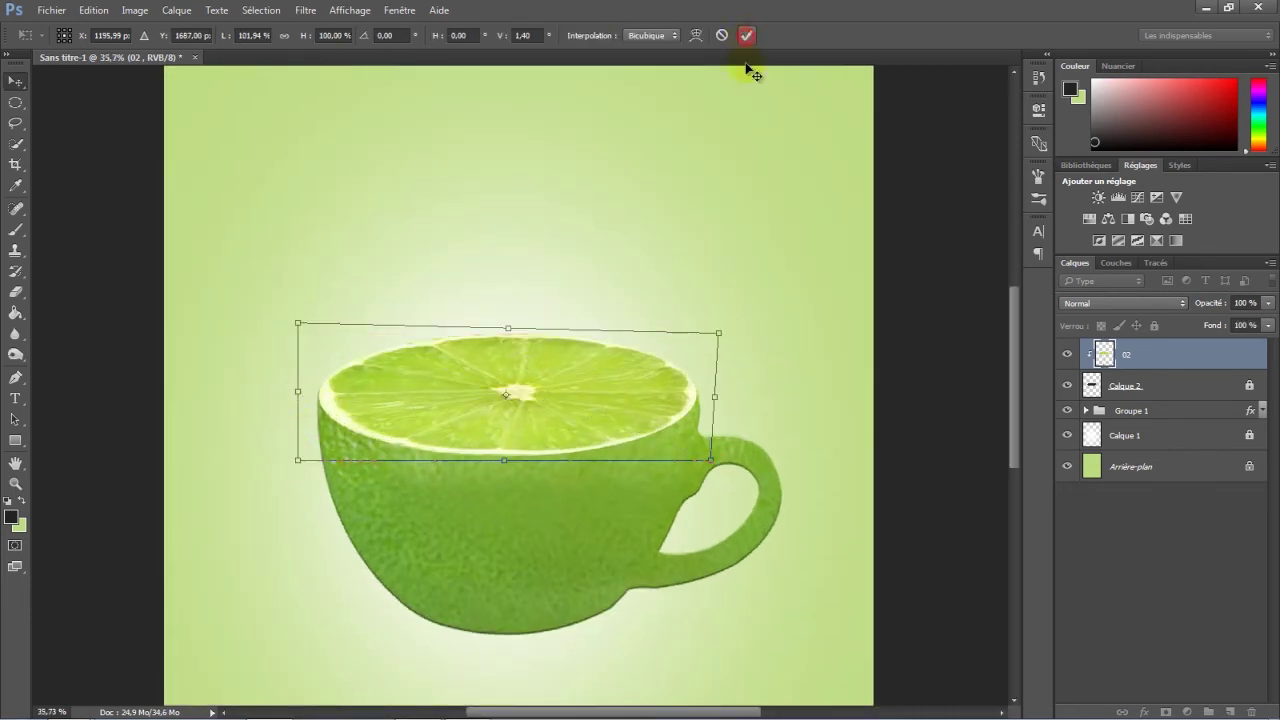
click(716, 330)
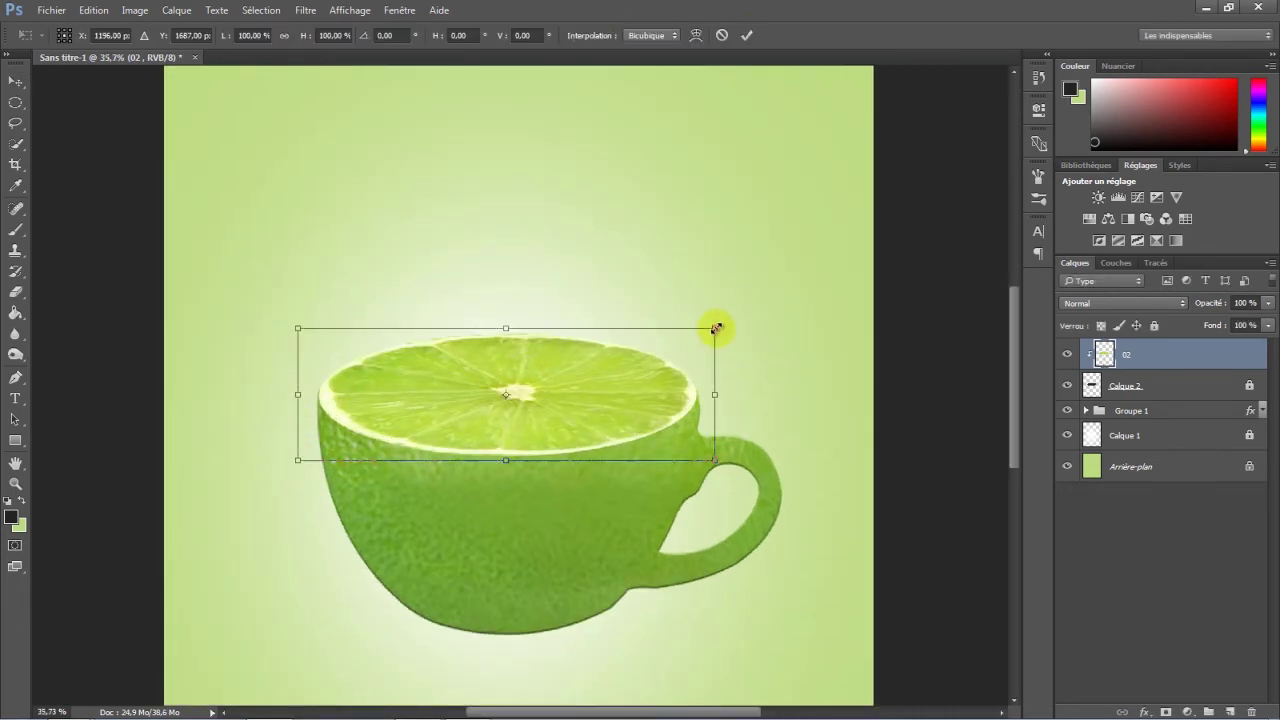
Step: Bend the 02 lime slice's edges and corners with the Déformation warp grid along the rim
click(703, 41)
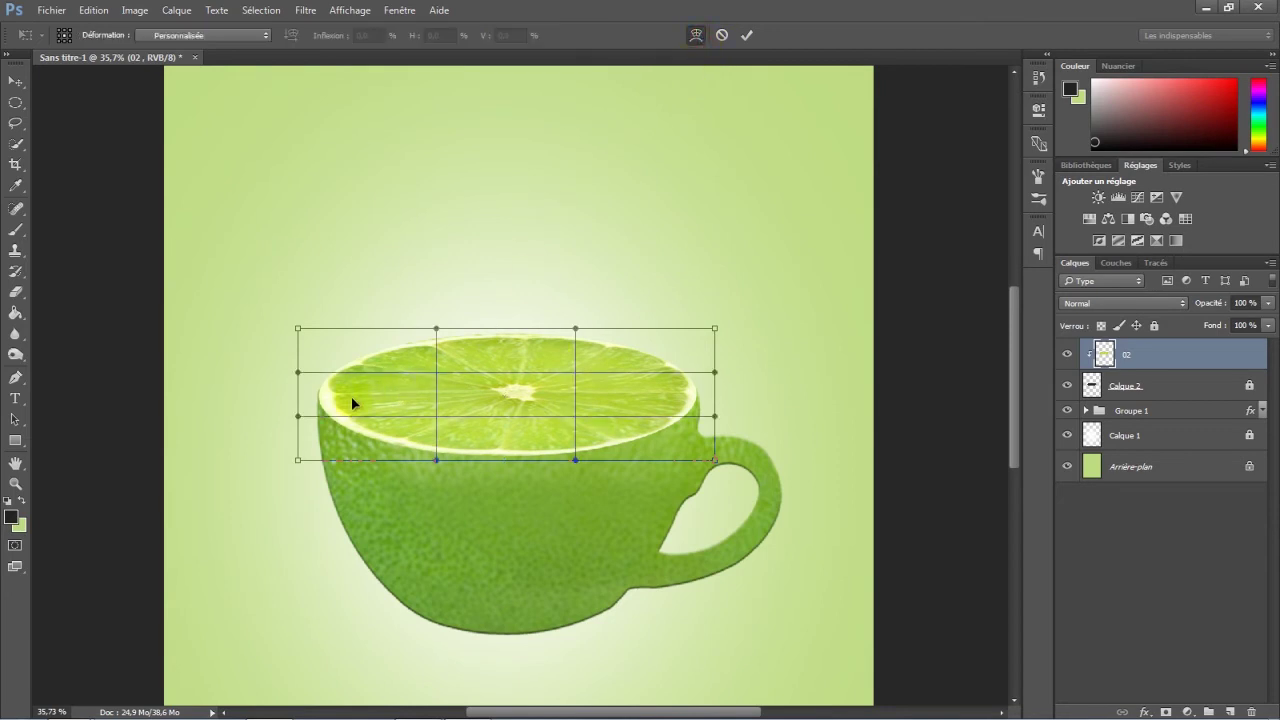
drag(337, 405, 297, 457)
drag(297, 371, 289, 420)
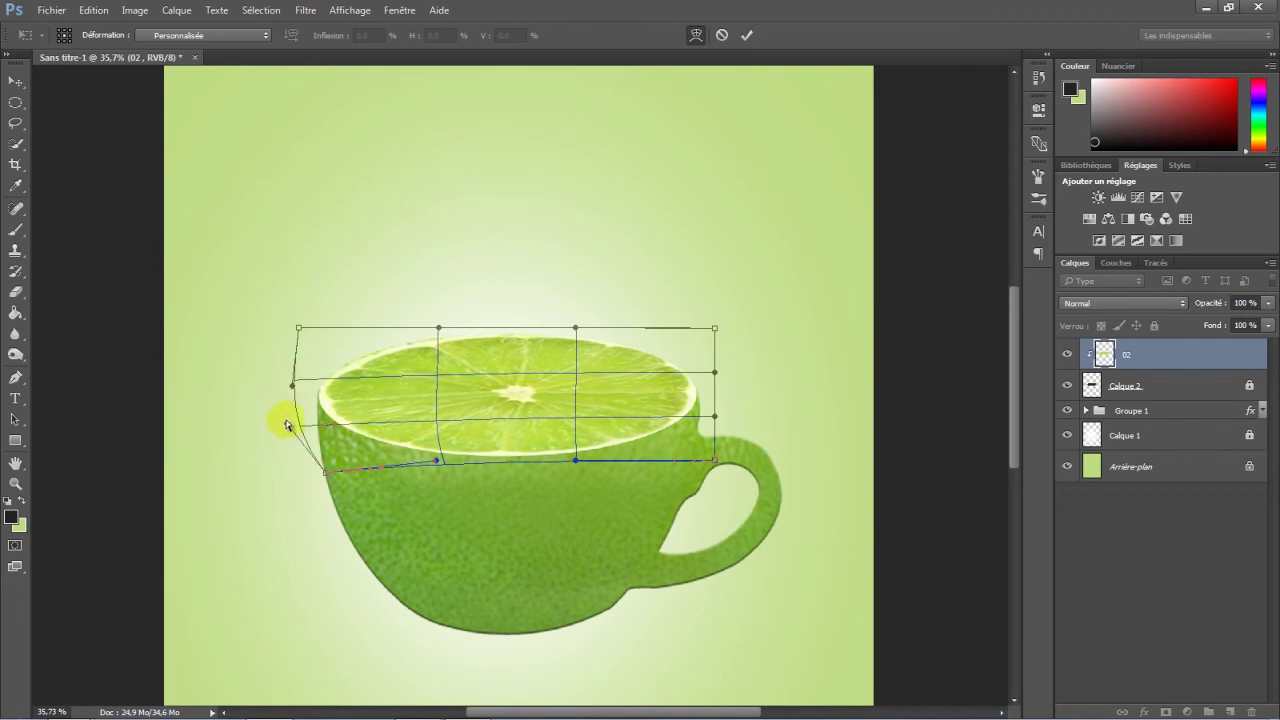
drag(540, 458, 569, 462)
drag(575, 327, 560, 323)
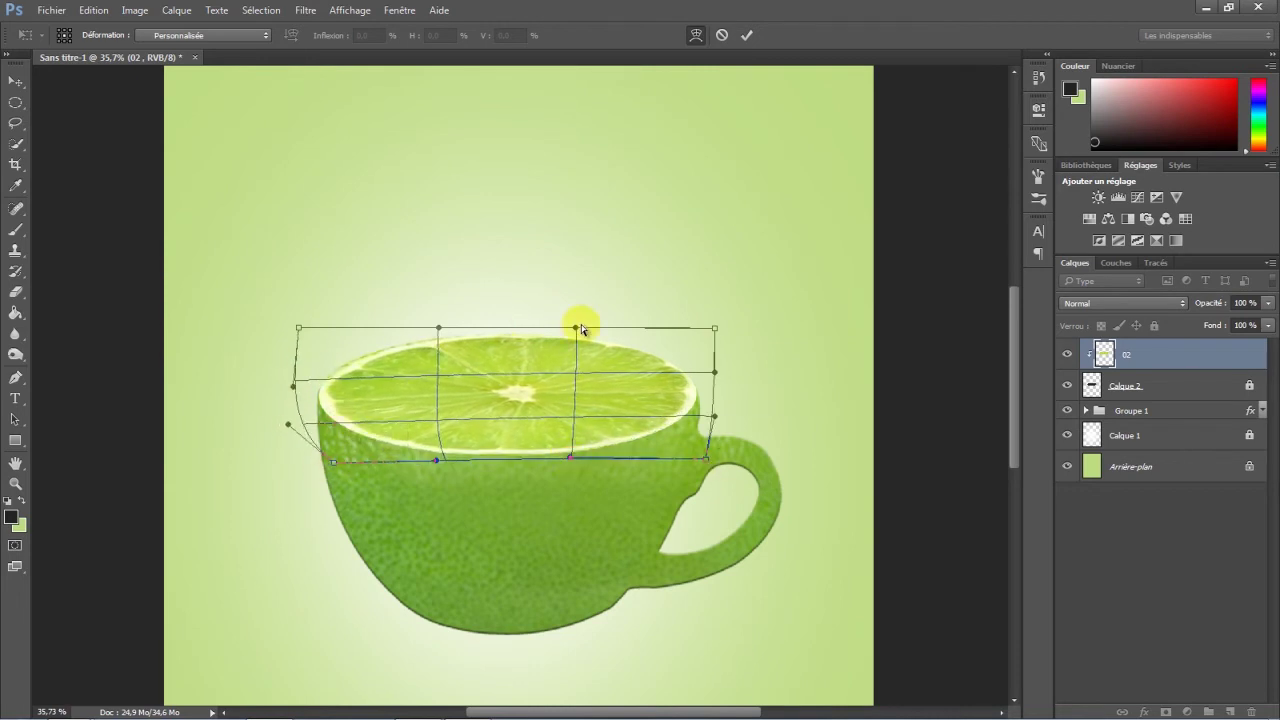
mouse_move(722, 331)
mouse_down()
mouse_move(709, 334)
mouse_move(719, 376)
mouse_up()
drag(318, 418, 319, 417)
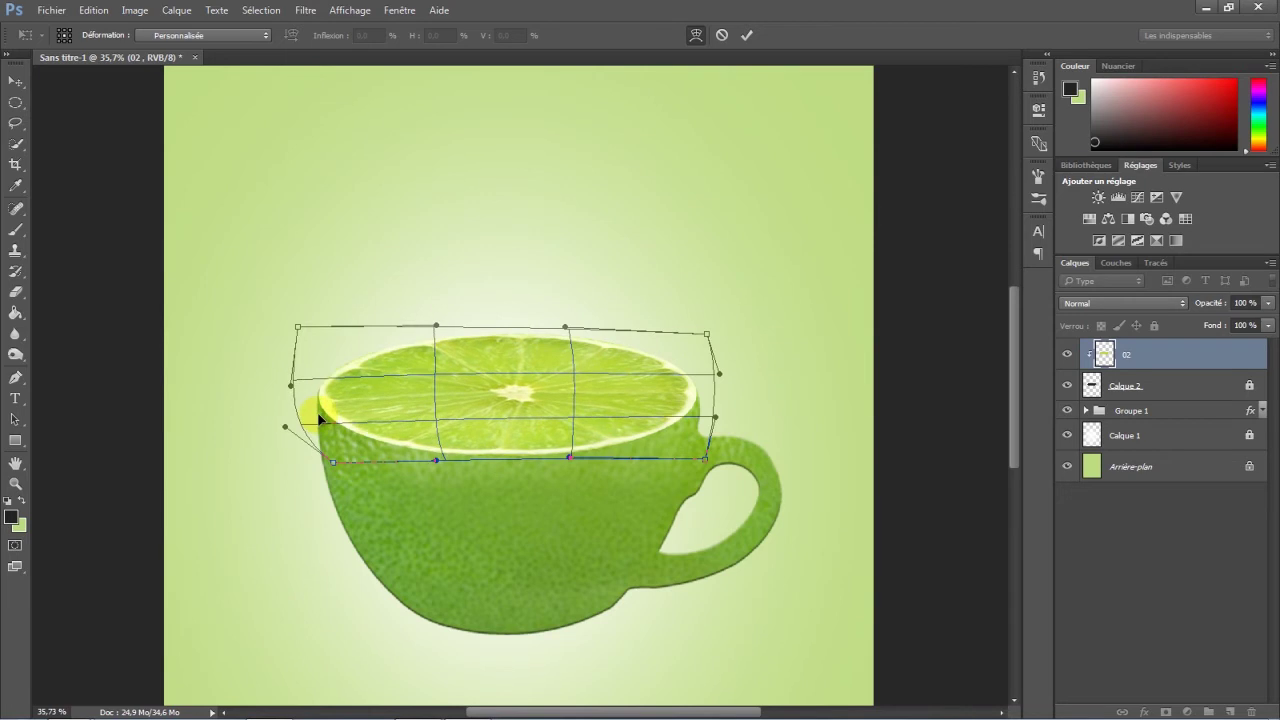
click(746, 36)
click(712, 280)
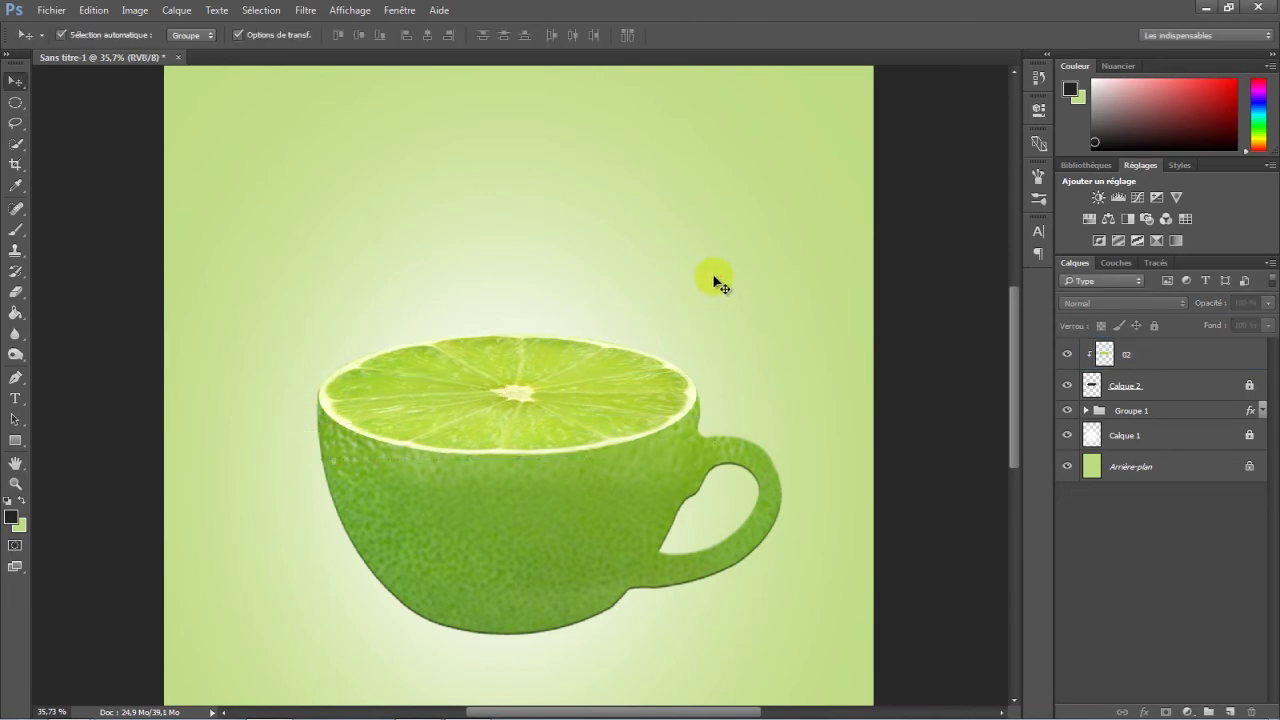
Step: Move layers 02 and Calque 2 into Groupe 1, then toggle the group to compare
scroll(718, 284, down, 1)
scroll(714, 284, down, 2)
scroll(718, 284, down, 1)
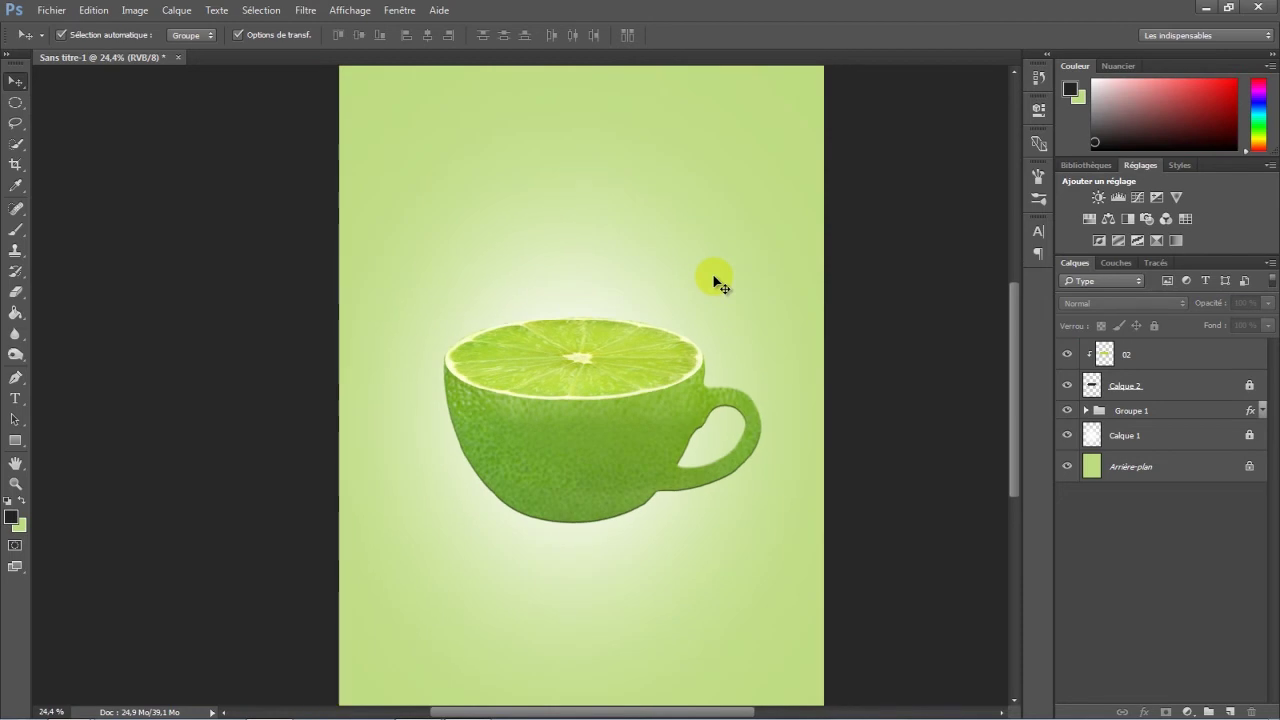
click(1165, 352)
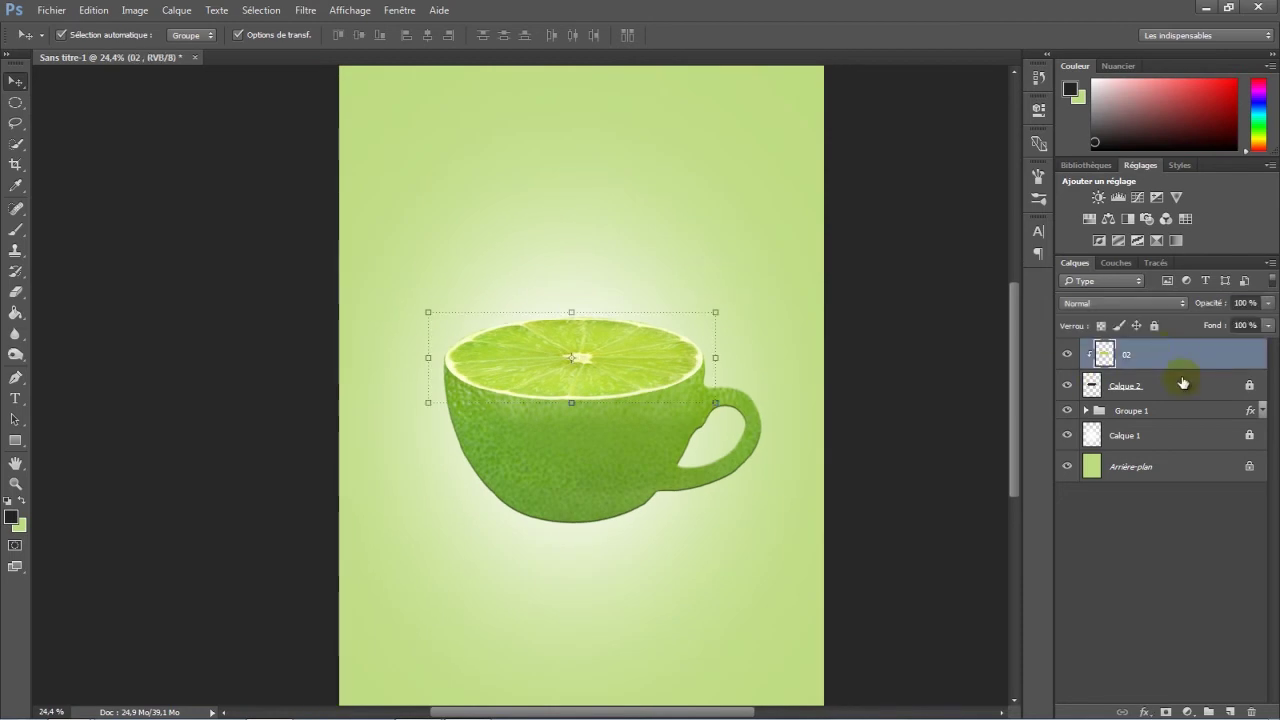
shift+click(1185, 386)
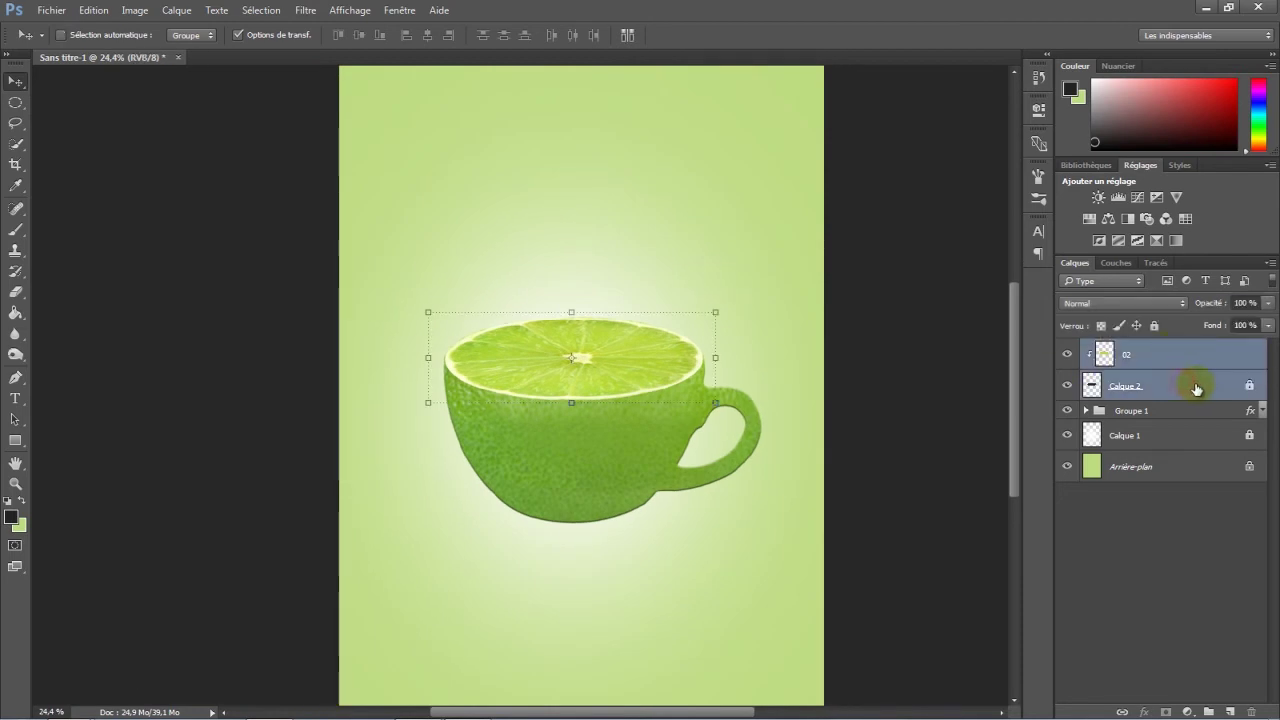
drag(1198, 390, 1193, 415)
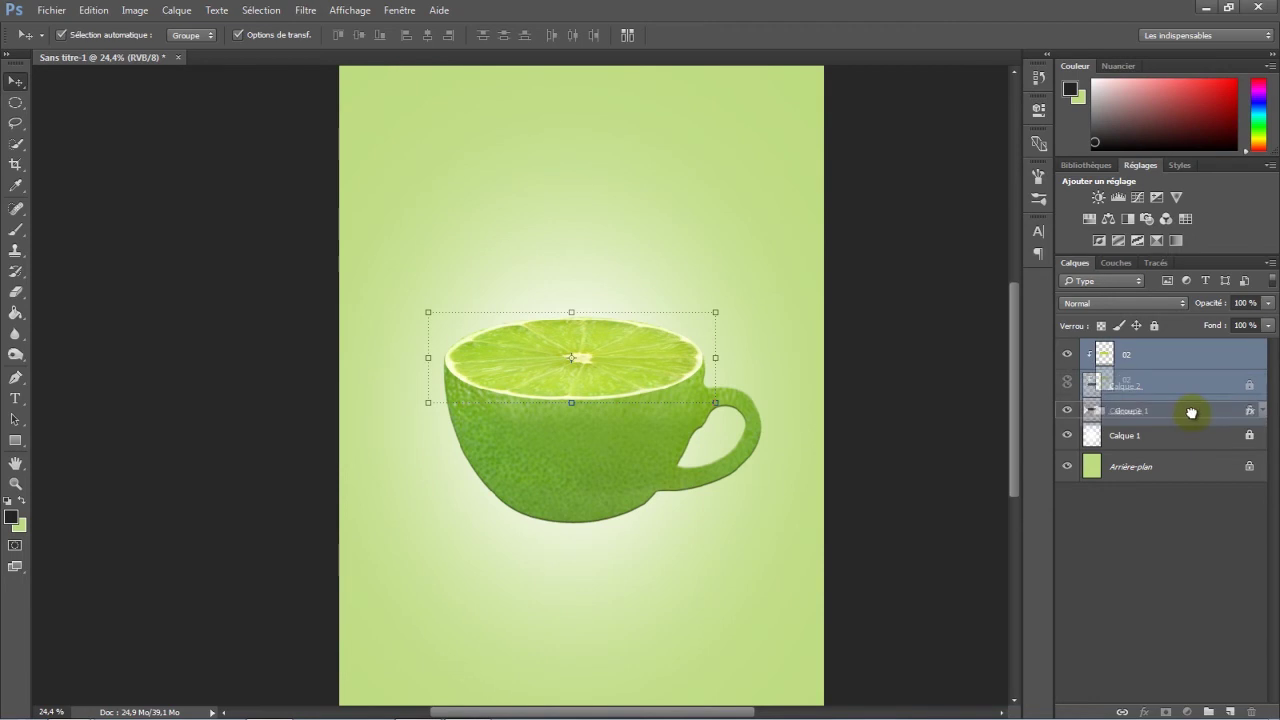
click(975, 420)
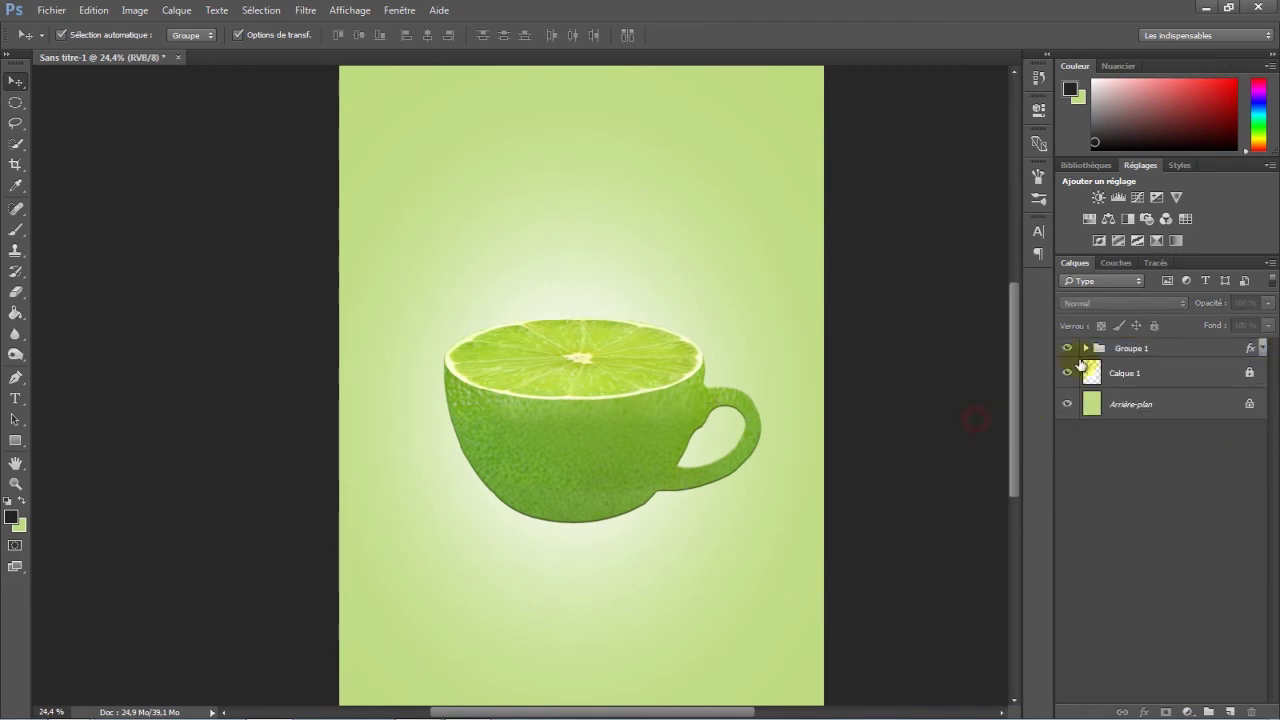
click(1067, 348)
click(1067, 348)
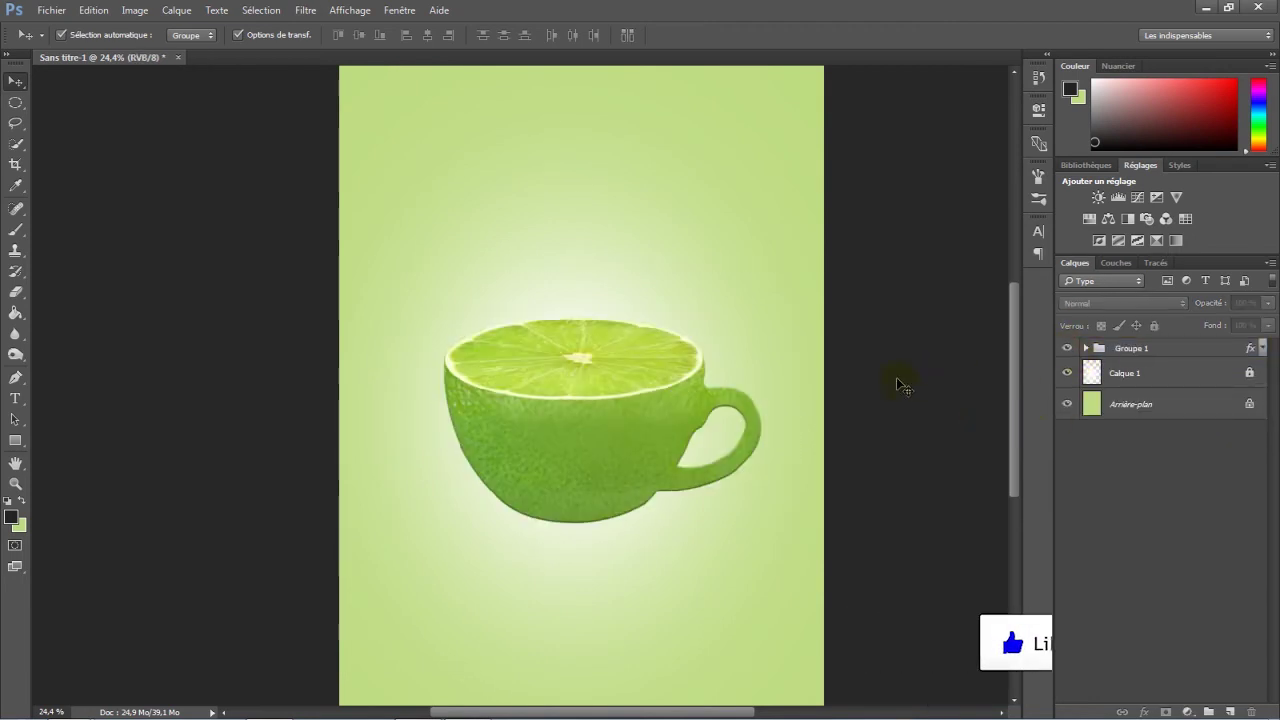
Step: Add a new empty layer Calque 3 above Calque 1
scroll(814, 366, up, 1)
click(1135, 374)
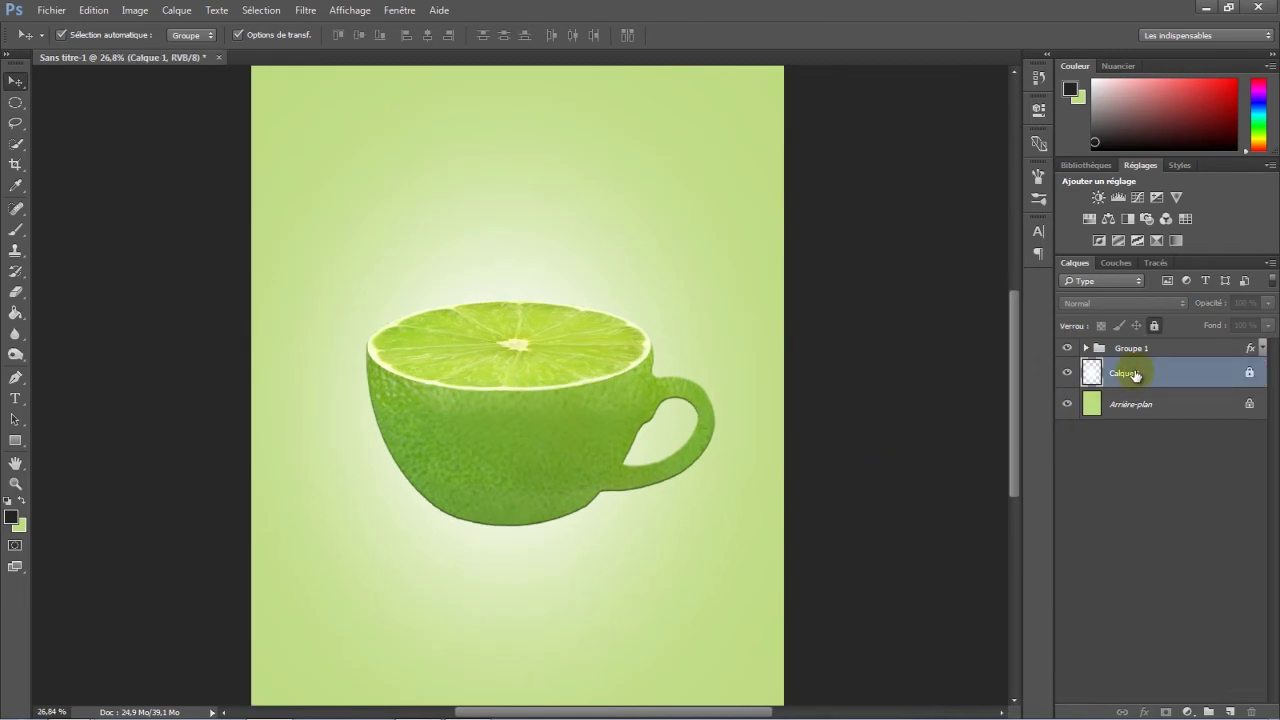
click(1231, 710)
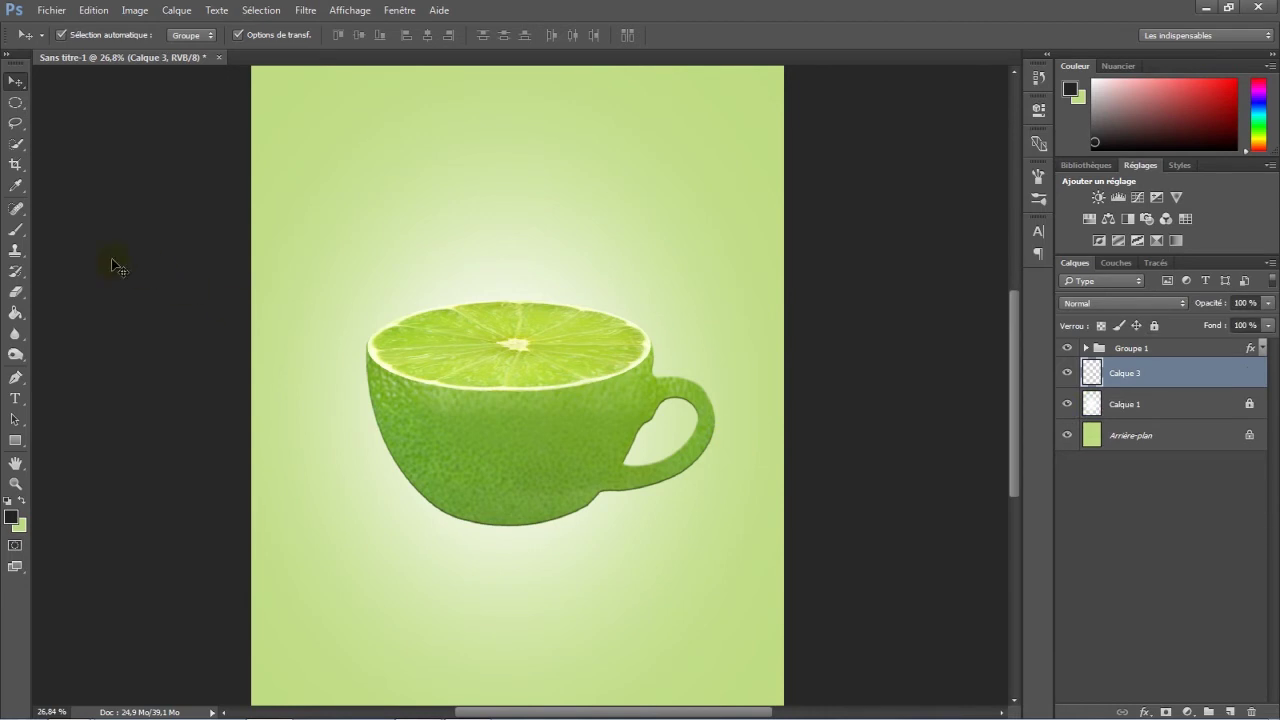
Step: Paint a soft 221 px near-black 060606 brush dab below the cup
click(17, 232)
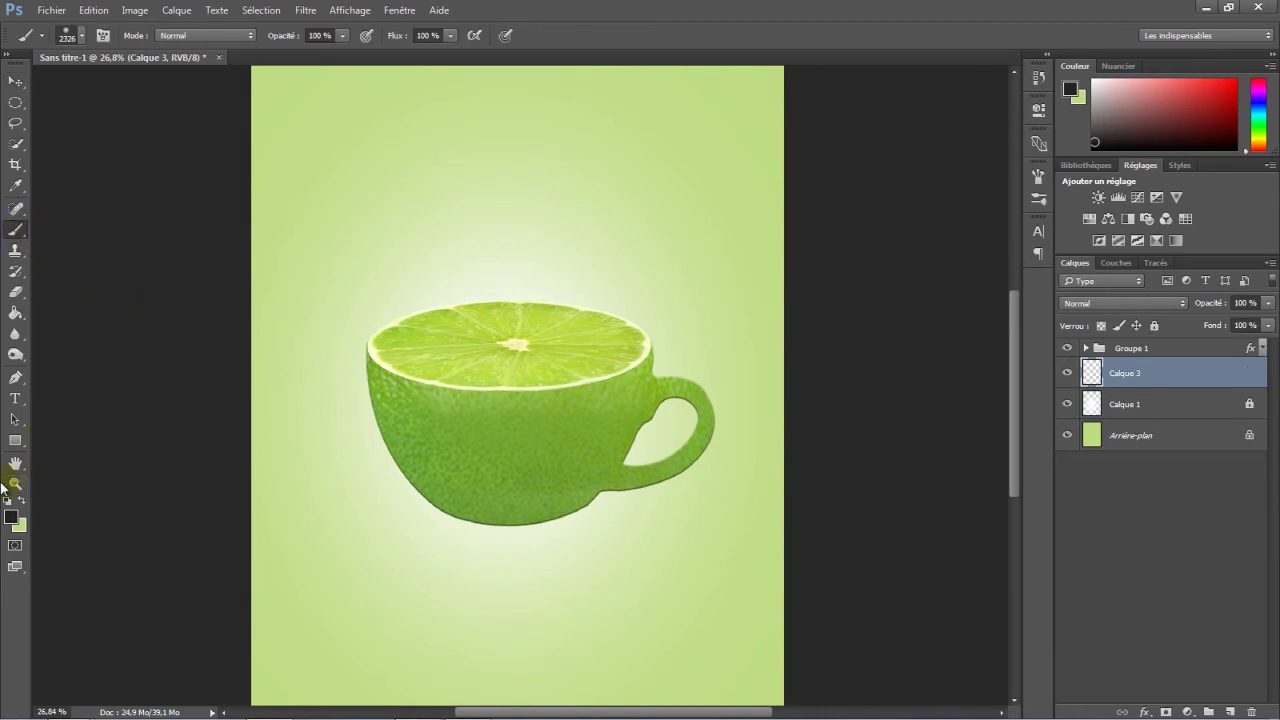
click(12, 517)
drag(832, 421, 764, 472)
click(1112, 265)
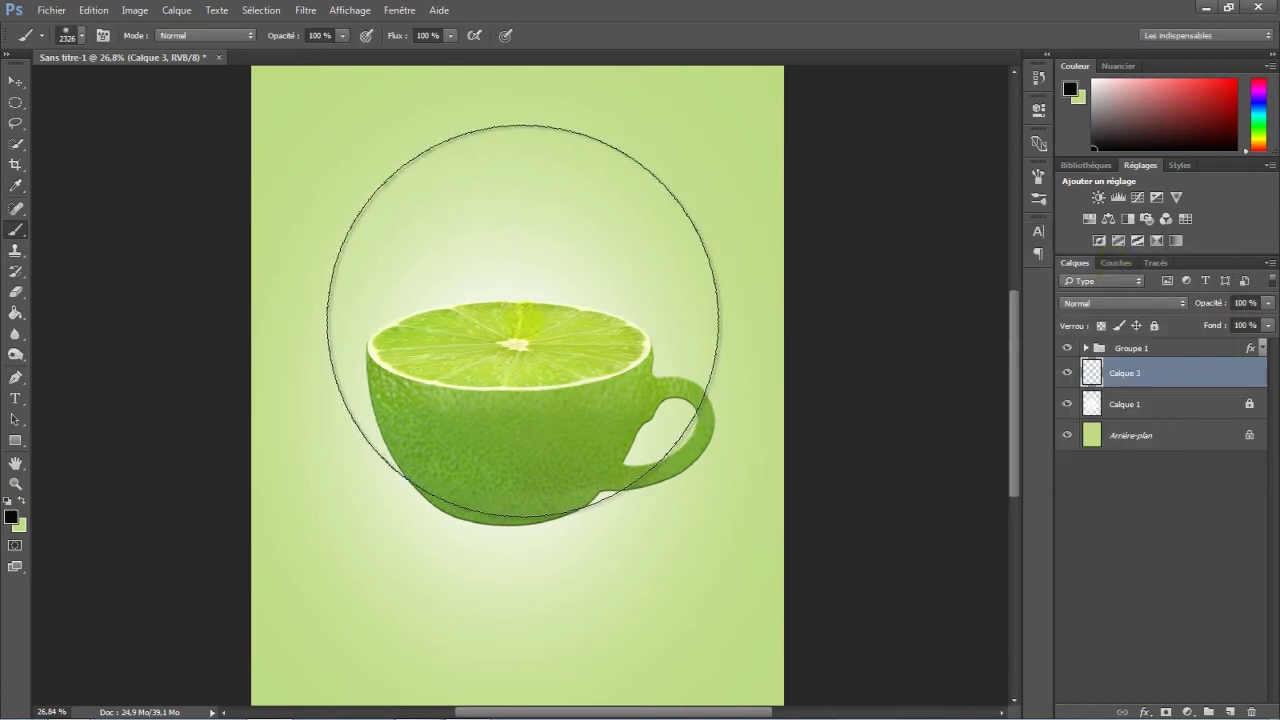
click(84, 37)
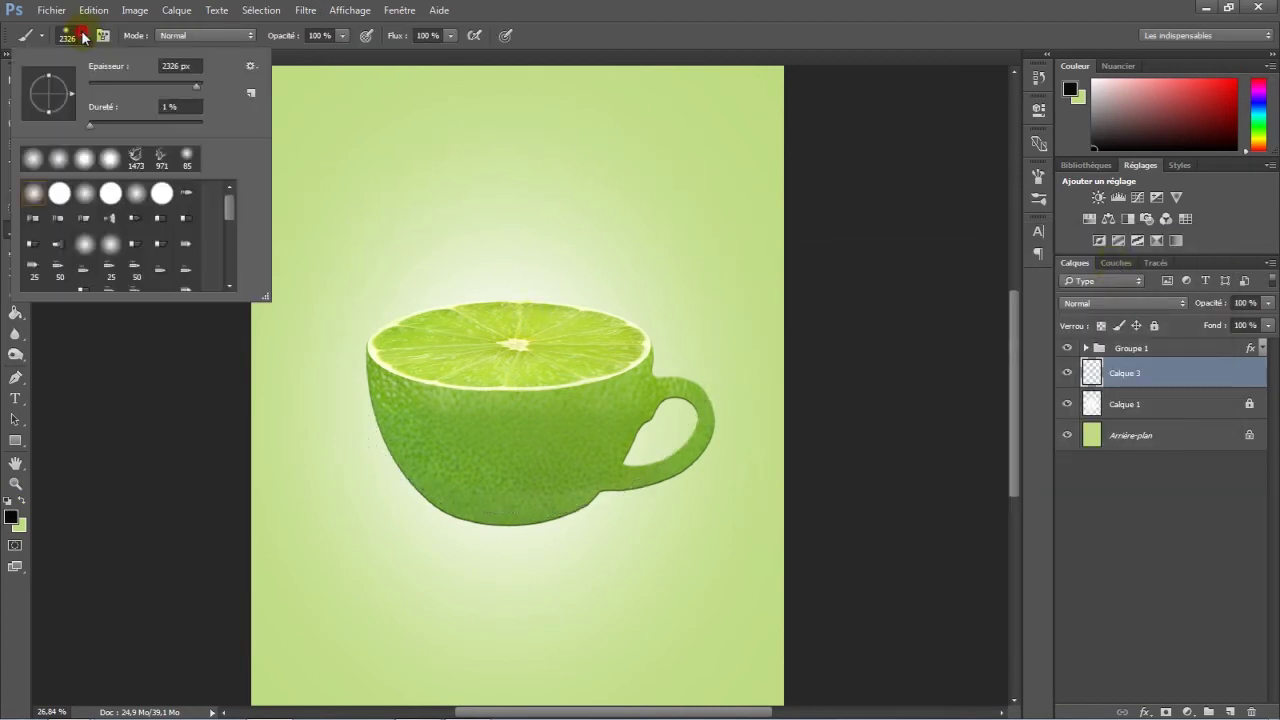
drag(195, 82, 177, 90)
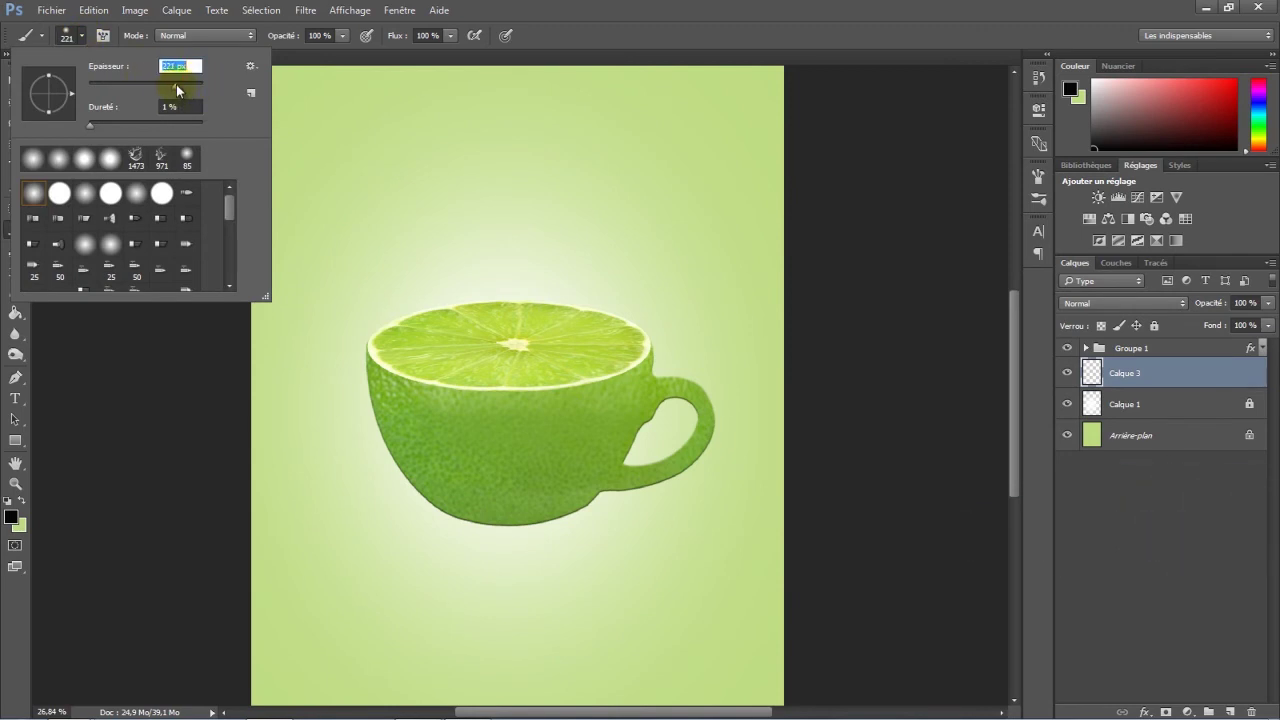
click(84, 38)
click(502, 569)
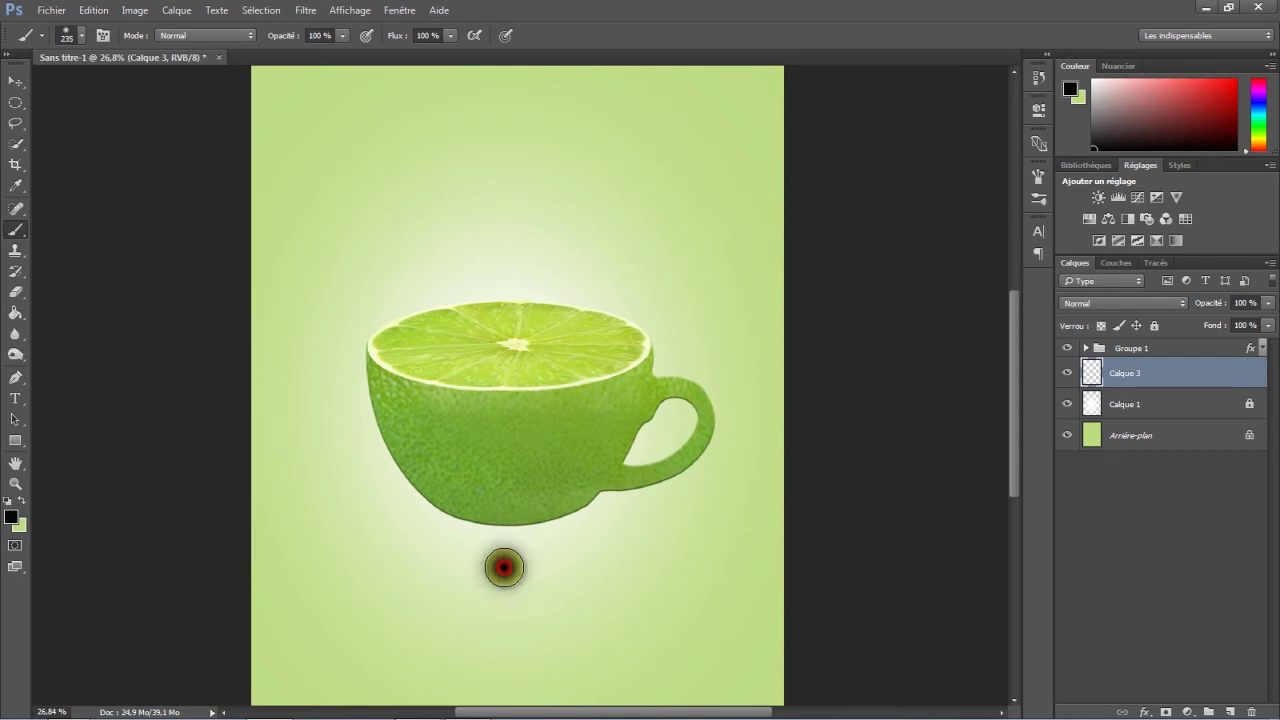
Step: Enlarge the dab to 325%, move it under the cup and distort it into a flat shadow
click(16, 81)
click(543, 526)
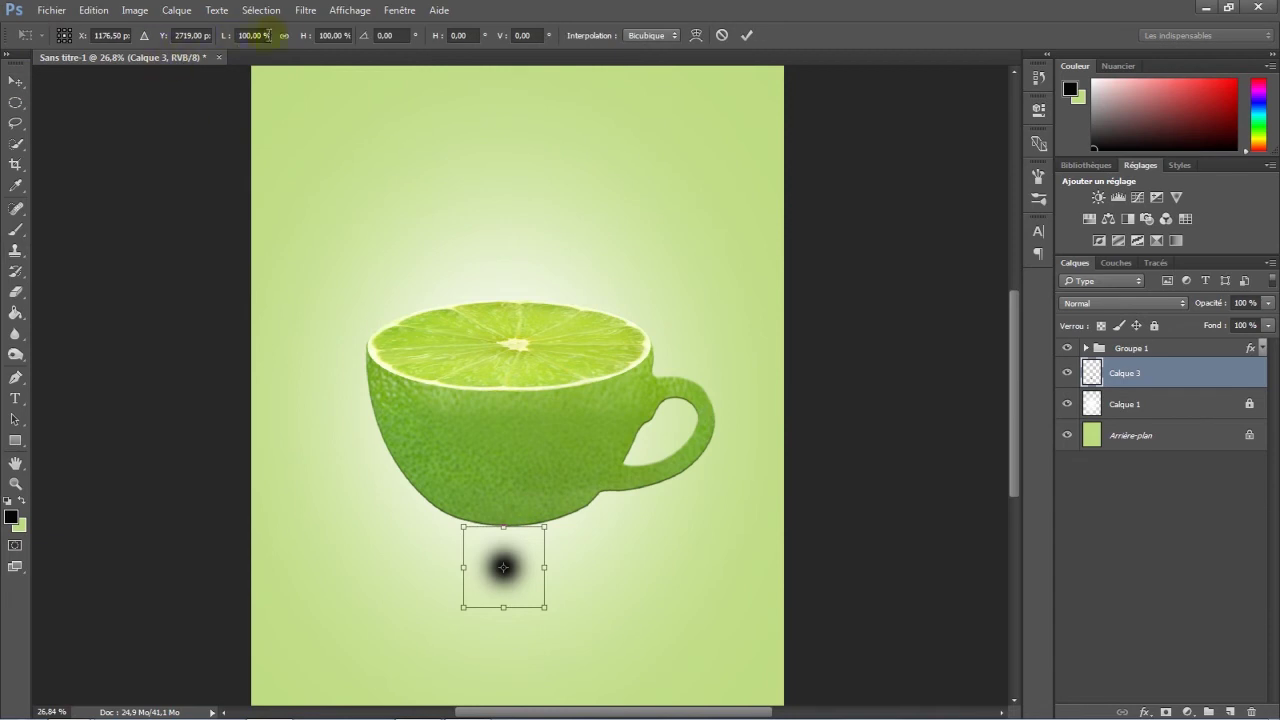
drag(304, 42, 486, 40)
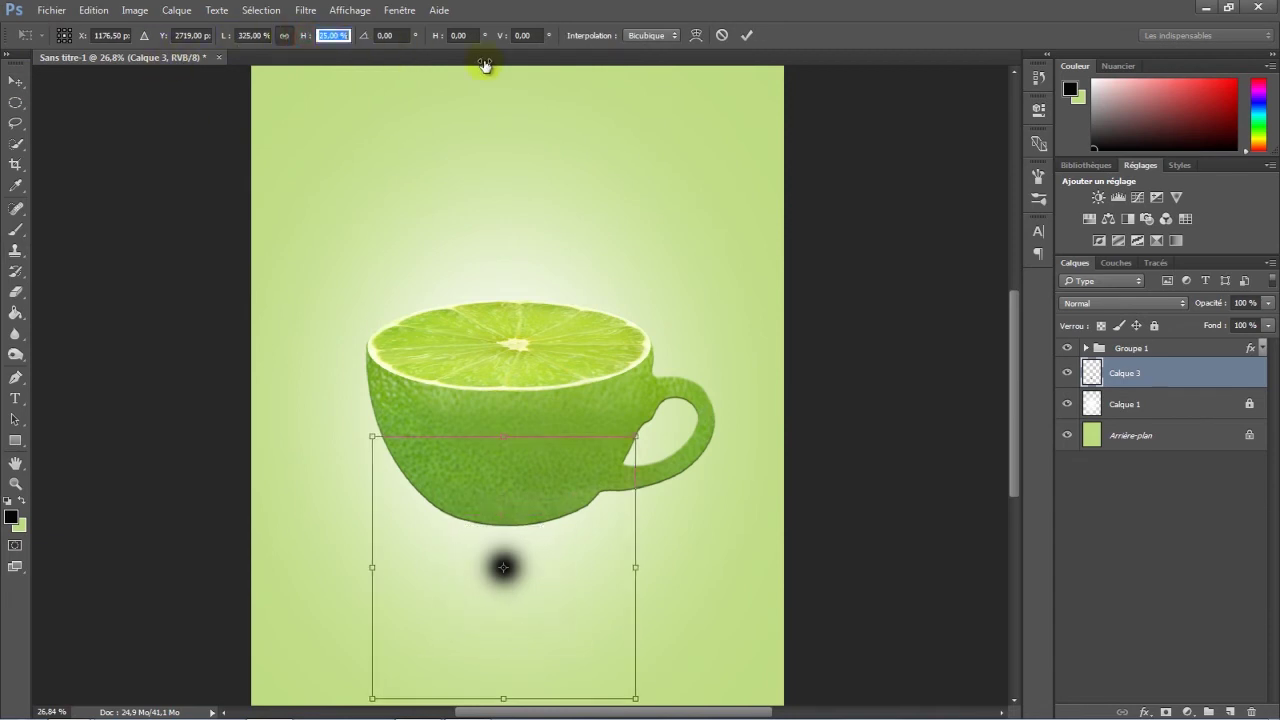
drag(578, 440, 628, 448)
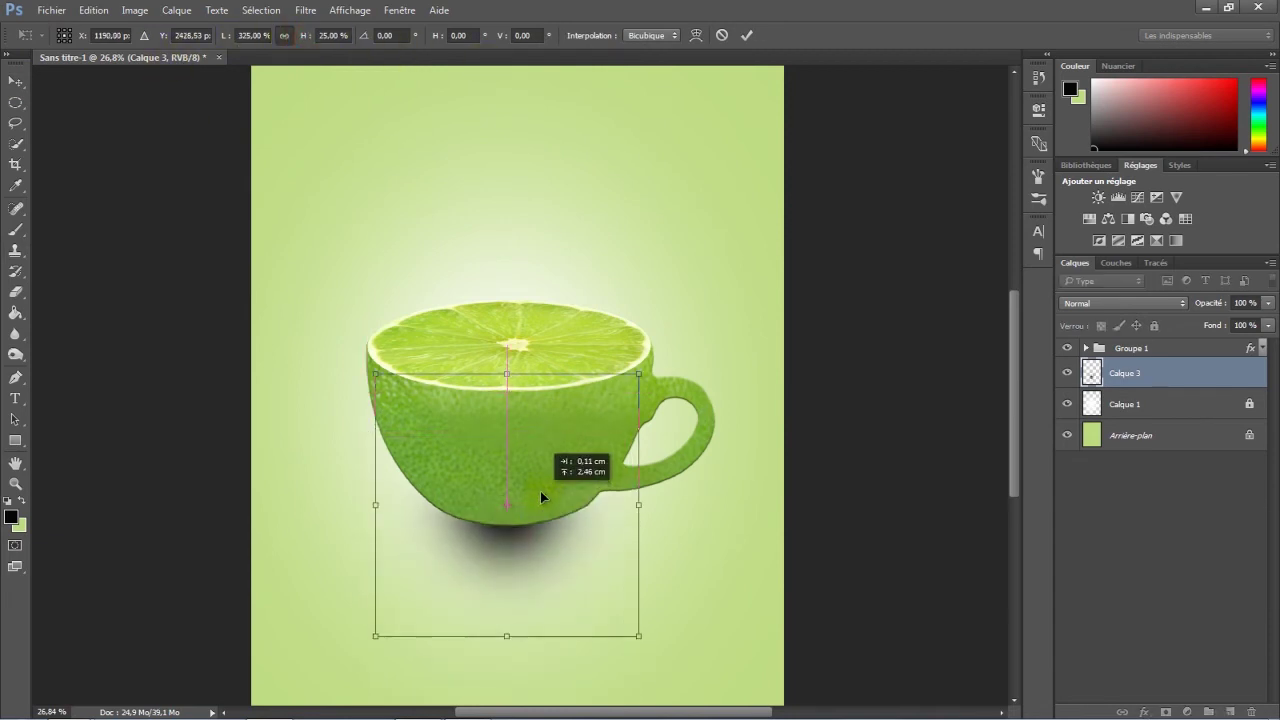
right_click(639, 405)
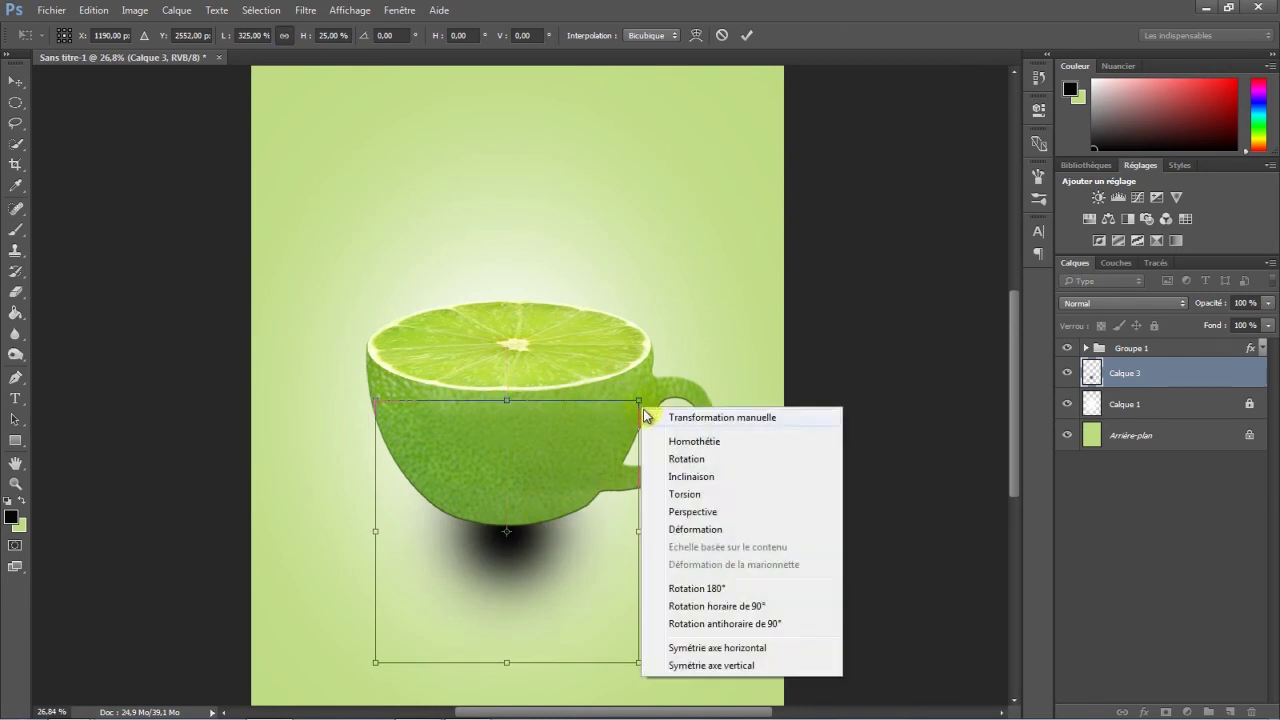
click(694, 503)
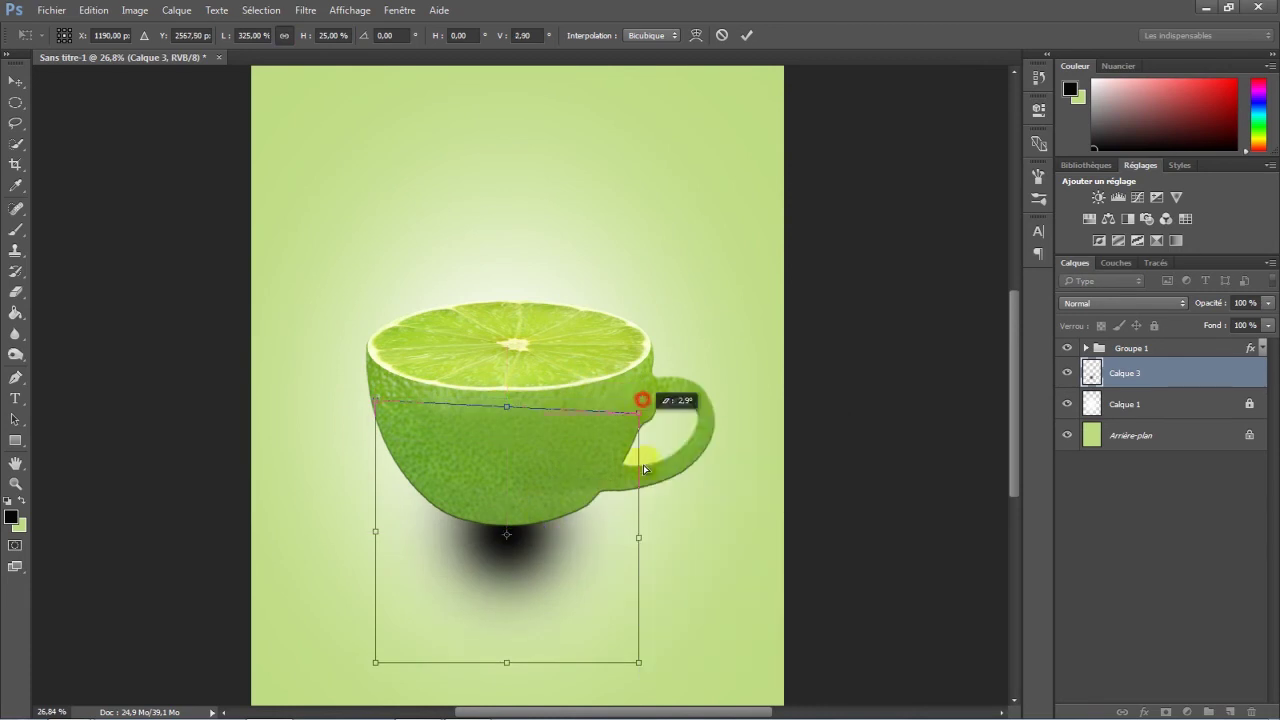
drag(640, 402, 651, 528)
mouse_move(377, 402)
mouse_down()
mouse_move(421, 488)
mouse_move(414, 526)
mouse_up()
drag(651, 528, 531, 528)
drag(507, 662, 514, 600)
click(743, 37)
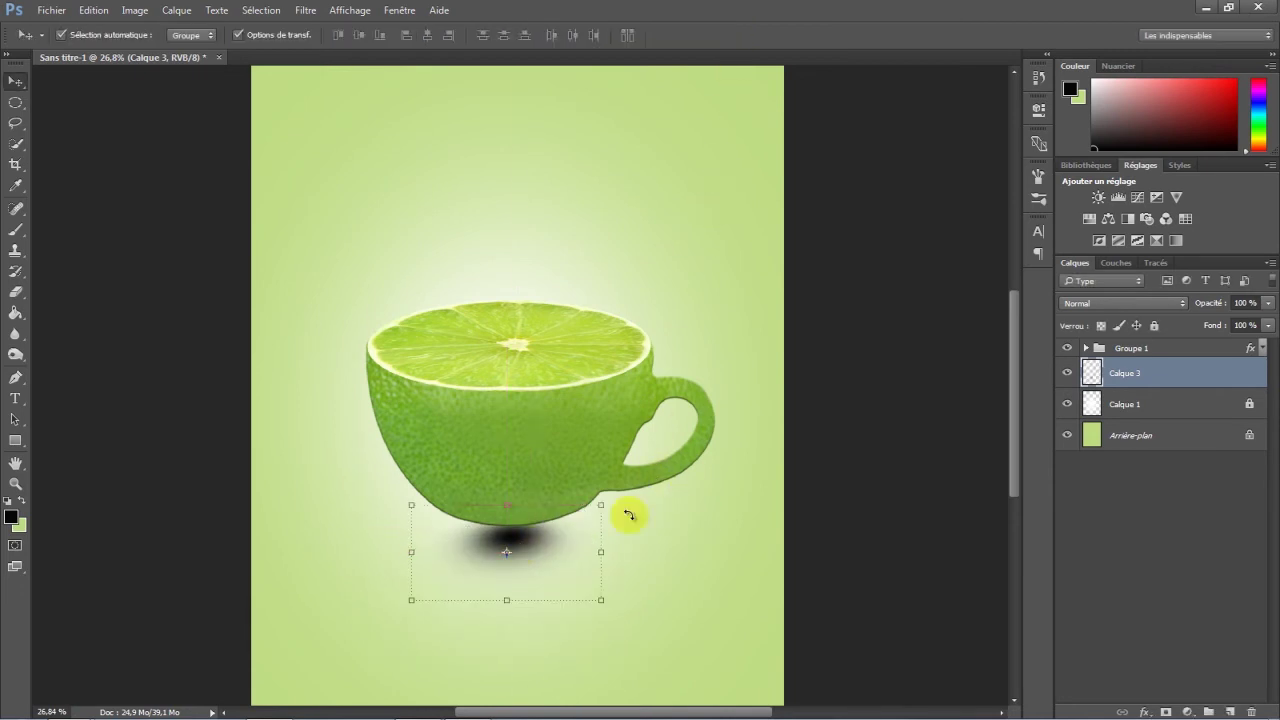
Step: Scale the shadow proportionally to 179% and flatten it vertically
key(ctrl+t)
click(285, 36)
drag(303, 36, 364, 46)
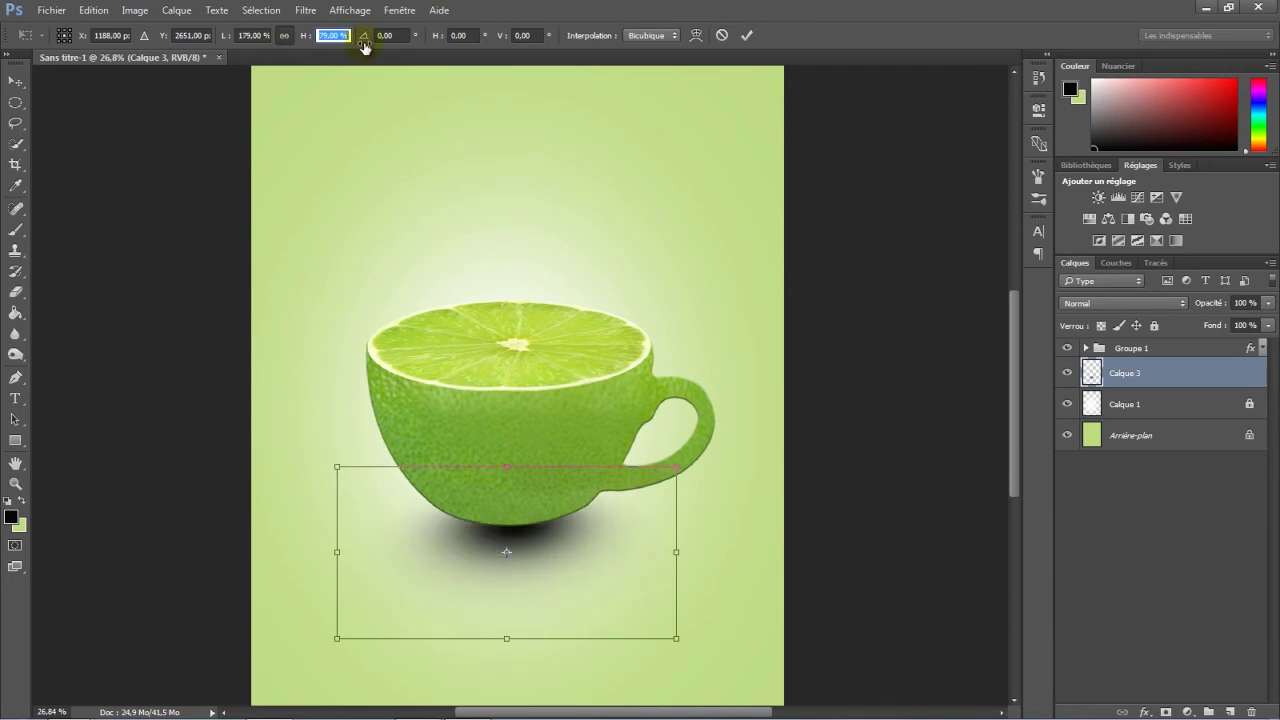
drag(507, 638, 507, 604)
click(746, 36)
Step: Zoom out to the whole poster and choose droplets image 03 in Importer et lier
key(ctrl+0)
click(52, 10)
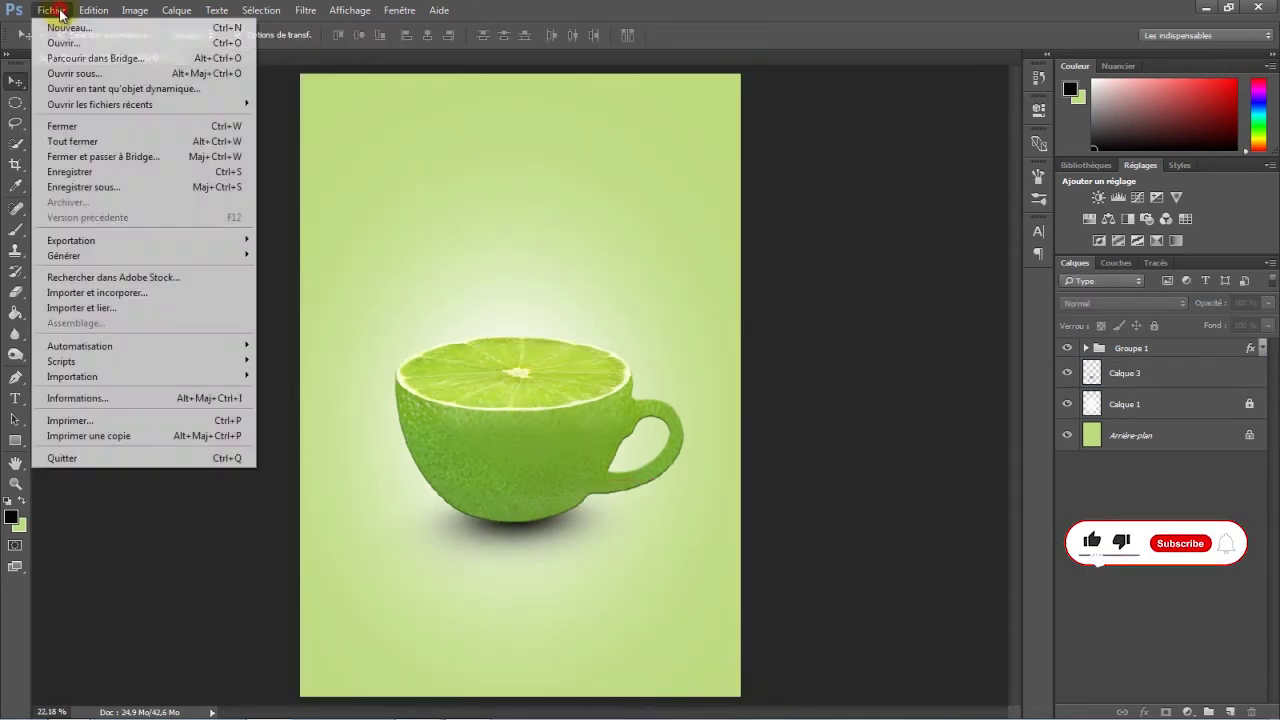
click(108, 314)
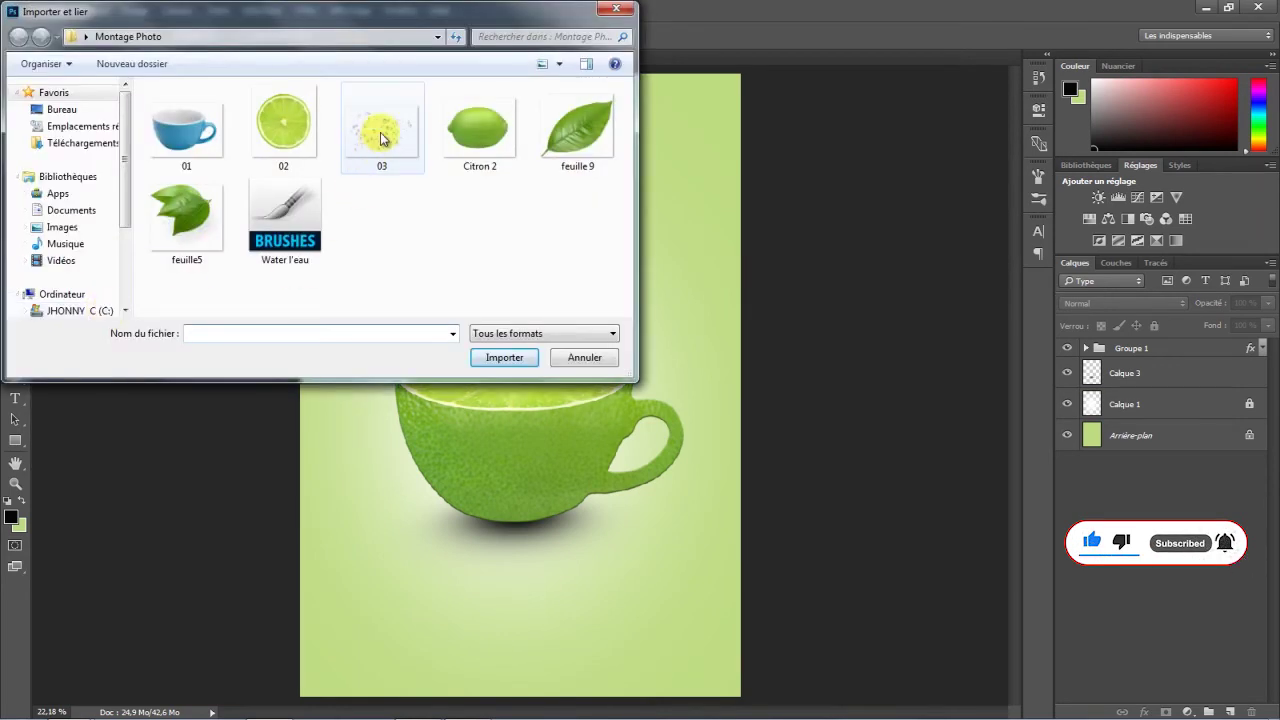
click(381, 139)
Step: Place droplets image 03 under the cup at 257% with a narrowed-top perspective
click(491, 358)
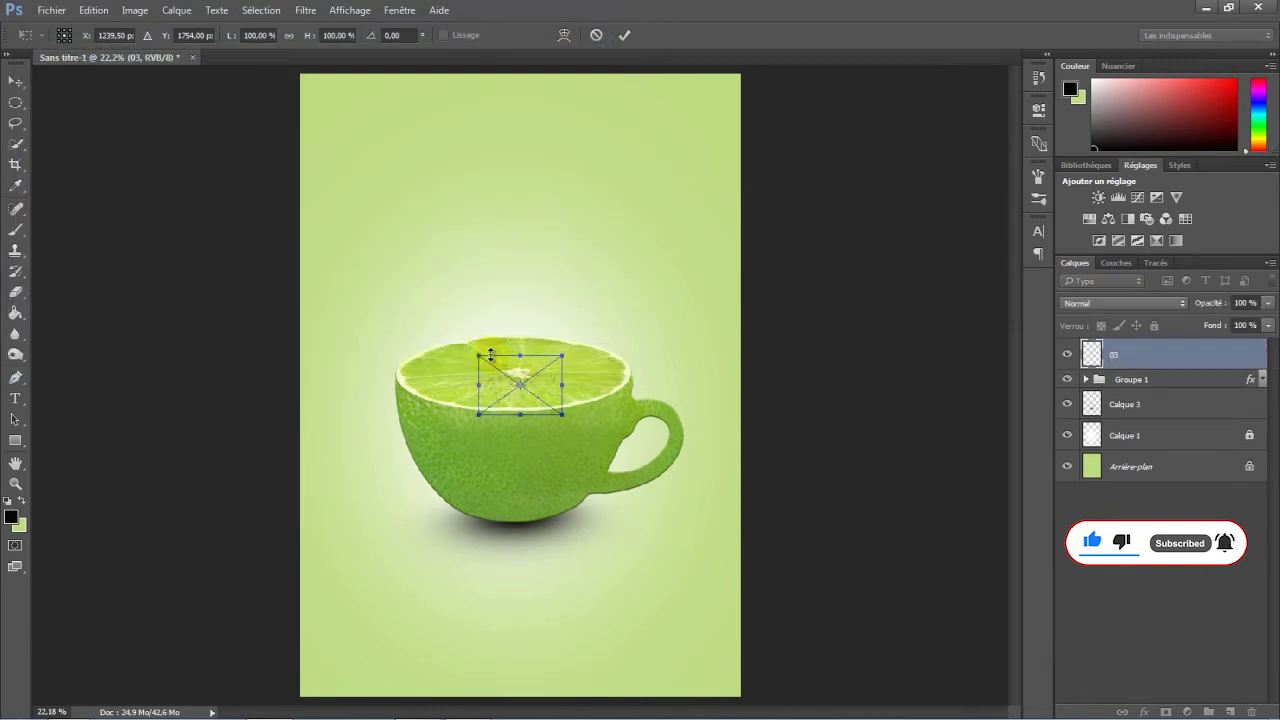
drag(538, 380, 535, 528)
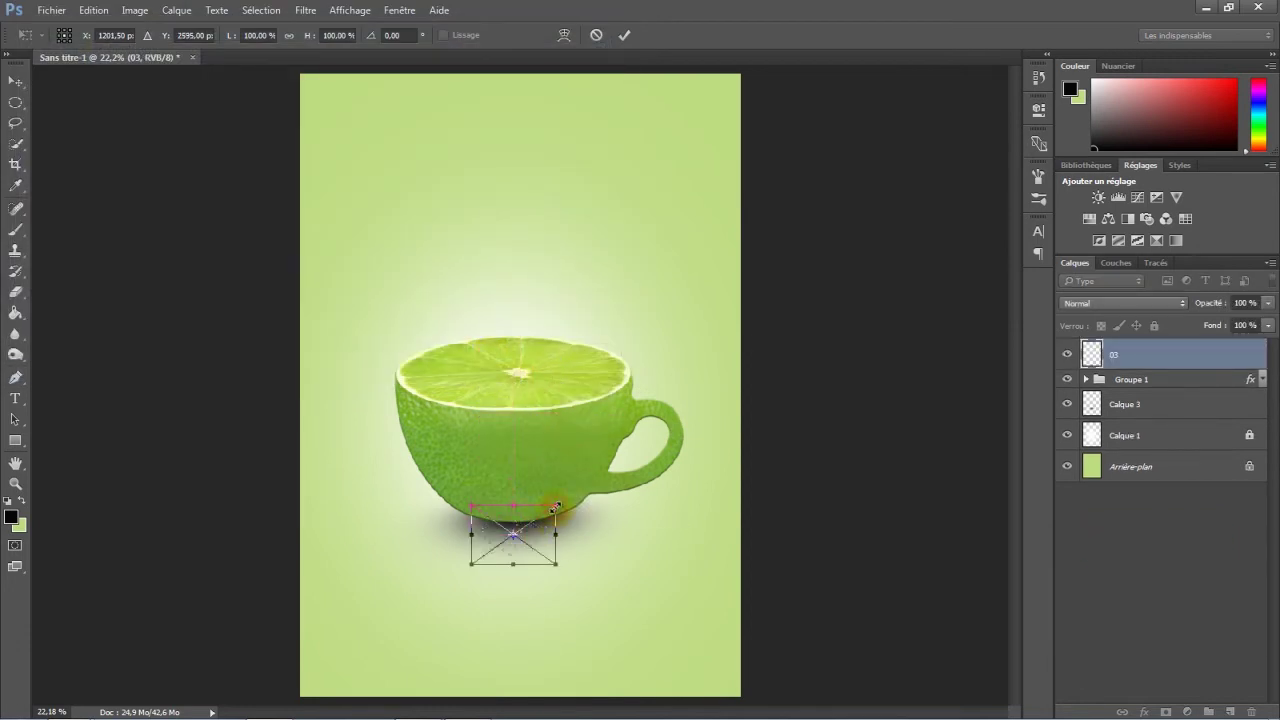
text(103)
drag(309, 37, 434, 37)
drag(555, 517, 562, 495)
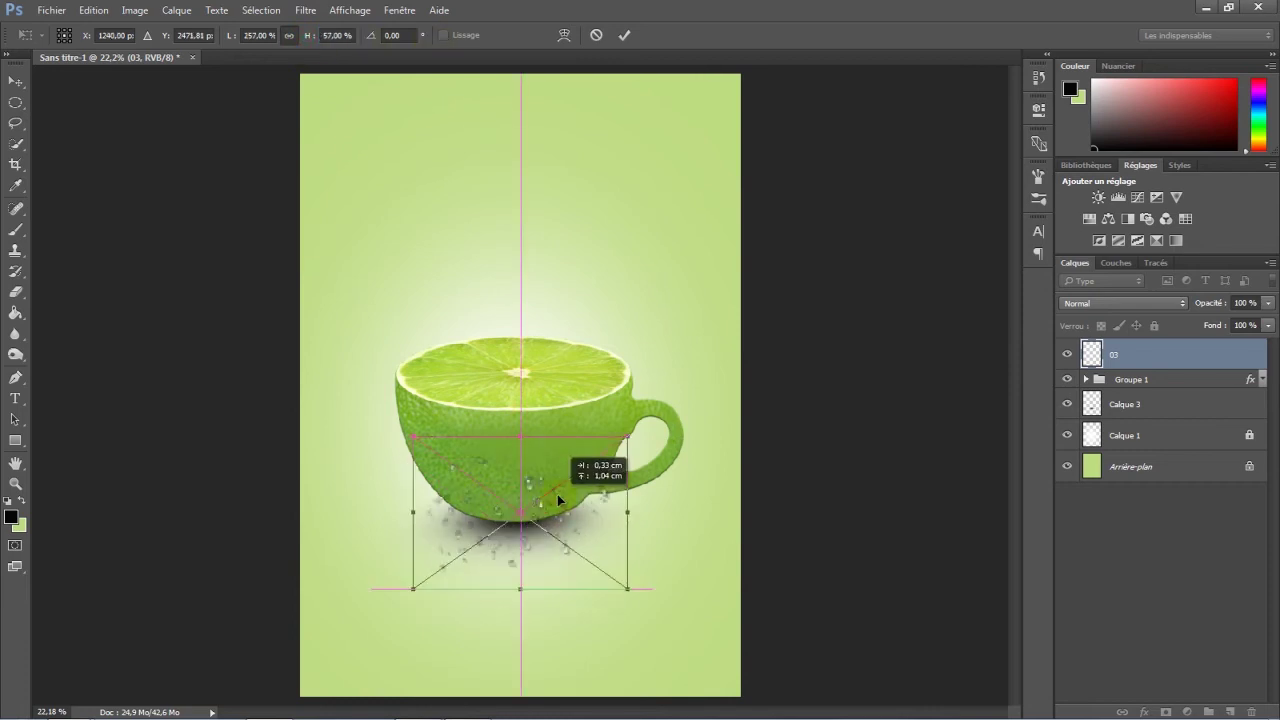
right_click(626, 437)
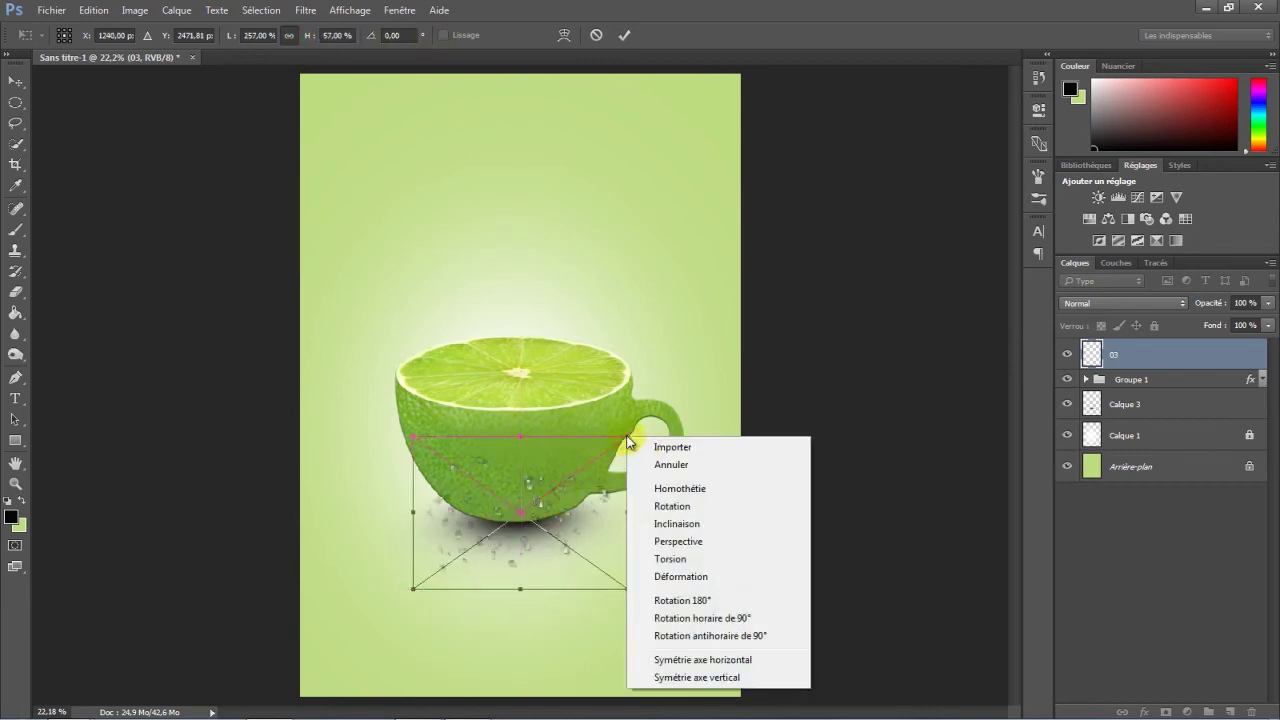
click(720, 555)
drag(624, 440, 511, 502)
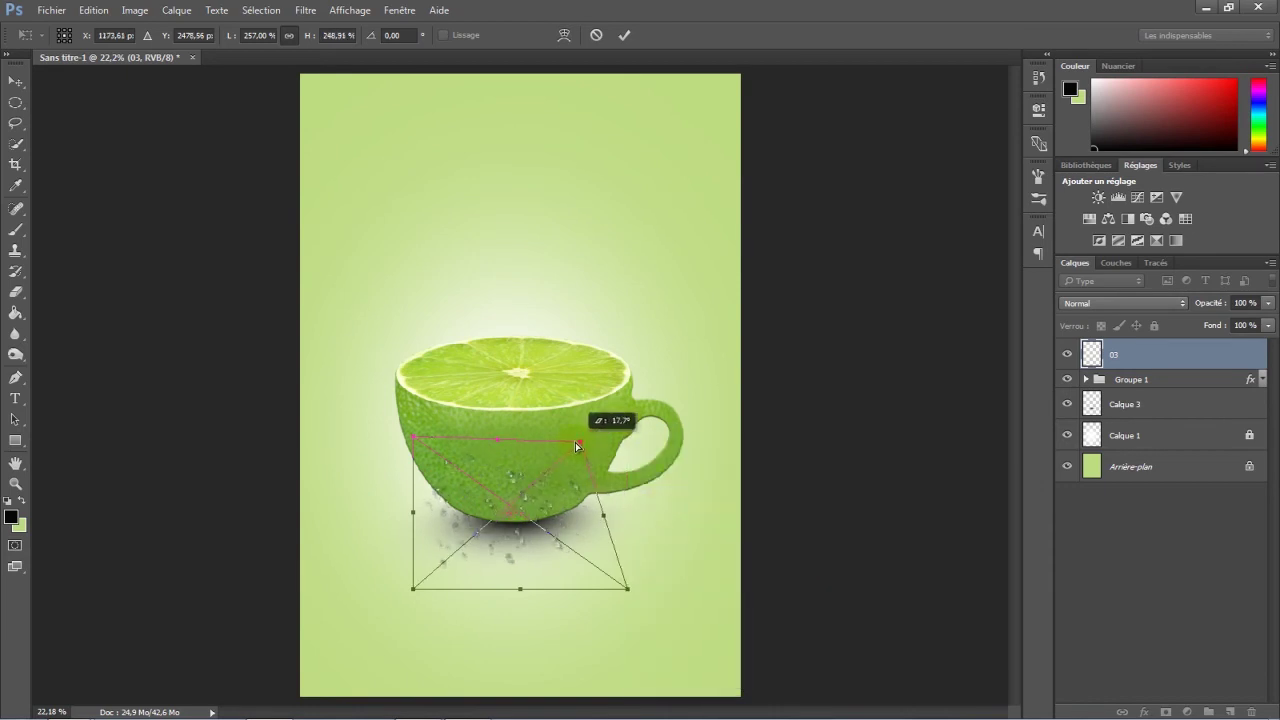
click(624, 35)
Step: Move layer 03 below Calque 3 in the Layers panel
scroll(551, 516, up, 3)
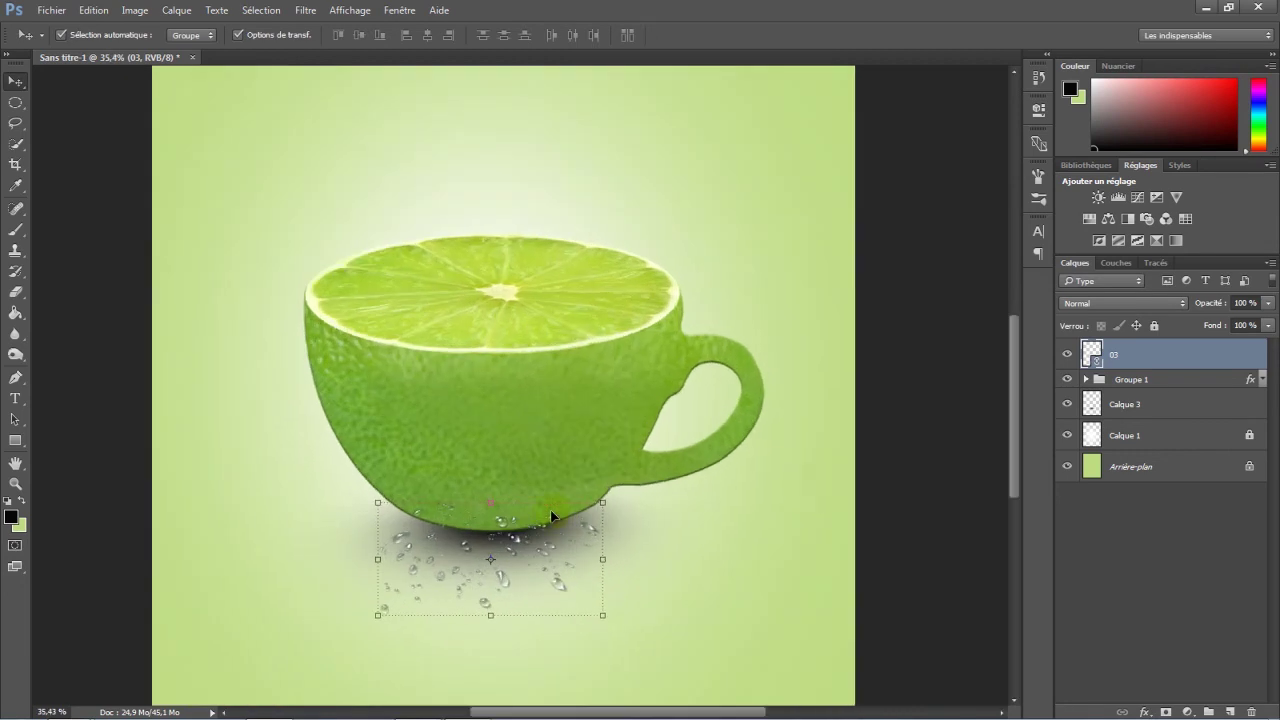
drag(1014, 378, 1013, 399)
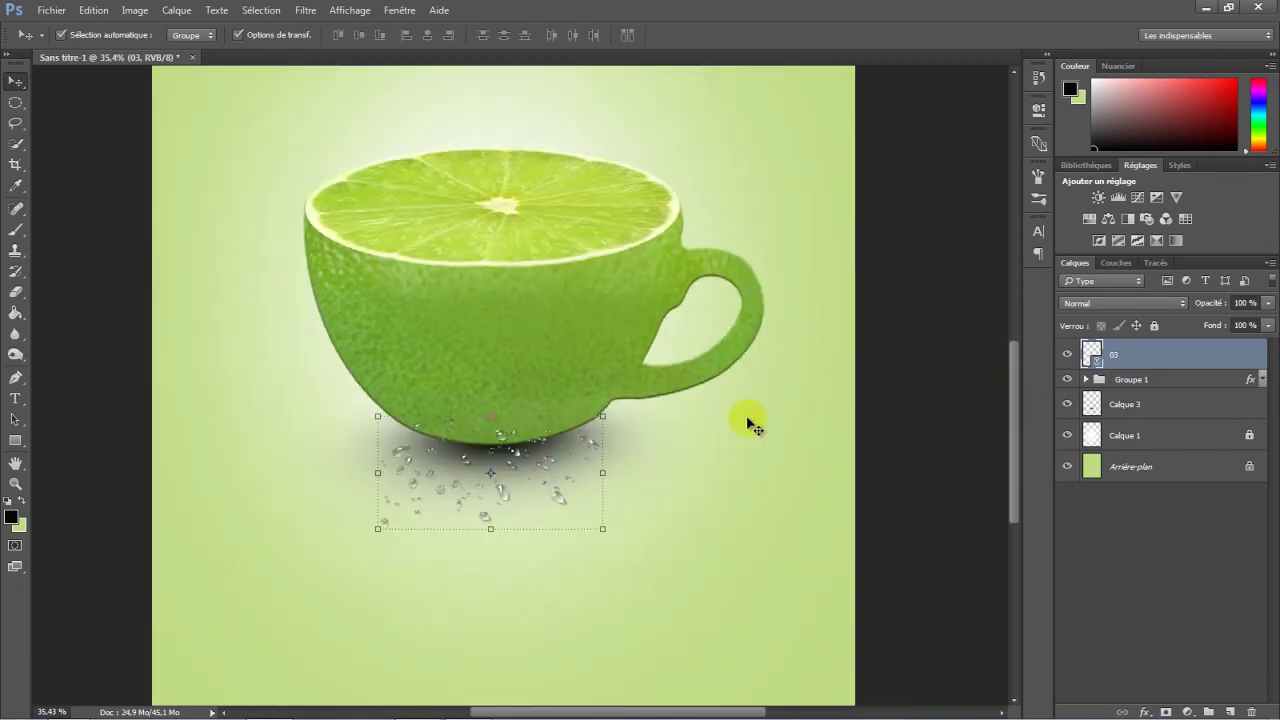
drag(1199, 357, 1189, 420)
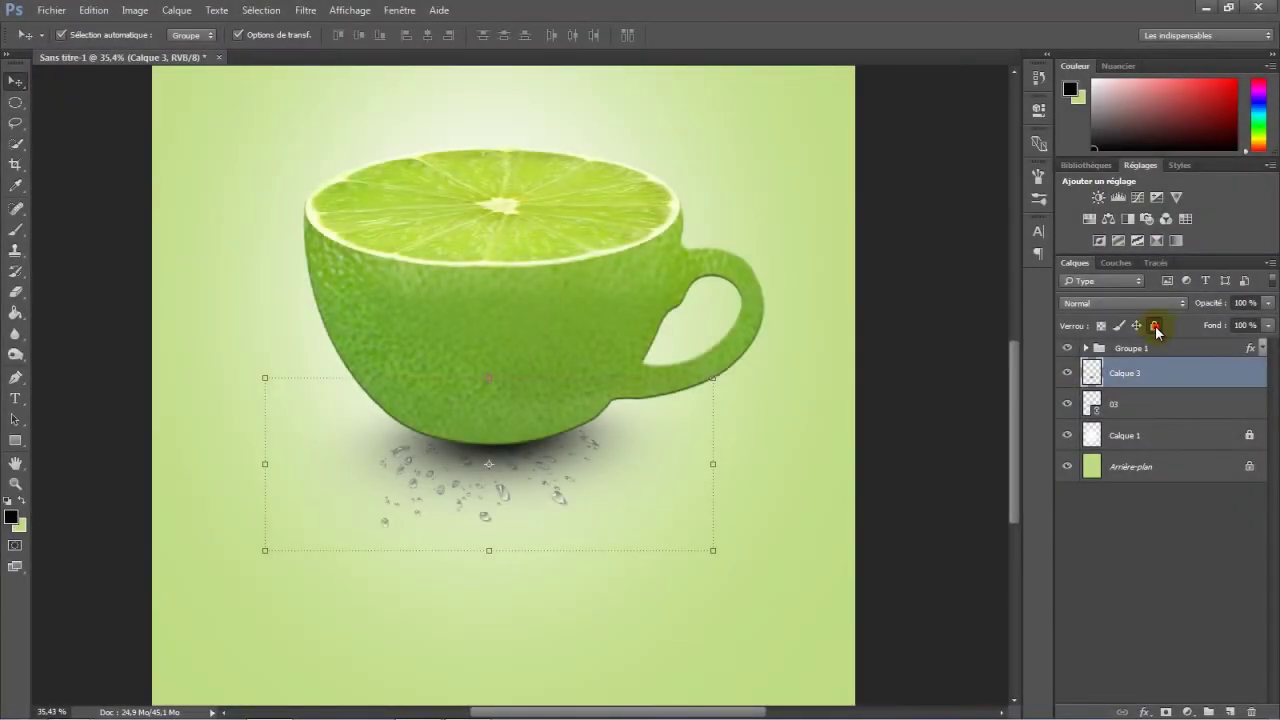
Step: Lock all on Calque 3, then select droplets layer 03 and nudge it upward
click(1155, 326)
click(1159, 406)
drag(502, 495, 505, 485)
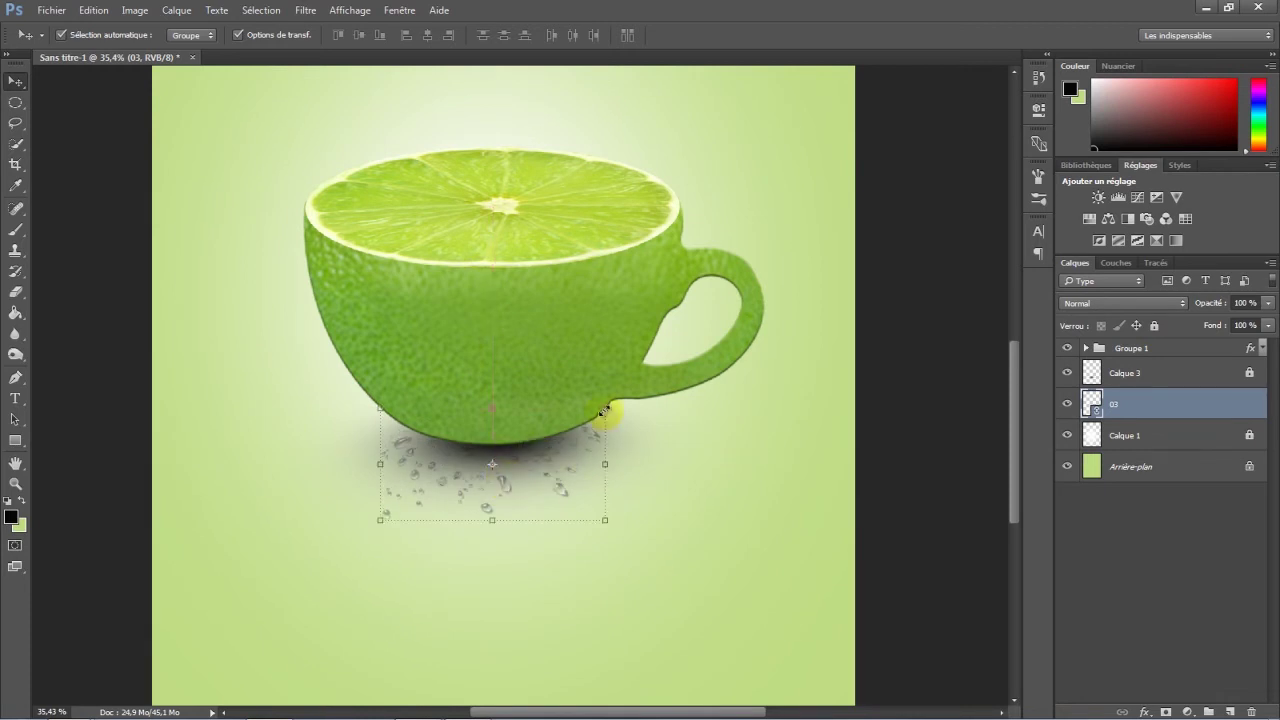
Step: Scale the droplets to 302% and distort them into a wider spread centred under the cup
drag(604, 411, 600, 395)
click(289, 35)
drag(307, 35, 330, 35)
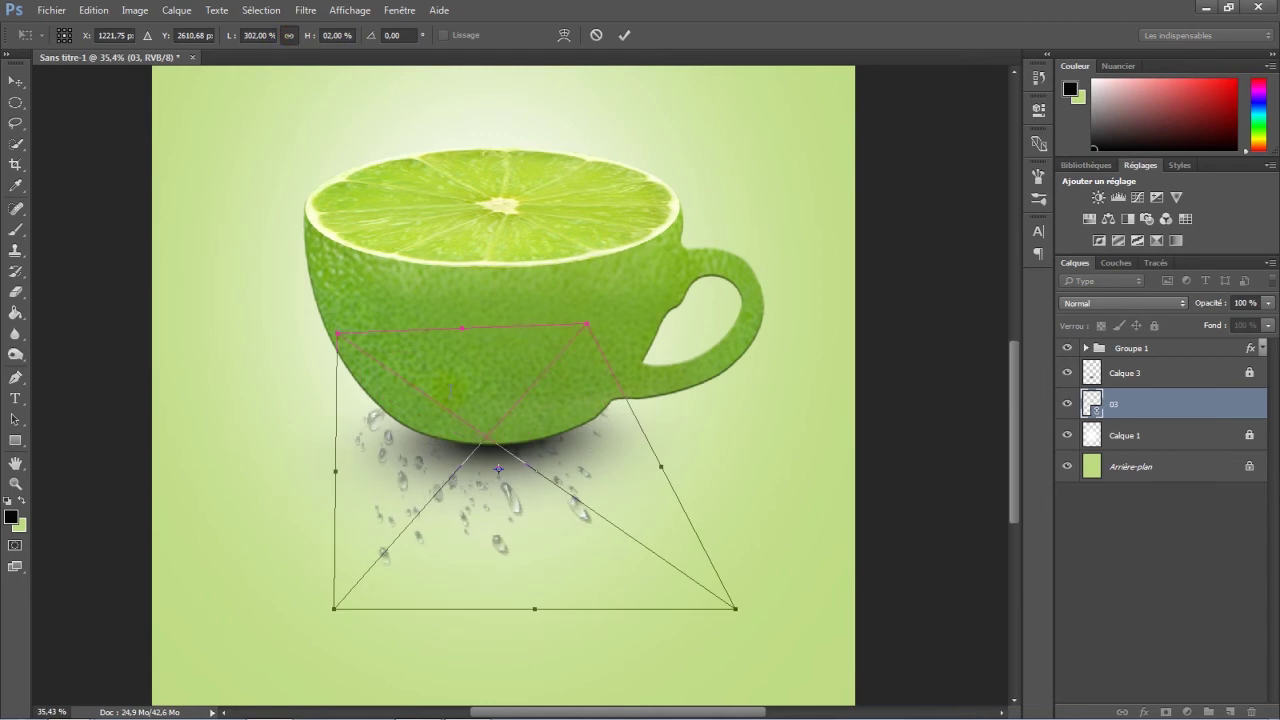
right_click(348, 600)
click(414, 458)
drag(335, 609, 266, 589)
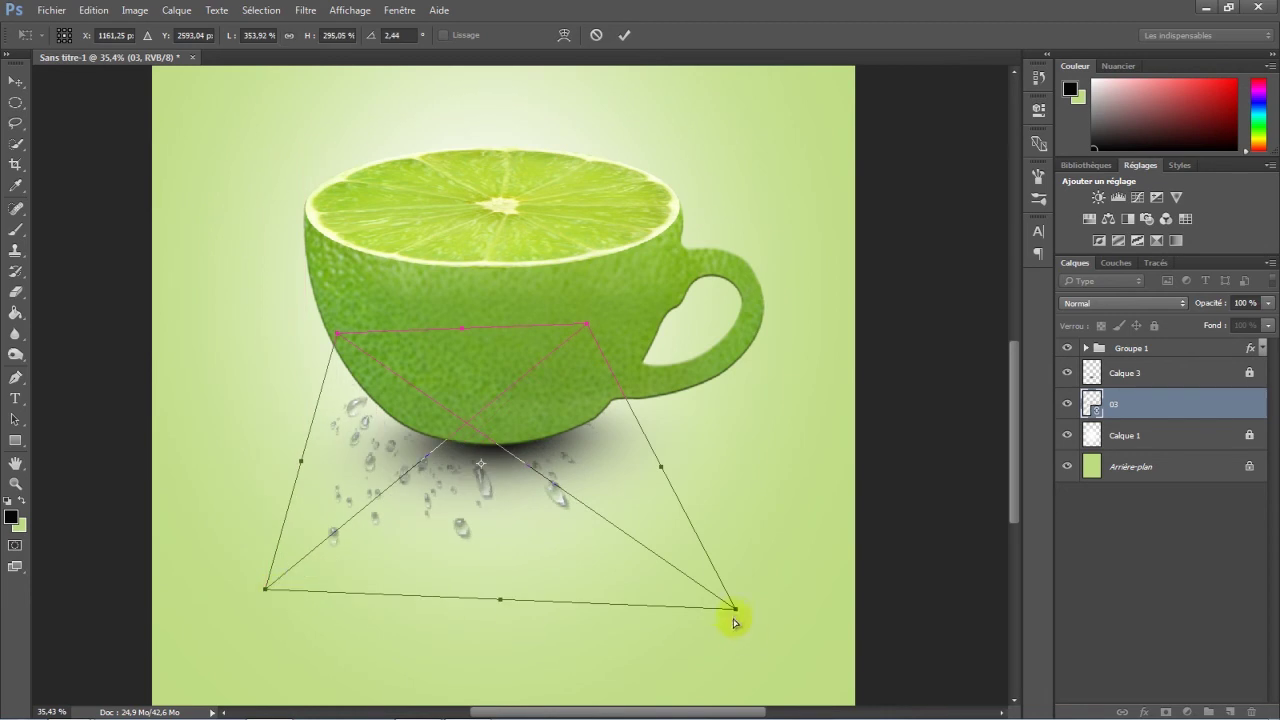
drag(735, 608, 735, 550)
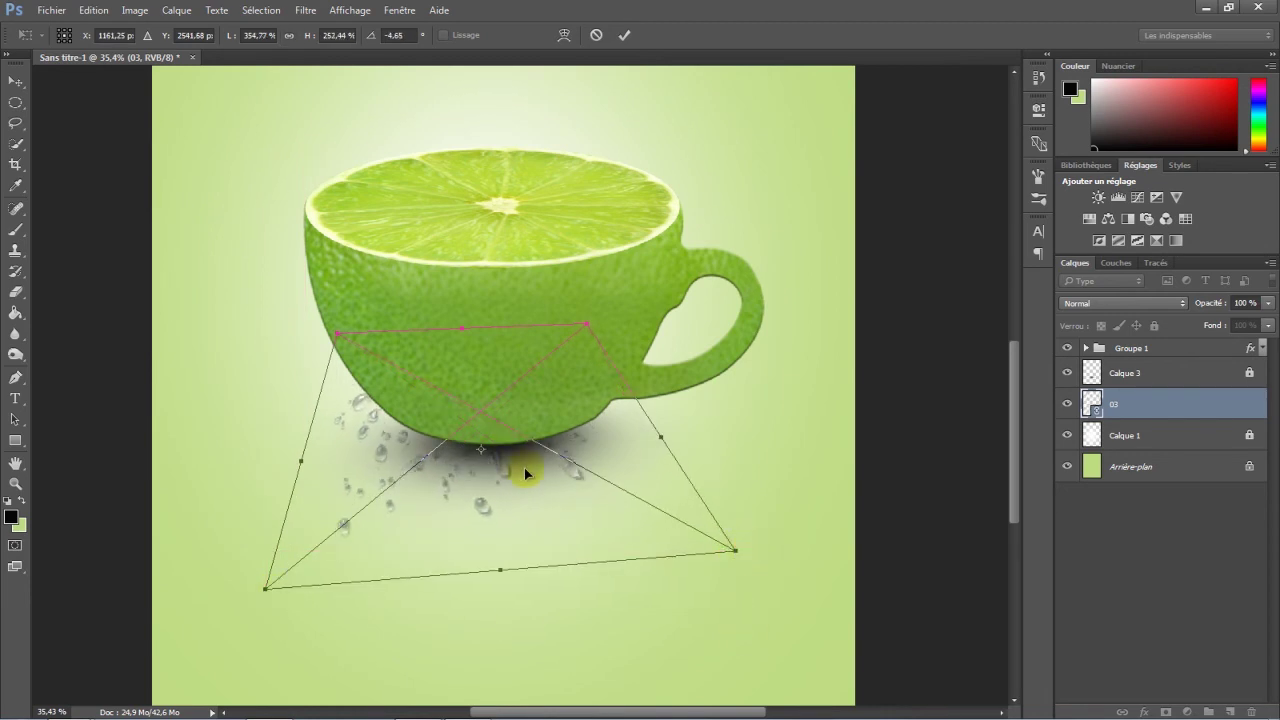
drag(527, 468, 537, 460)
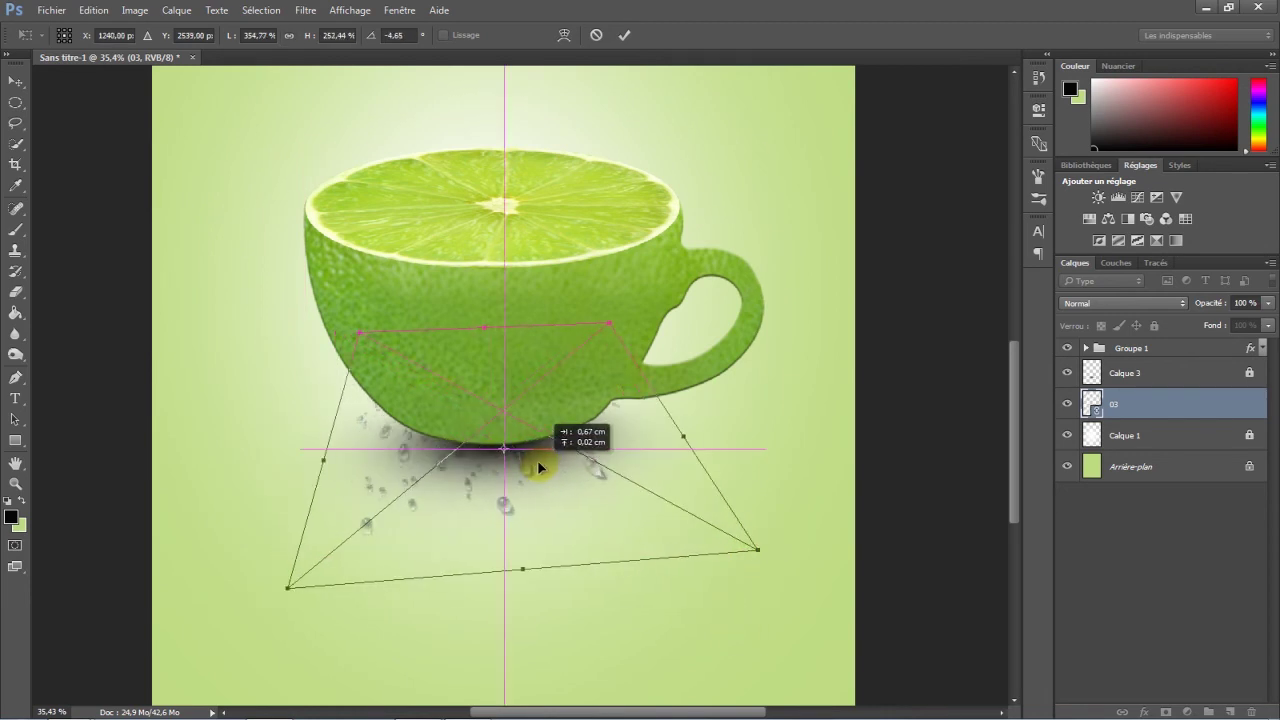
click(621, 38)
Step: Load the Water l'eau.abr brush set from the Montage Photo folder through the Preset Manager
key(ctrl+0)
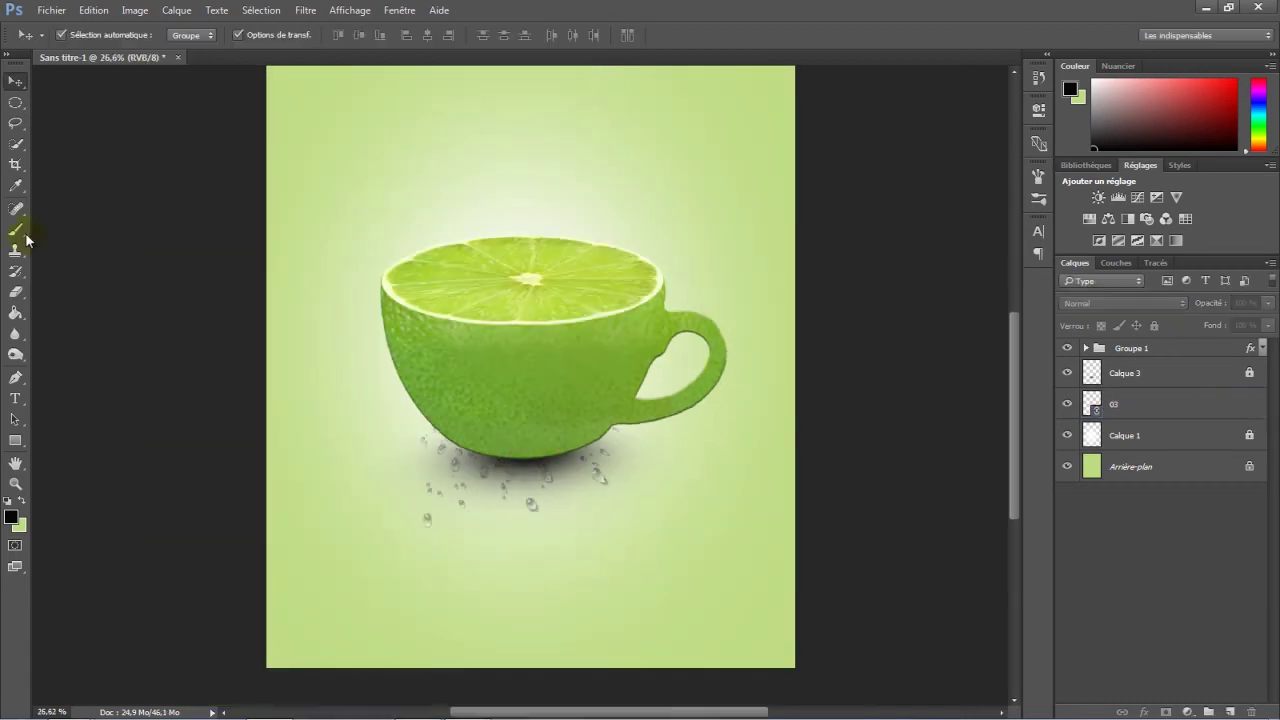
click(20, 228)
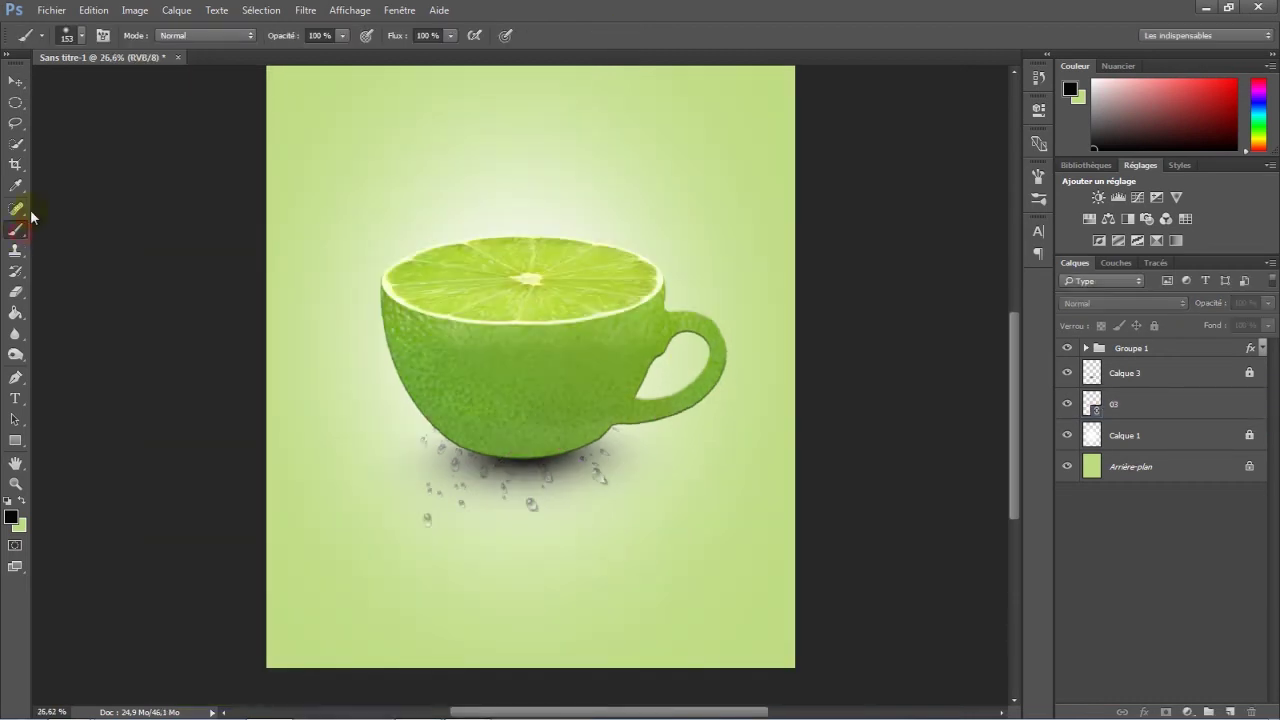
click(103, 37)
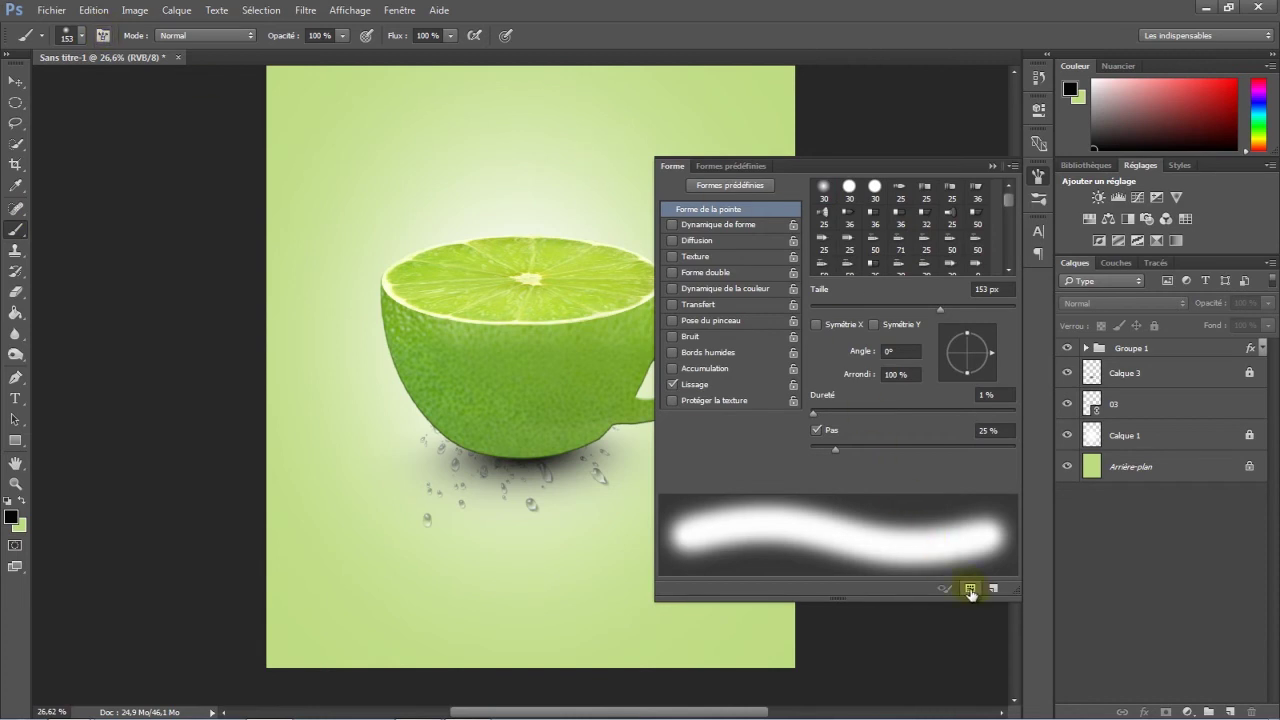
click(970, 590)
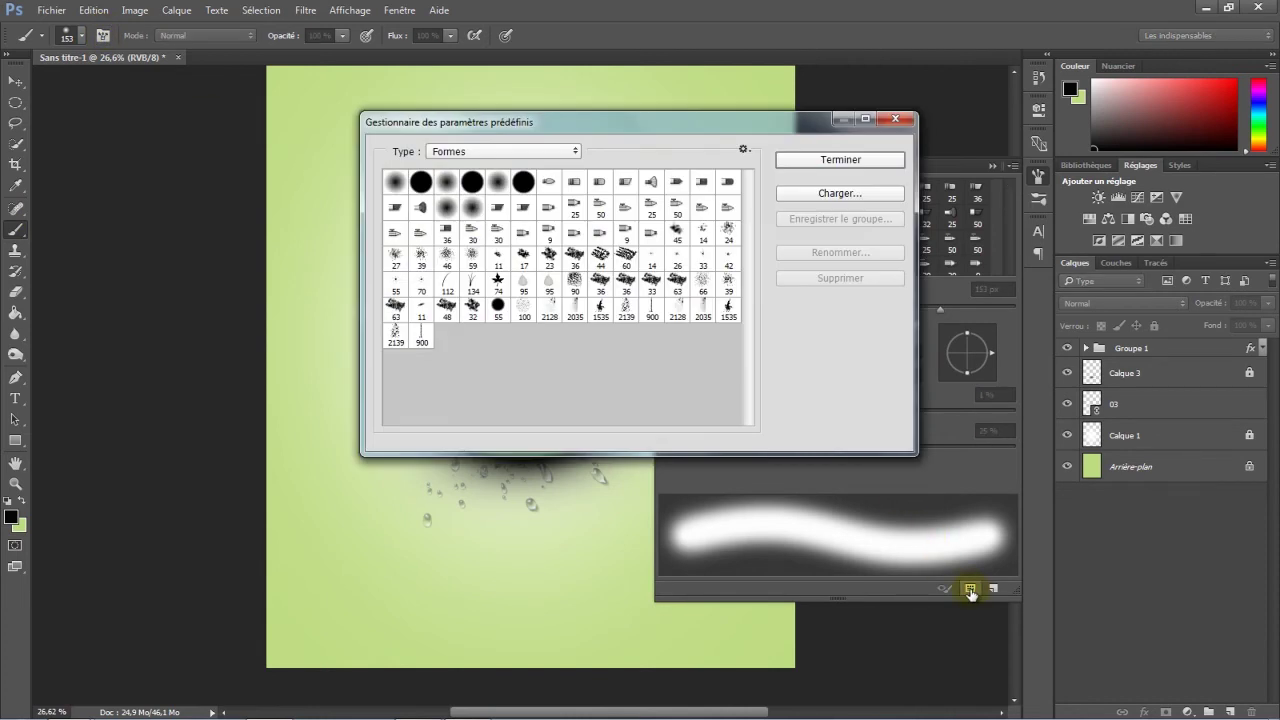
click(842, 196)
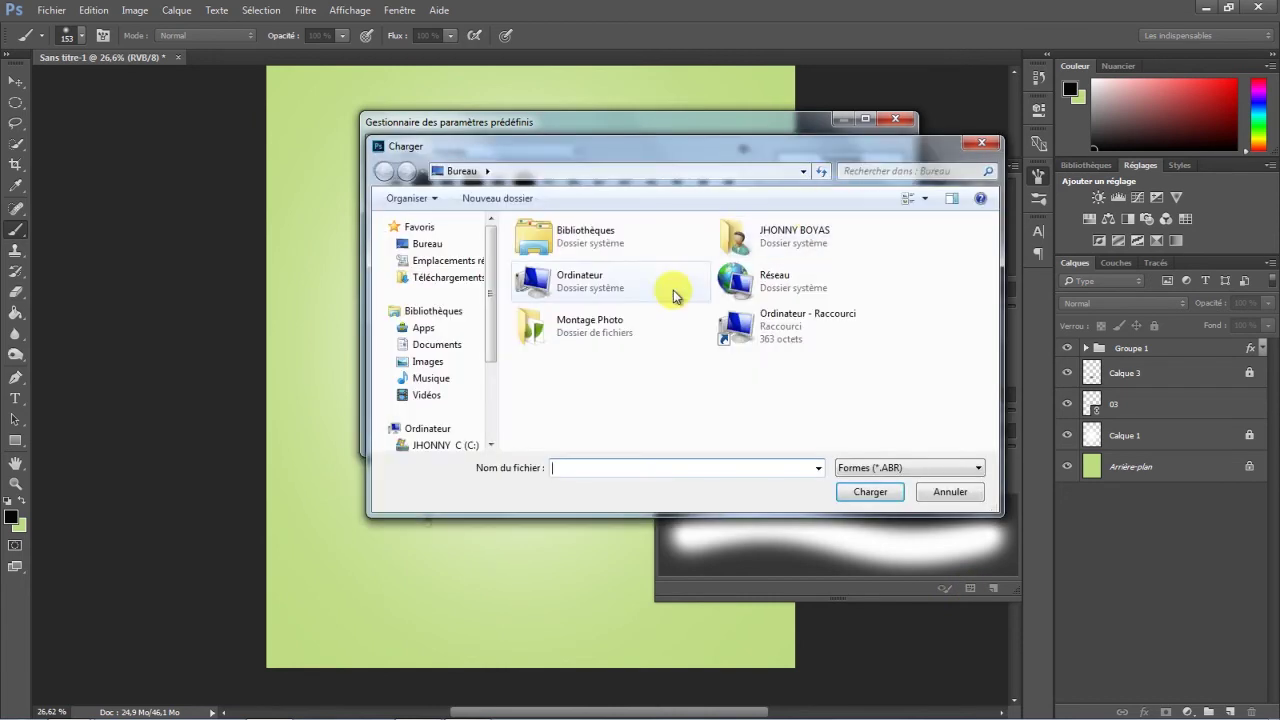
double_click(563, 333)
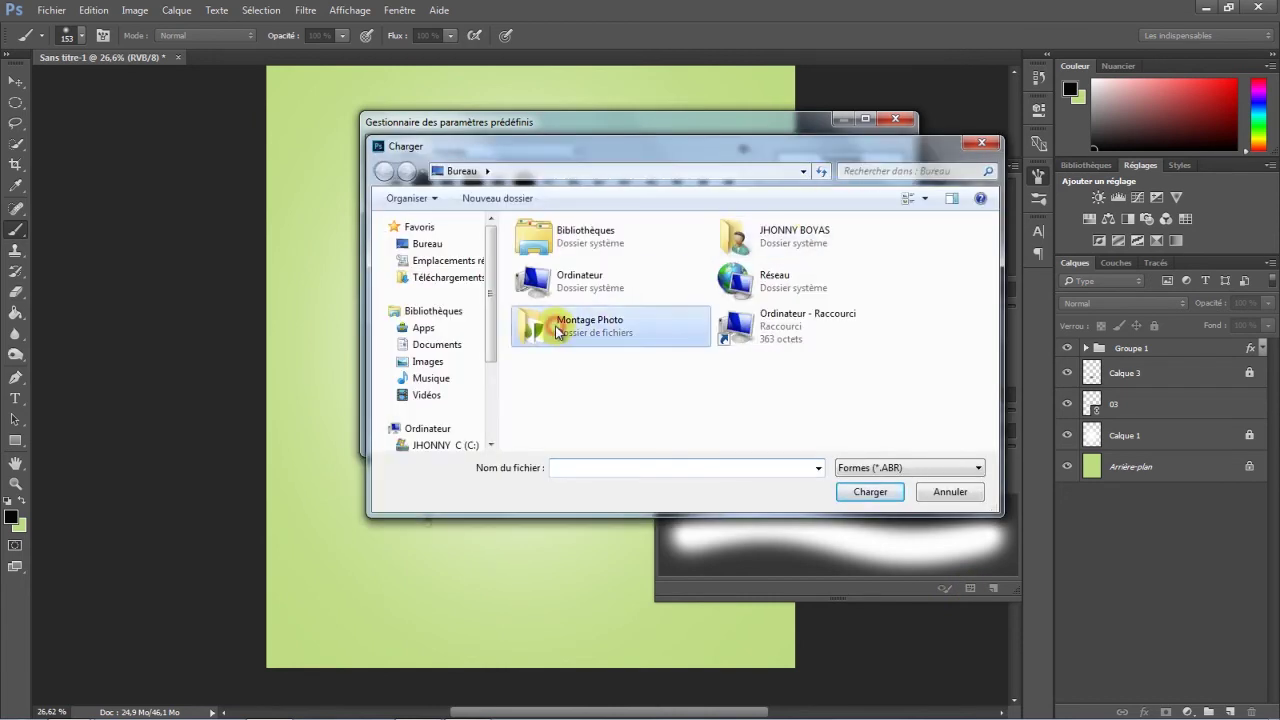
click(556, 247)
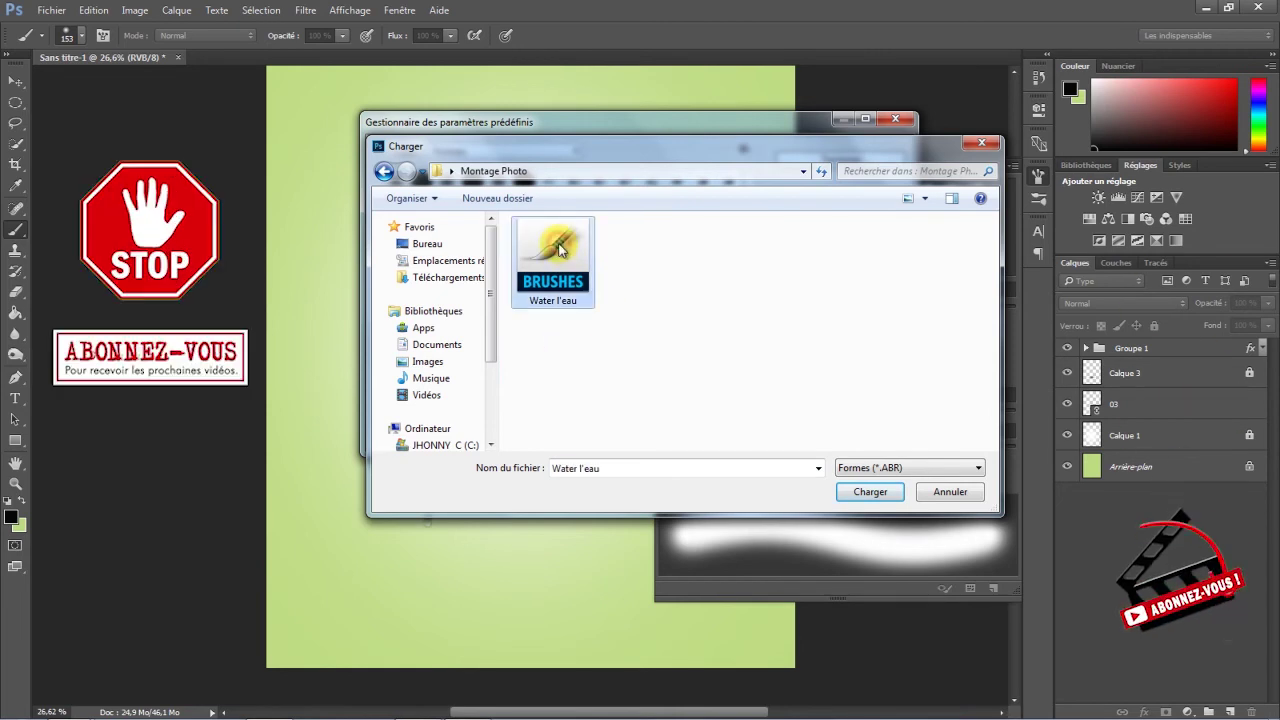
click(880, 500)
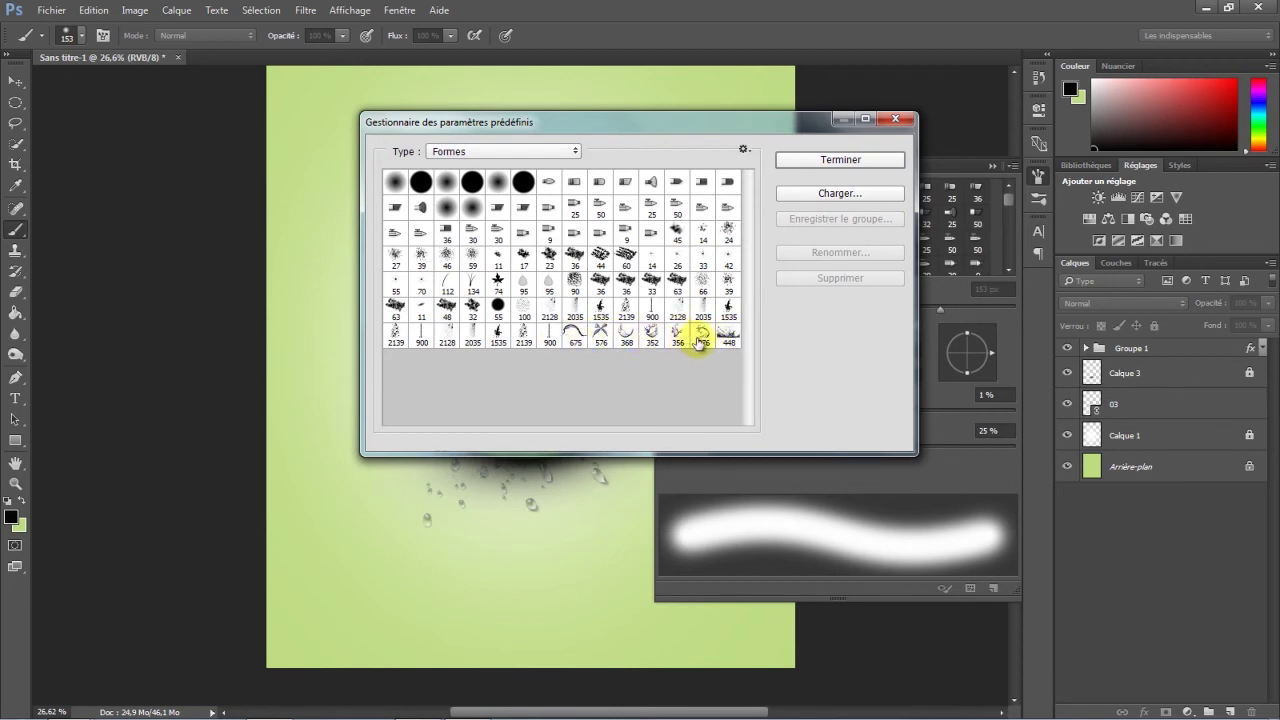
click(816, 162)
Step: Pick the 352 px splash brush and add a new empty layer above Groupe 1
click(993, 166)
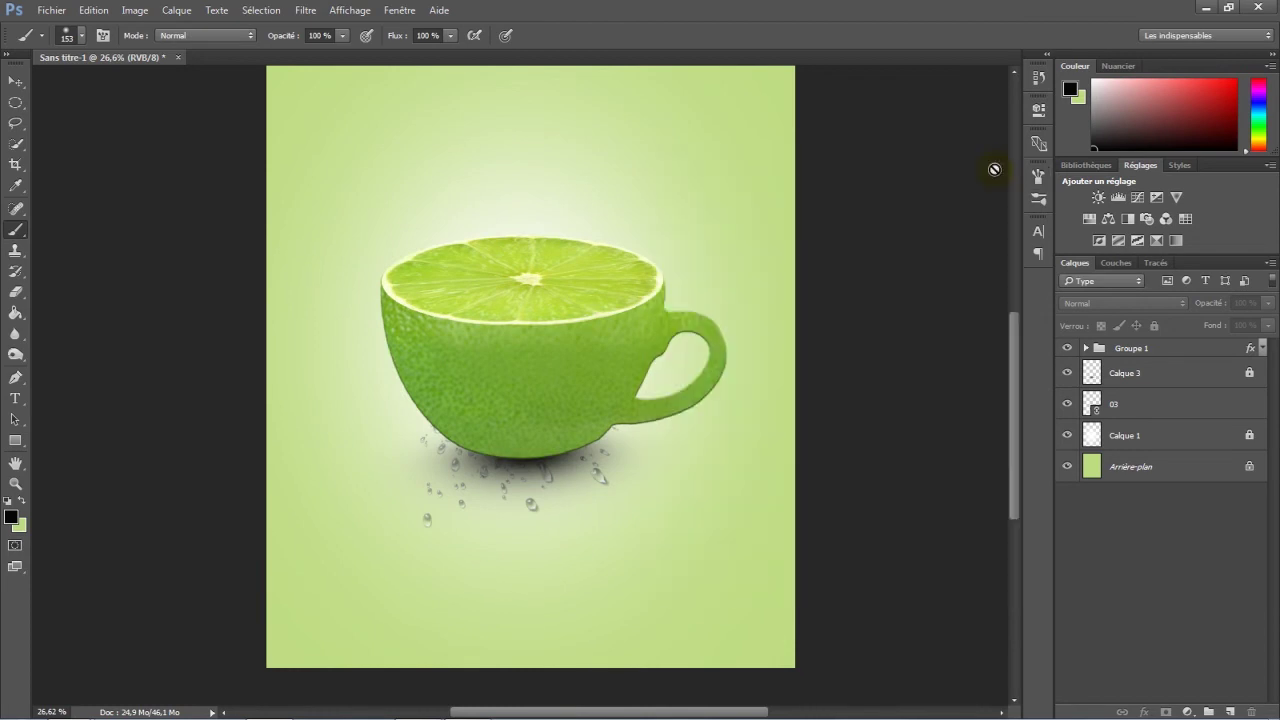
click(83, 35)
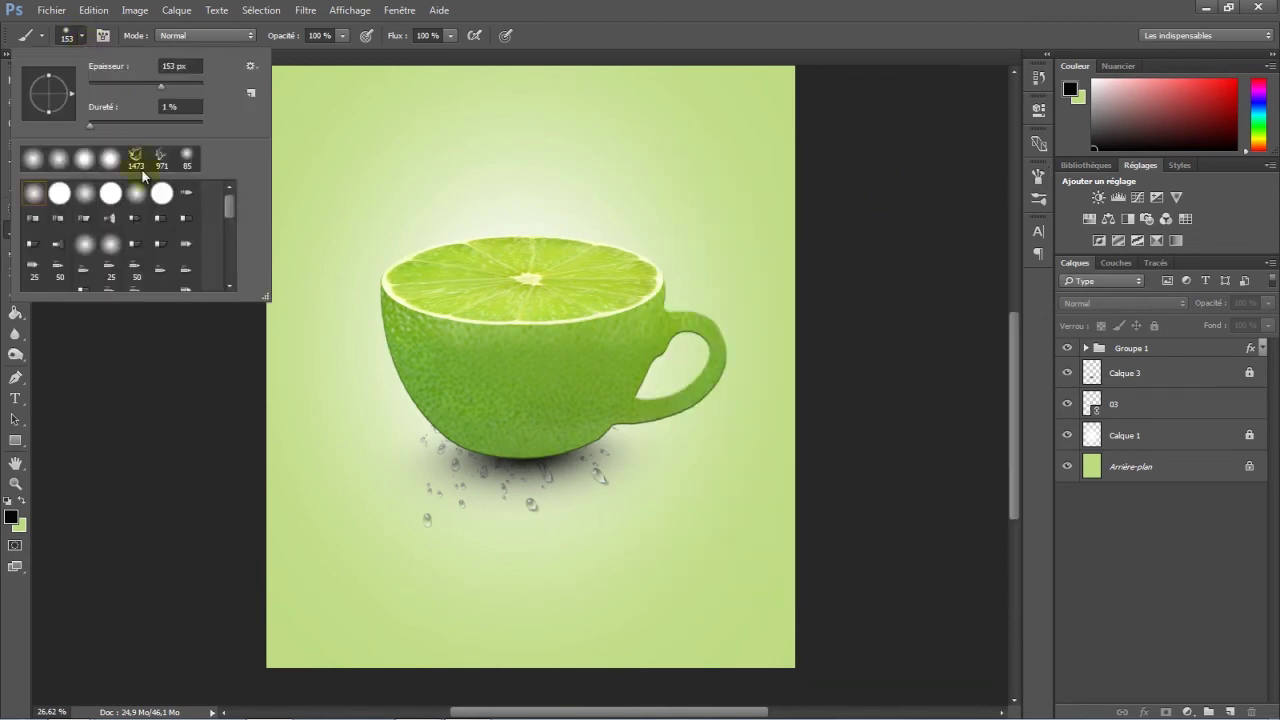
drag(230, 196, 235, 263)
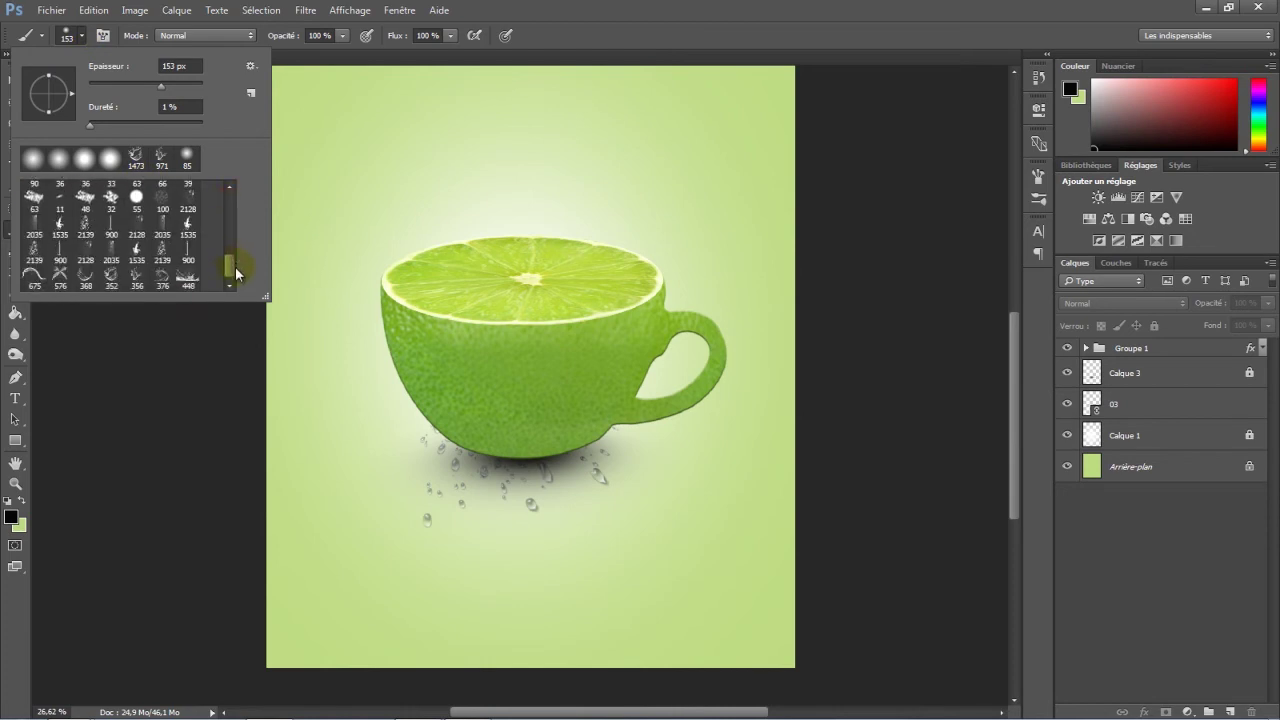
click(111, 281)
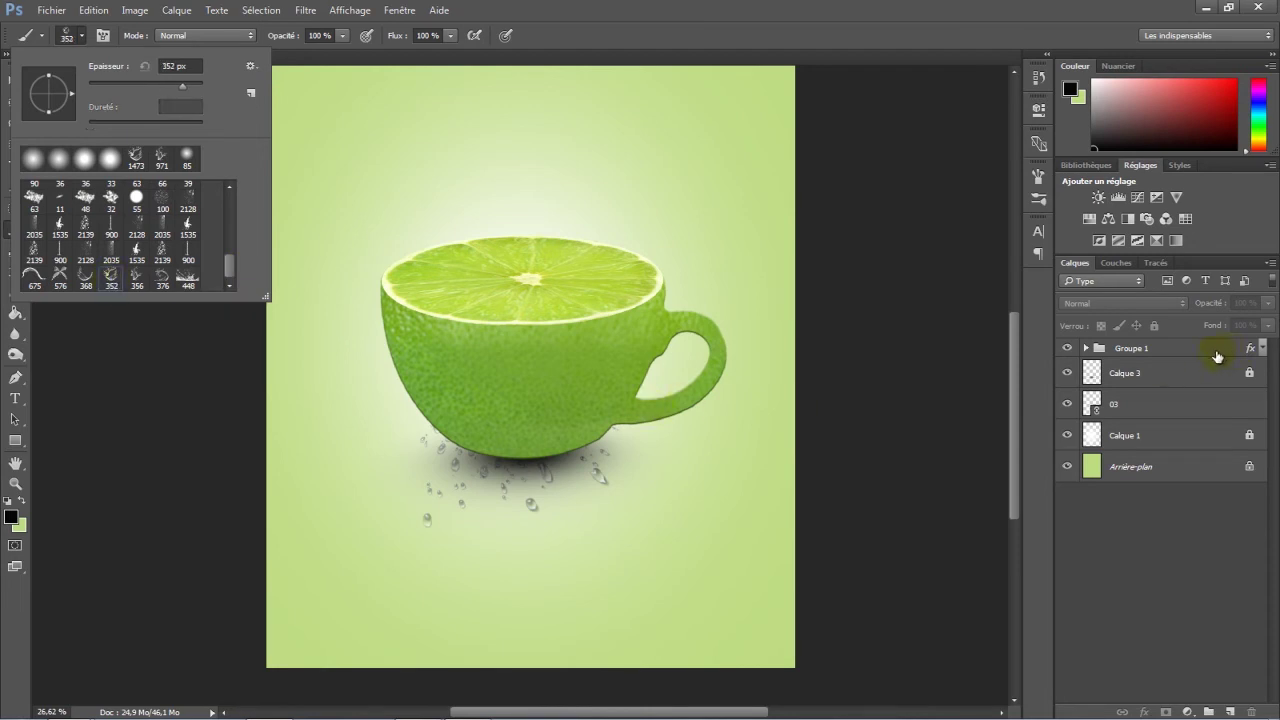
click(1224, 356)
click(1233, 713)
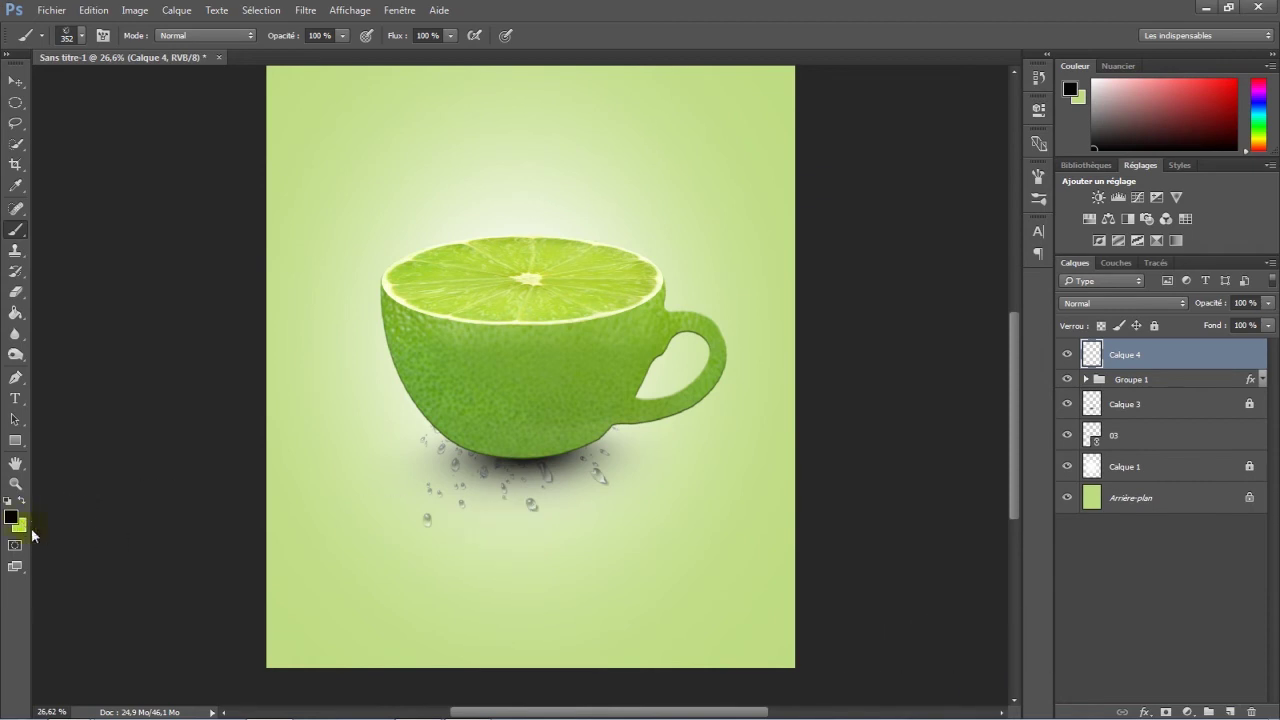
Step: Set the foreground to white and stamp an 880 px splash on the cup's left side
click(14, 522)
click(760, 277)
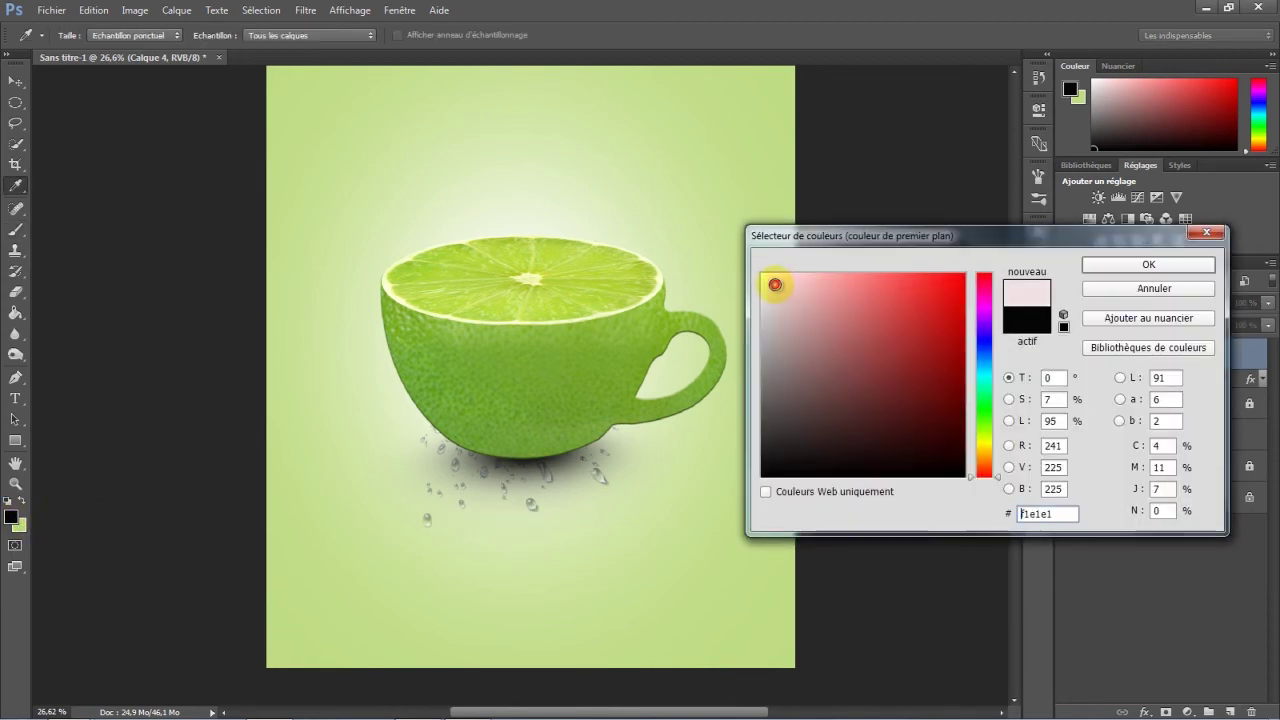
click(1100, 265)
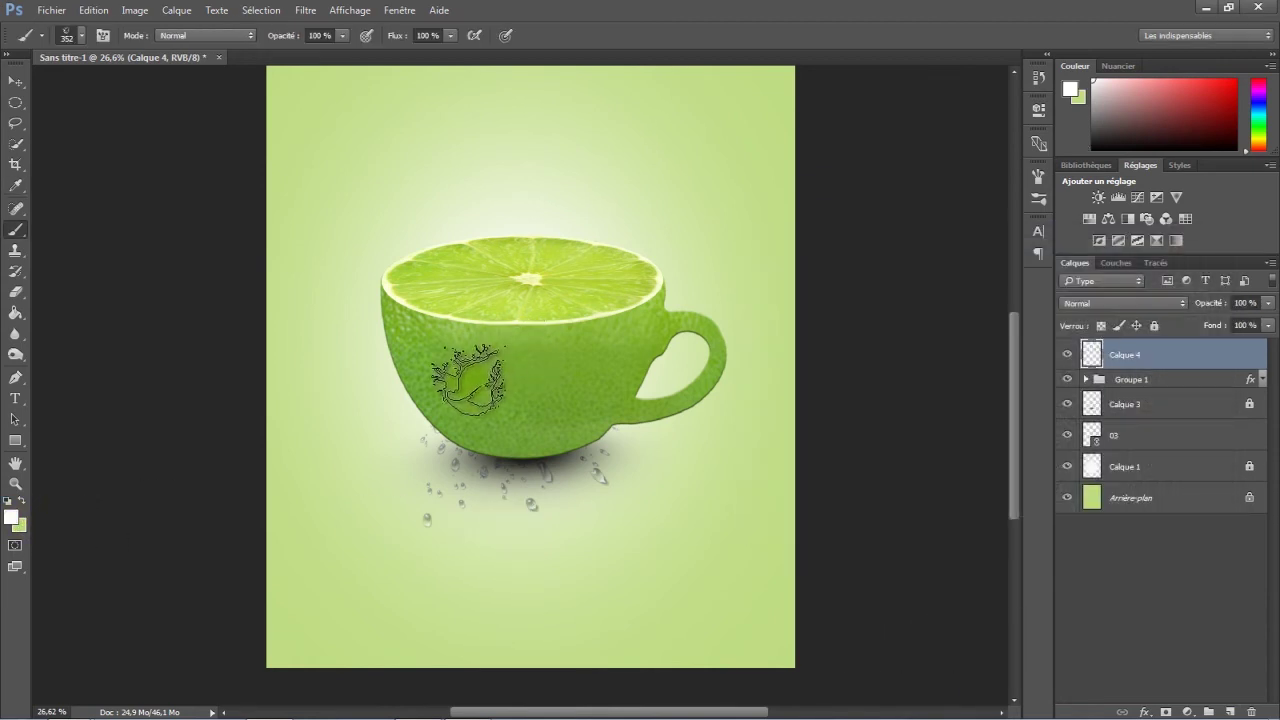
click(80, 36)
drag(193, 84, 168, 84)
click(436, 412)
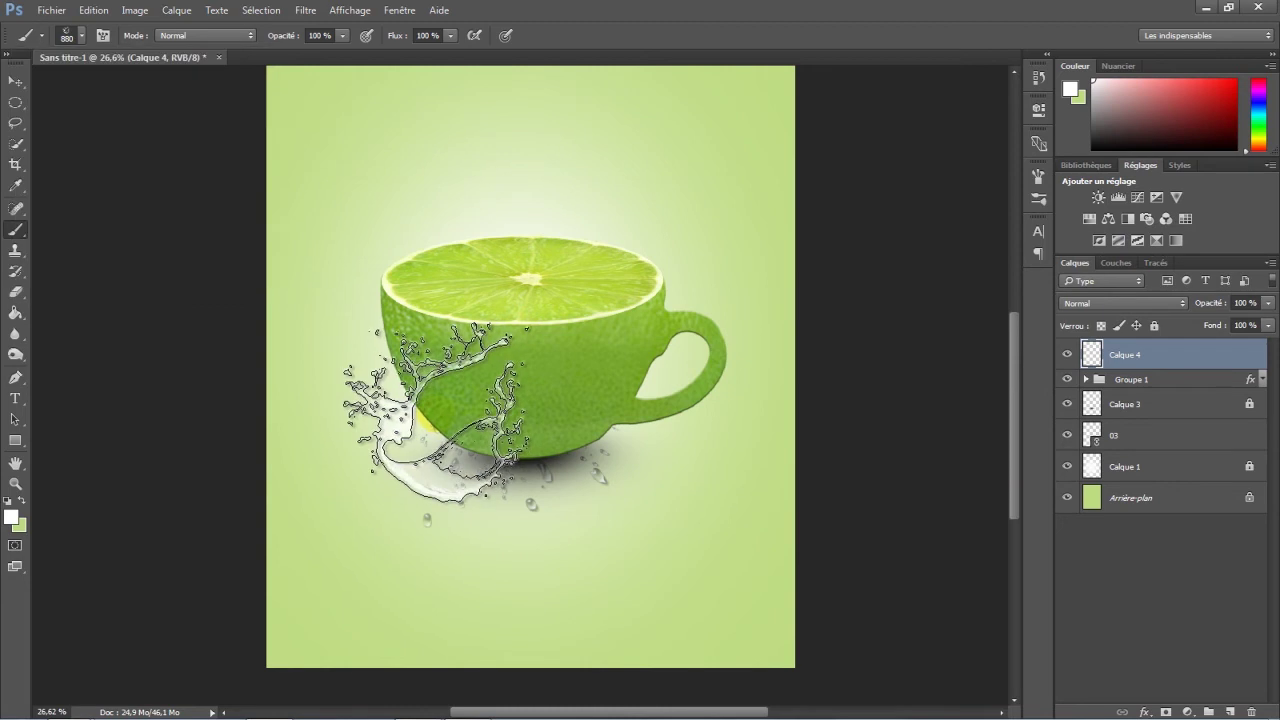
Step: Move the splash onto the cup and enlarge it to 153%
click(16, 83)
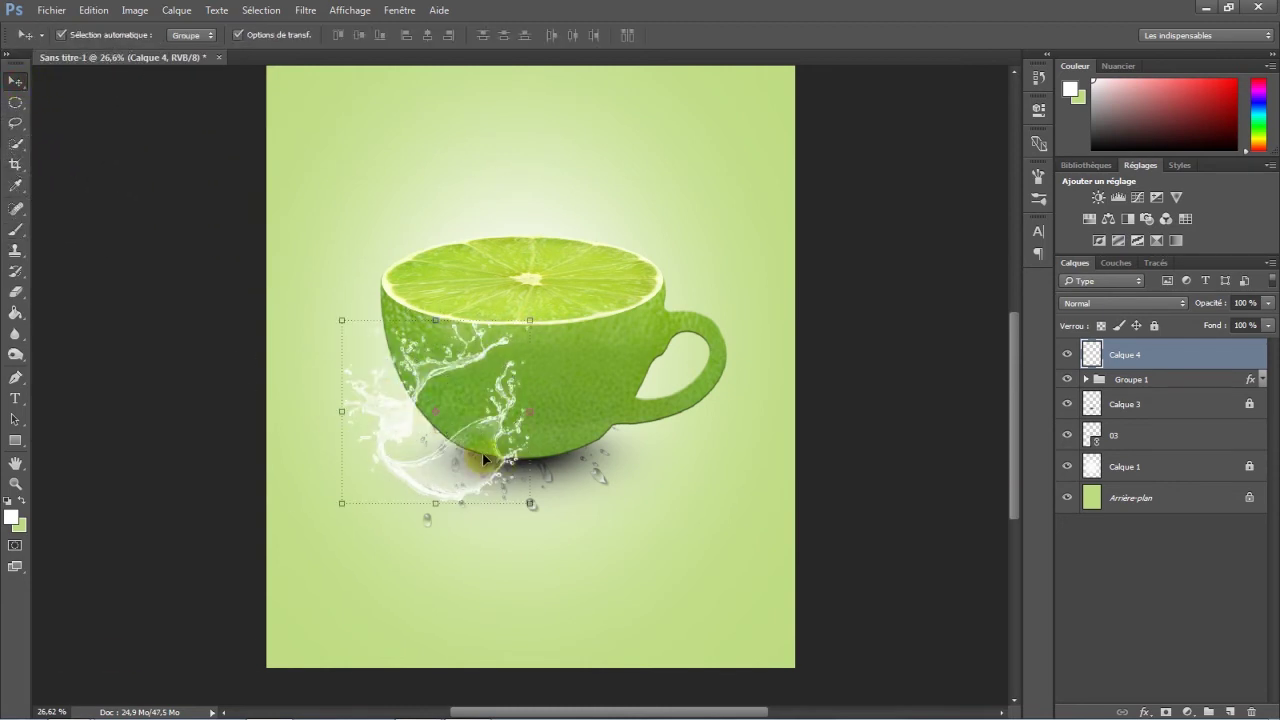
mouse_move(482, 454)
mouse_down()
mouse_move(552, 419)
mouse_move(538, 423)
mouse_up()
click(583, 290)
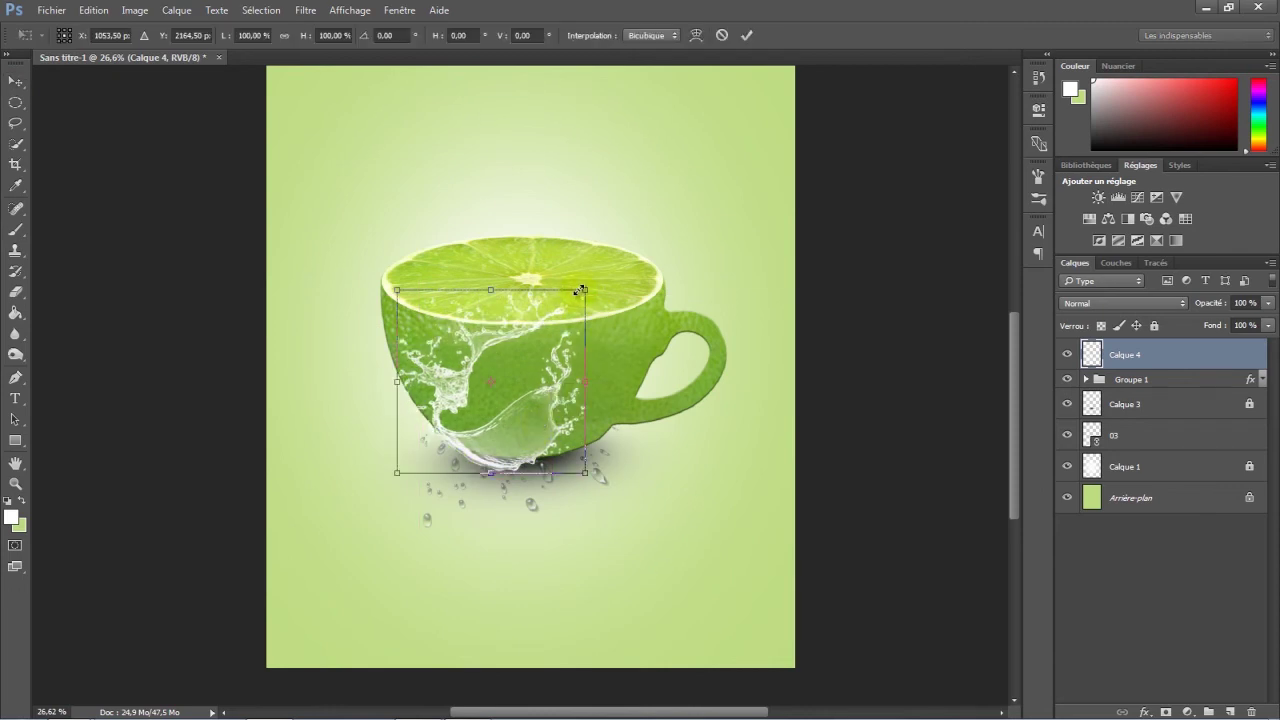
mouse_move(301, 36)
mouse_down()
mouse_move(550, 401)
mouse_move(523, 420)
mouse_up()
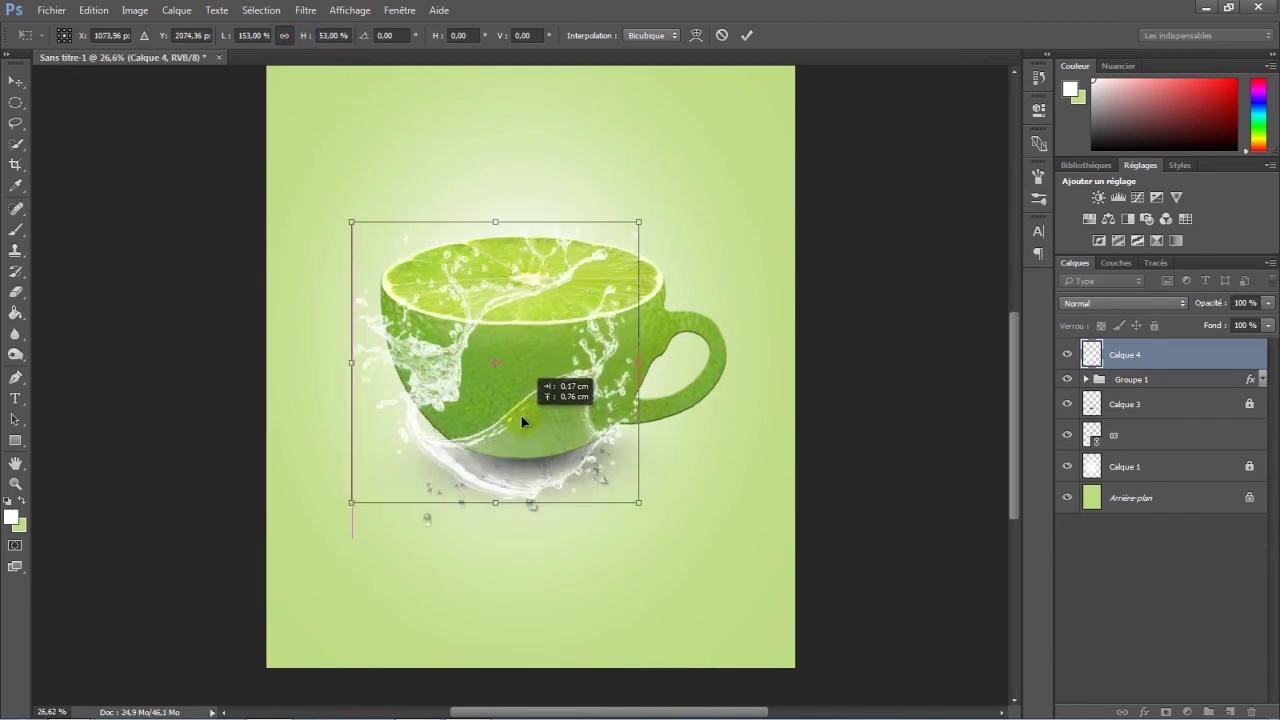
Step: Skew and rotate the splash in perspective around the cup's left side
right_click(615, 225)
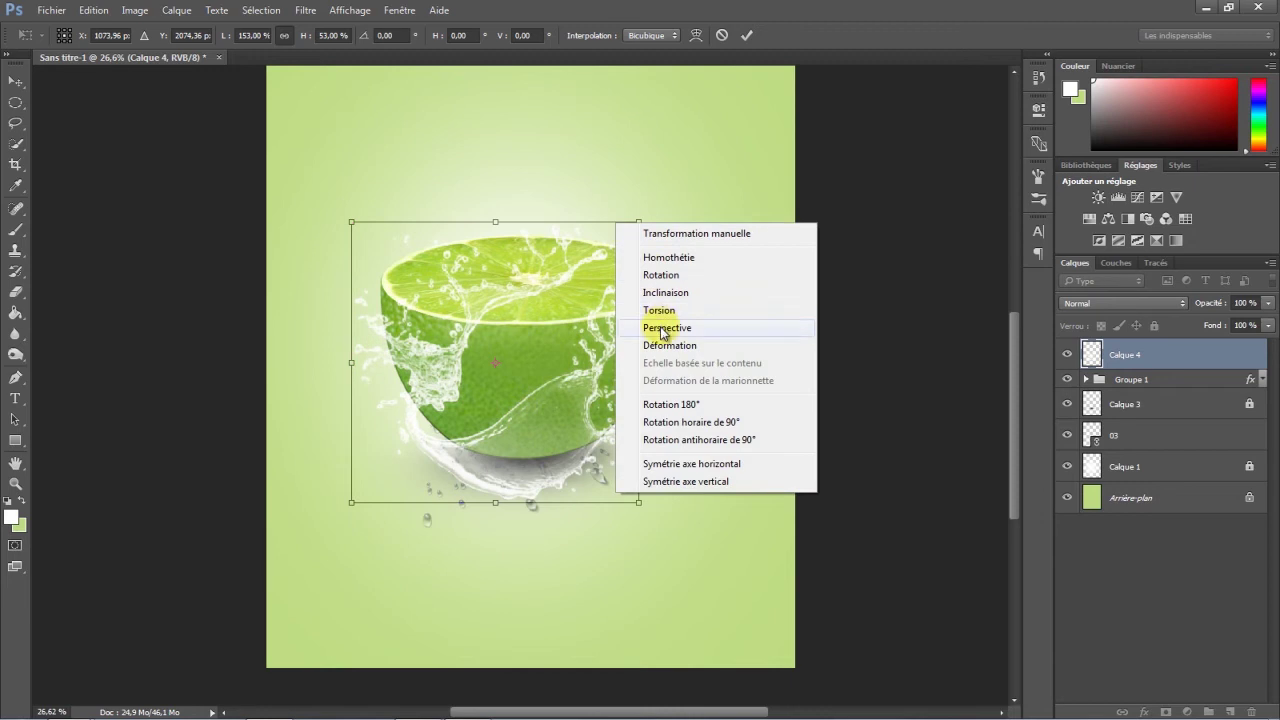
click(529, 290)
drag(470, 290, 429, 277)
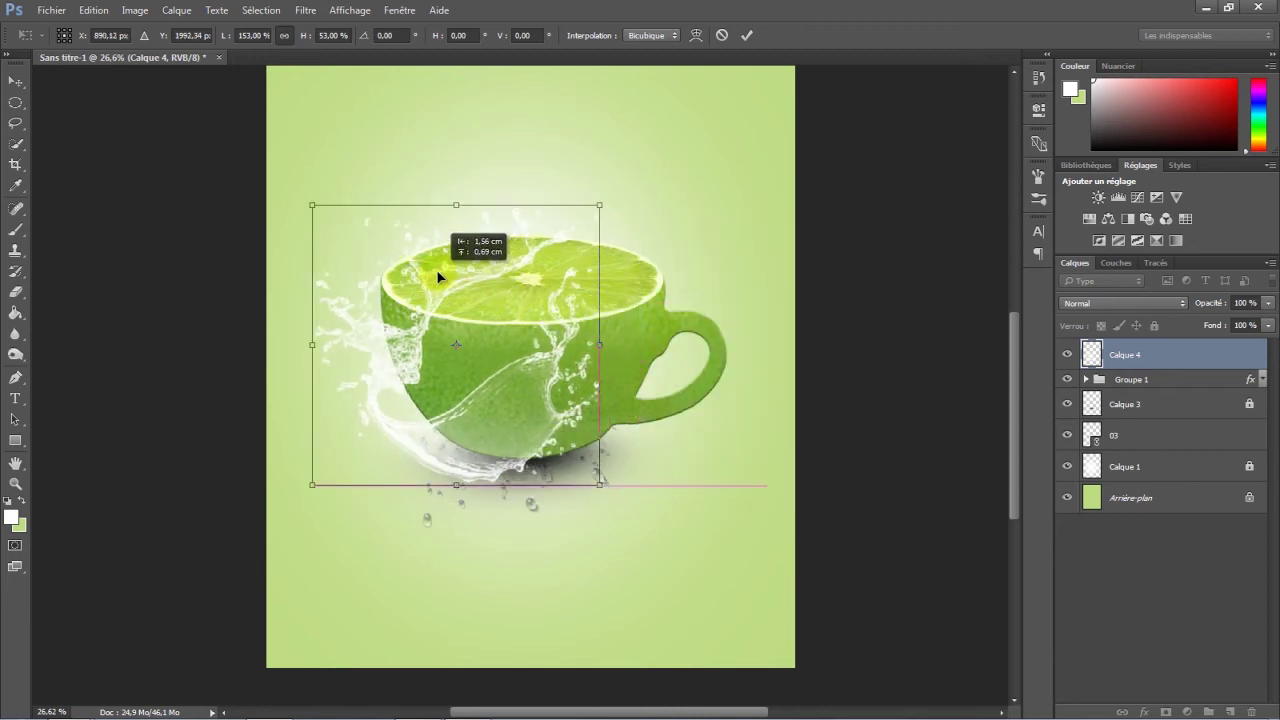
drag(597, 489, 703, 494)
mouse_move(312, 485)
mouse_down()
mouse_move(393, 481)
mouse_move(417, 417)
mouse_up()
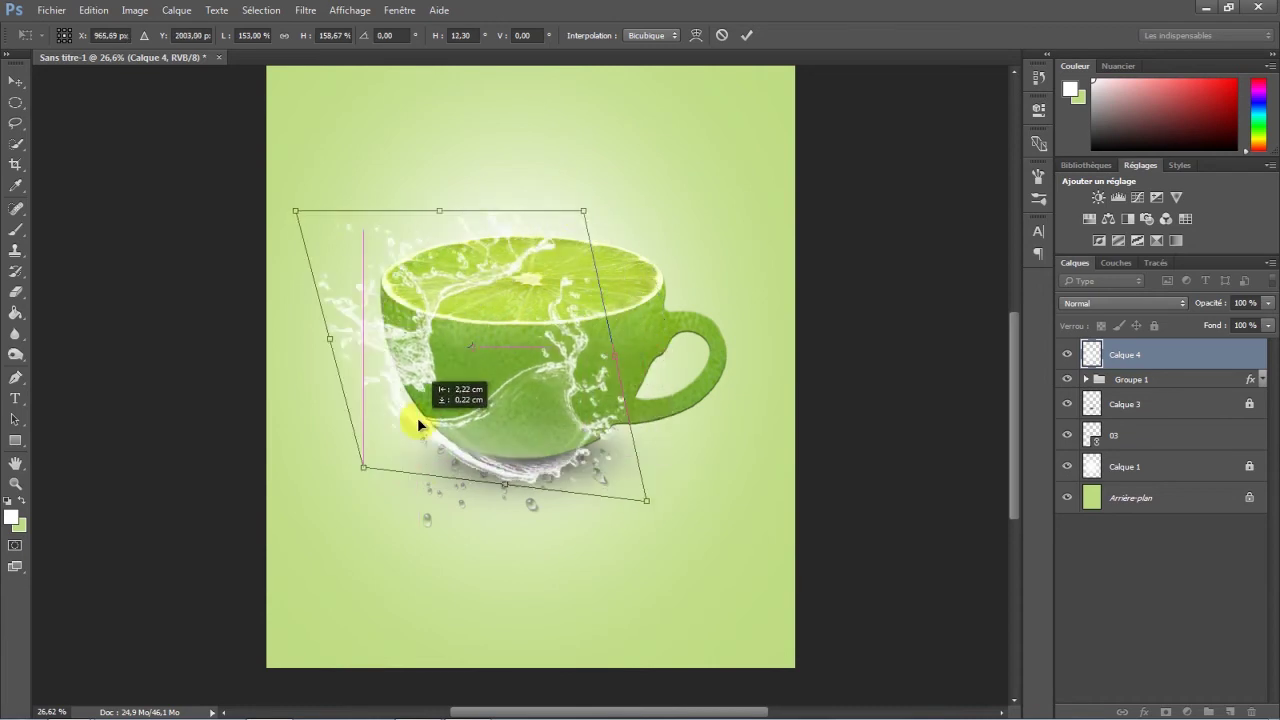
mouse_move(580, 209)
mouse_down()
mouse_move(418, 487)
mouse_move(397, 472)
mouse_up()
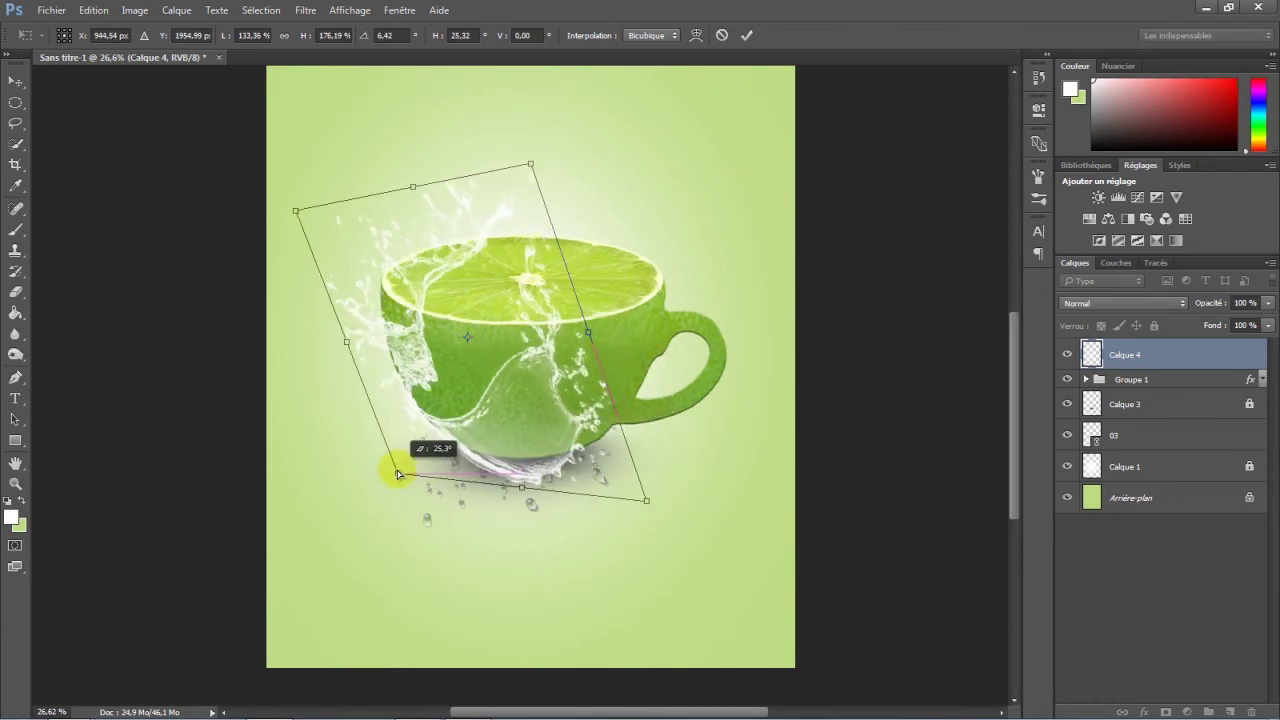
Step: Warp the splash to wrap the cup, commit, and duplicate it as Calque 4 copie
click(697, 37)
mouse_move(529, 343)
mouse_down()
mouse_move(414, 357)
mouse_move(480, 462)
mouse_move(640, 491)
mouse_move(514, 443)
mouse_up()
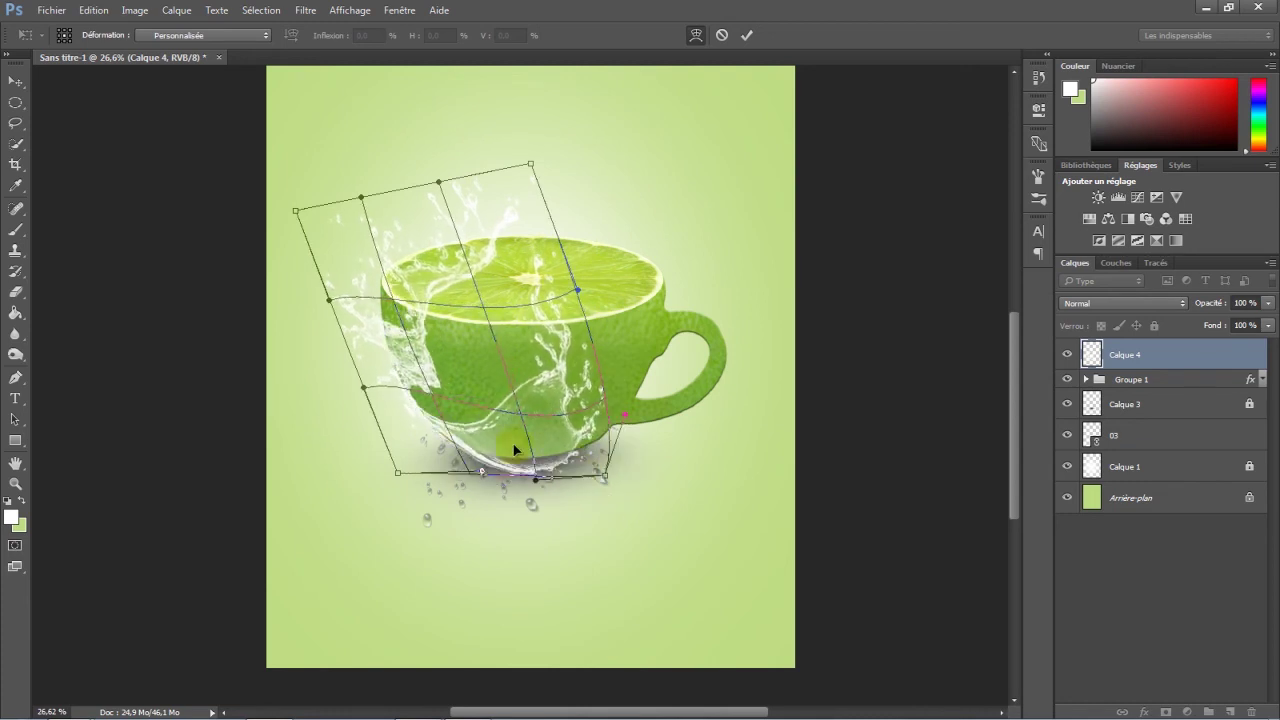
click(746, 37)
drag(1147, 365, 1230, 710)
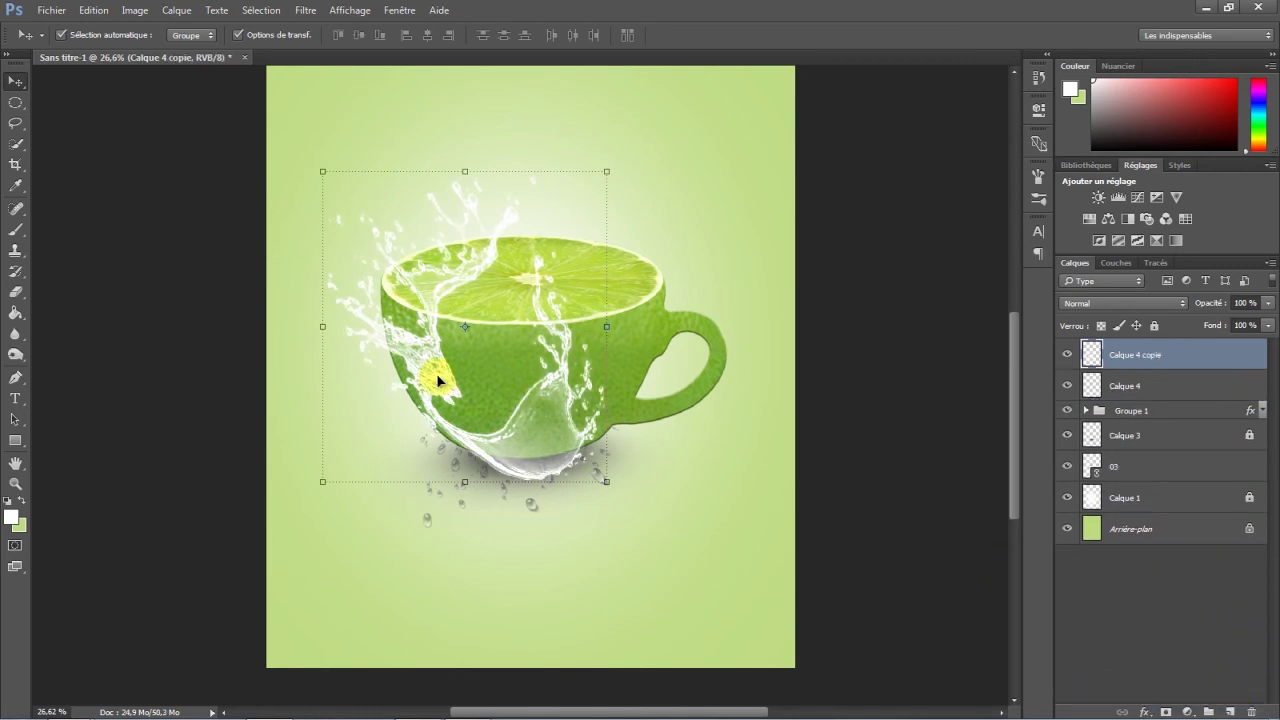
Step: Move the copied splash right and flip it horizontally
drag(436, 373, 540, 380)
click(710, 178)
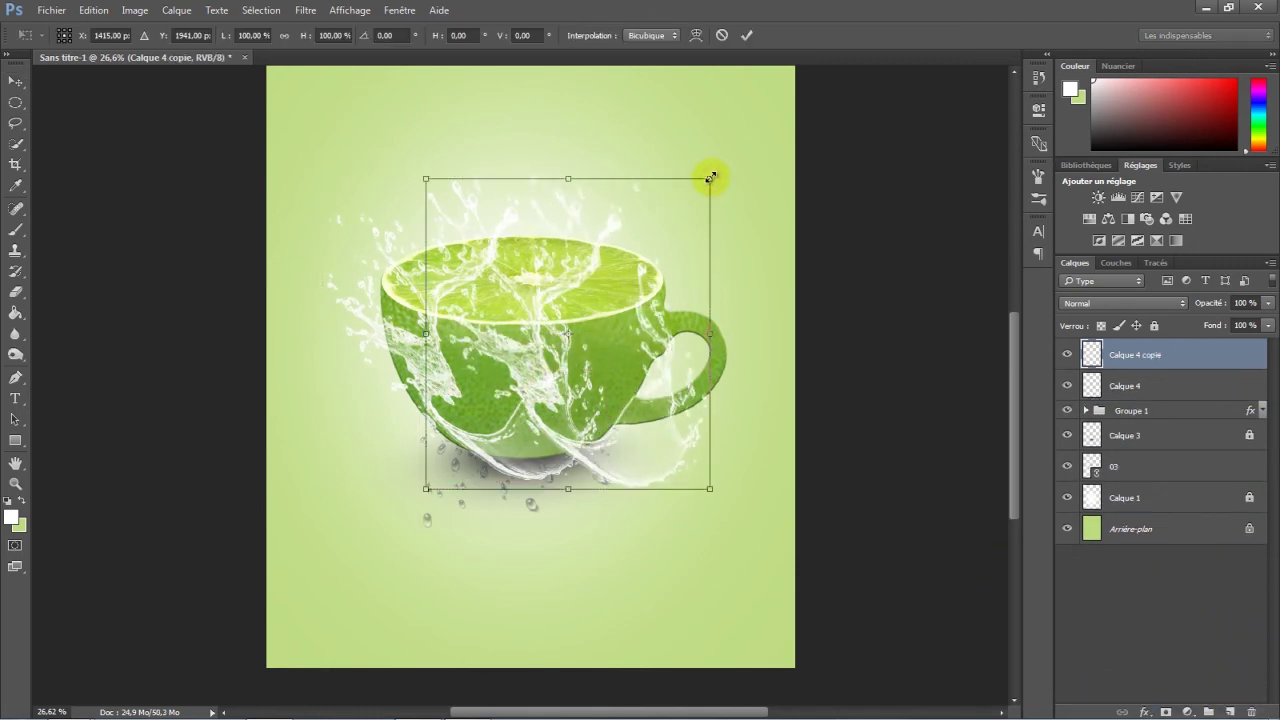
right_click(710, 180)
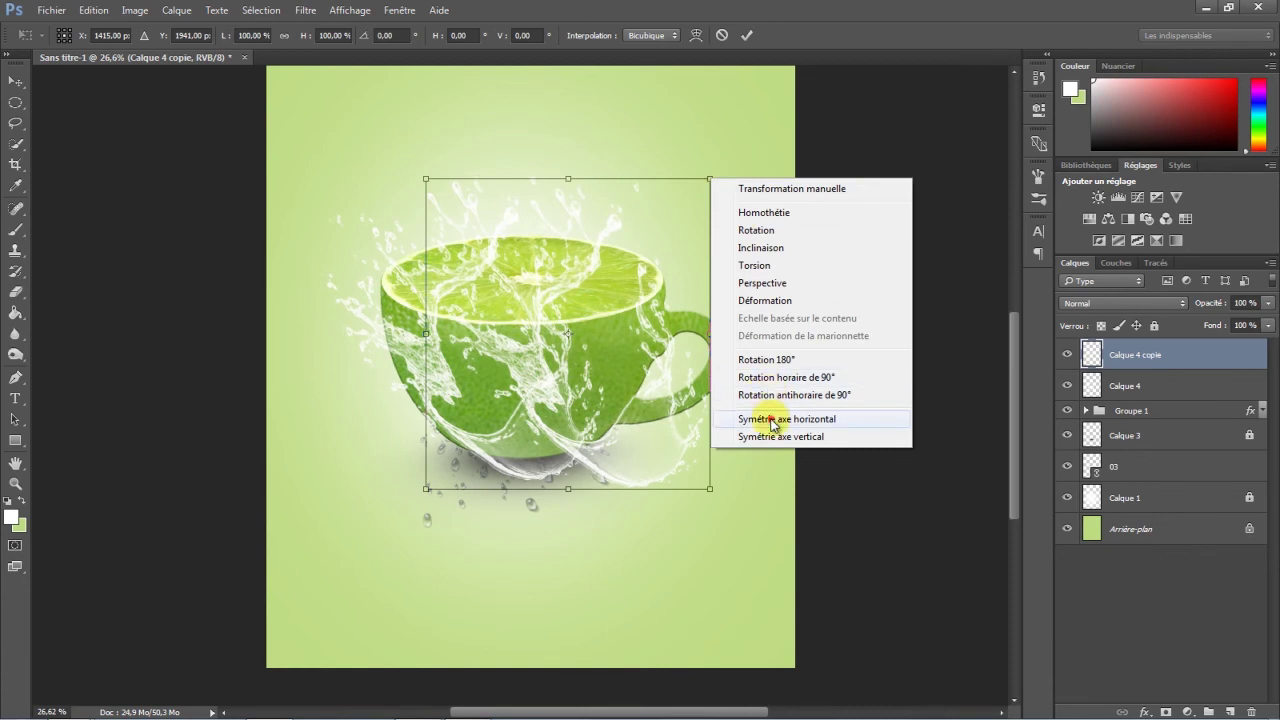
click(772, 420)
drag(600, 372, 649, 369)
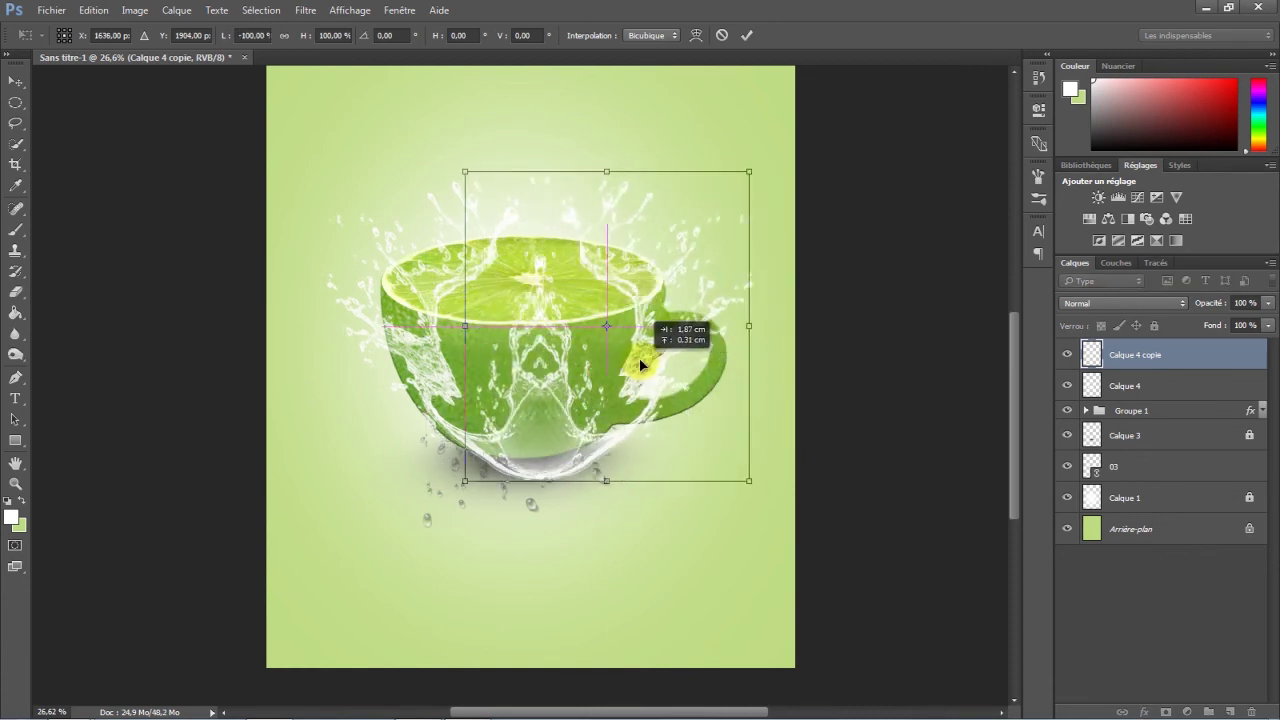
key(Return)
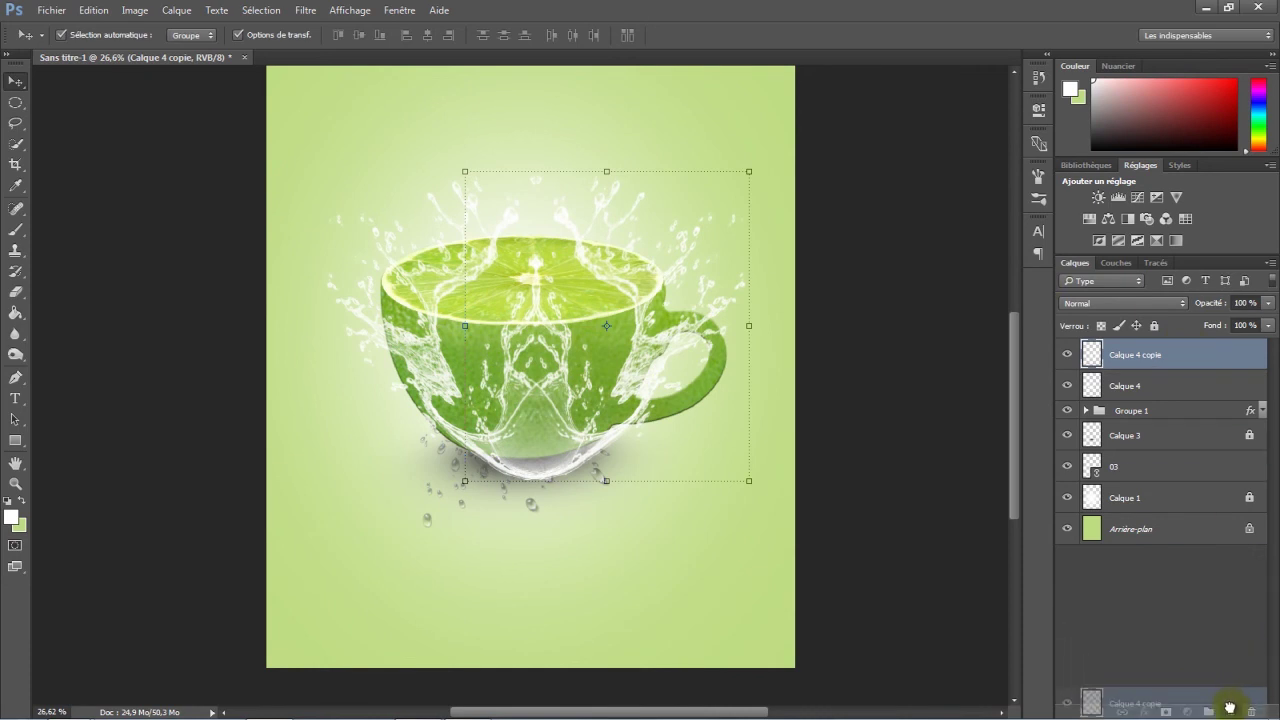
Step: Duplicate it as Calque 4 copie 2 below Calque 3 and warp it to spray high above the cup
drag(1189, 350, 1230, 711)
drag(1207, 360, 1189, 493)
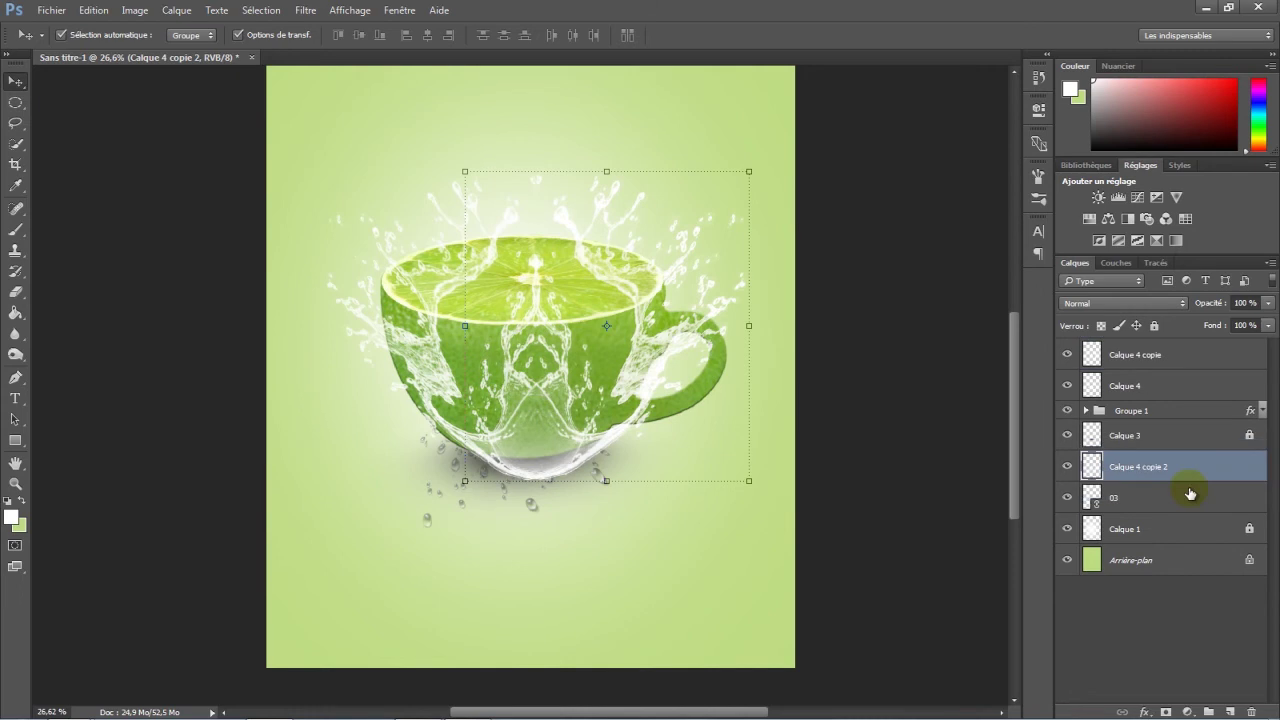
click(746, 171)
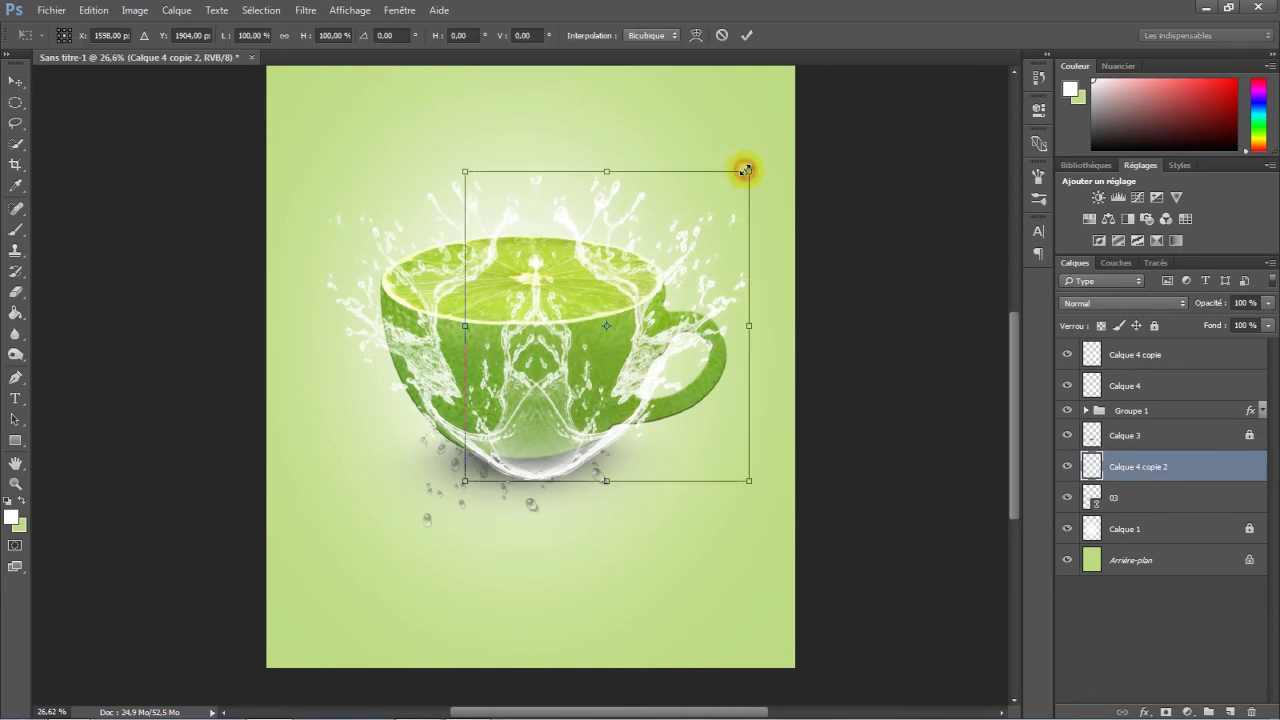
click(696, 35)
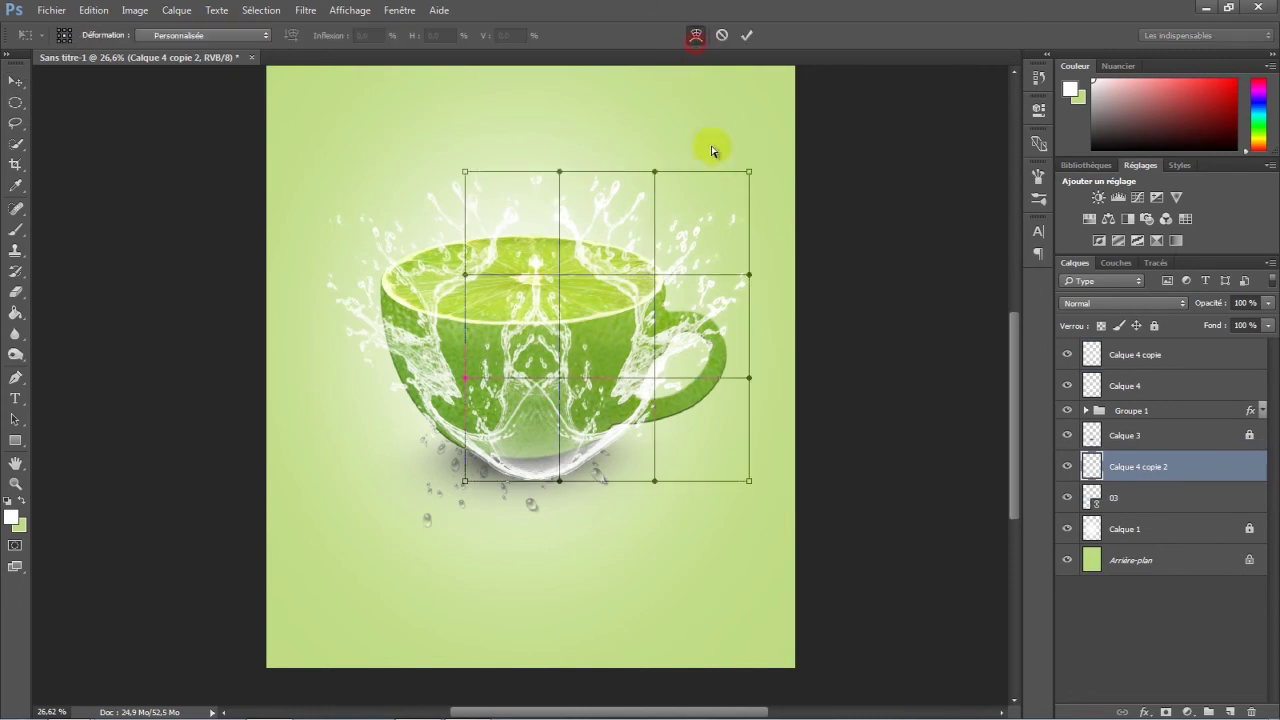
drag(749, 172, 692, 70)
drag(559, 171, 381, 156)
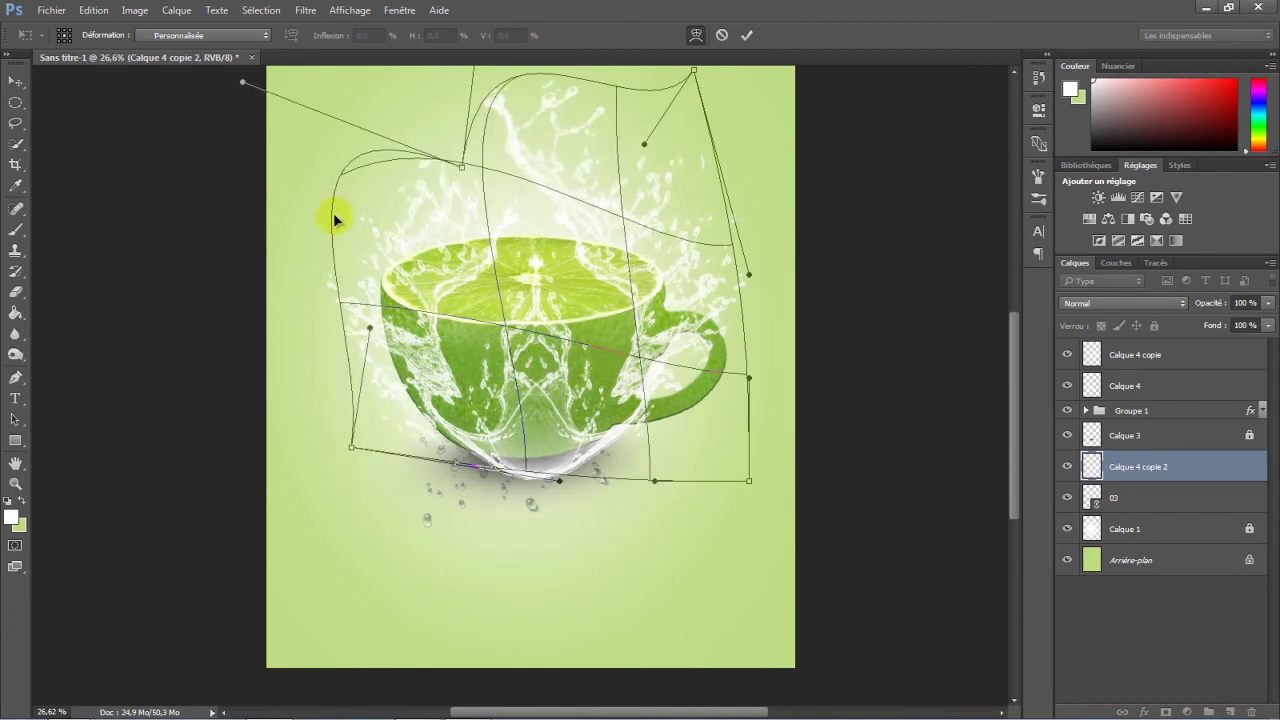
drag(464, 460, 263, 73)
drag(693, 70, 754, 98)
drag(539, 111, 549, 107)
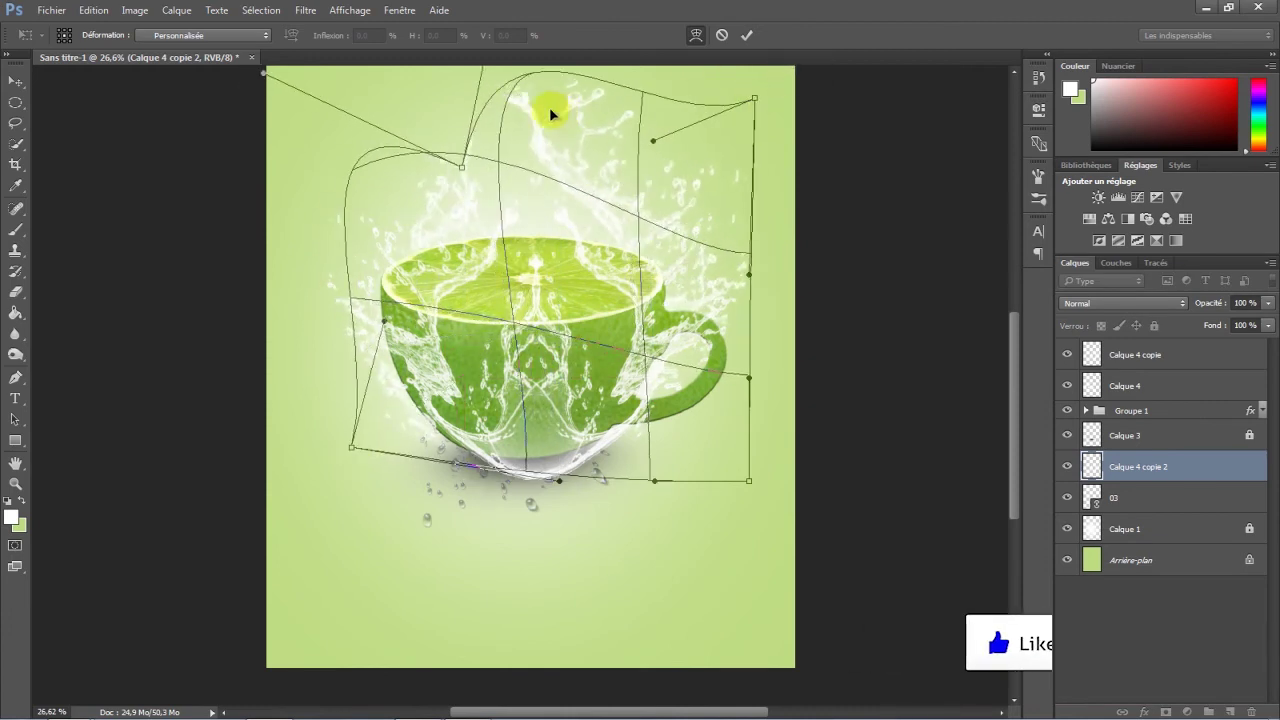
click(747, 40)
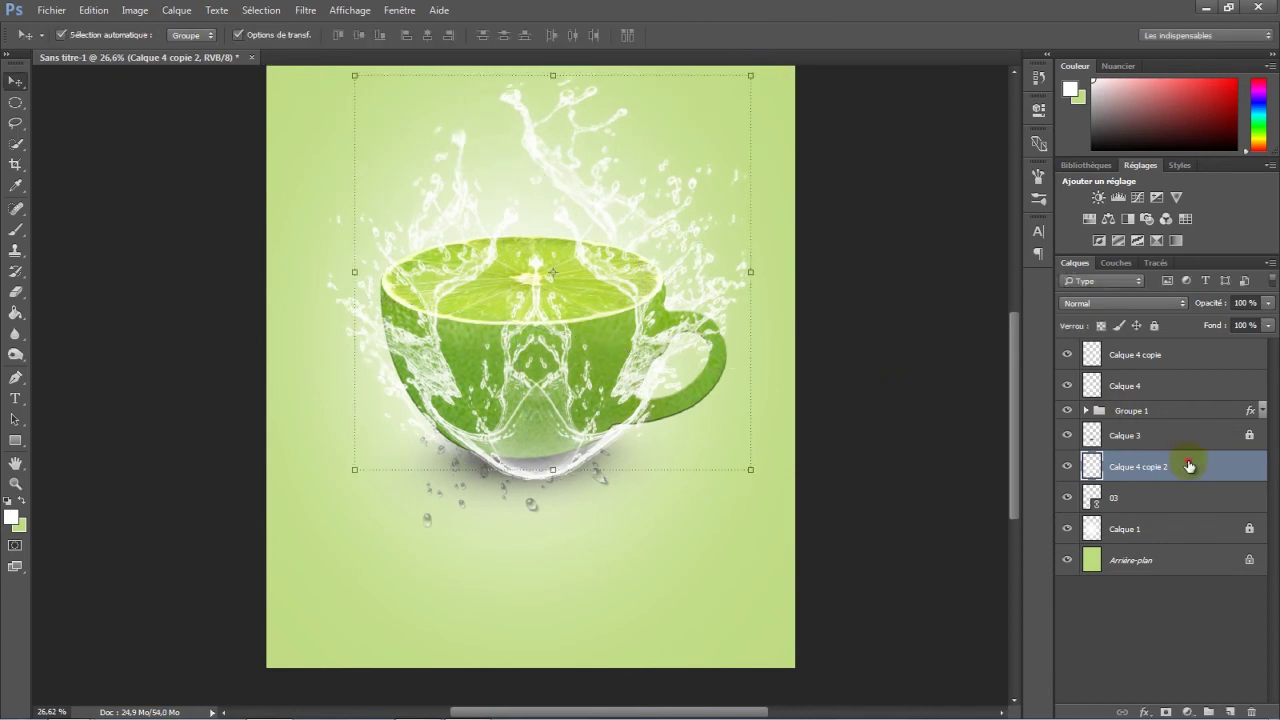
Step: Lock Calque 4 copie 2 and lower Calque 4 and Calque 4 copie opacity to about 70%
click(1155, 326)
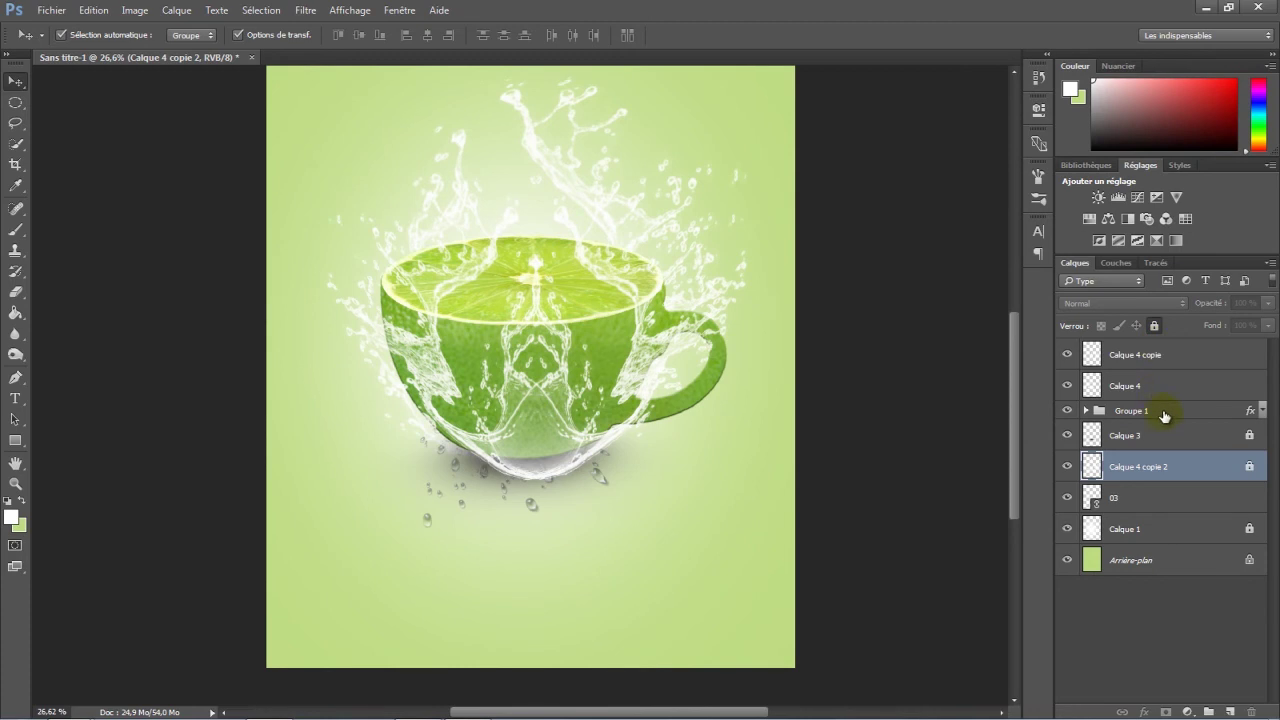
click(1162, 385)
drag(1216, 308, 1201, 309)
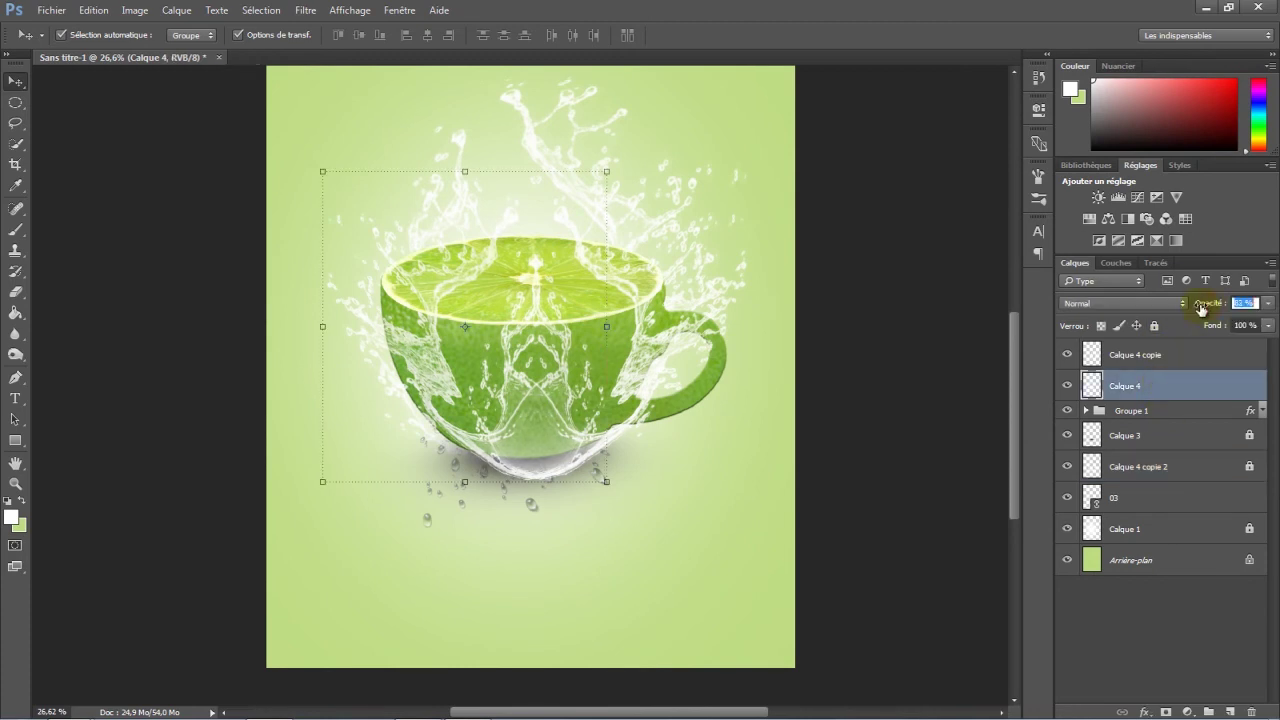
click(1200, 355)
drag(1203, 310, 1192, 310)
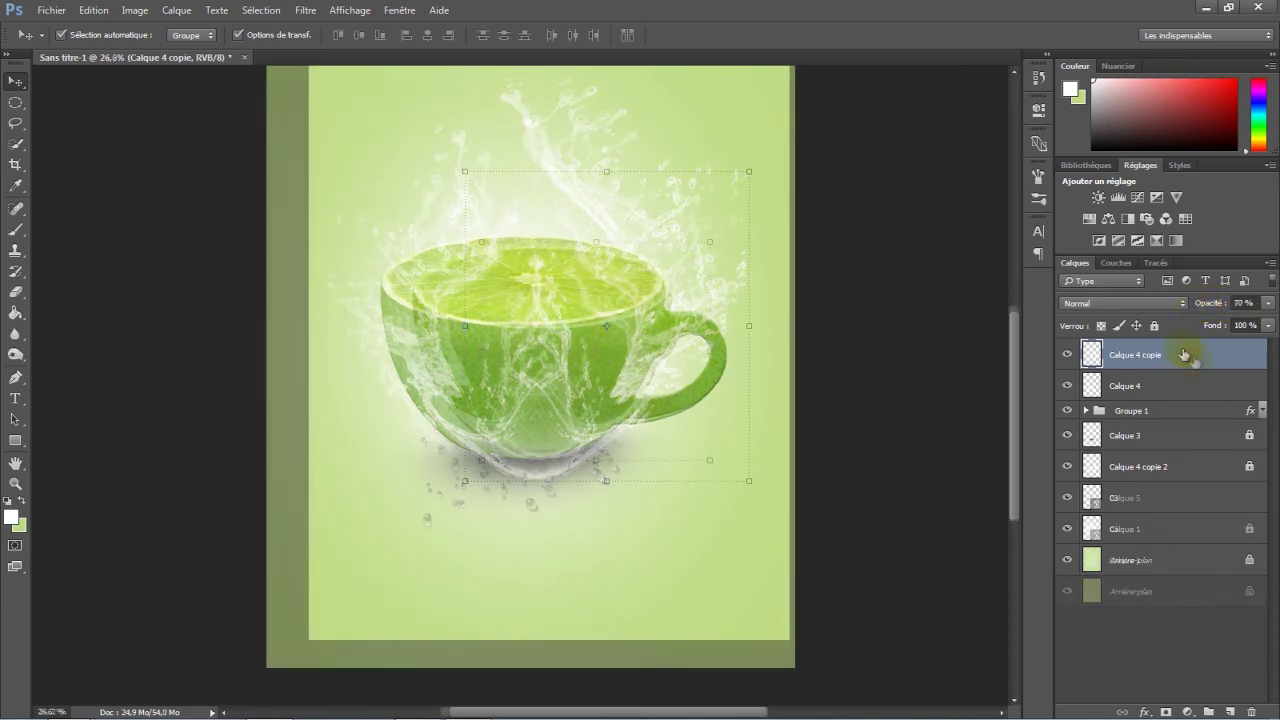
Step: Group the two splash layers into Groupe 2 and Calque 3 through 03 into Groupe 3
shift+click(1190, 390)
mouse_move(1214, 395)
mouse_down()
mouse_move(1237, 699)
mouse_move(1211, 711)
mouse_up()
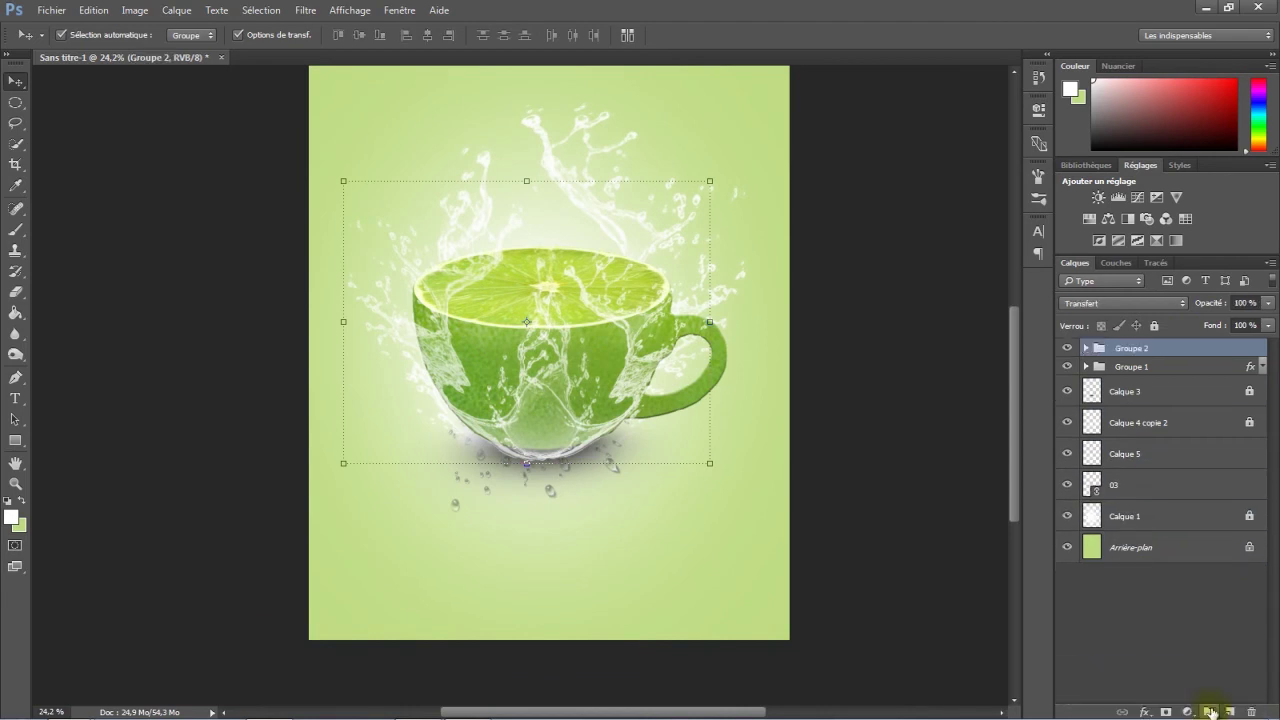
click(1200, 398)
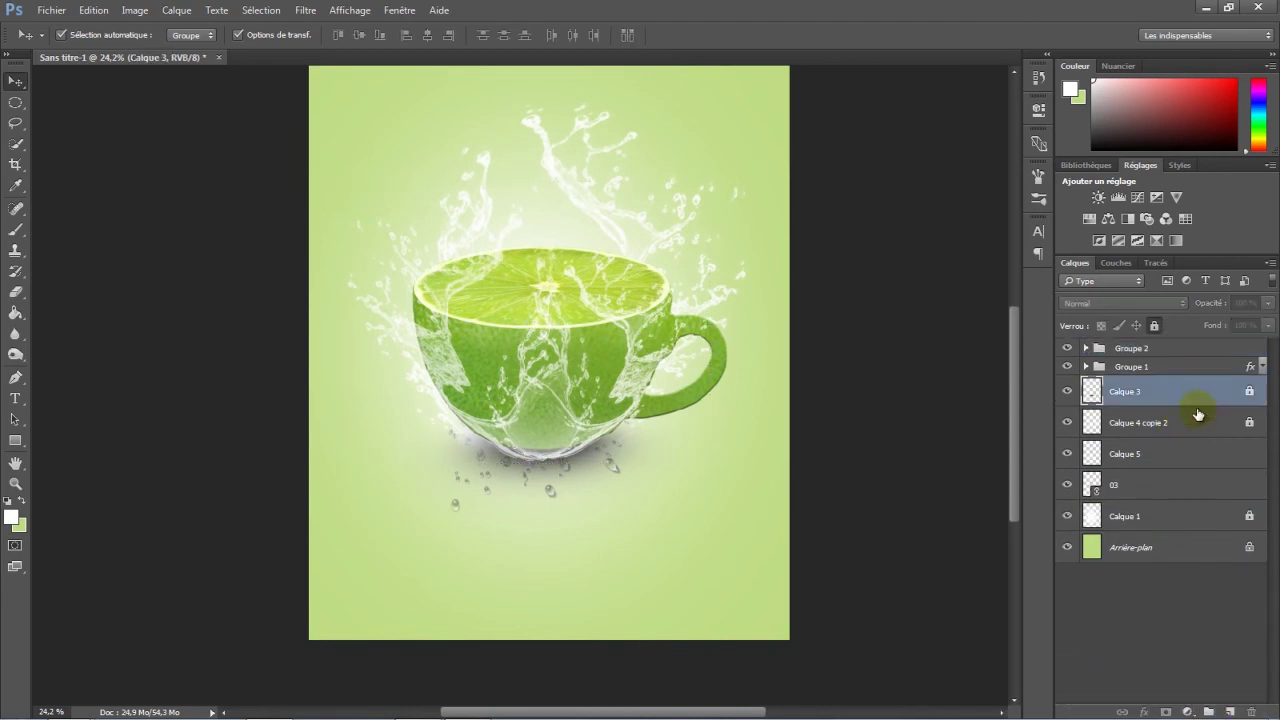
shift+click(1175, 485)
drag(1175, 485, 1211, 711)
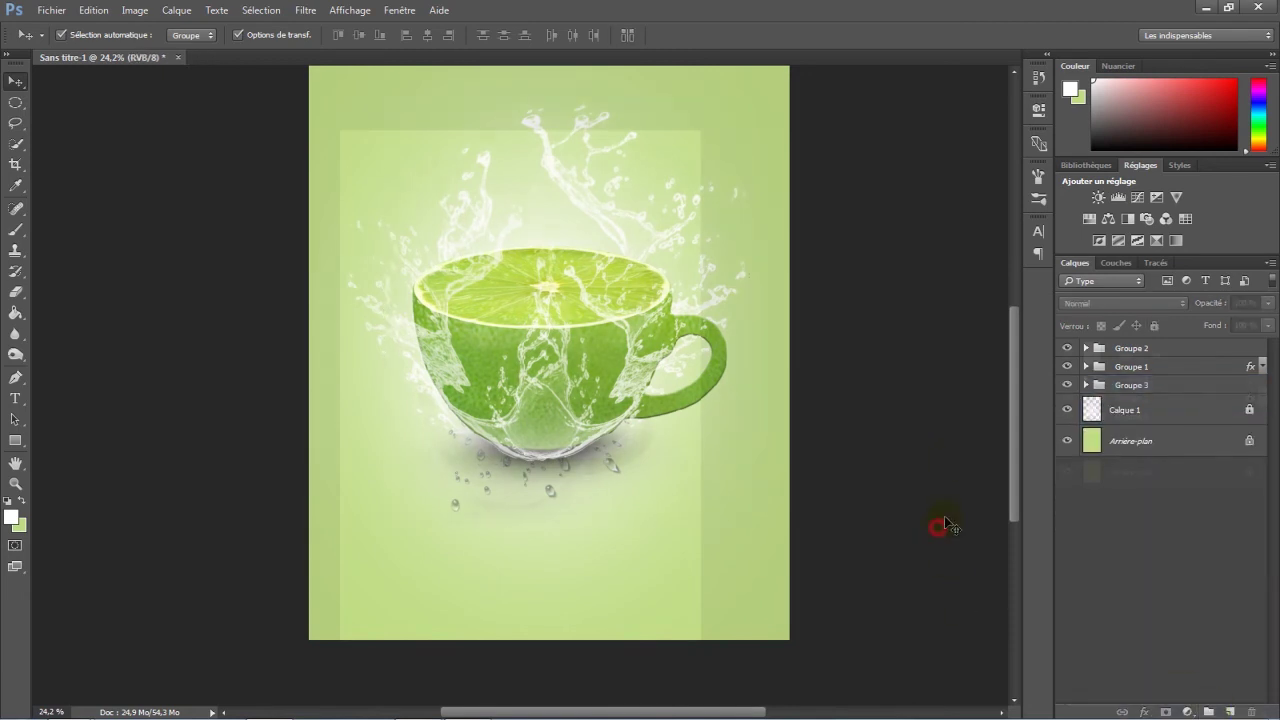
Step: Place the feuille5 leaf image as a linked layer above the cup
click(60, 10)
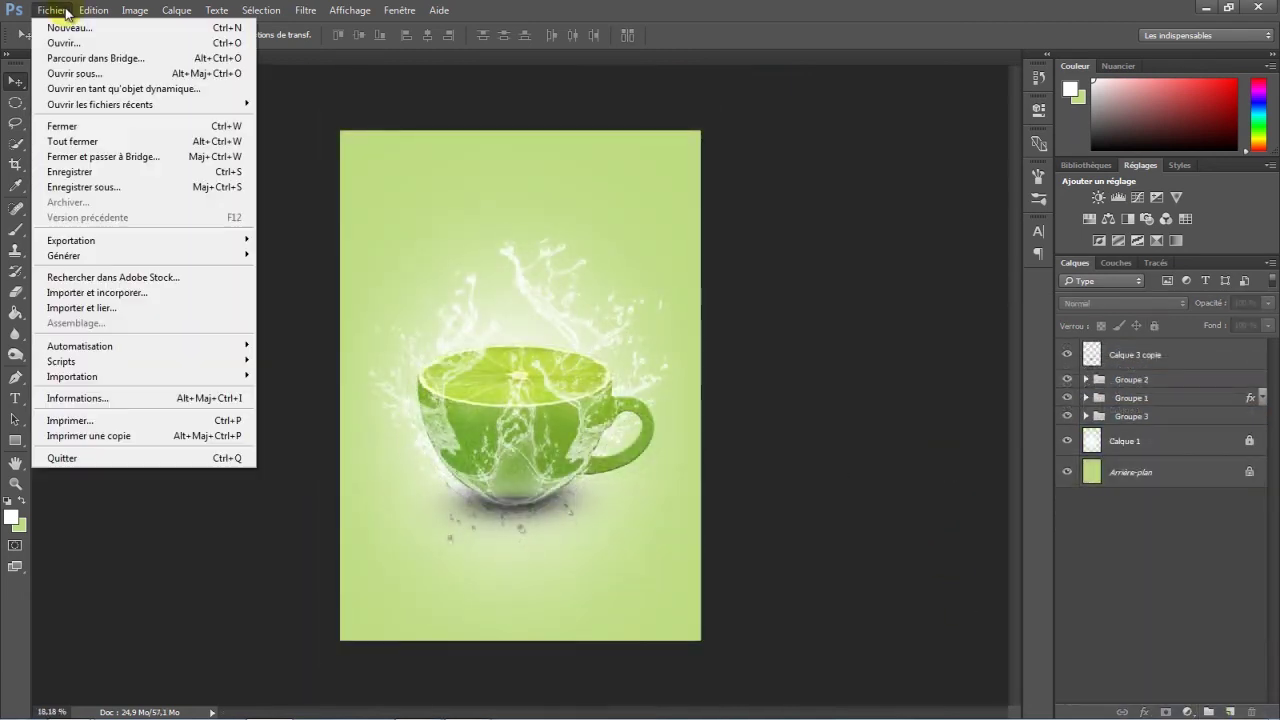
click(107, 307)
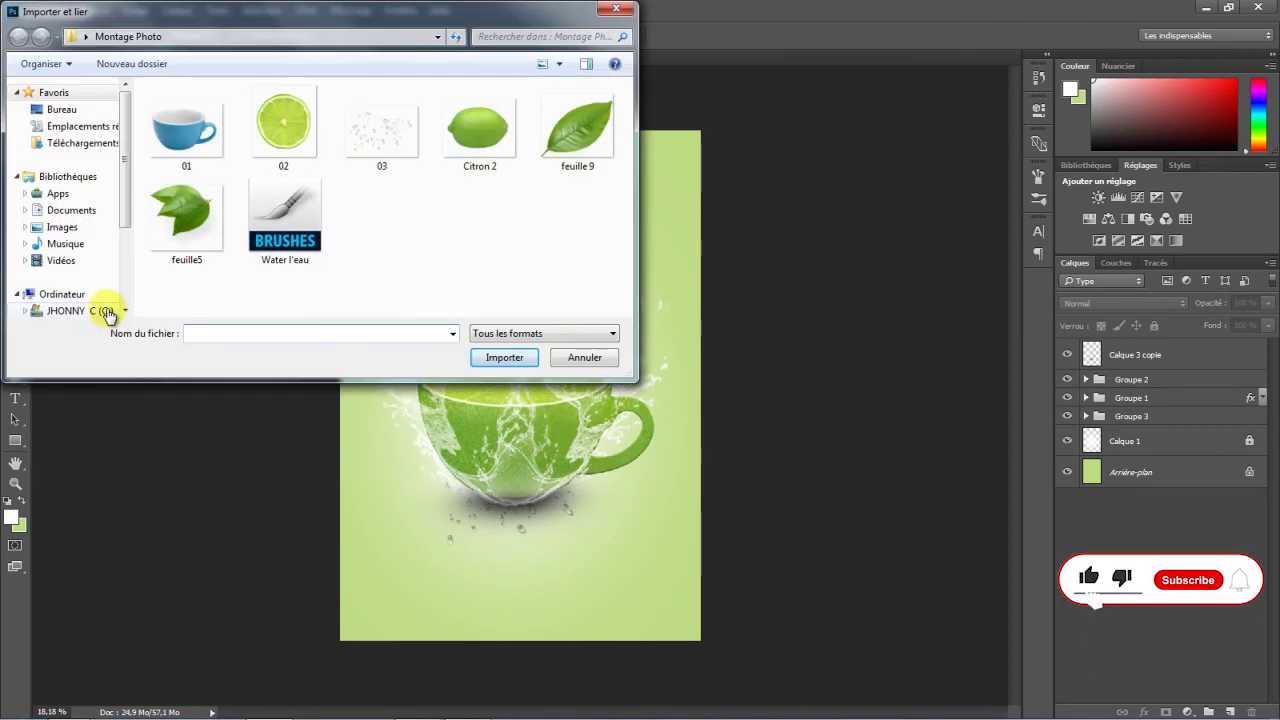
click(182, 214)
click(494, 356)
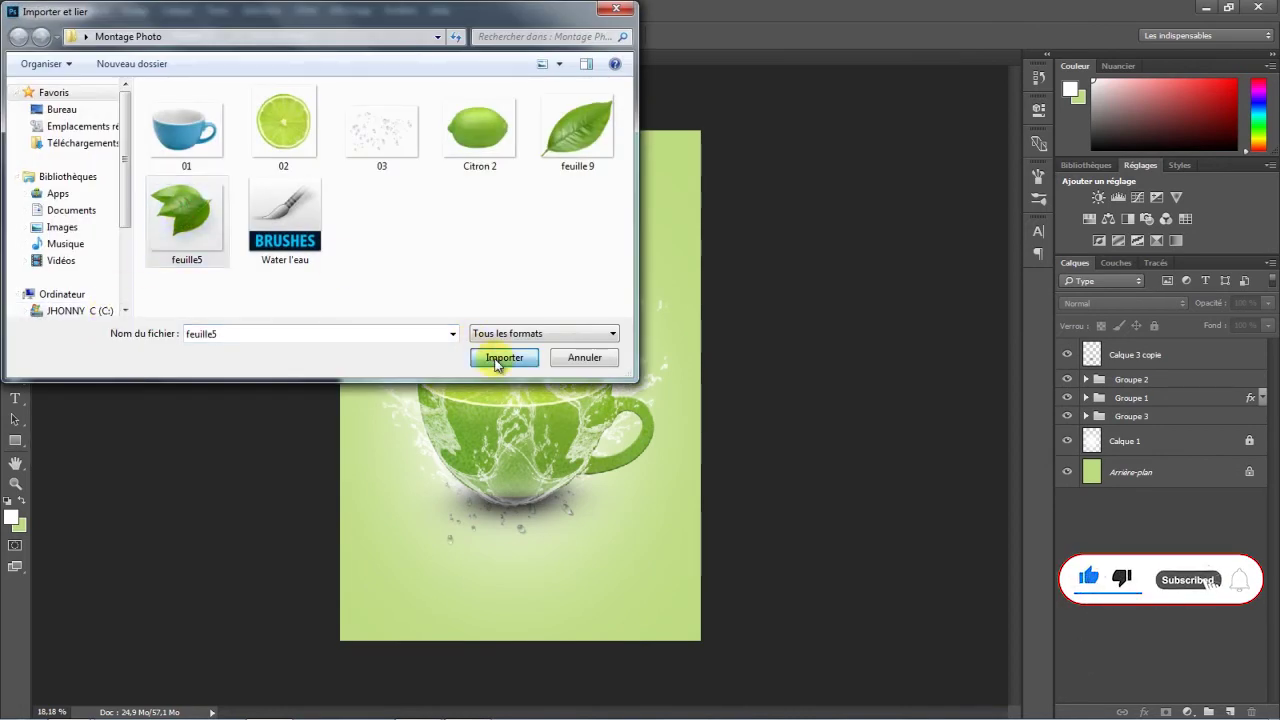
drag(535, 343, 523, 303)
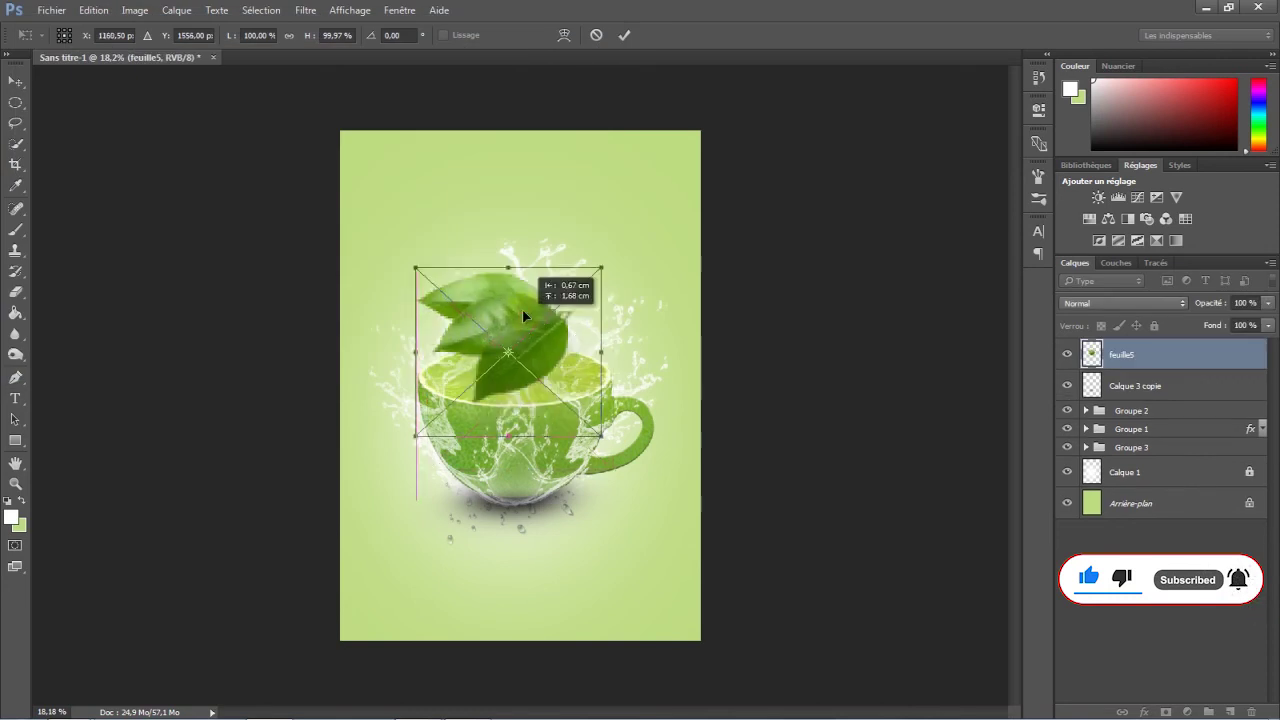
click(624, 36)
Step: Rotate the leaves about 84° and shrink them to 67% just above the cup
key(ctrl+t)
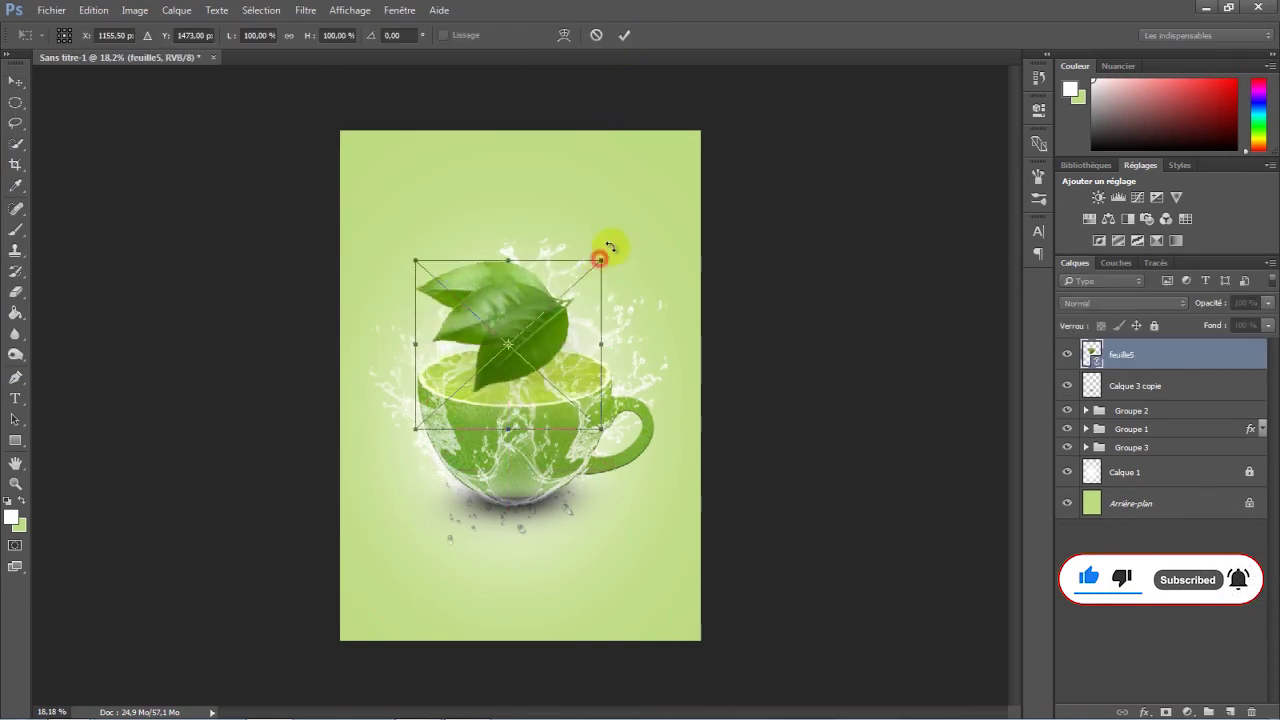
drag(617, 240, 606, 421)
drag(565, 336, 566, 236)
click(624, 36)
key(ctrl+t)
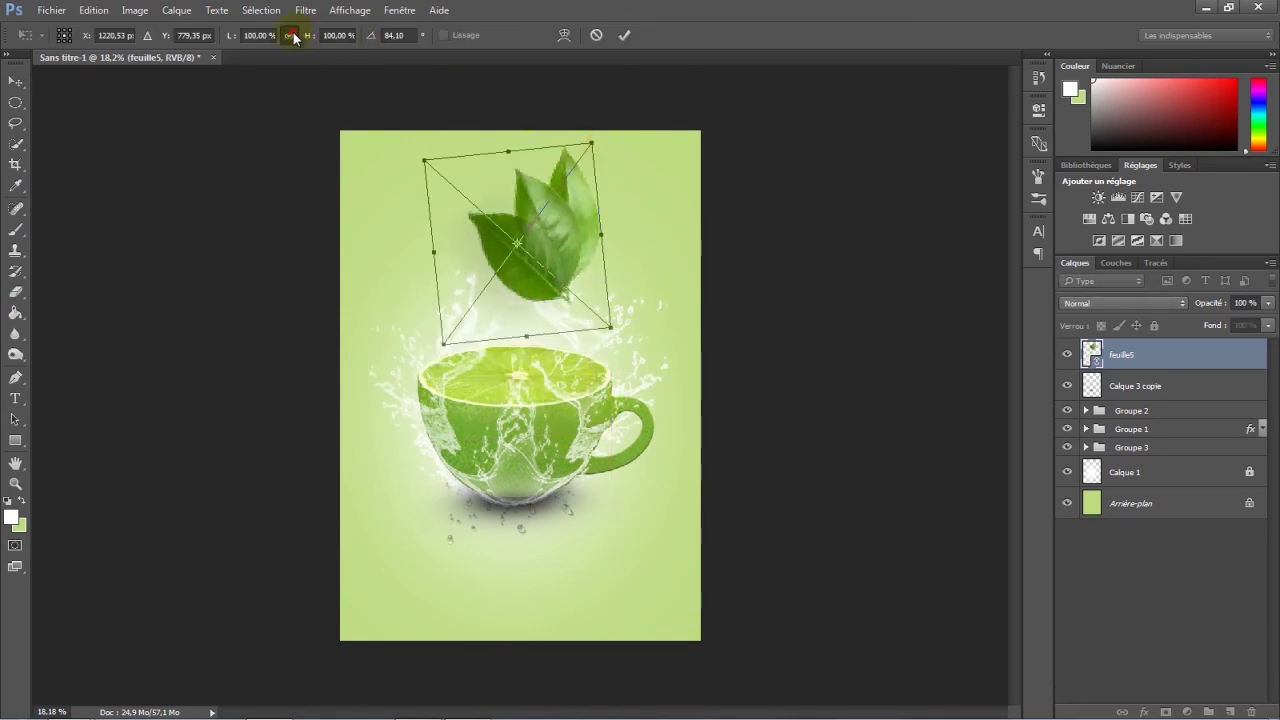
drag(305, 40, 278, 48)
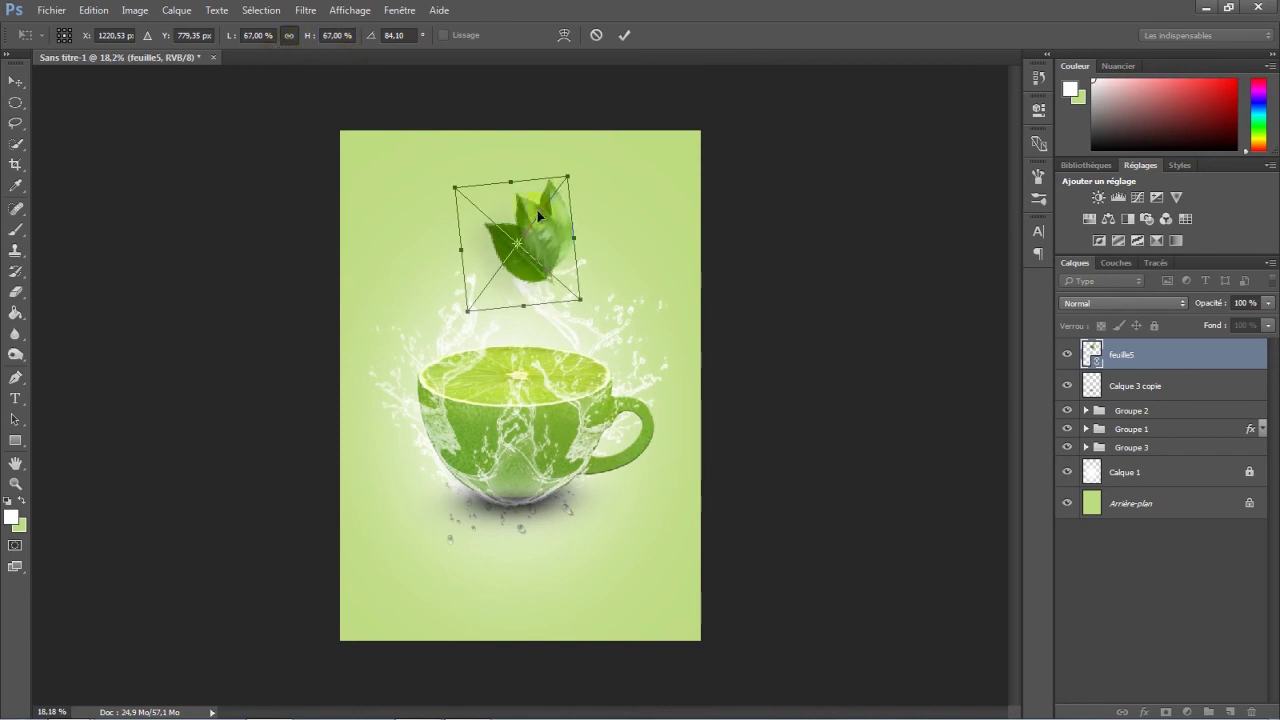
drag(537, 210, 507, 253)
Step: Duplicate feuille5, hide the copy, and move feuille5 below the cup groups at slightly lower opacity
key(Escape)
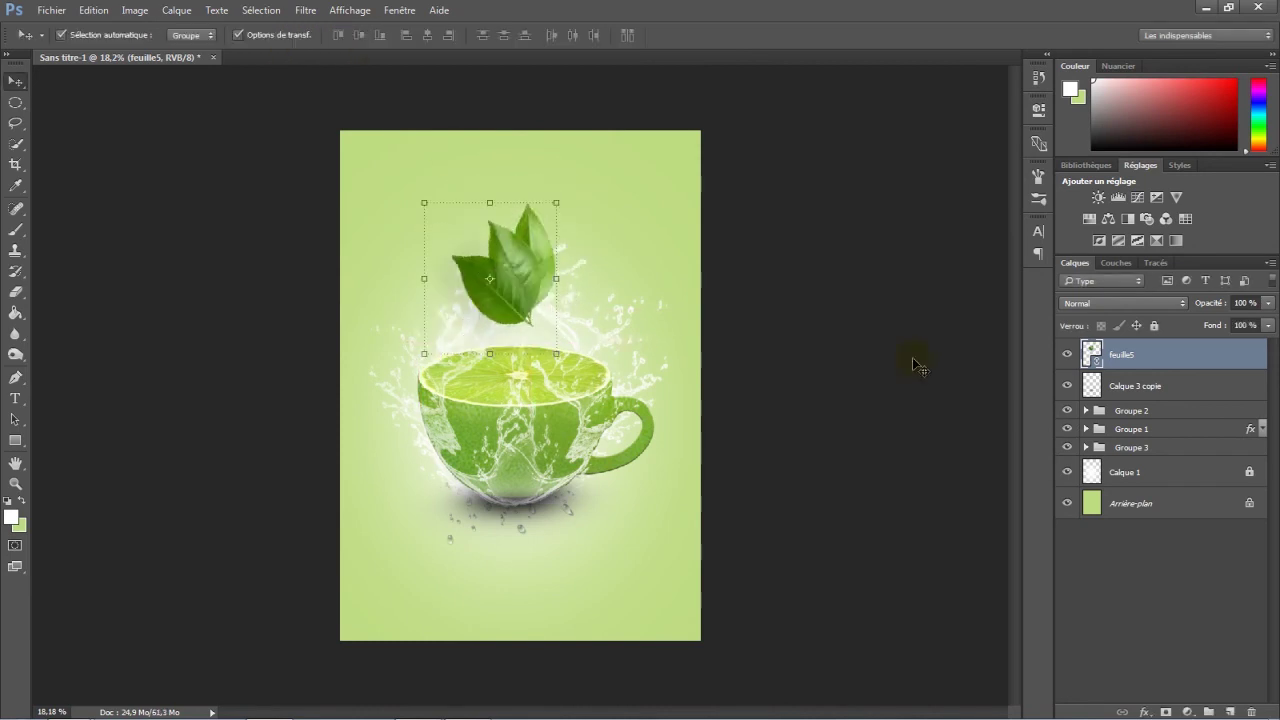
drag(1215, 366, 1230, 711)
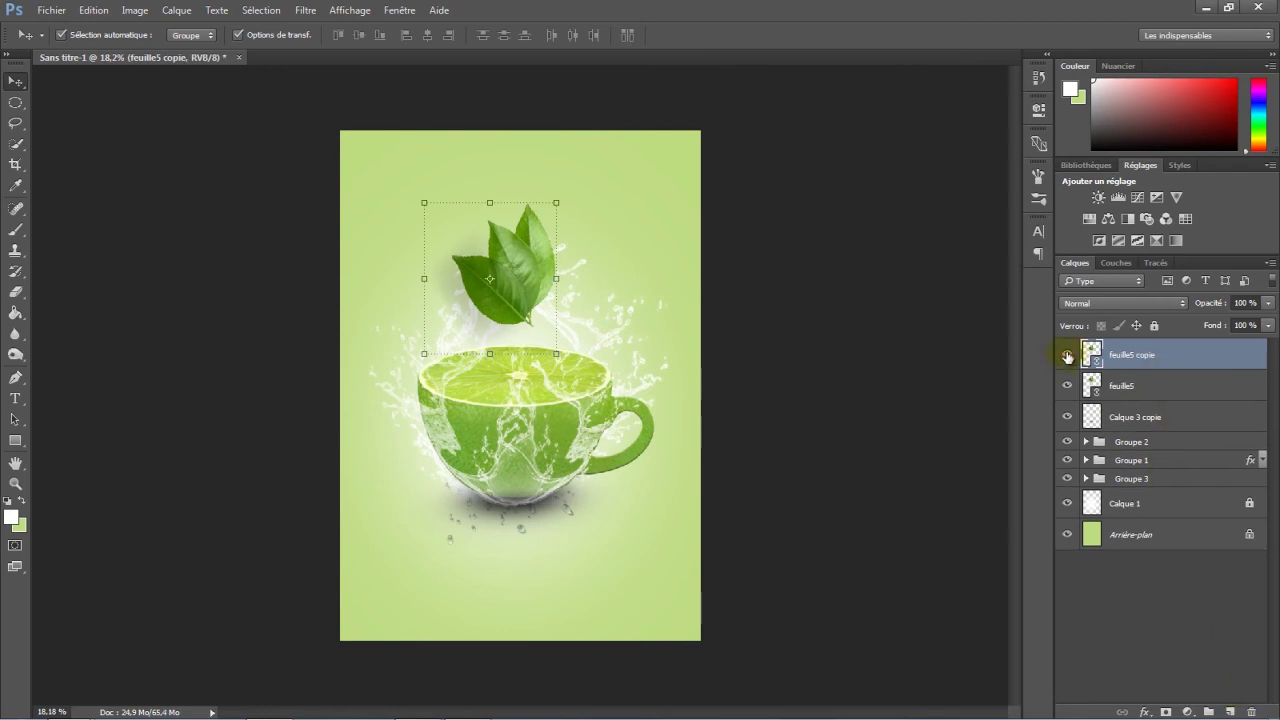
click(1067, 356)
click(1162, 390)
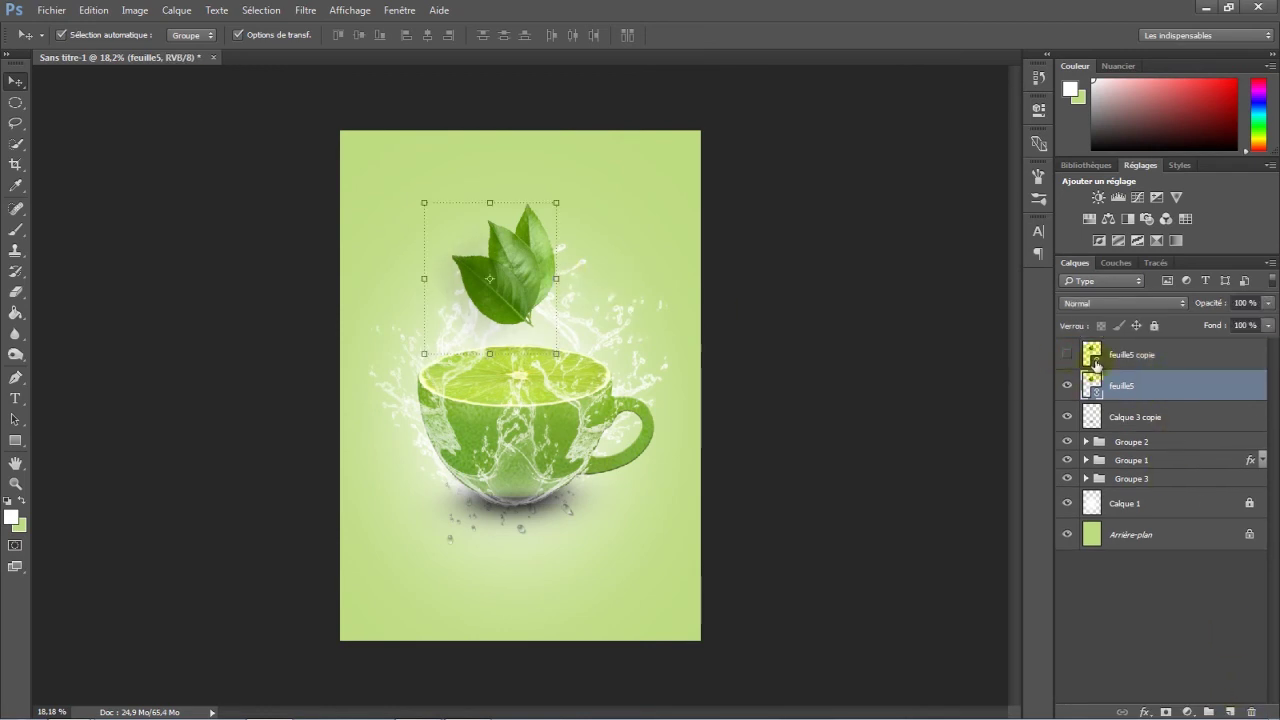
drag(1178, 387, 1170, 505)
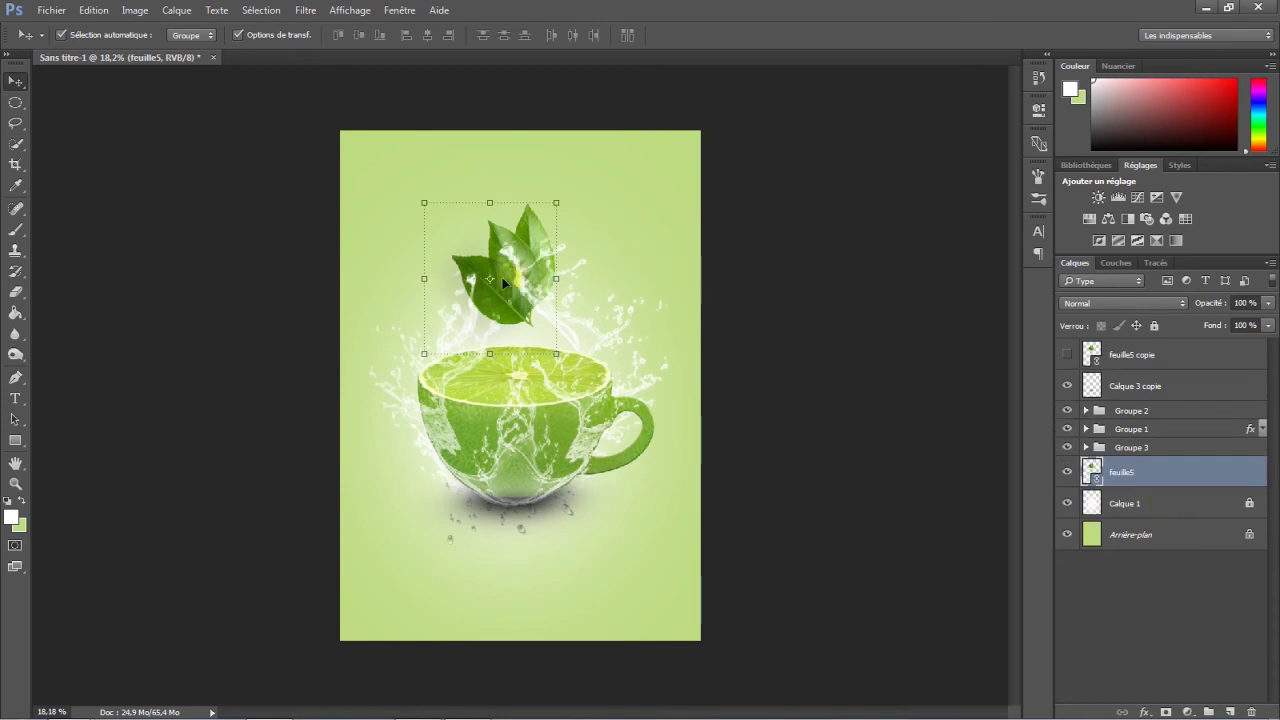
drag(500, 247, 494, 263)
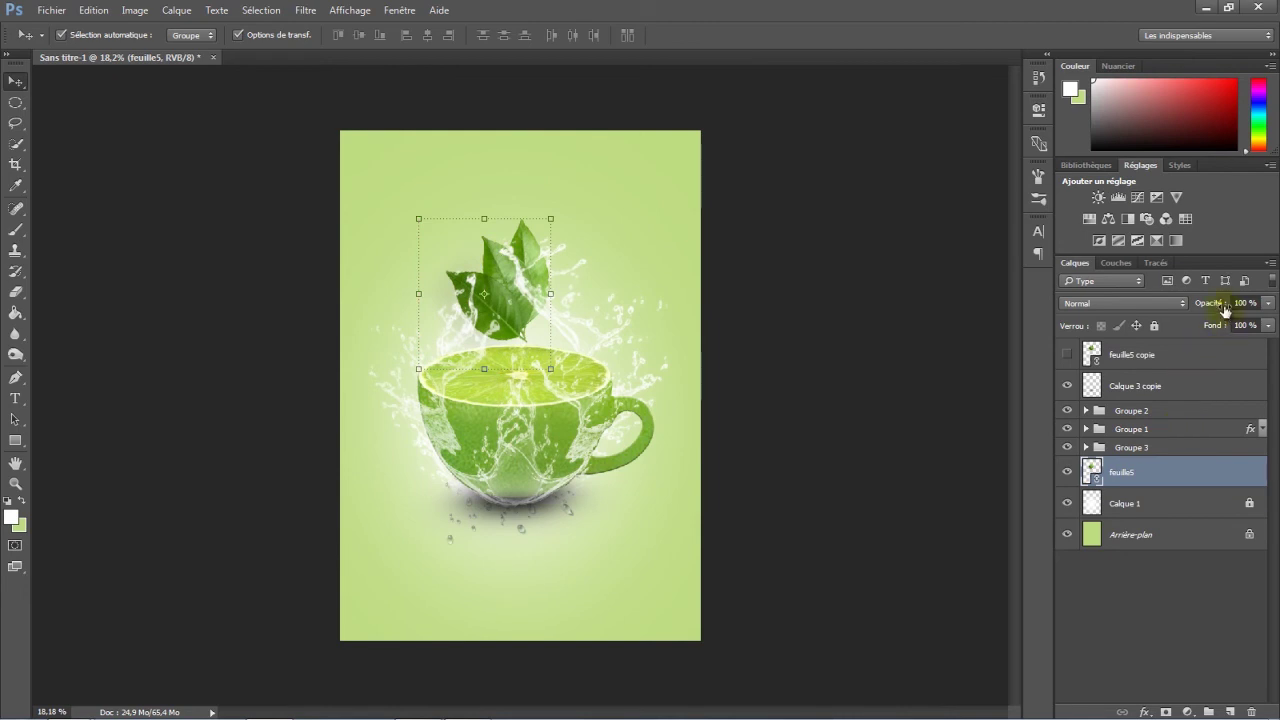
drag(1208, 307, 1196, 311)
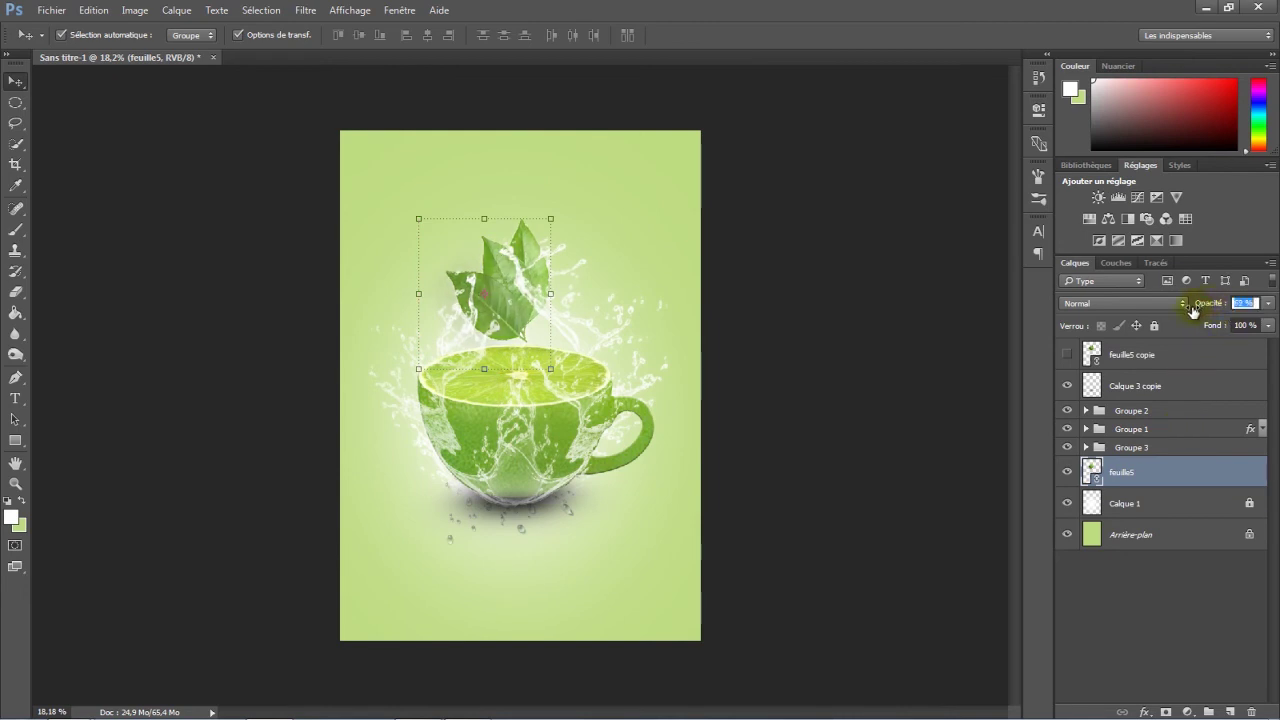
Step: Show feuille5 copie, flip it horizontally, shrink it to the upper right, and set 49% opacity
click(1198, 356)
click(1067, 355)
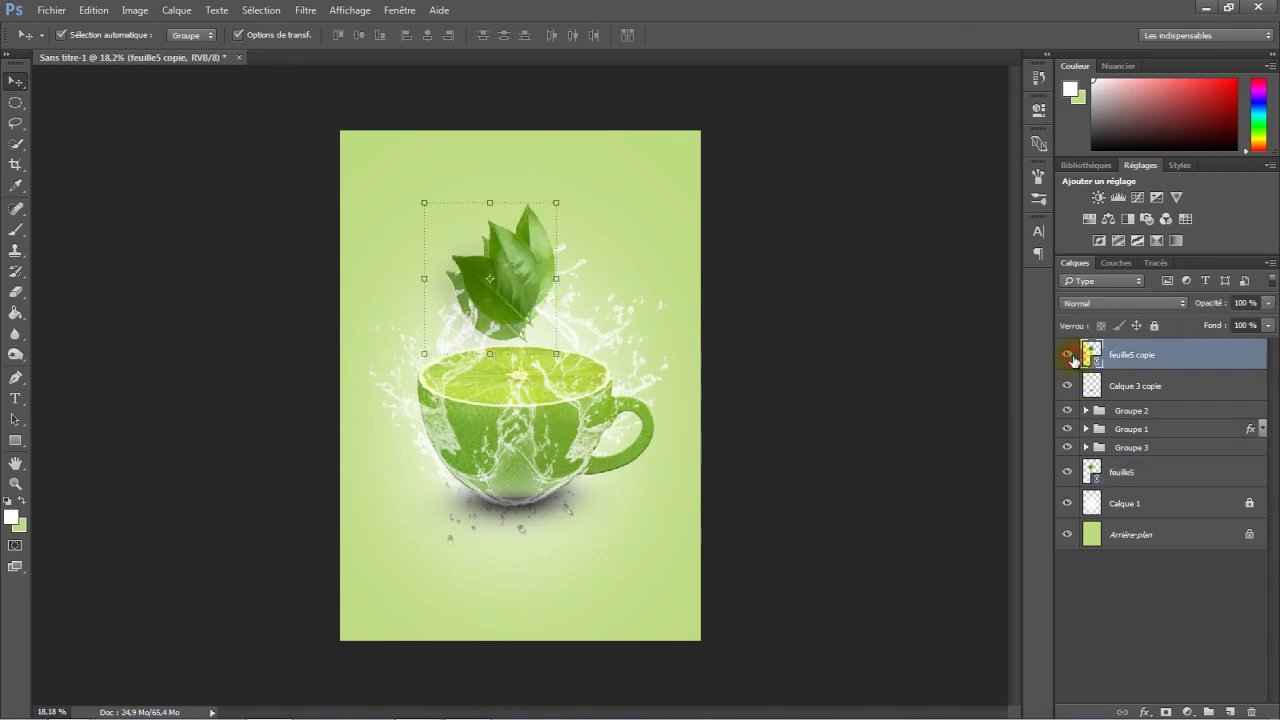
drag(502, 282, 609, 282)
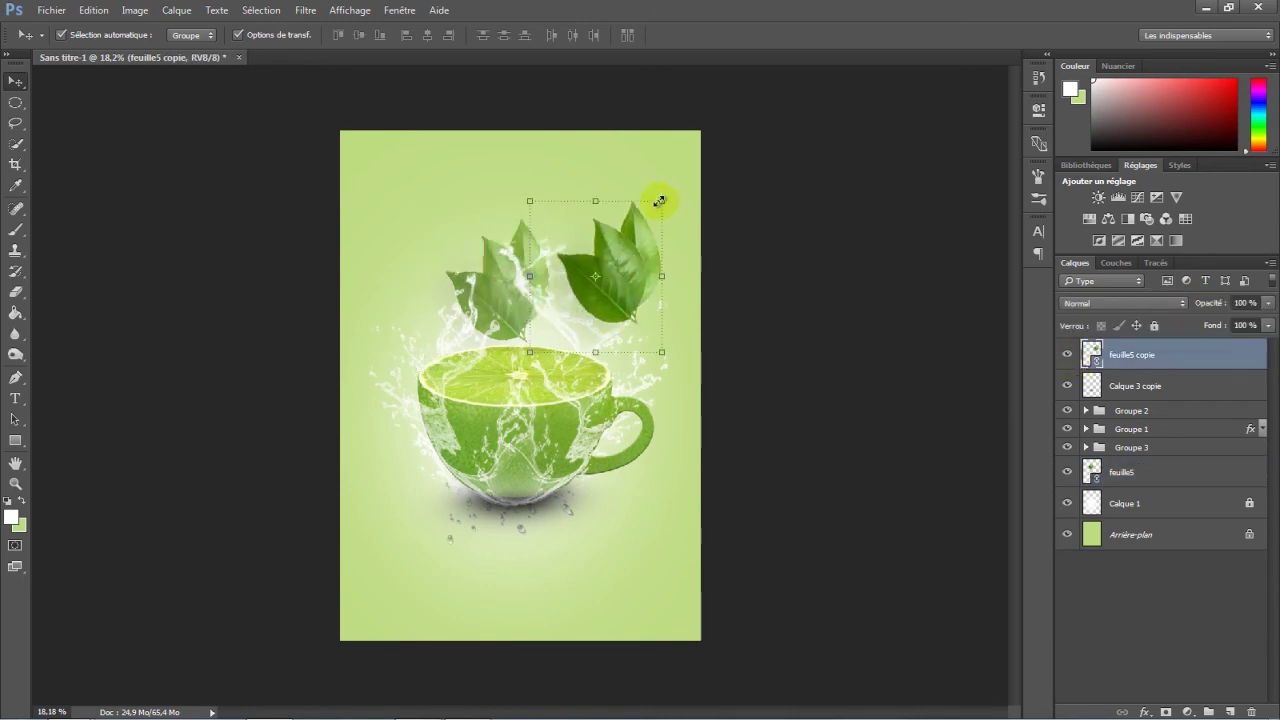
key(ctrl+t)
right_click(624, 252)
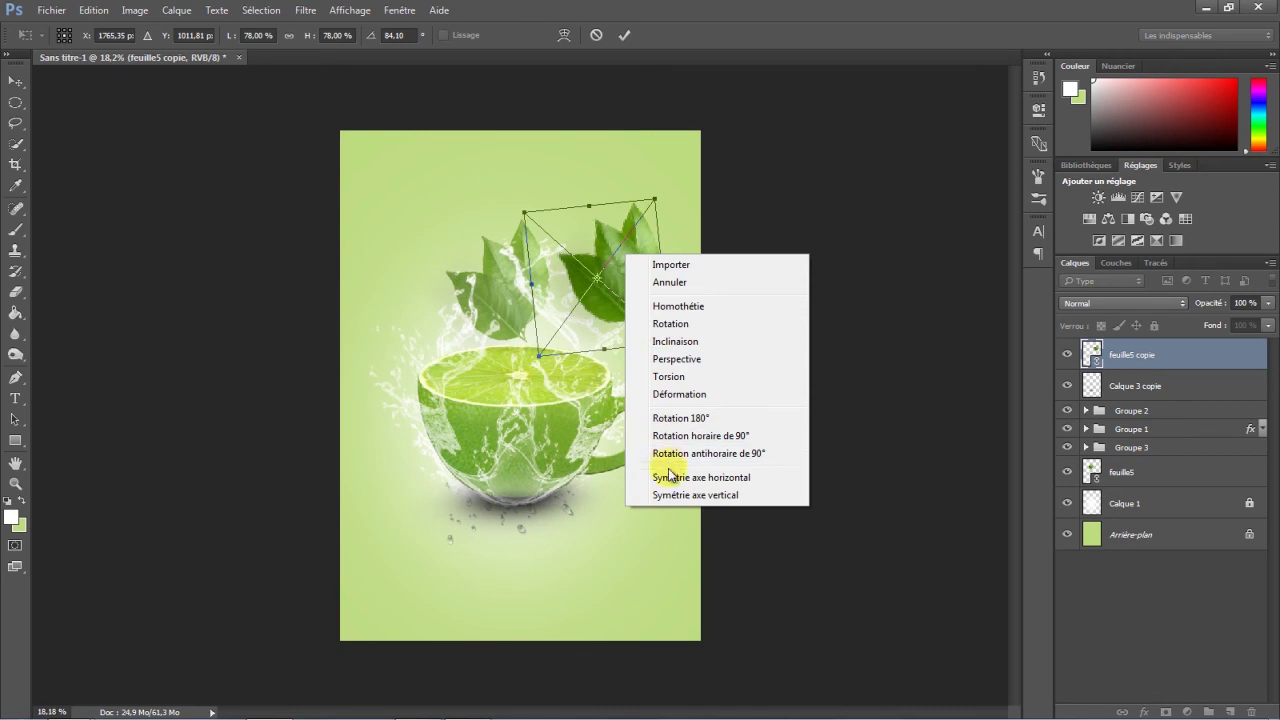
click(660, 473)
drag(654, 355, 625, 330)
key(Return)
key(4)
key(9)
drag(600, 262, 622, 244)
click(64, 13)
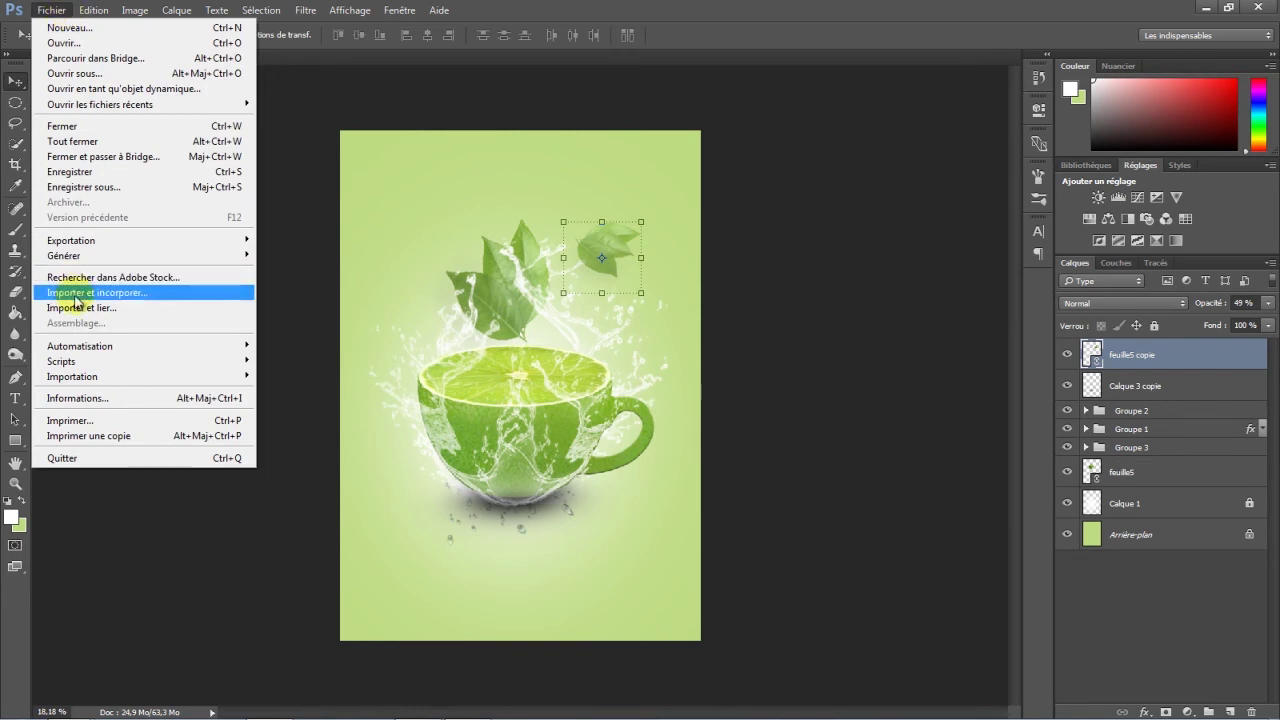
Step: Place the feuille 9 leaf, rotate it about -78° and shrink it beside the cup
click(74, 308)
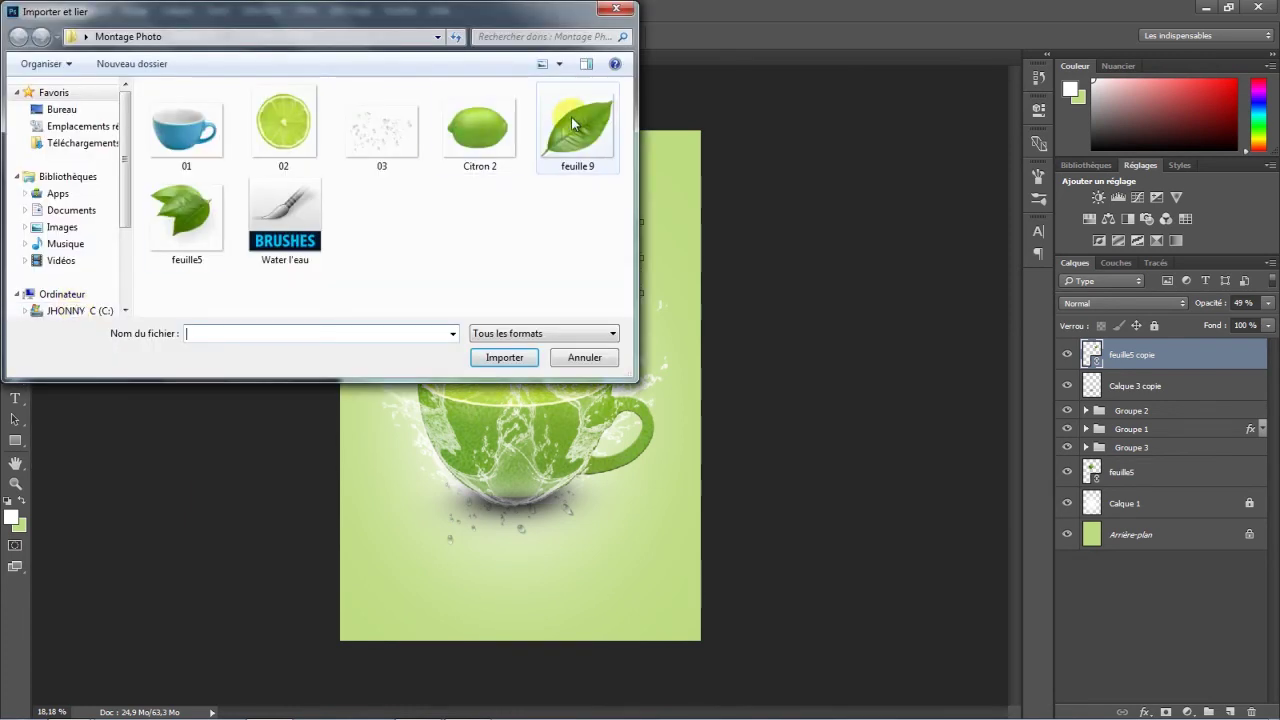
click(577, 128)
click(523, 360)
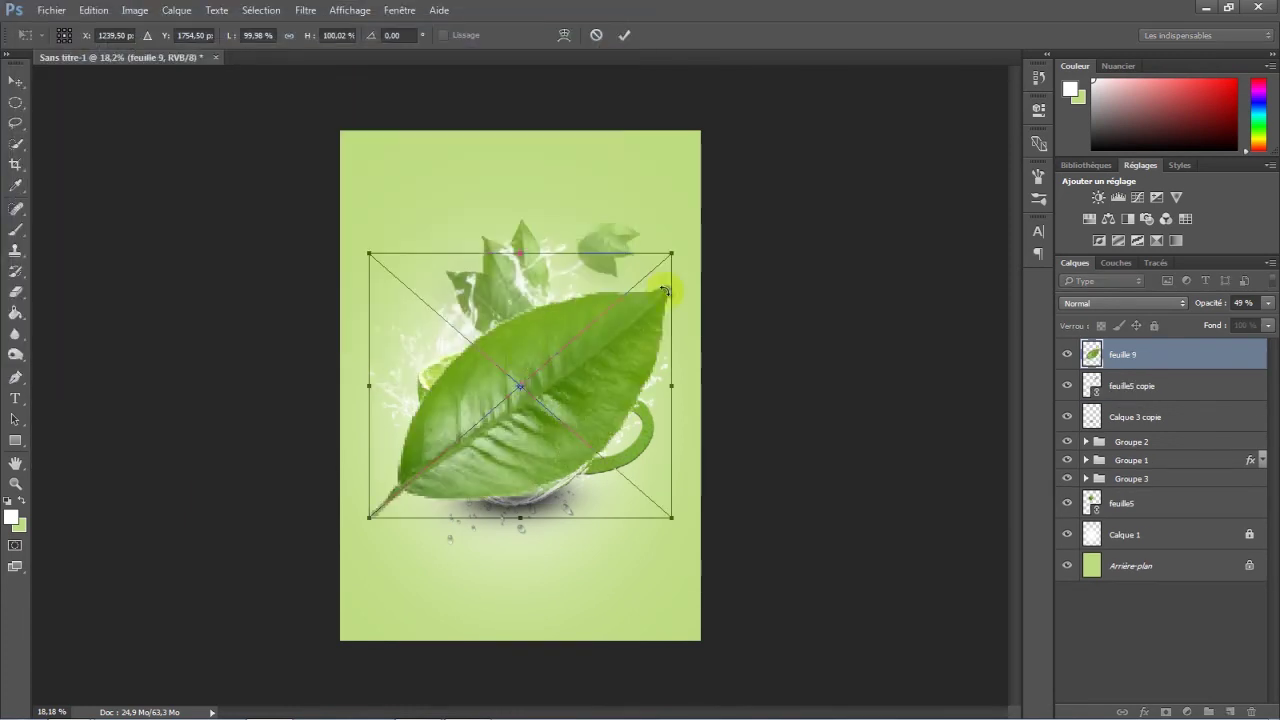
drag(690, 242, 424, 209)
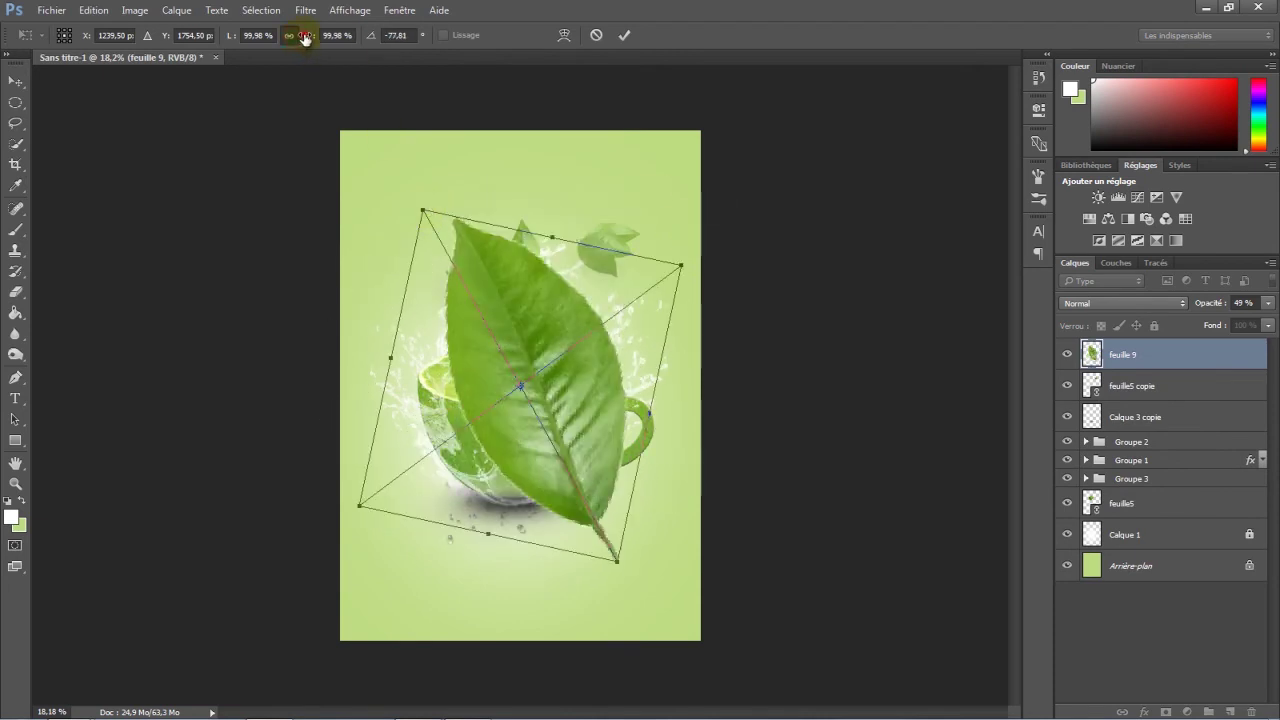
drag(305, 38, 263, 50)
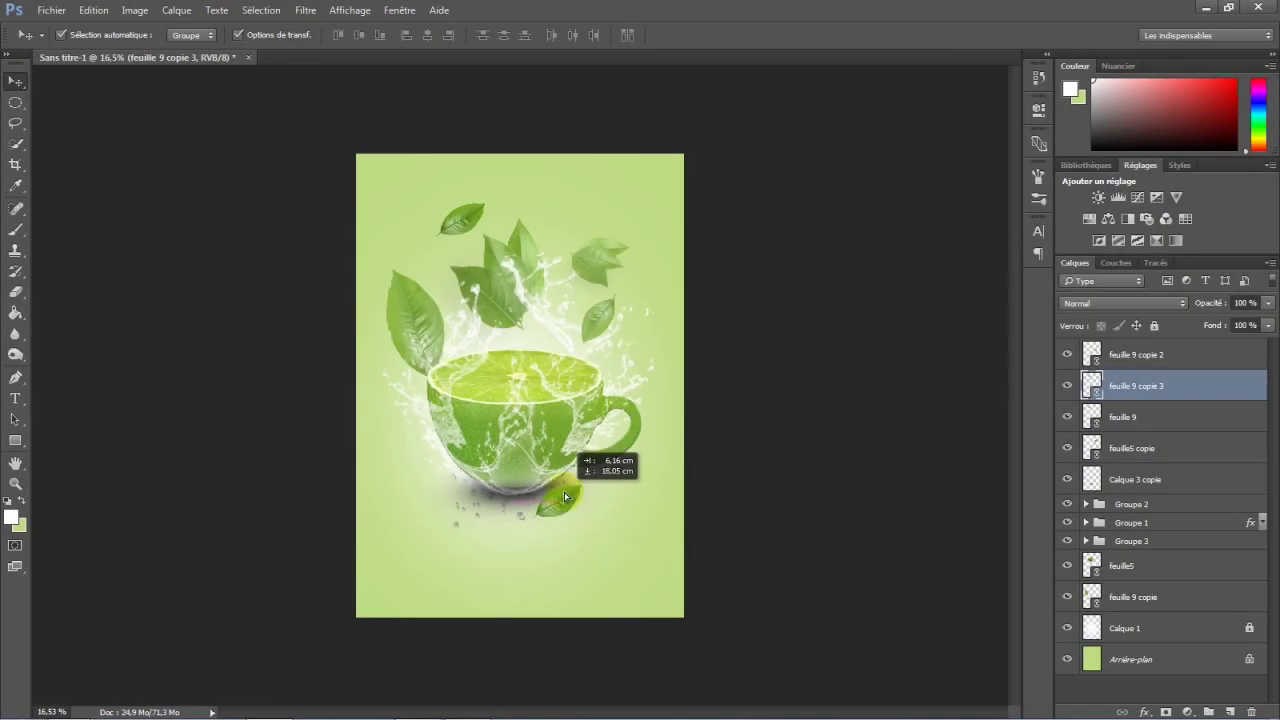
mouse_move(565, 496)
mouse_down()
mouse_move(617, 459)
mouse_move(591, 497)
mouse_up()
key(ctrl+t)
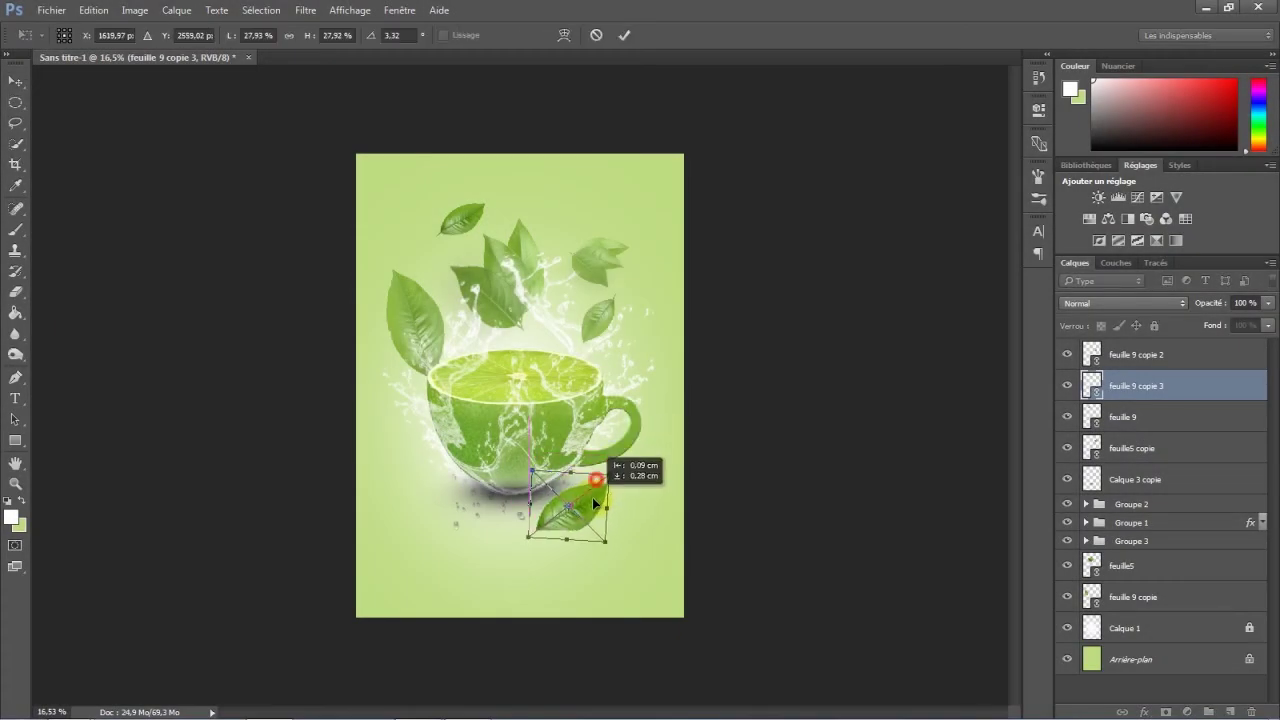
click(624, 35)
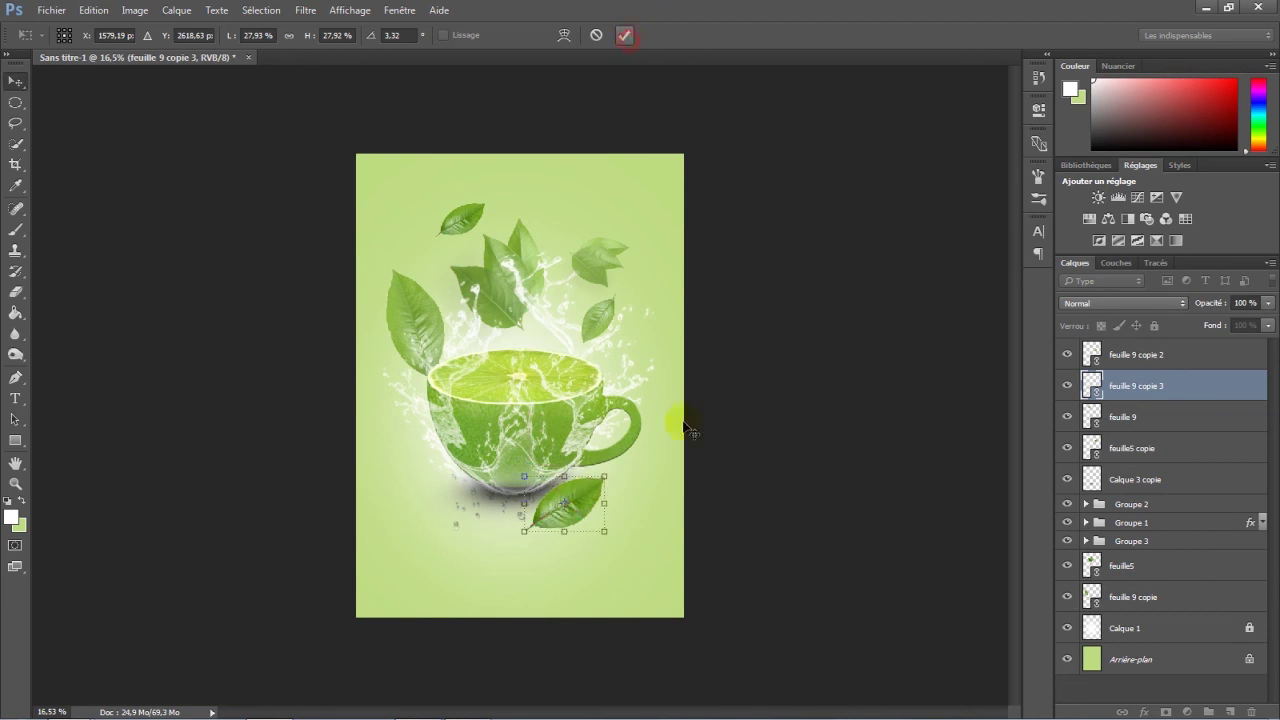
Step: Add an Ombre portée in #272727 at 90% opacity, distance 0, size 57 px
double_click(1204, 386)
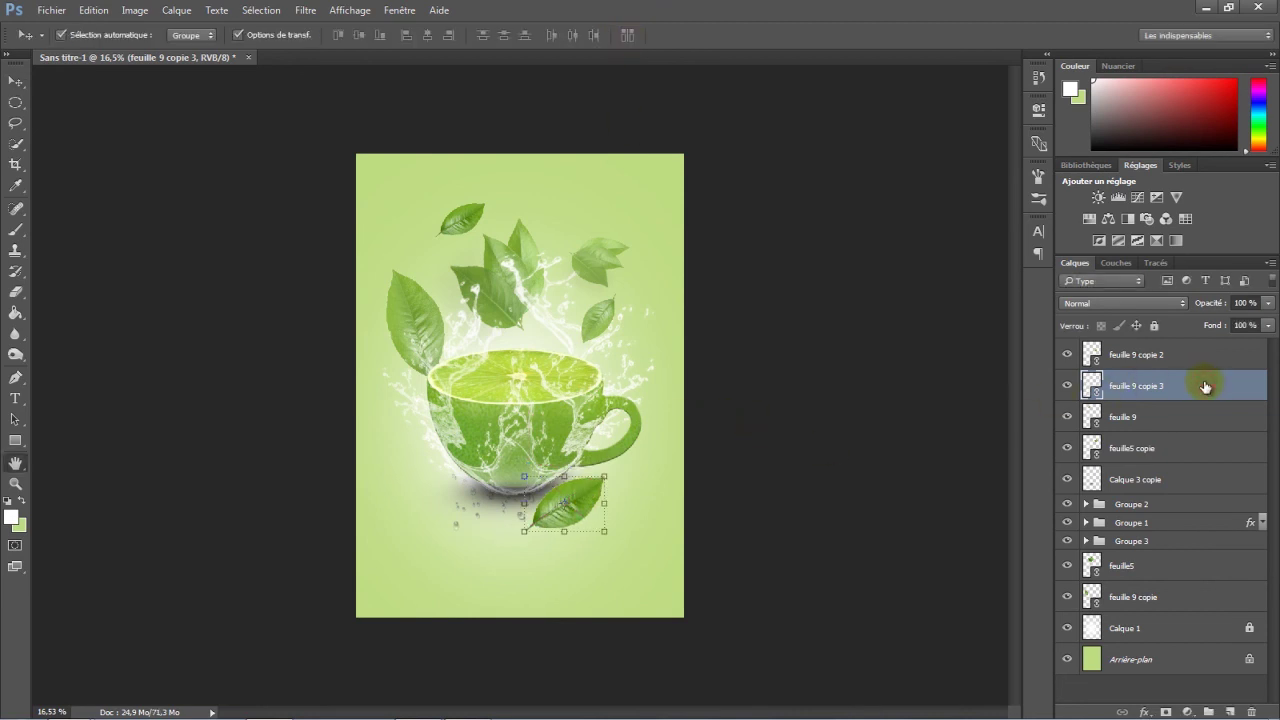
drag(738, 145, 960, 218)
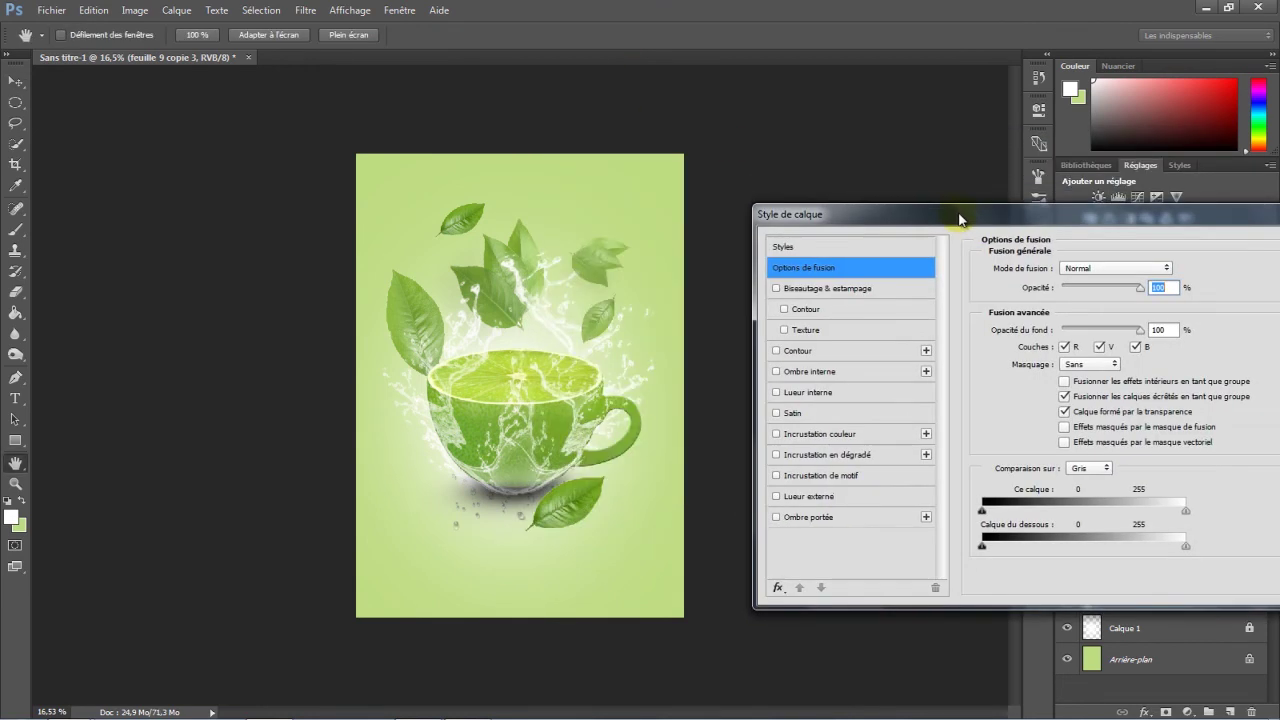
click(833, 519)
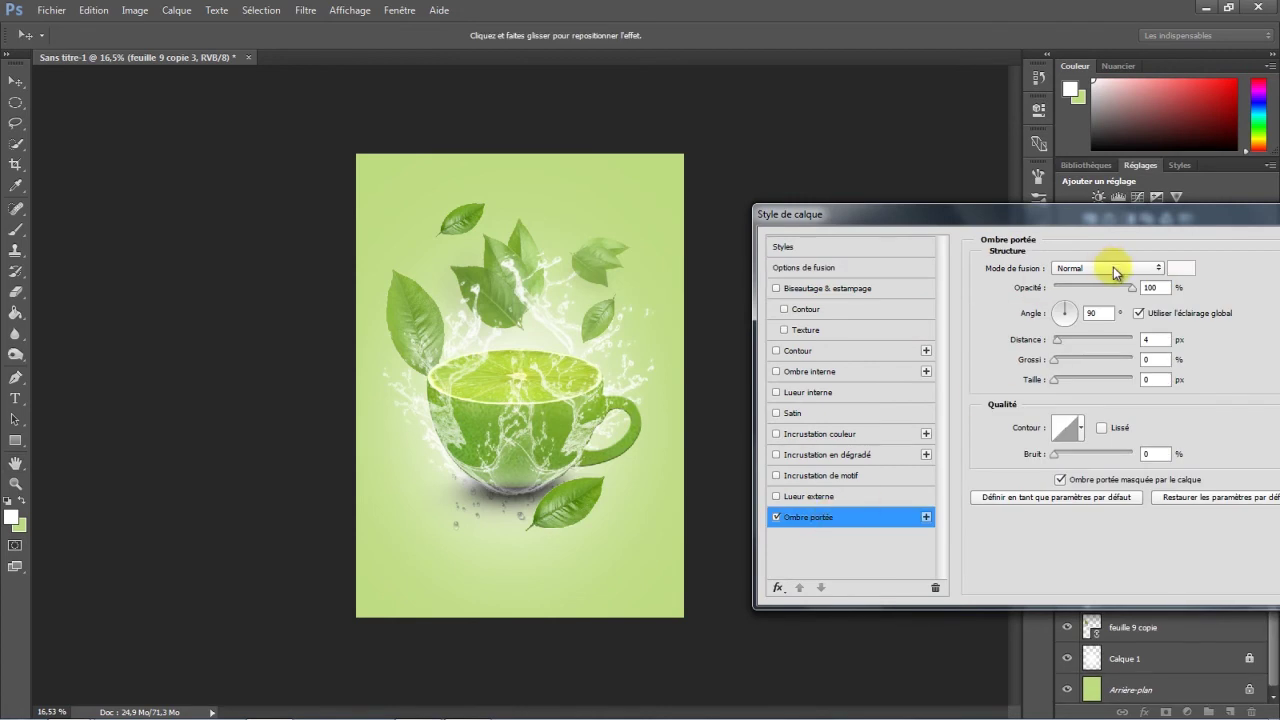
click(1181, 268)
drag(805, 352, 763, 446)
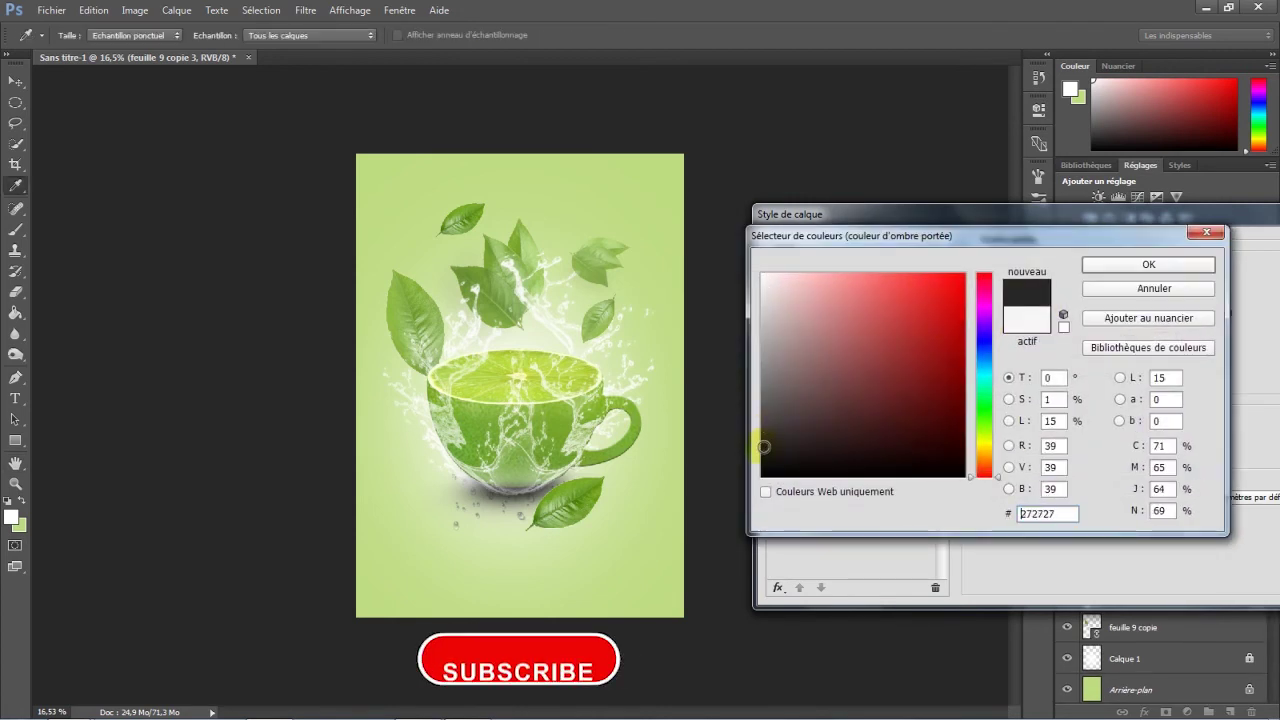
click(1138, 264)
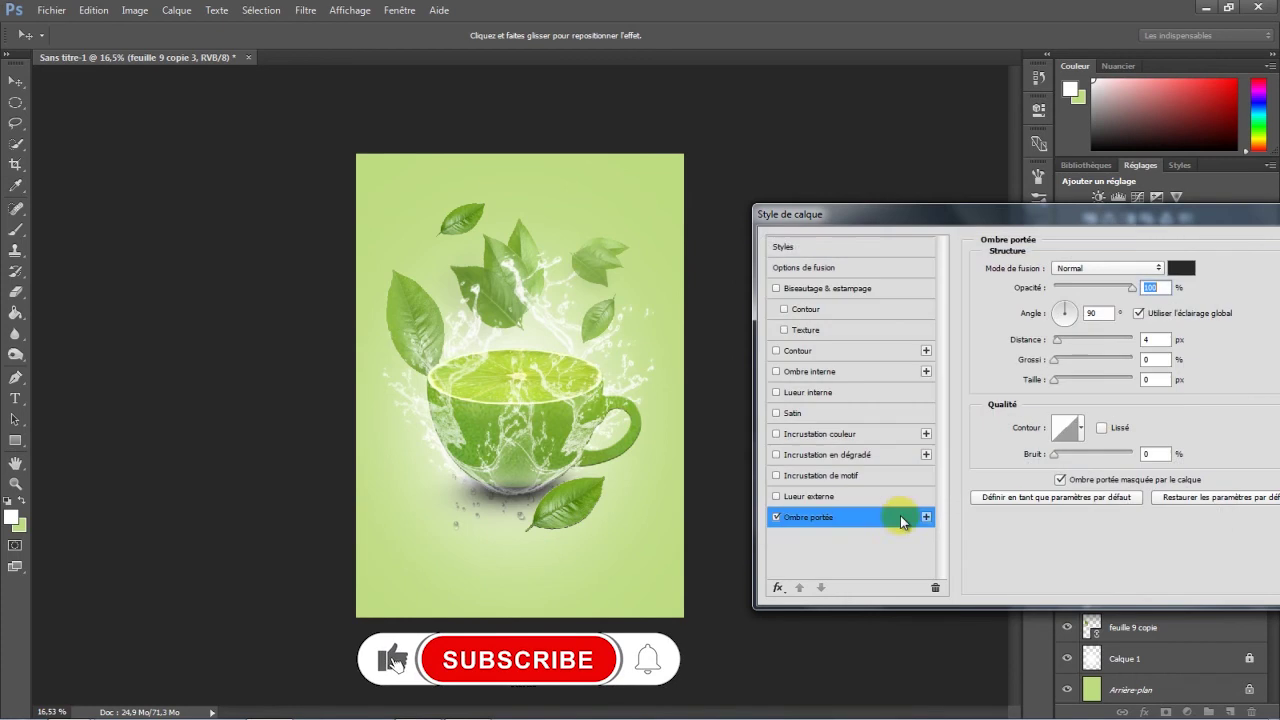
click(1078, 381)
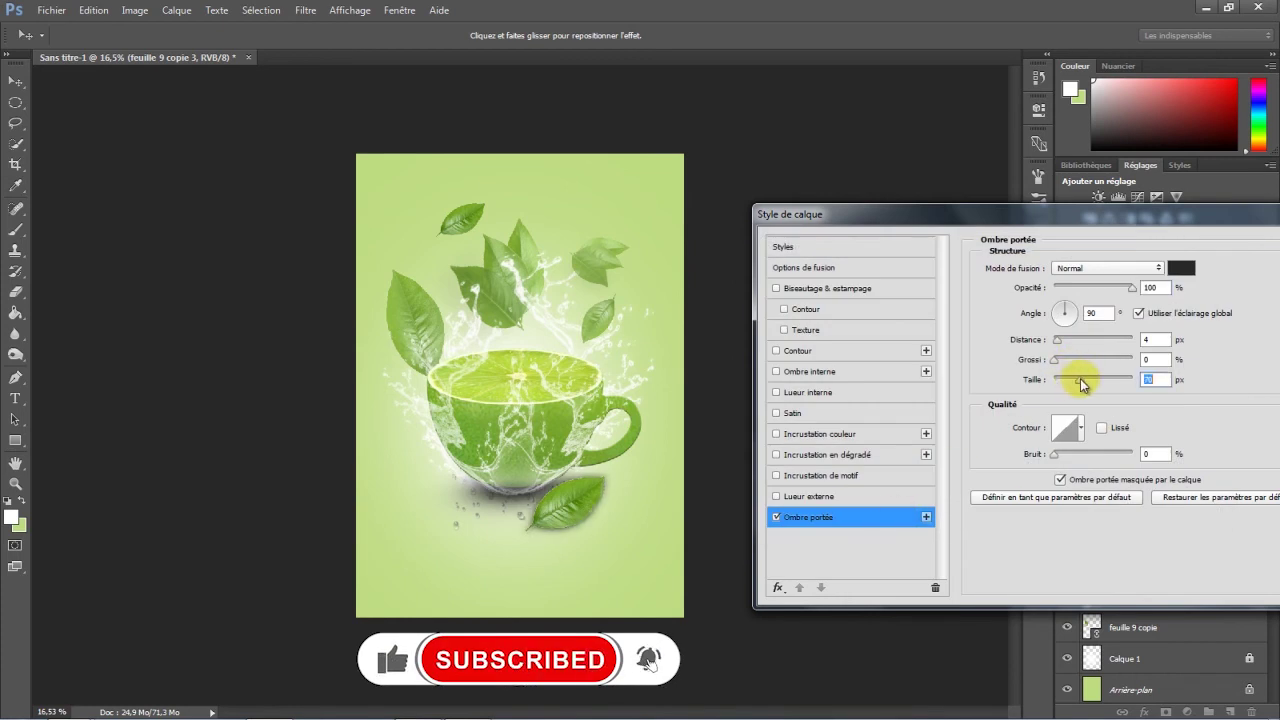
drag(1057, 340, 1072, 341)
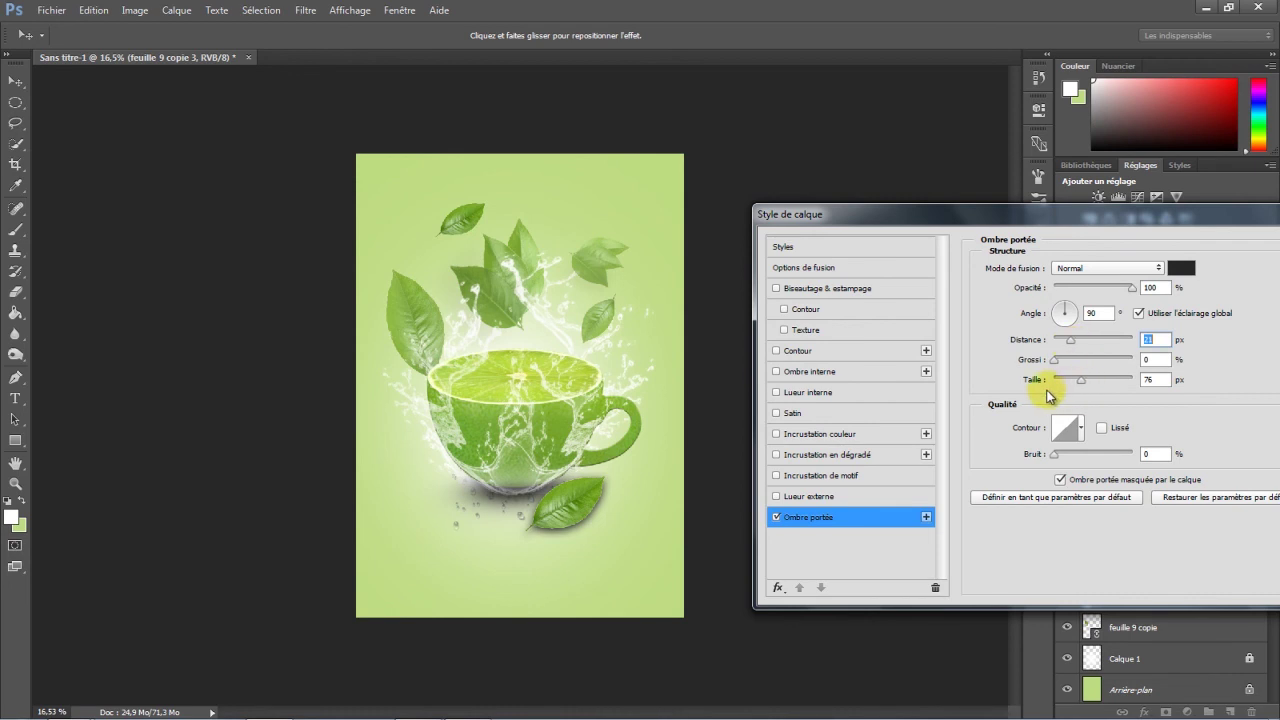
drag(1080, 380, 1076, 386)
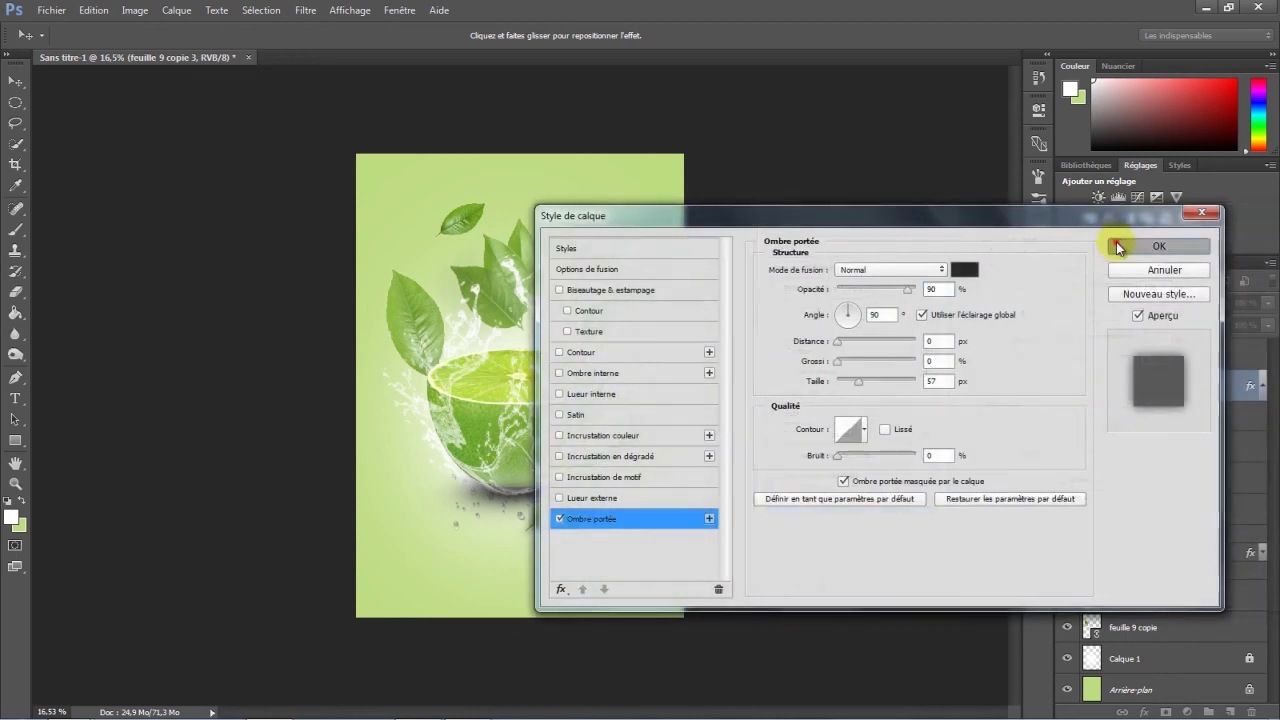
click(1118, 247)
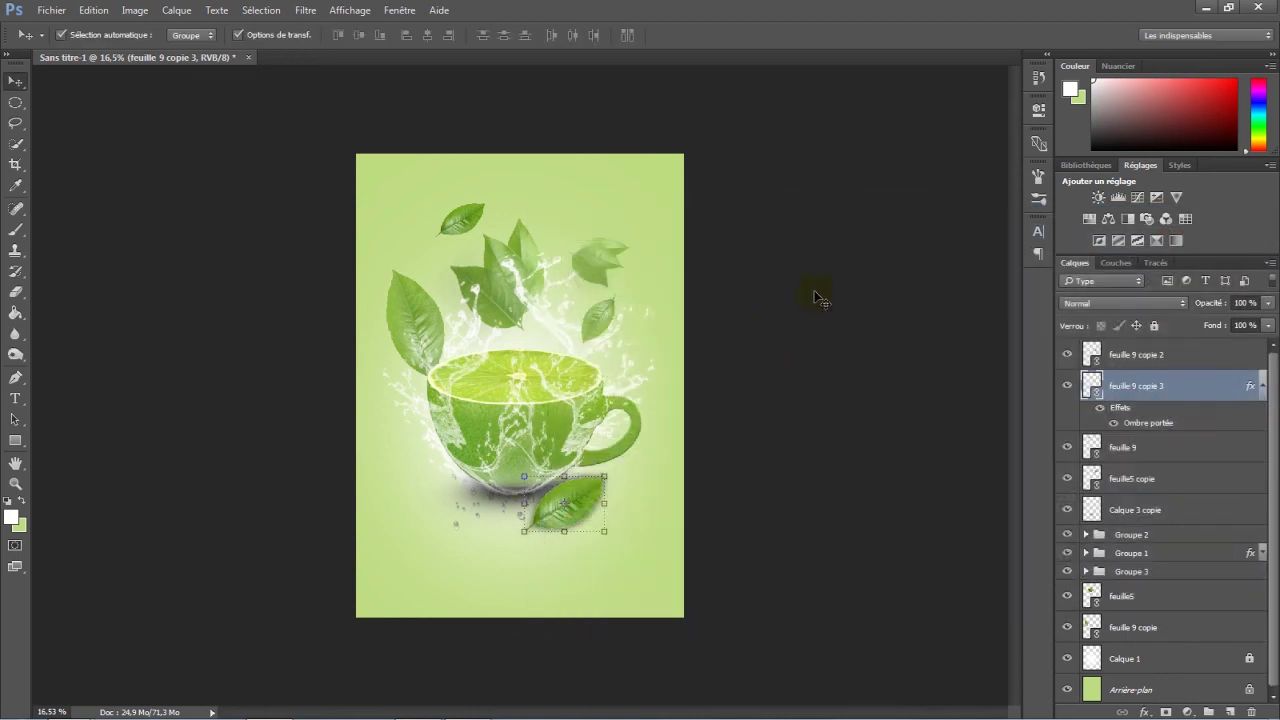
Step: Set the foreground to #070707 and draw a 1288 × 236 px rectangle above Groupe 4 at the top
click(576, 481)
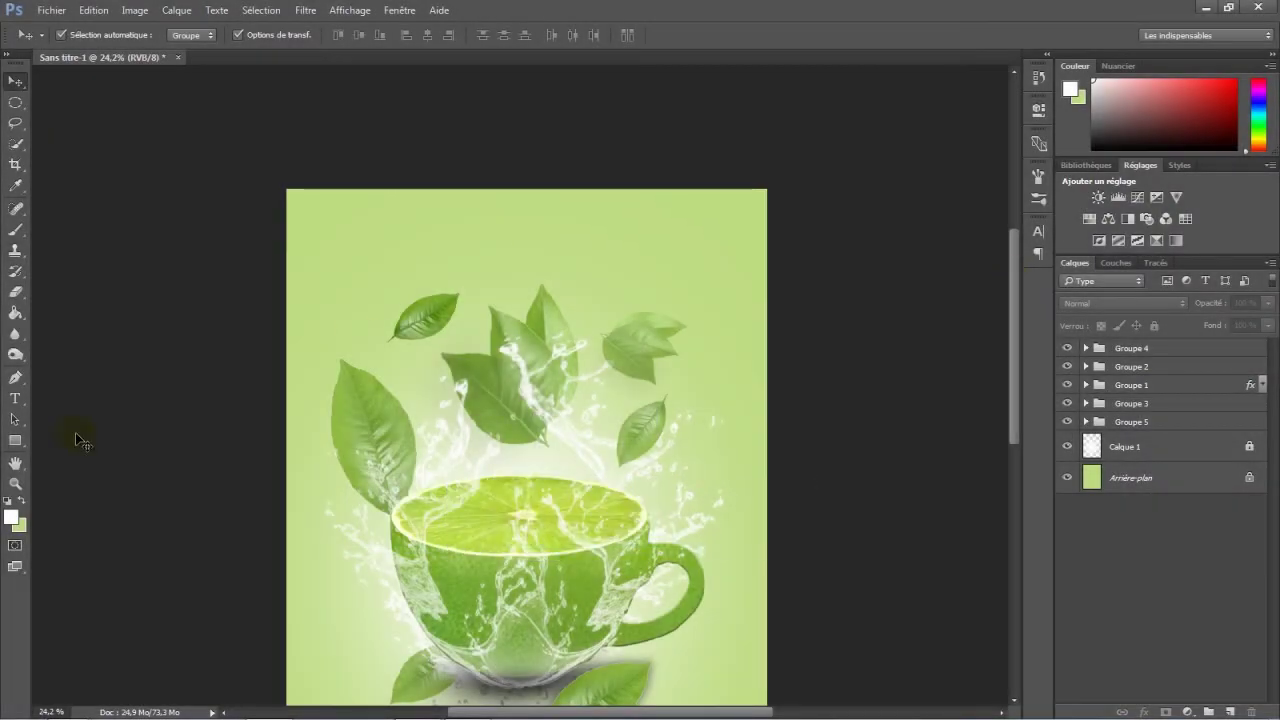
click(15, 440)
click(10, 516)
mouse_move(814, 443)
mouse_down()
mouse_move(766, 457)
mouse_move(766, 471)
mouse_up()
click(1114, 263)
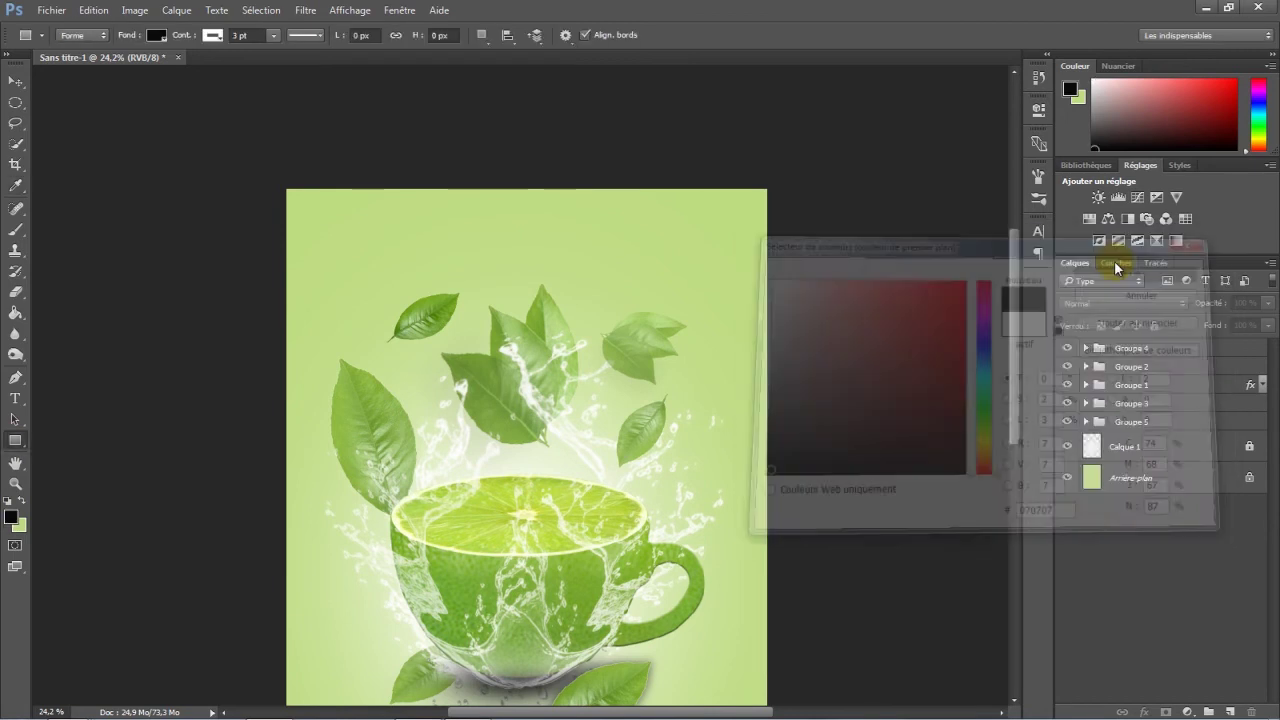
click(1175, 350)
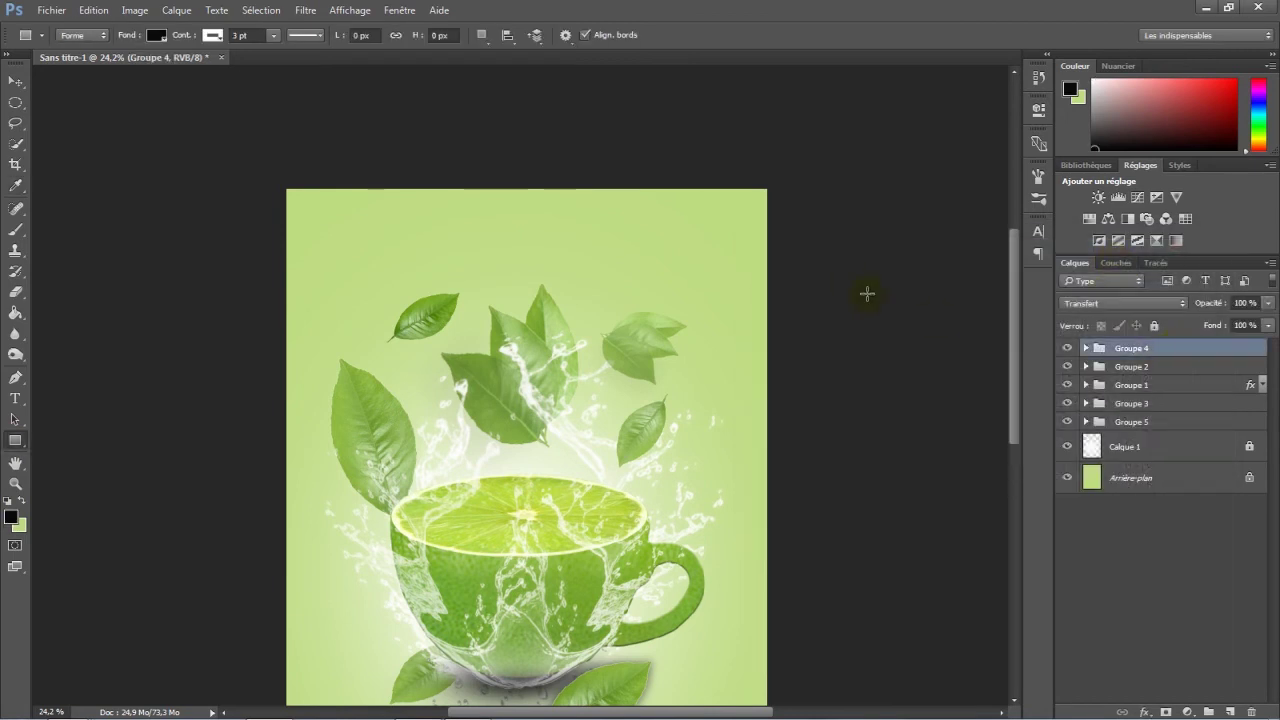
click(213, 35)
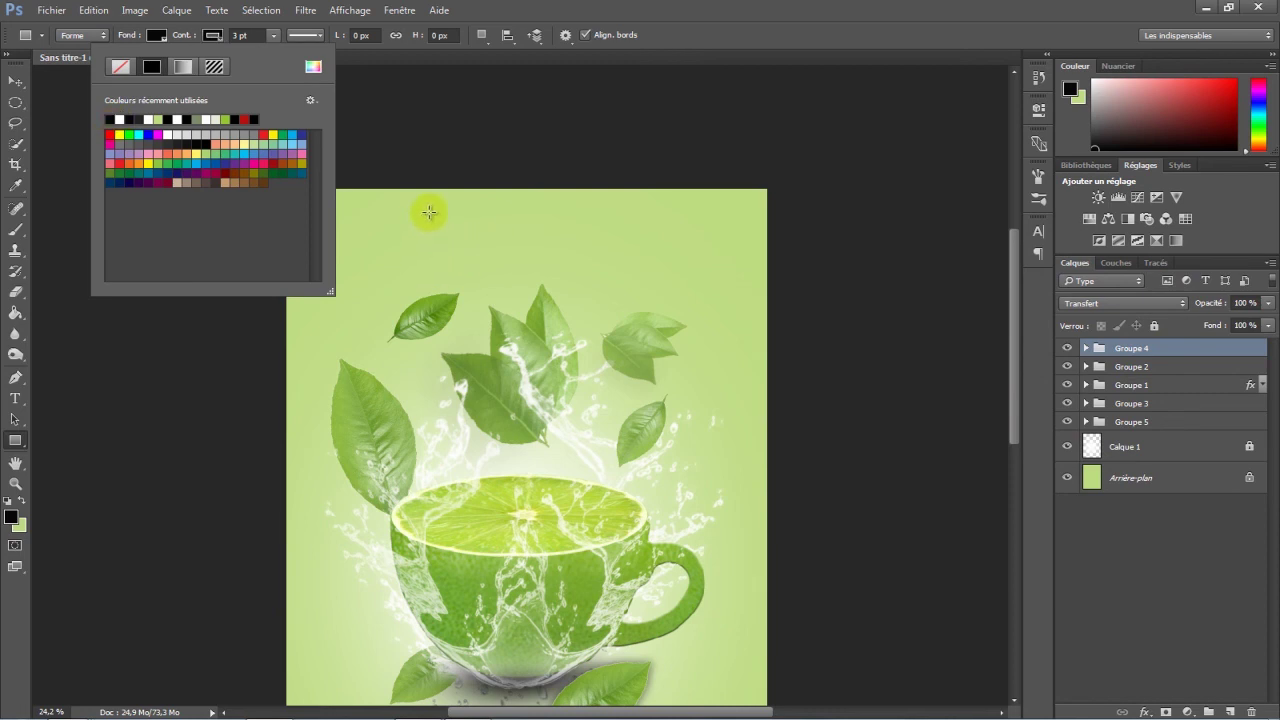
drag(414, 208, 662, 253)
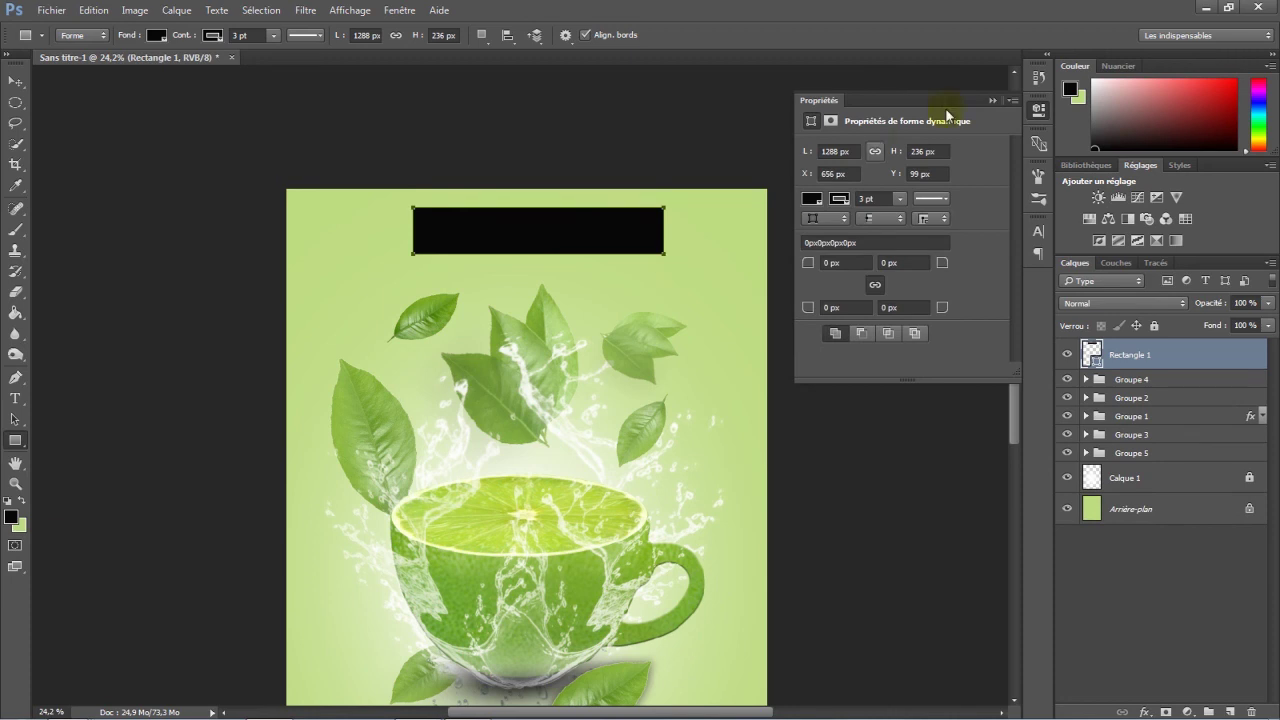
Step: Set Rectangle 1 opacity to 49% and lock the layer
click(993, 103)
drag(1210, 303, 1160, 300)
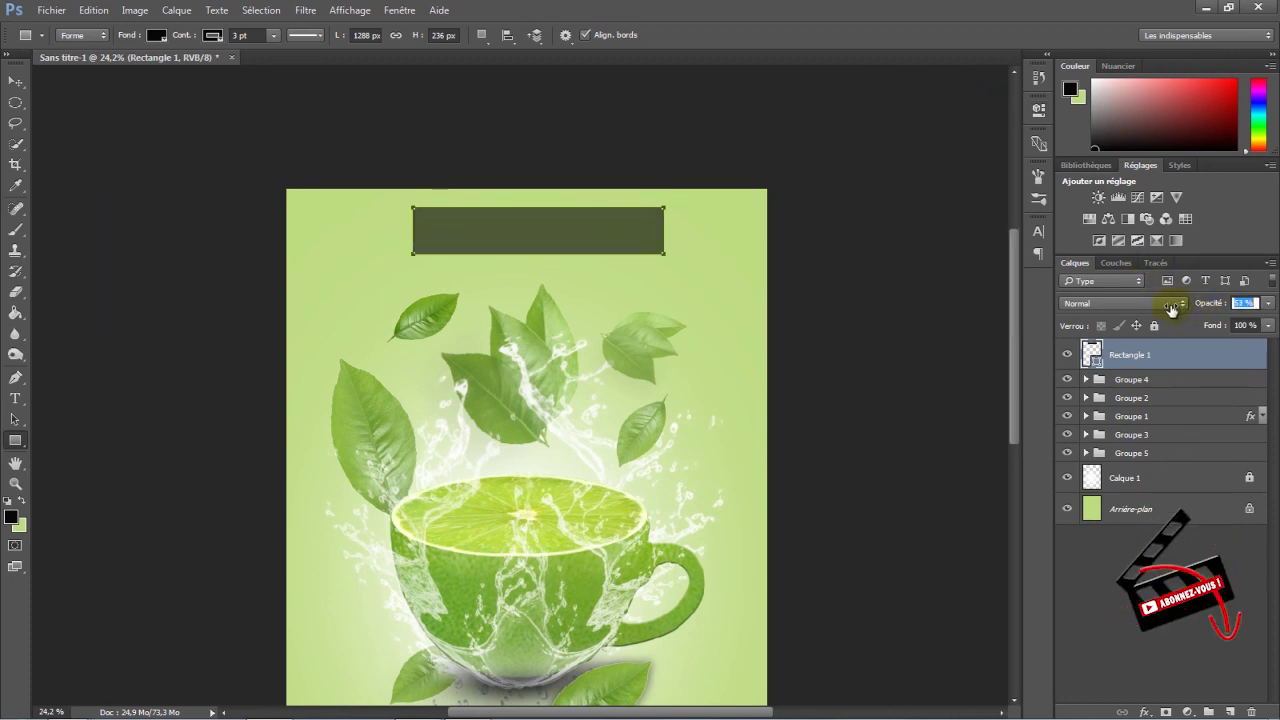
key(v)
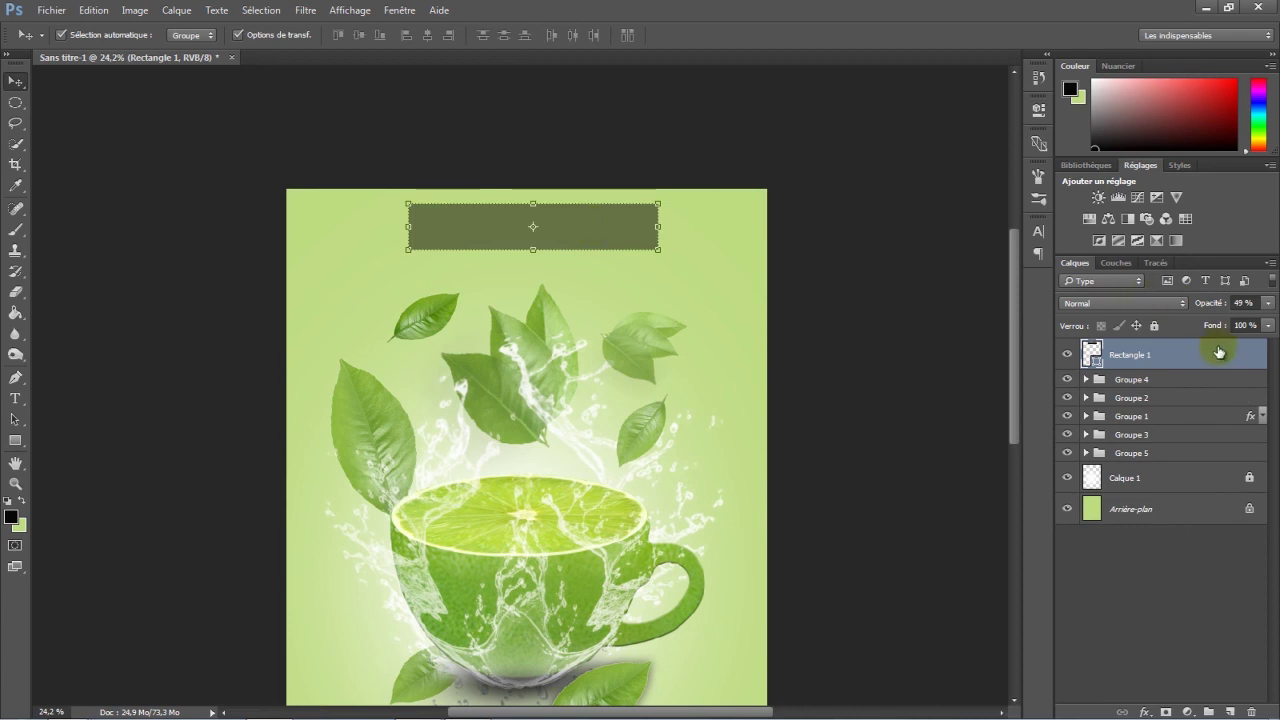
click(1155, 327)
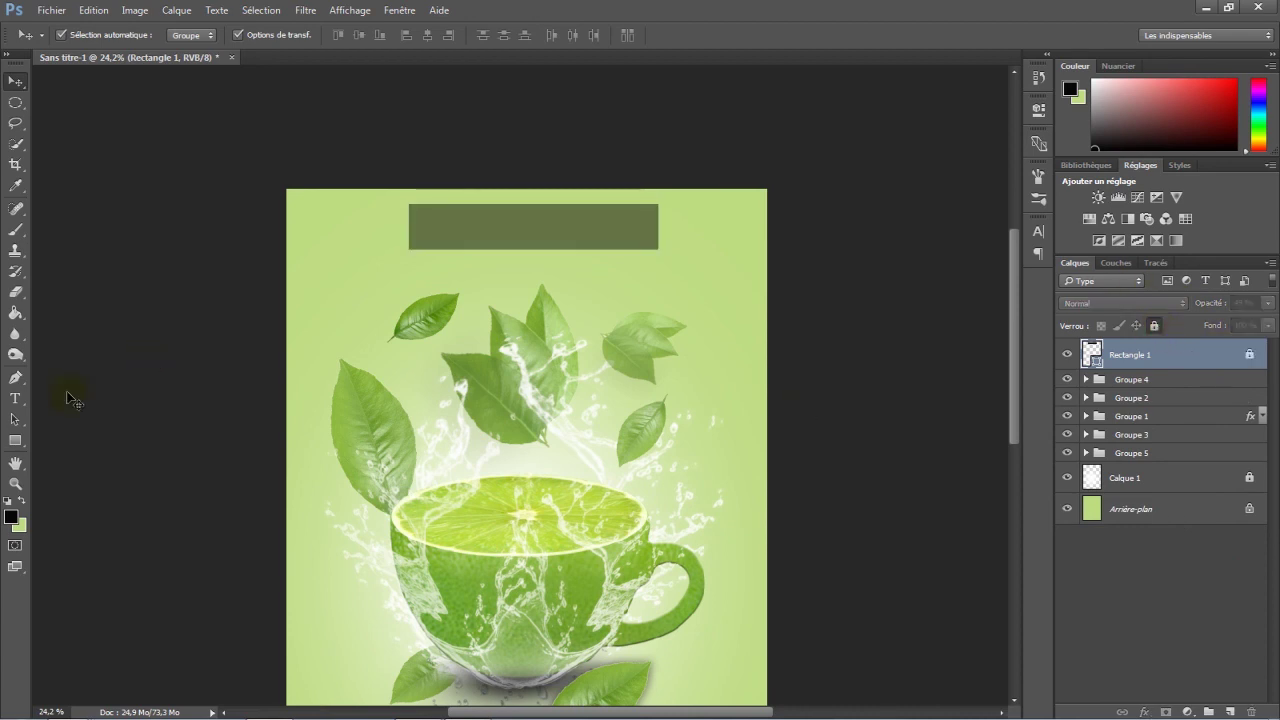
Step: Pick the Type tool with white text colour and start the PHOTO MONTAGE title in the bar
click(17, 400)
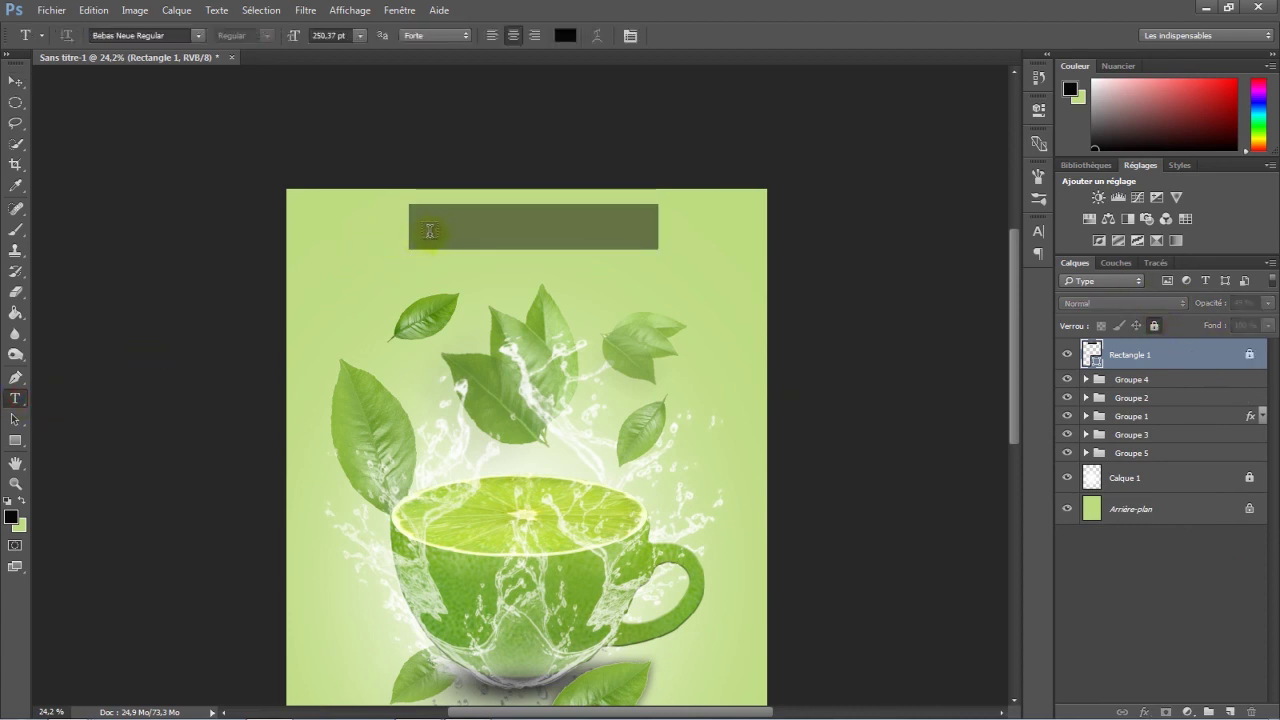
click(561, 42)
drag(777, 297, 757, 268)
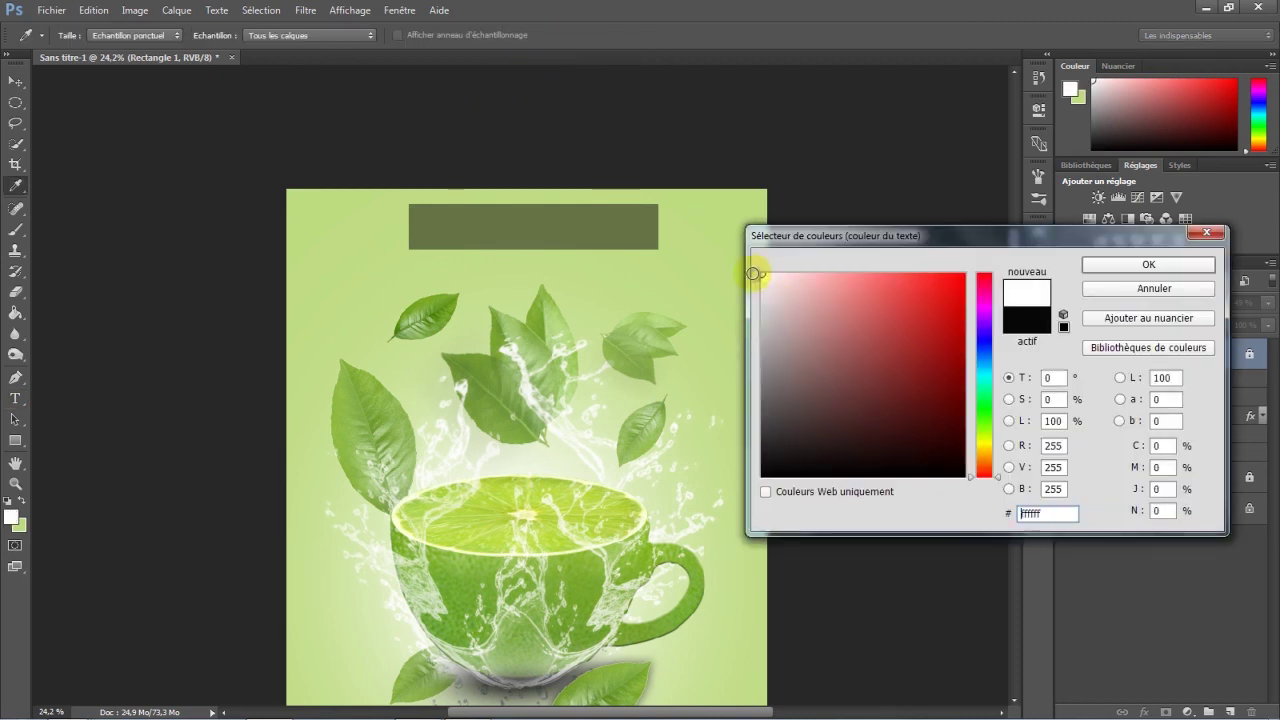
click(1090, 264)
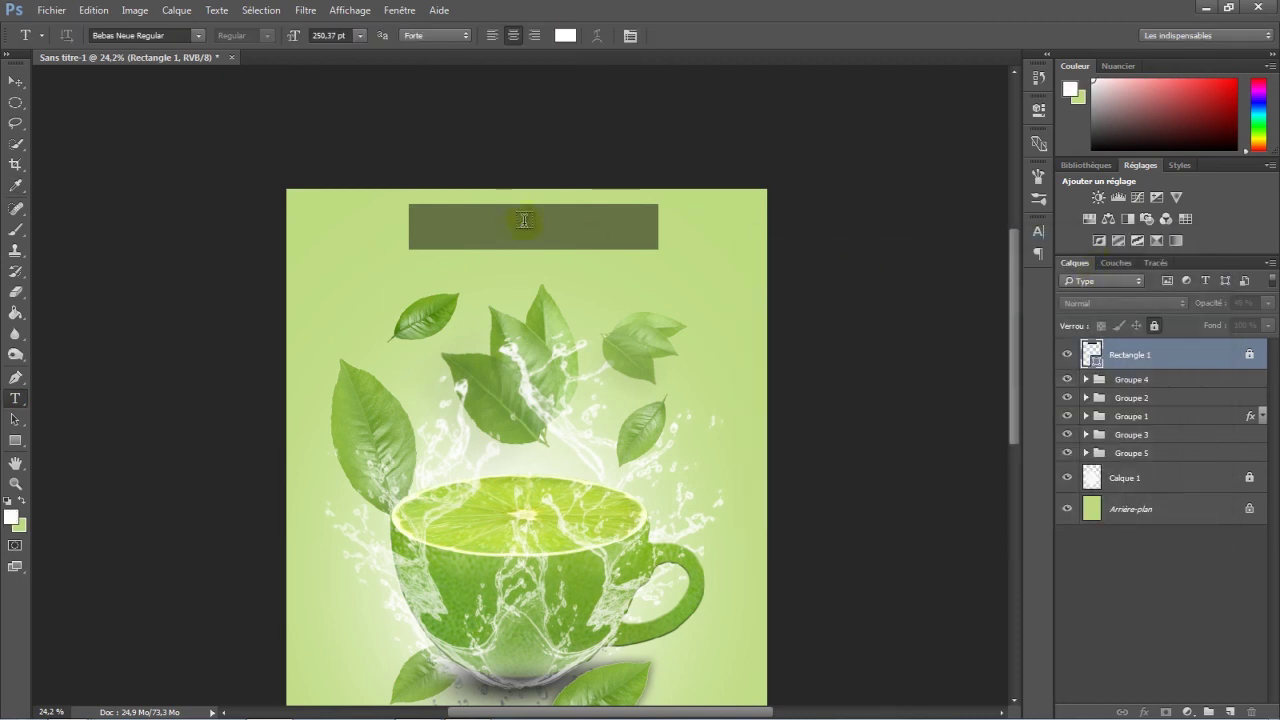
click(430, 224)
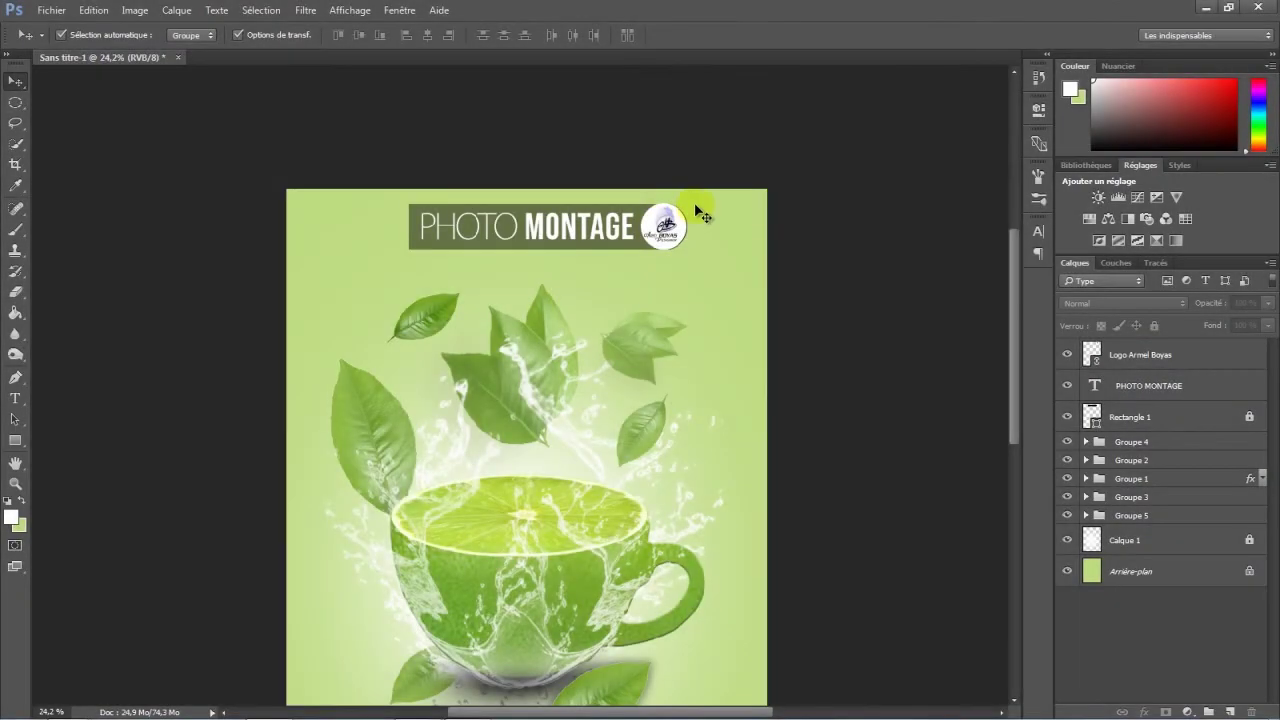
Step: Draw a white rectangle below the title bar and squash it into a thin line
click(15, 440)
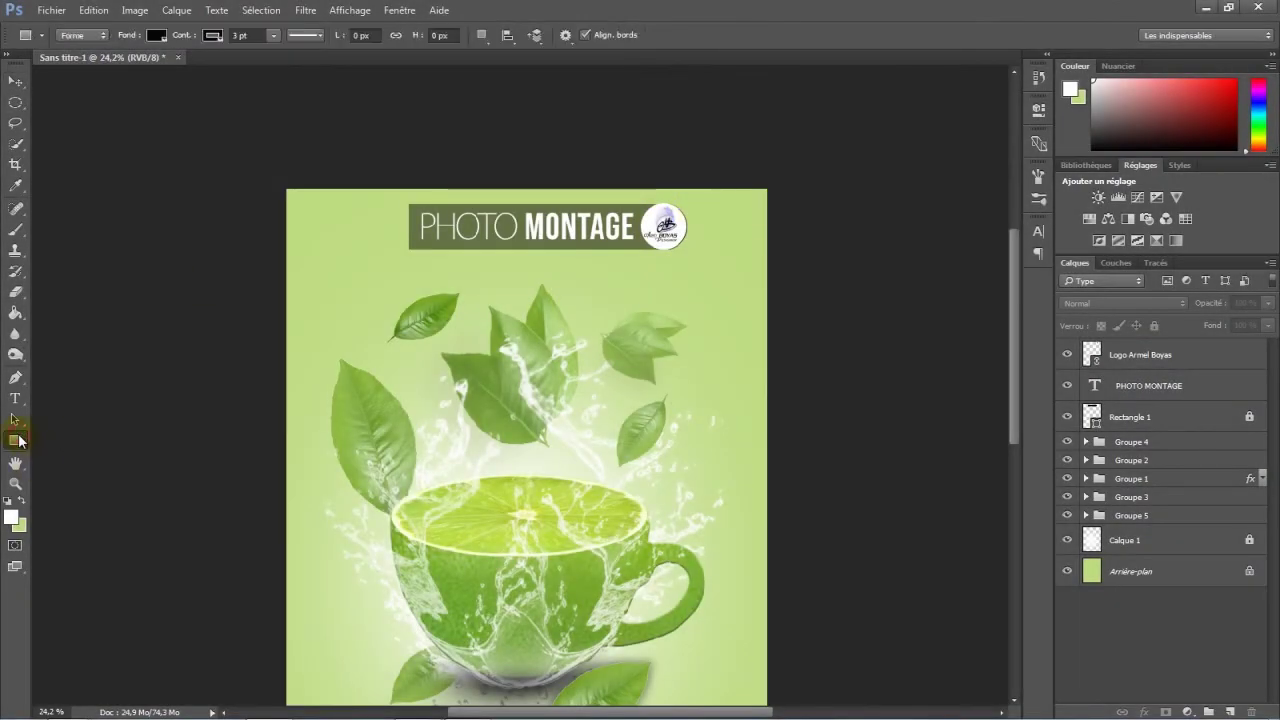
click(157, 36)
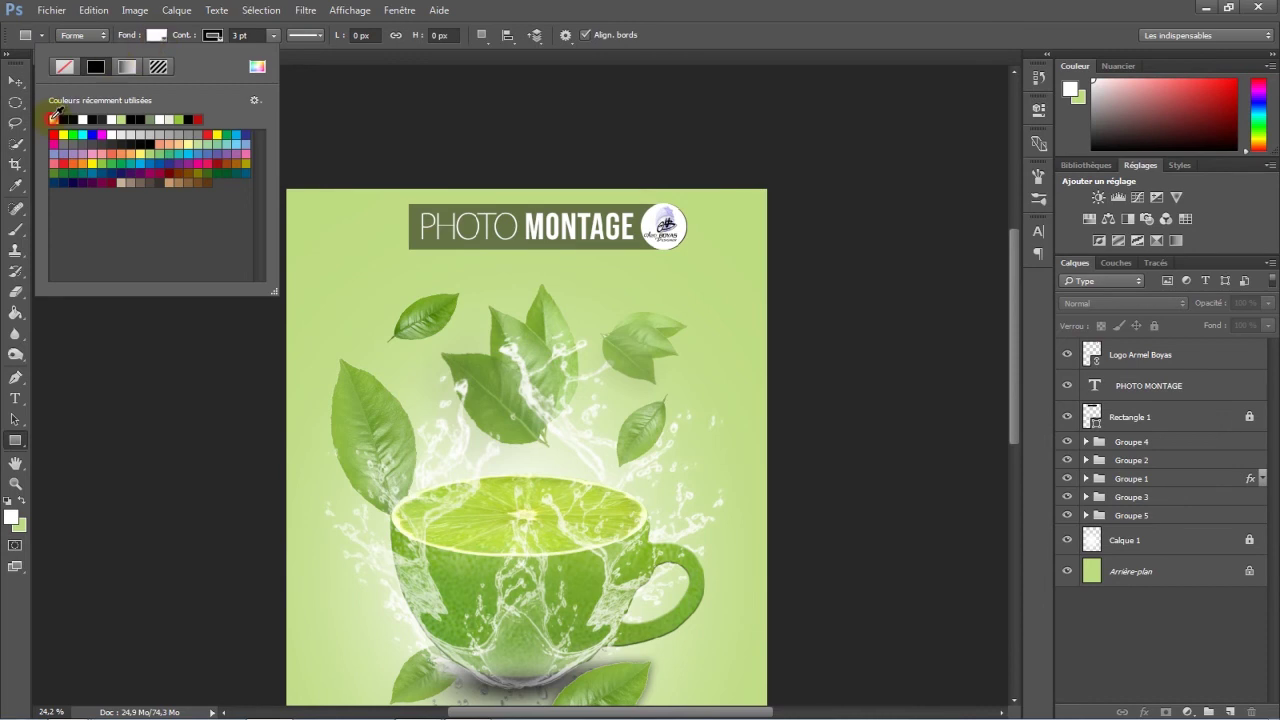
click(212, 37)
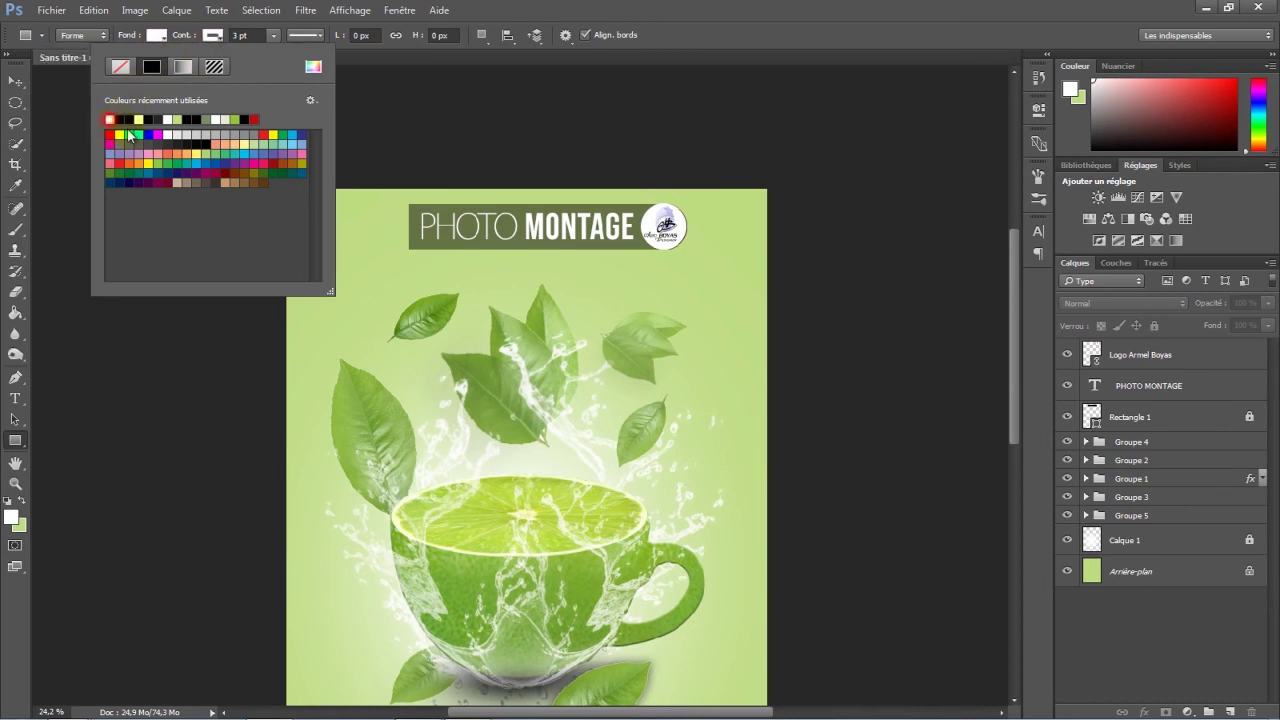
drag(400, 264, 638, 288)
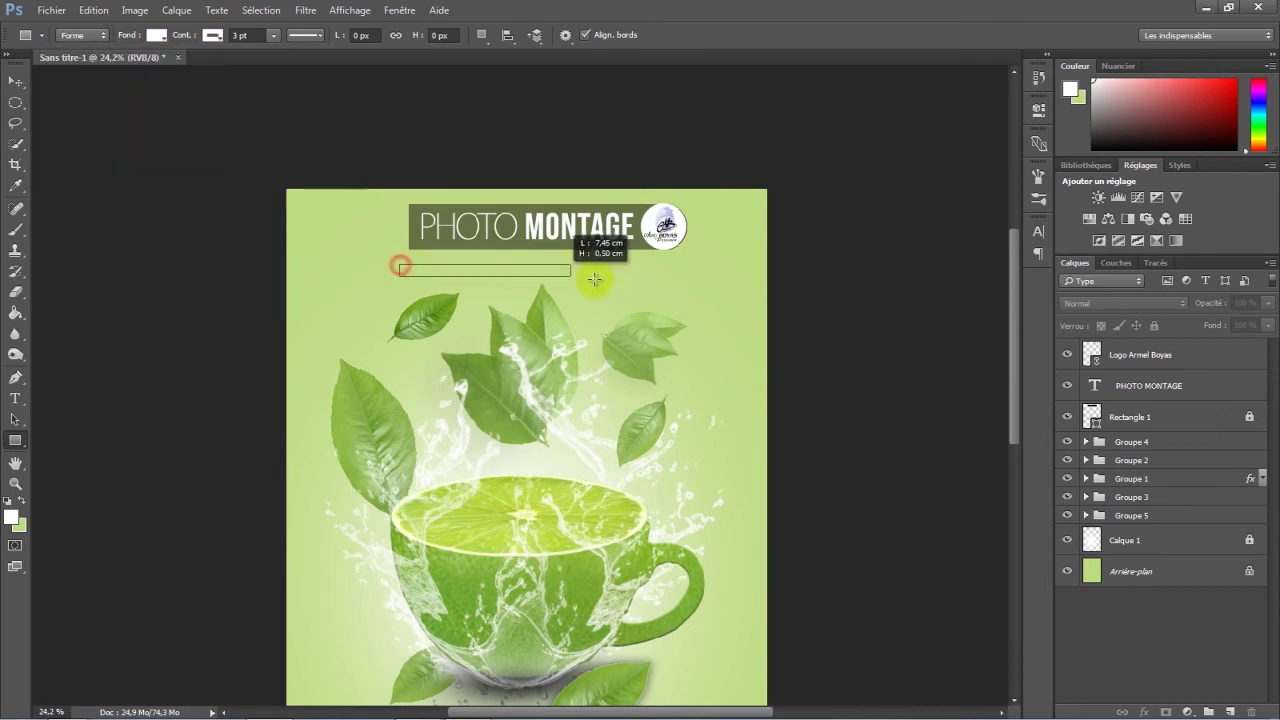
key(ctrl+t)
drag(519, 288, 519, 265)
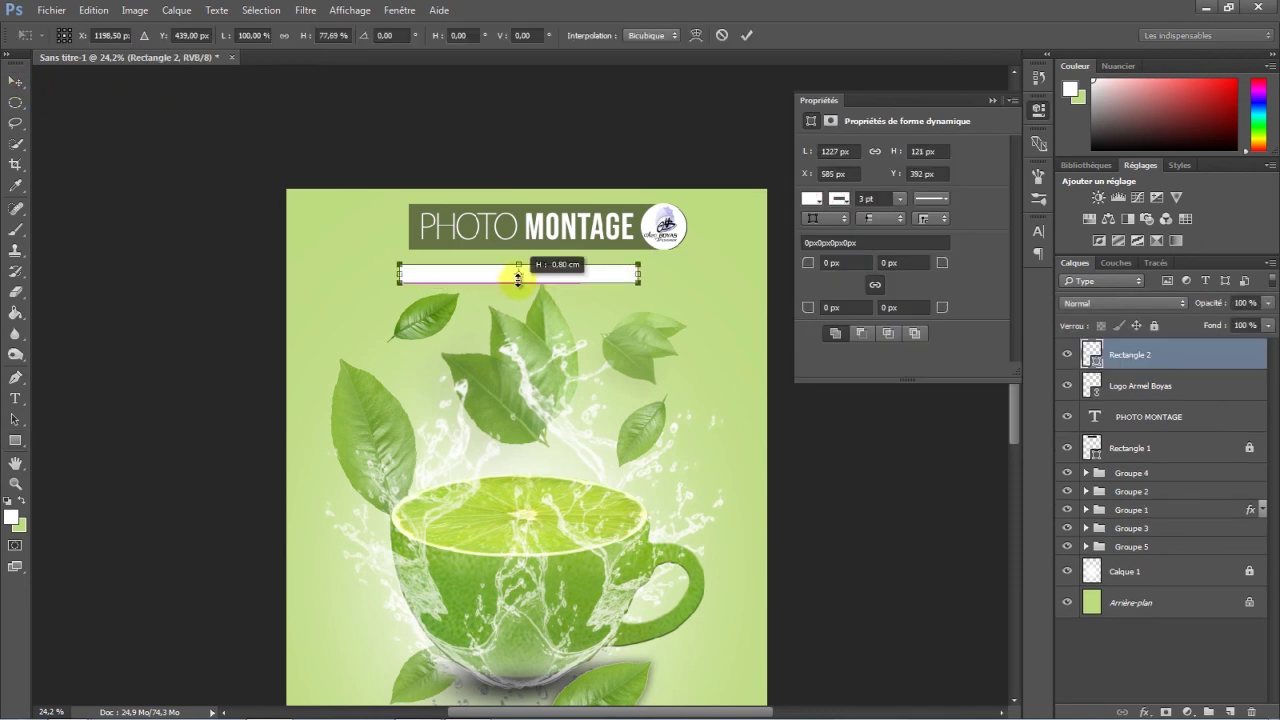
click(754, 38)
Step: Move the line under the bar, shorten it to half width, and duplicate it toward the bar's top
scroll(555, 255, up, 2)
drag(551, 272, 563, 254)
key(ctrl+t)
drag(686, 251, 510, 250)
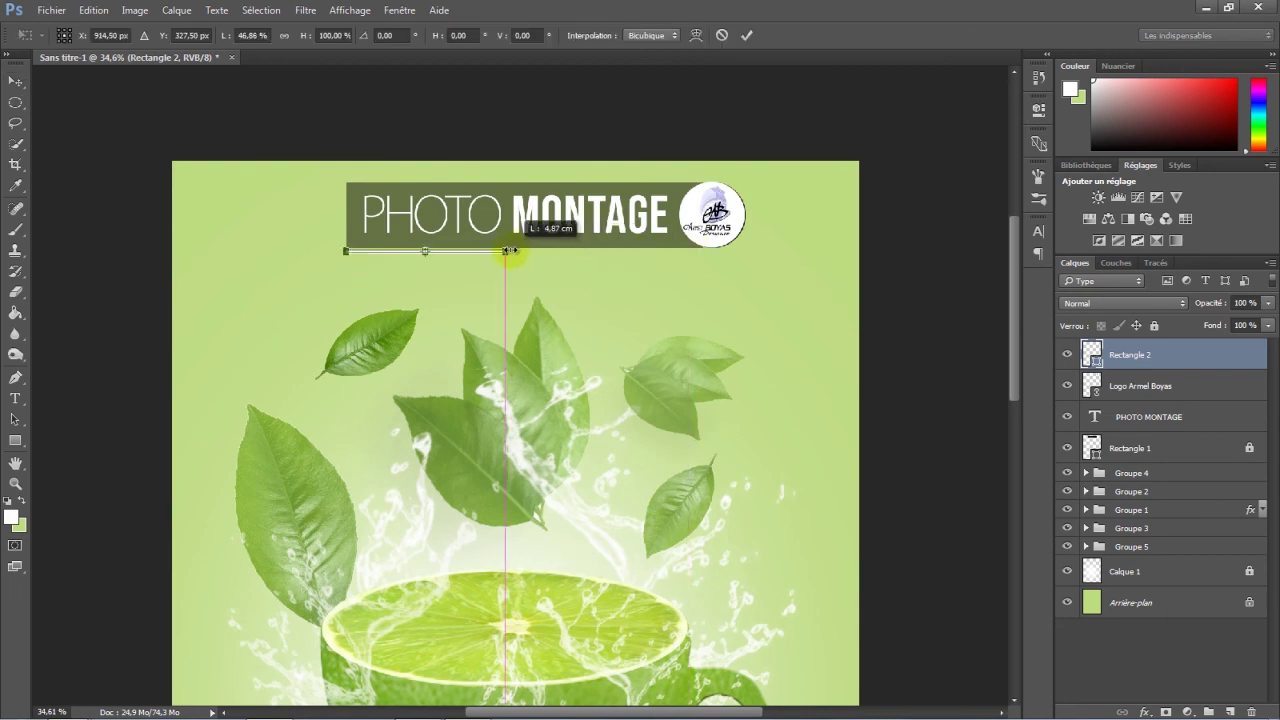
click(746, 35)
drag(1215, 354, 1228, 705)
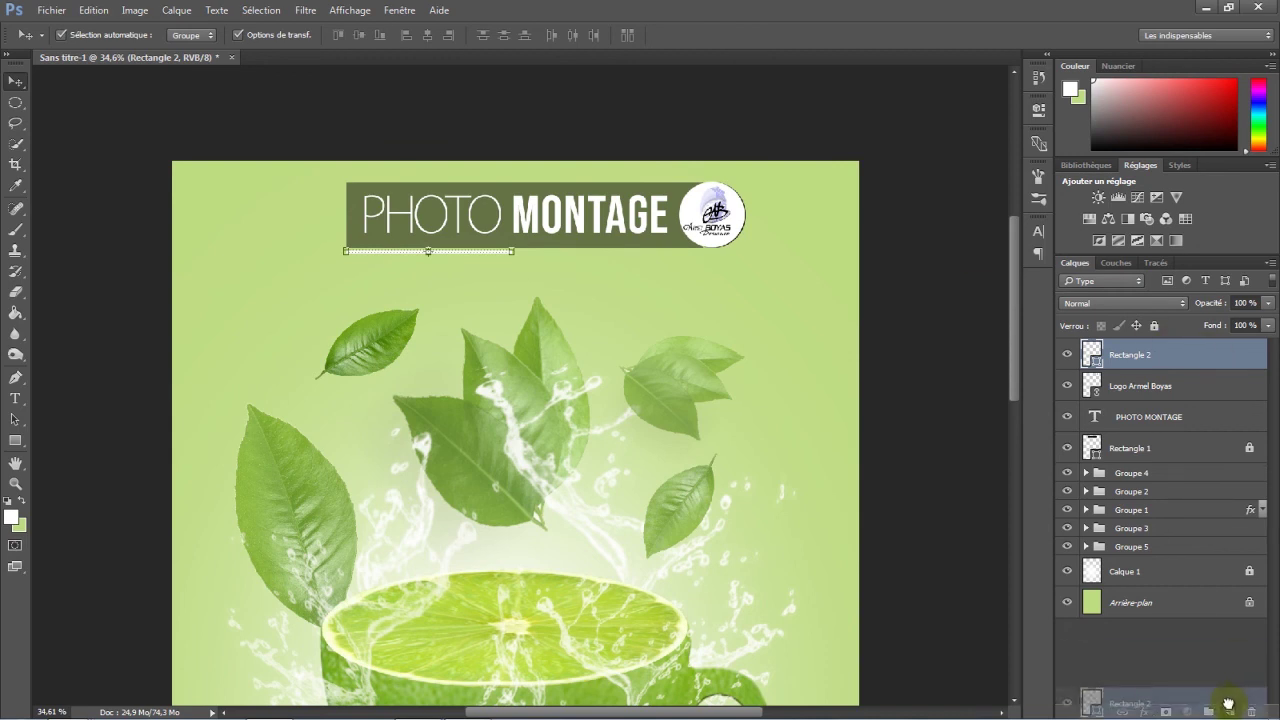
drag(500, 251, 679, 183)
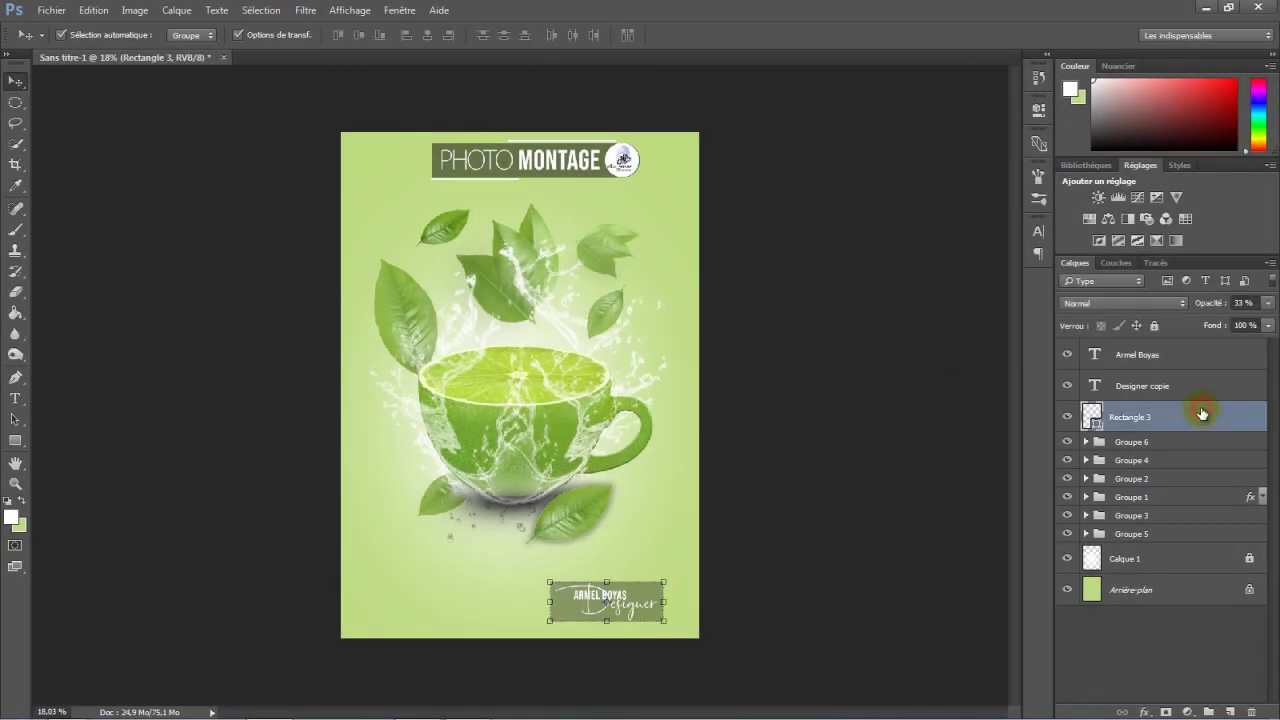
Step: Flatten all poster layers into one image with Aplatir l'image
right_click(1225, 420)
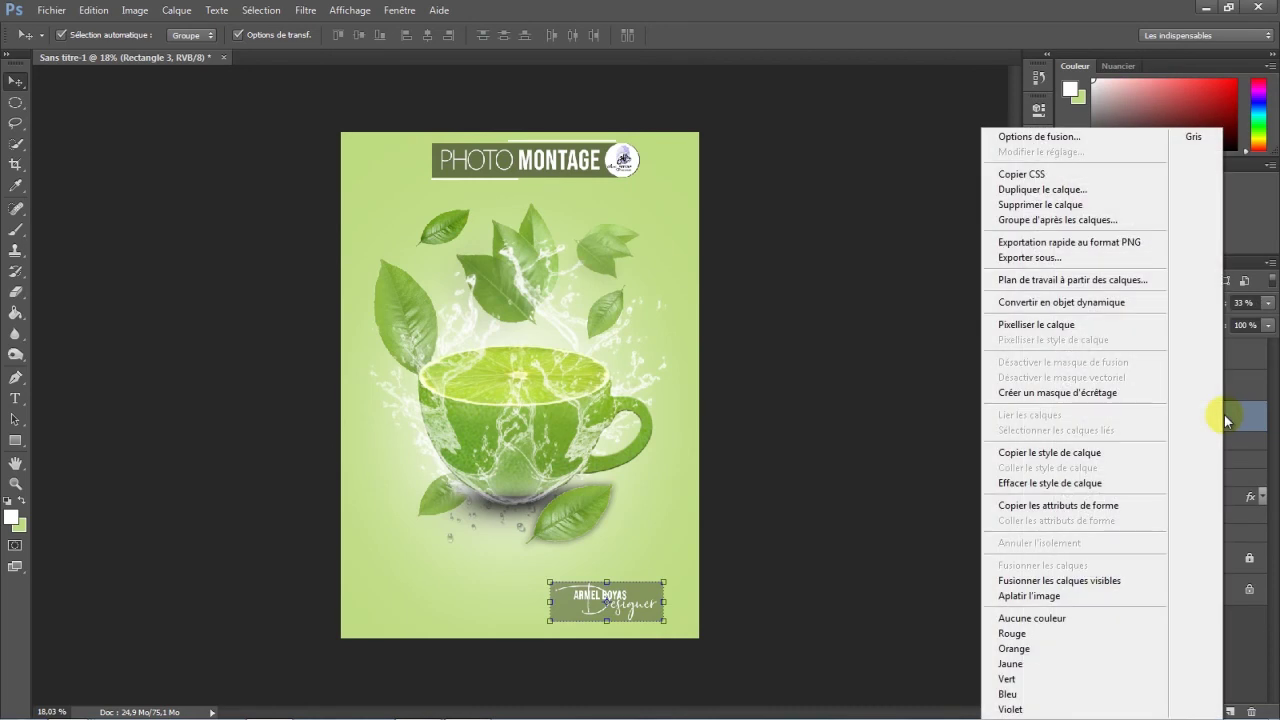
click(1100, 580)
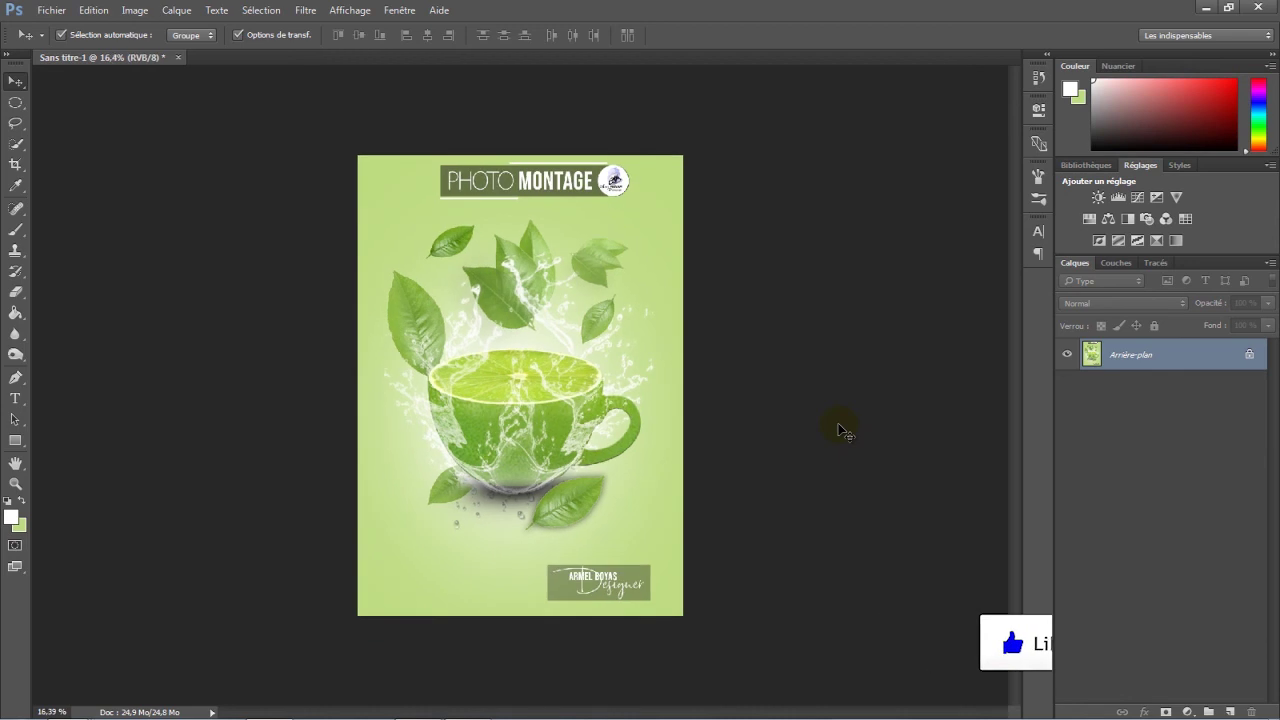
click(864, 484)
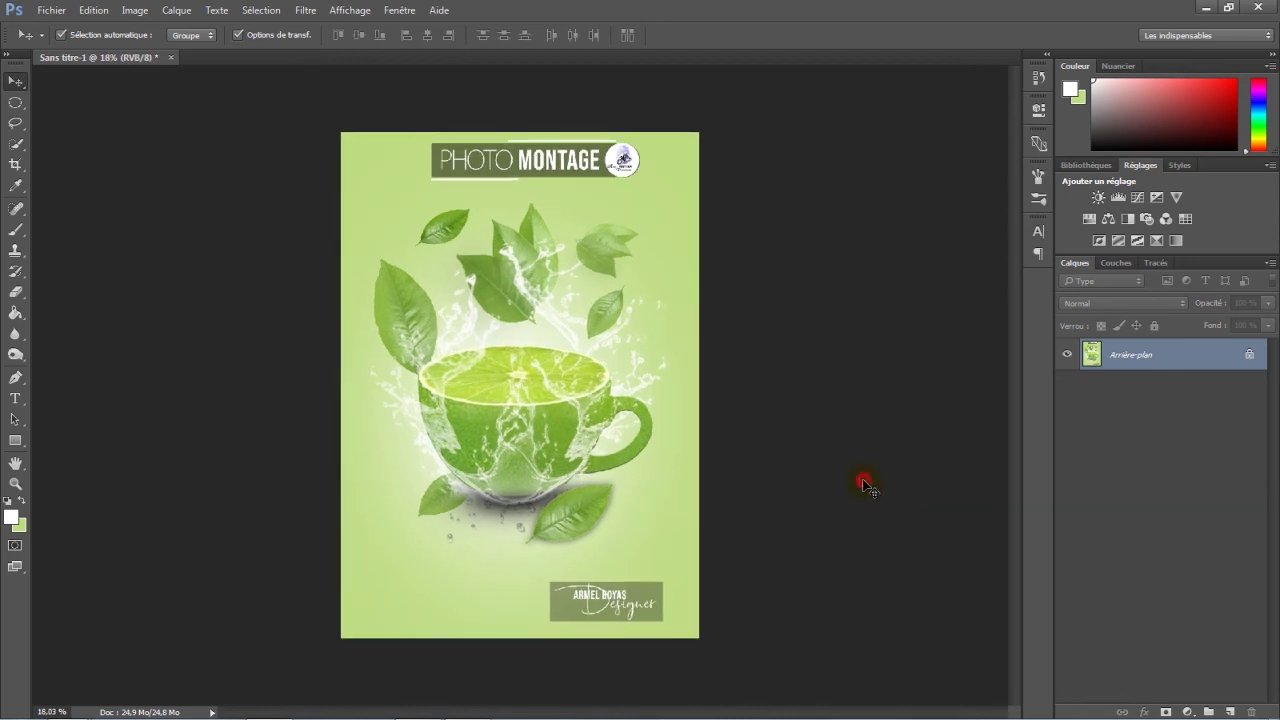
Step: Convert the Arrière-plan layer into a smart object
right_click(1207, 357)
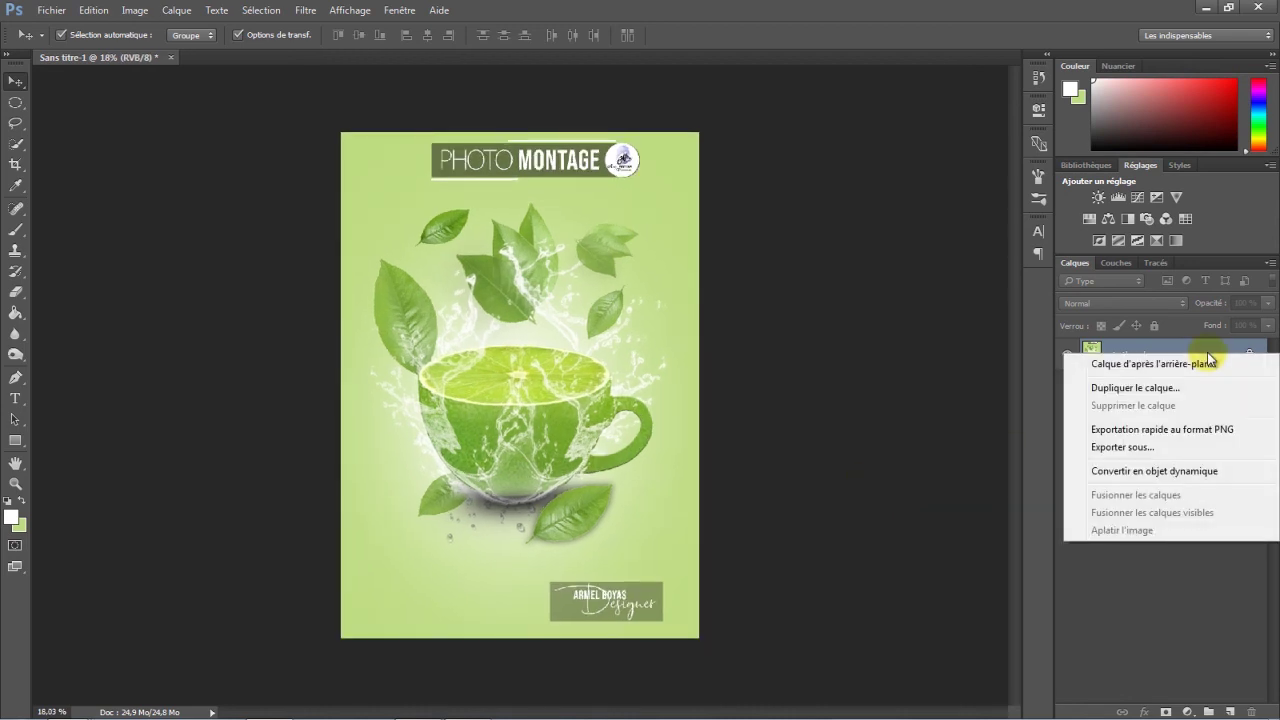
click(1180, 471)
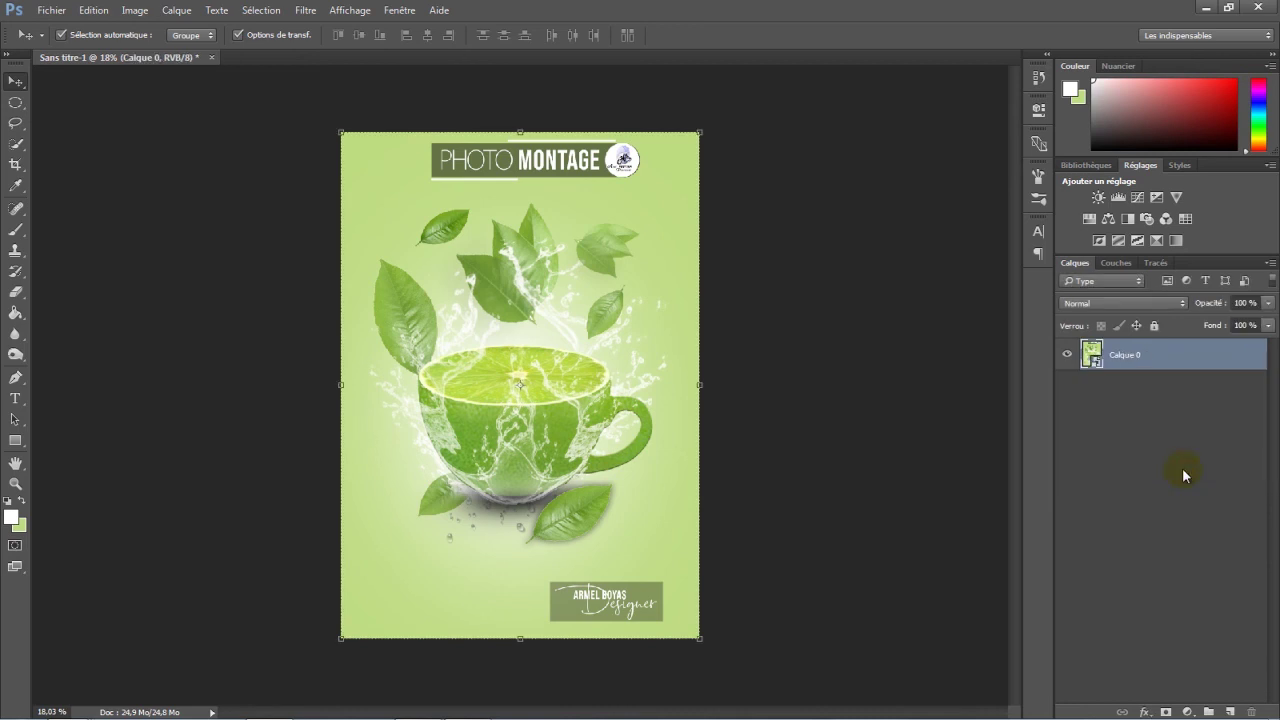
click(302, 12)
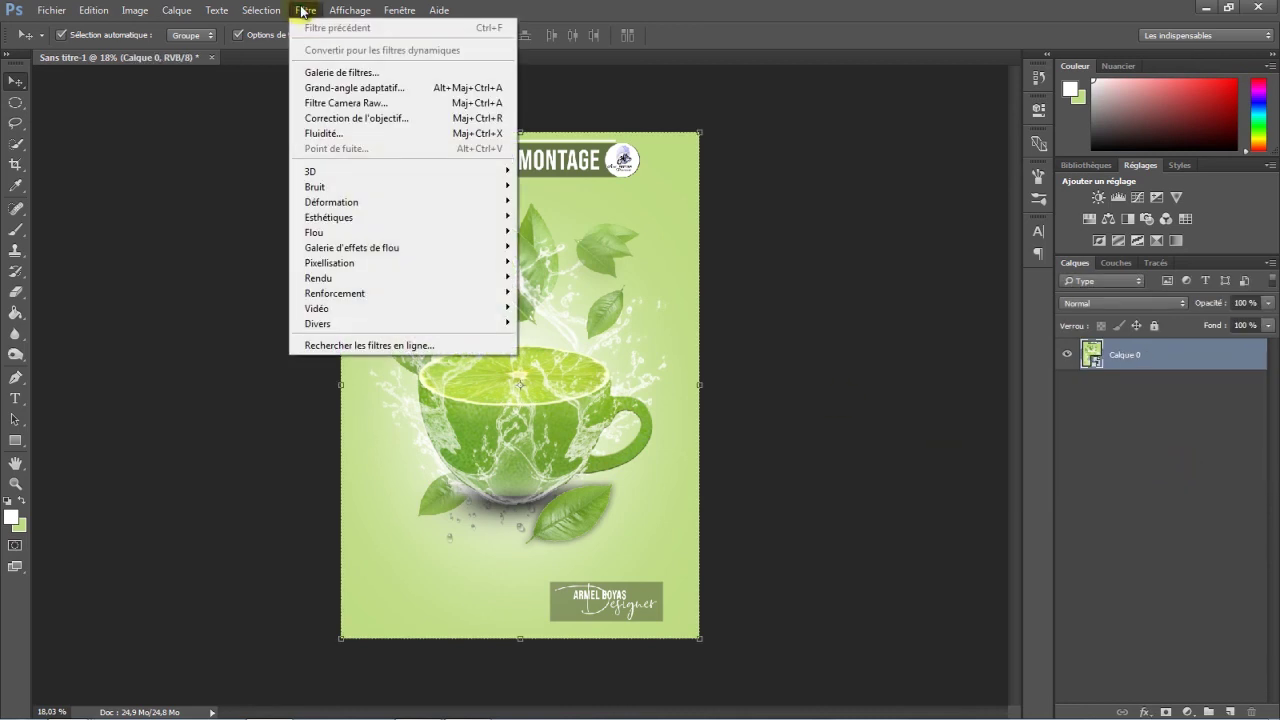
Step: Apply Camera Raw with Température -6, Teinte -28 and Vibrance +6
click(355, 103)
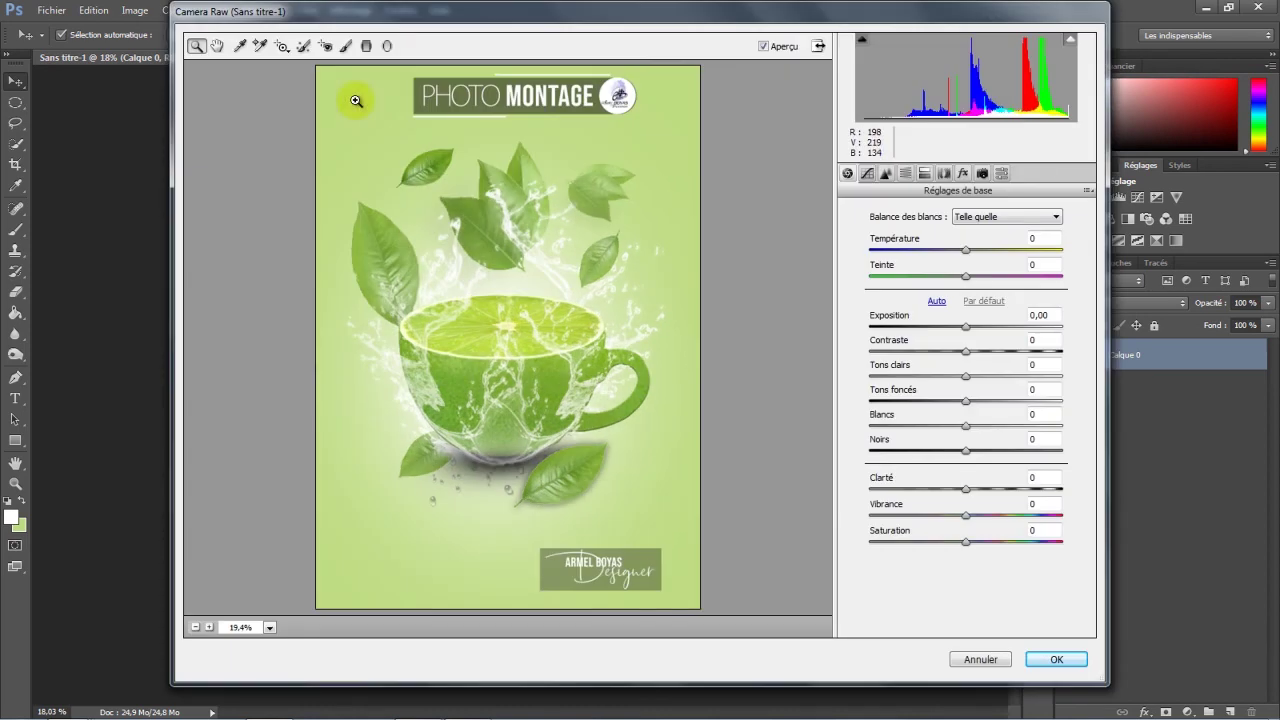
mouse_move(965, 277)
mouse_down()
mouse_move(934, 277)
mouse_move(968, 251)
mouse_move(962, 262)
mouse_up()
click(965, 330)
drag(965, 515, 971, 516)
click(966, 541)
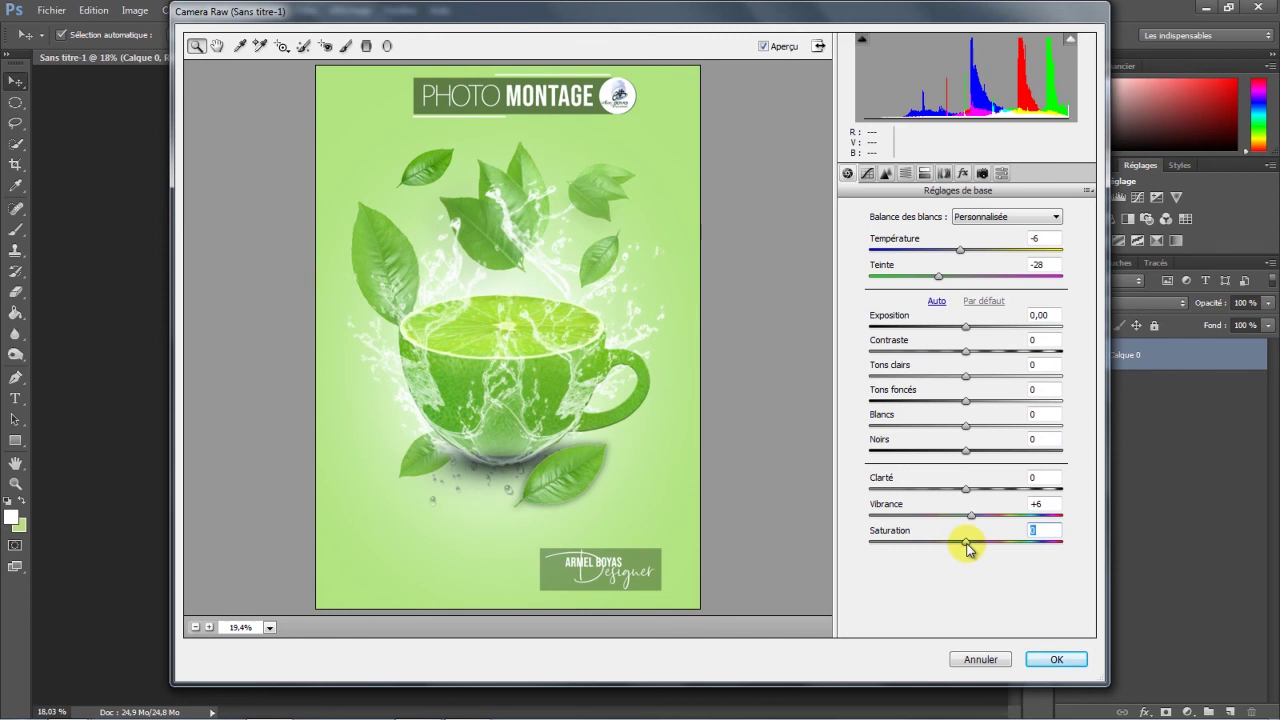
click(1057, 658)
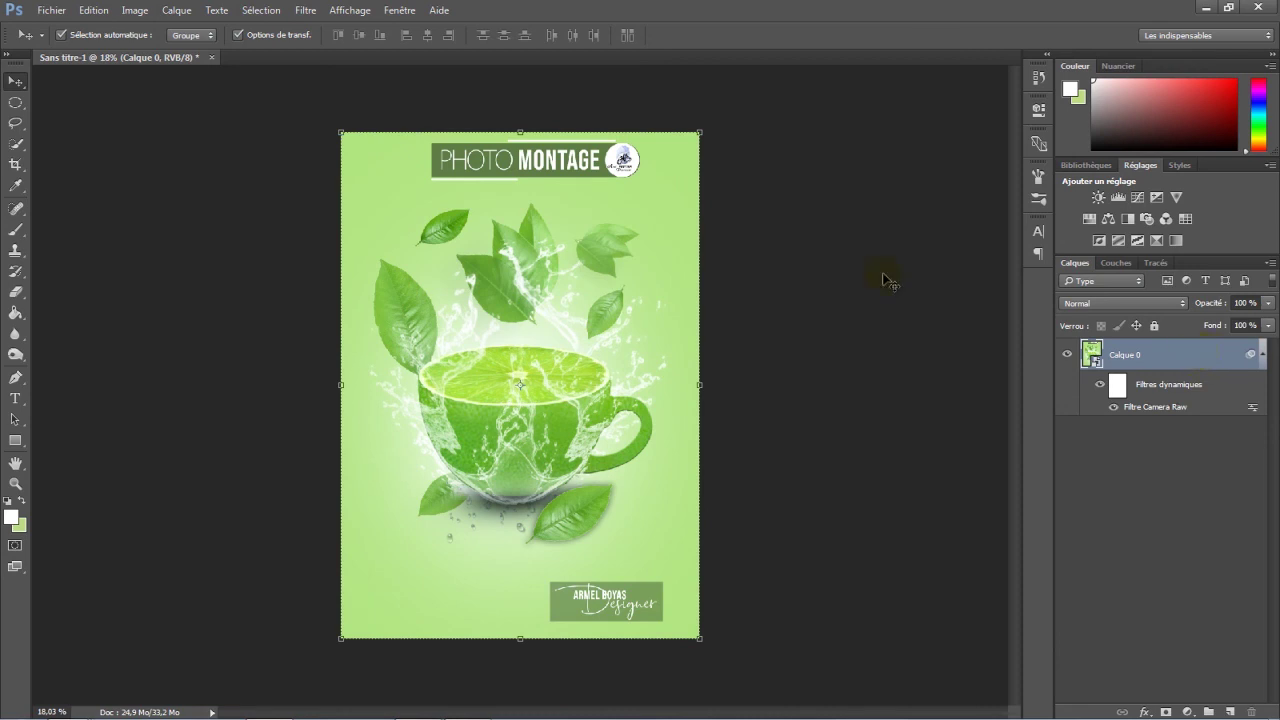
Step: Add a Camera Raw radial filter around the cup at exposure -0.75 with feathering 64
click(309, 10)
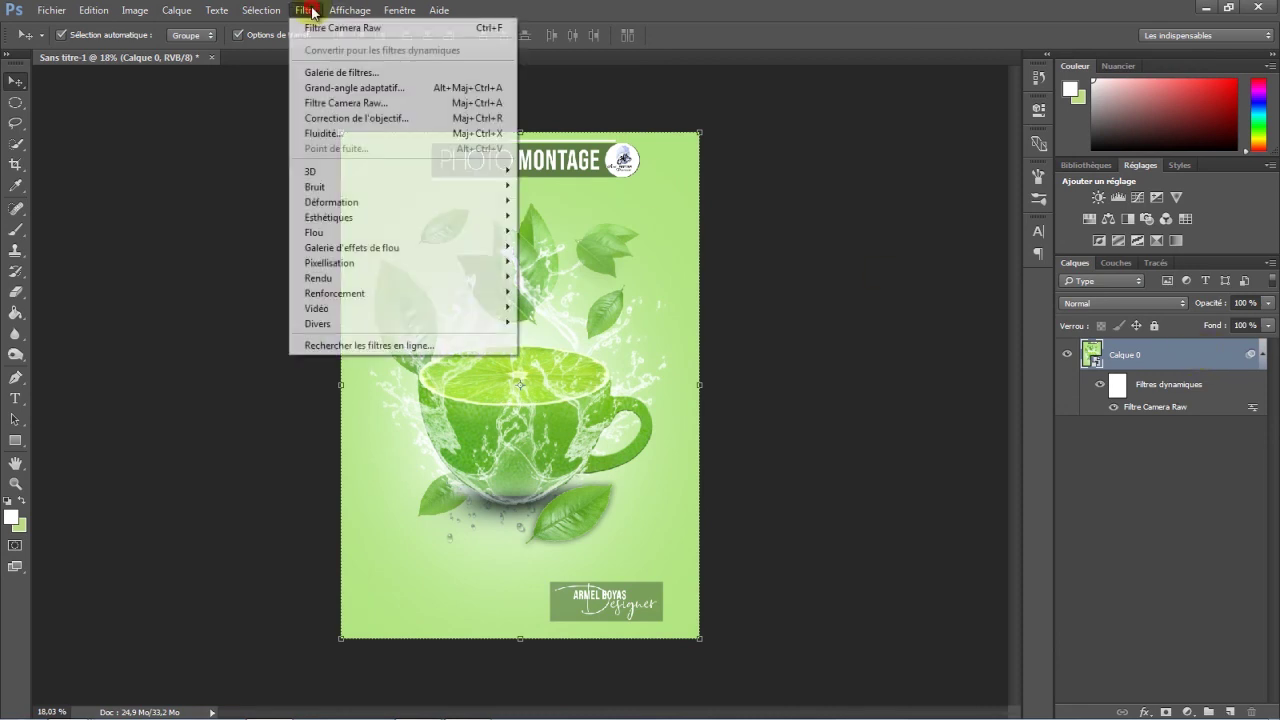
click(354, 104)
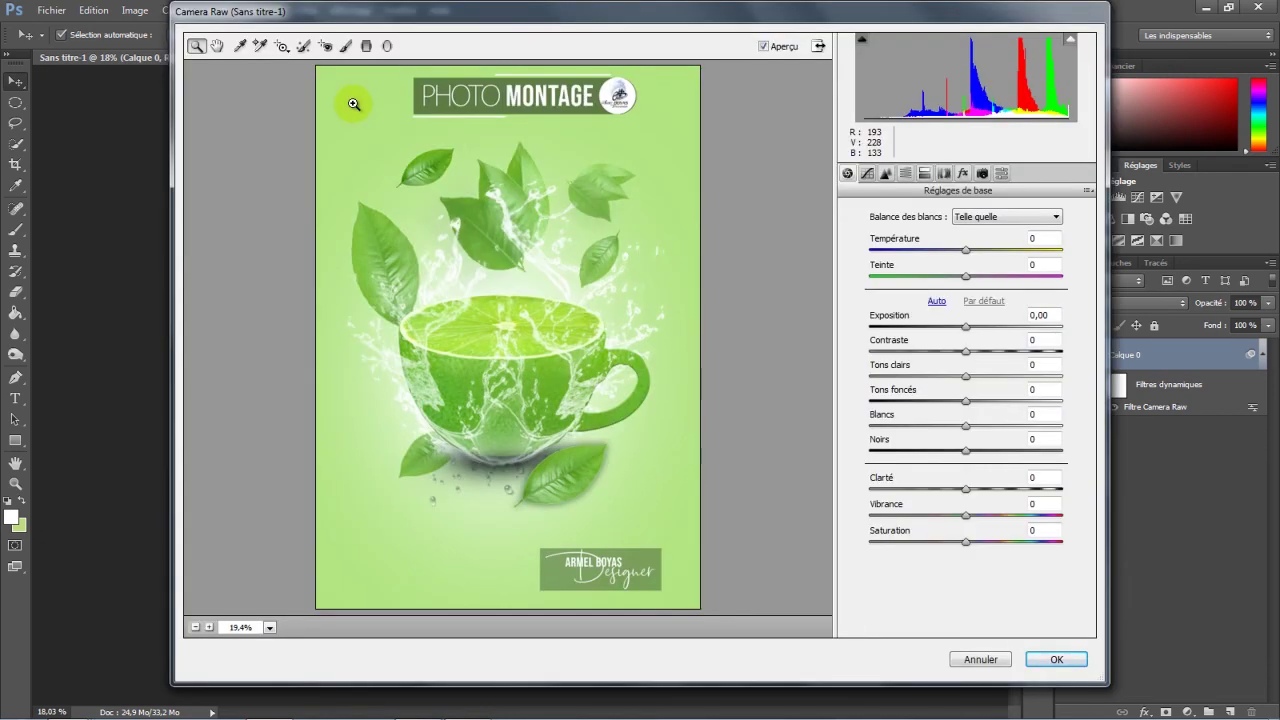
click(388, 46)
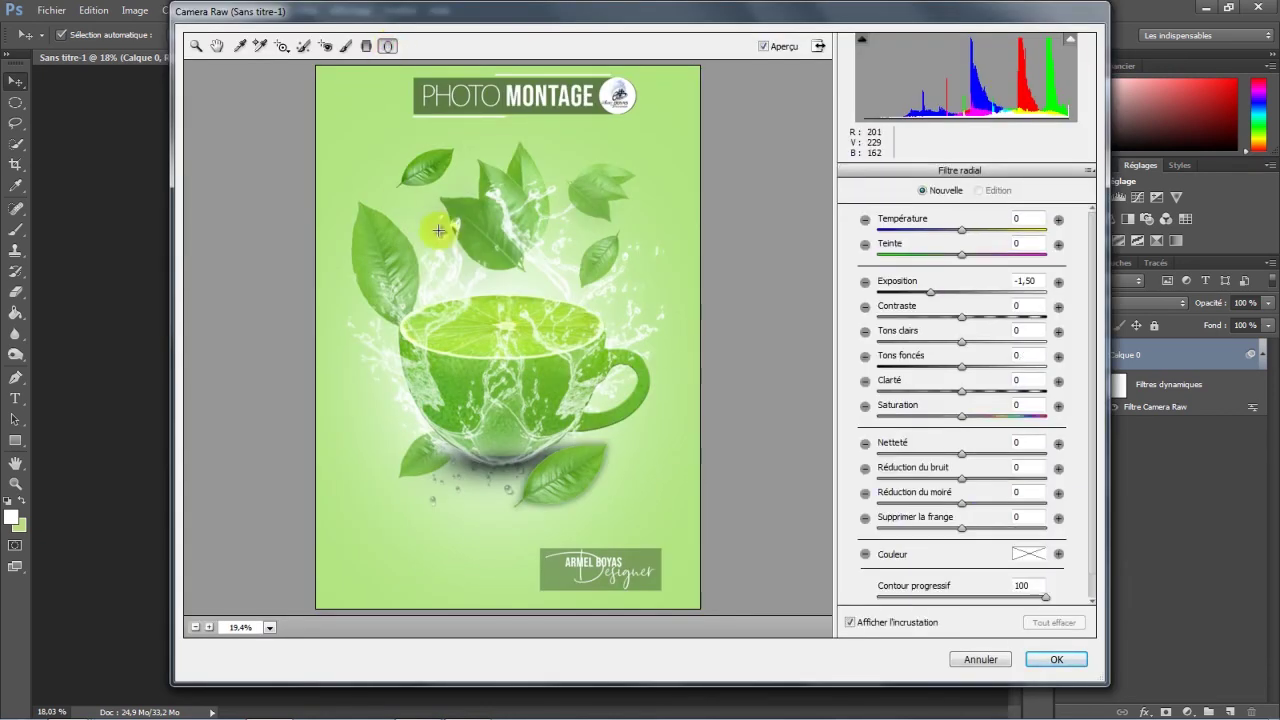
drag(431, 168, 529, 307)
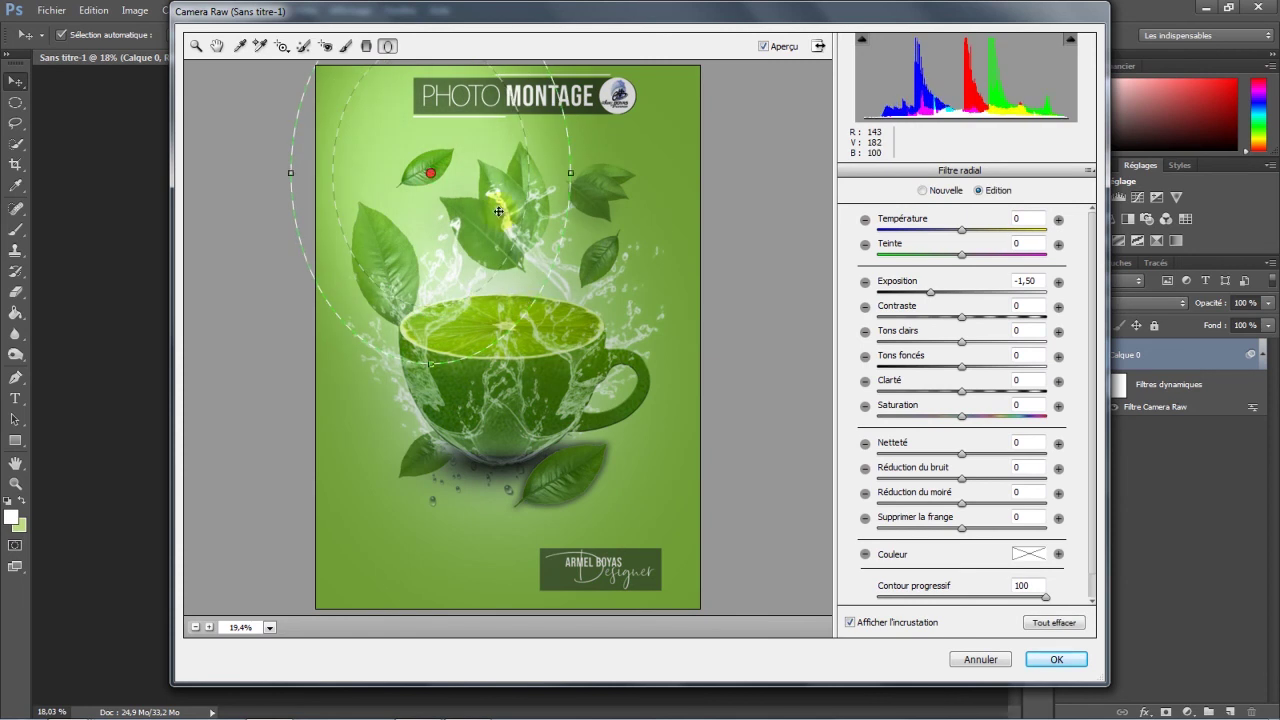
drag(498, 211, 568, 386)
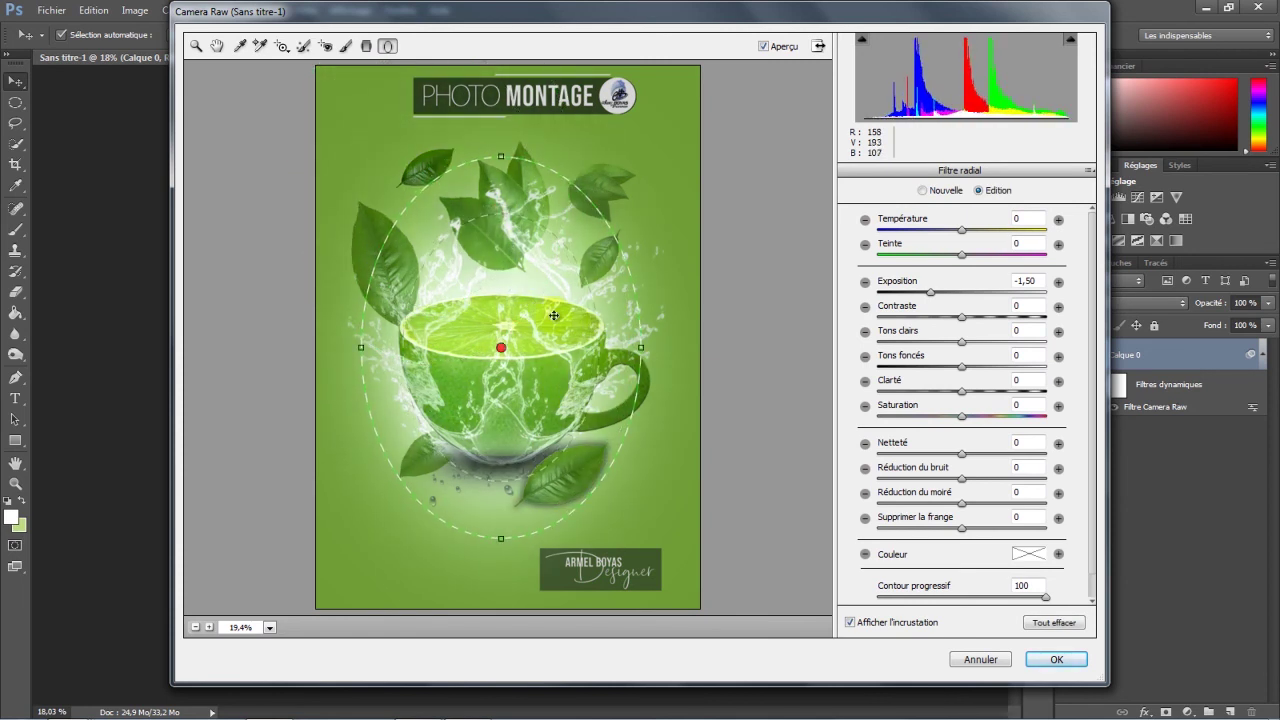
drag(501, 155, 501, 92)
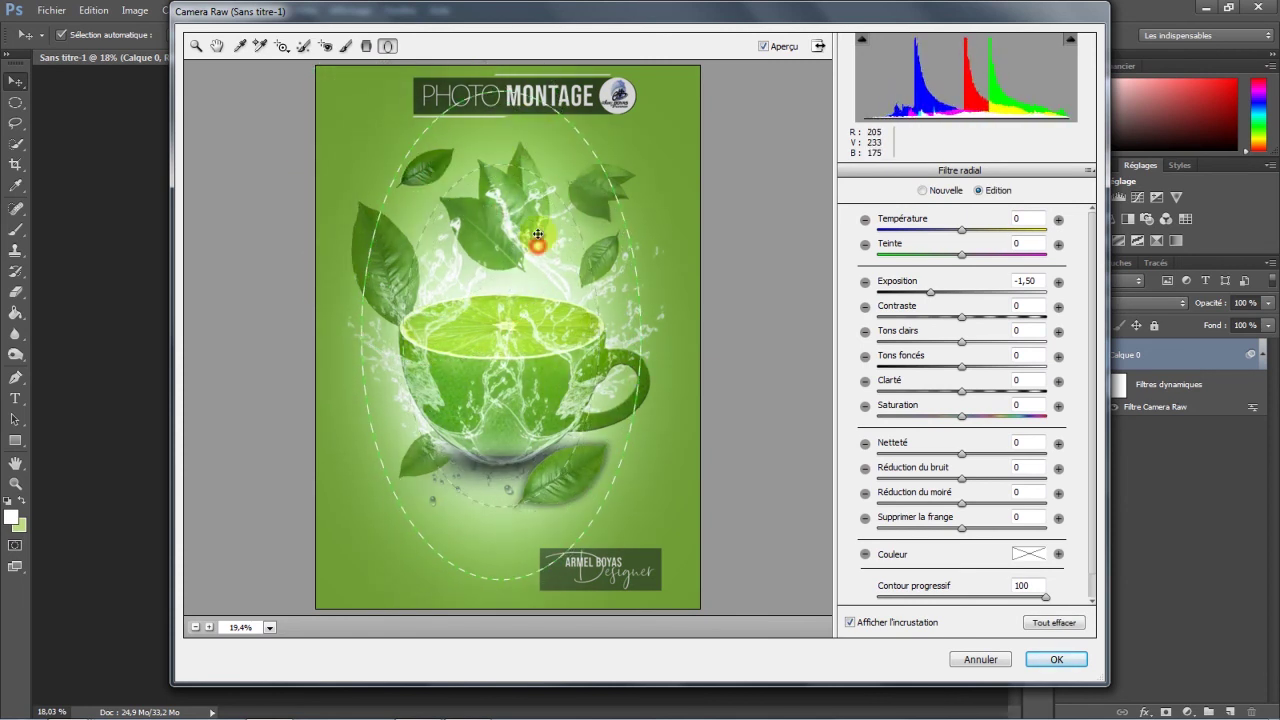
drag(922, 297, 946, 300)
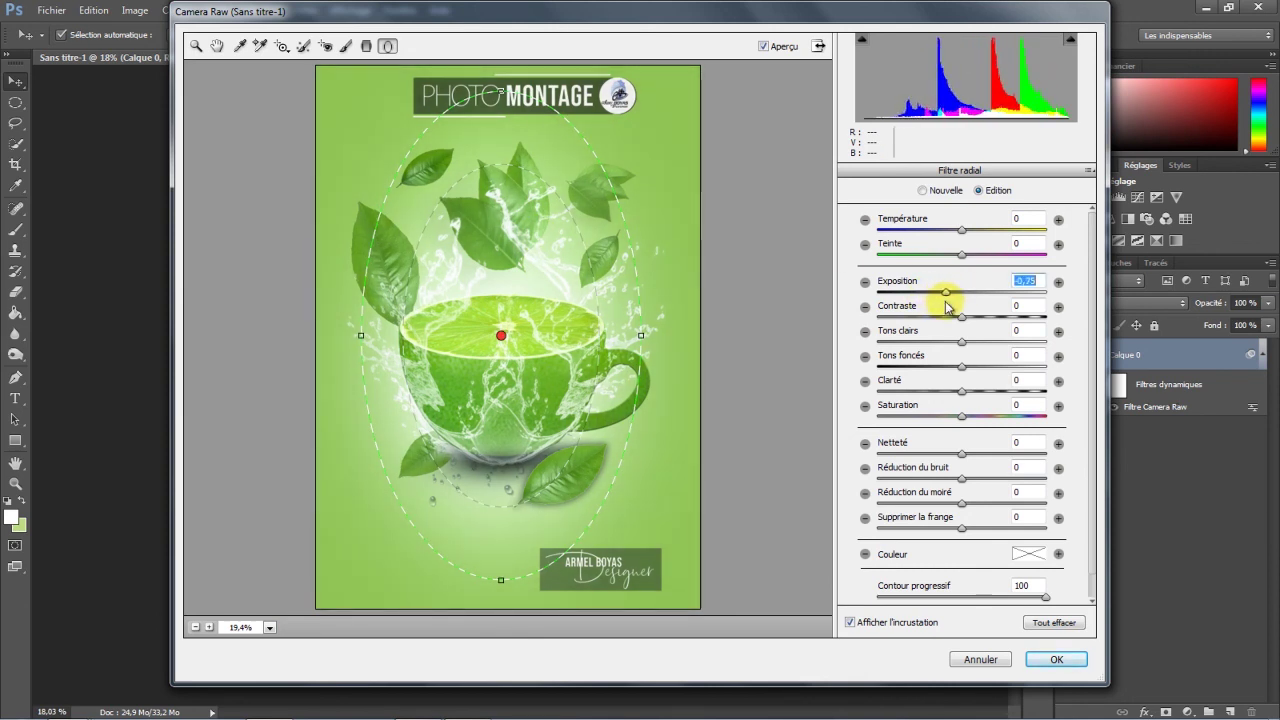
drag(1046, 597, 986, 597)
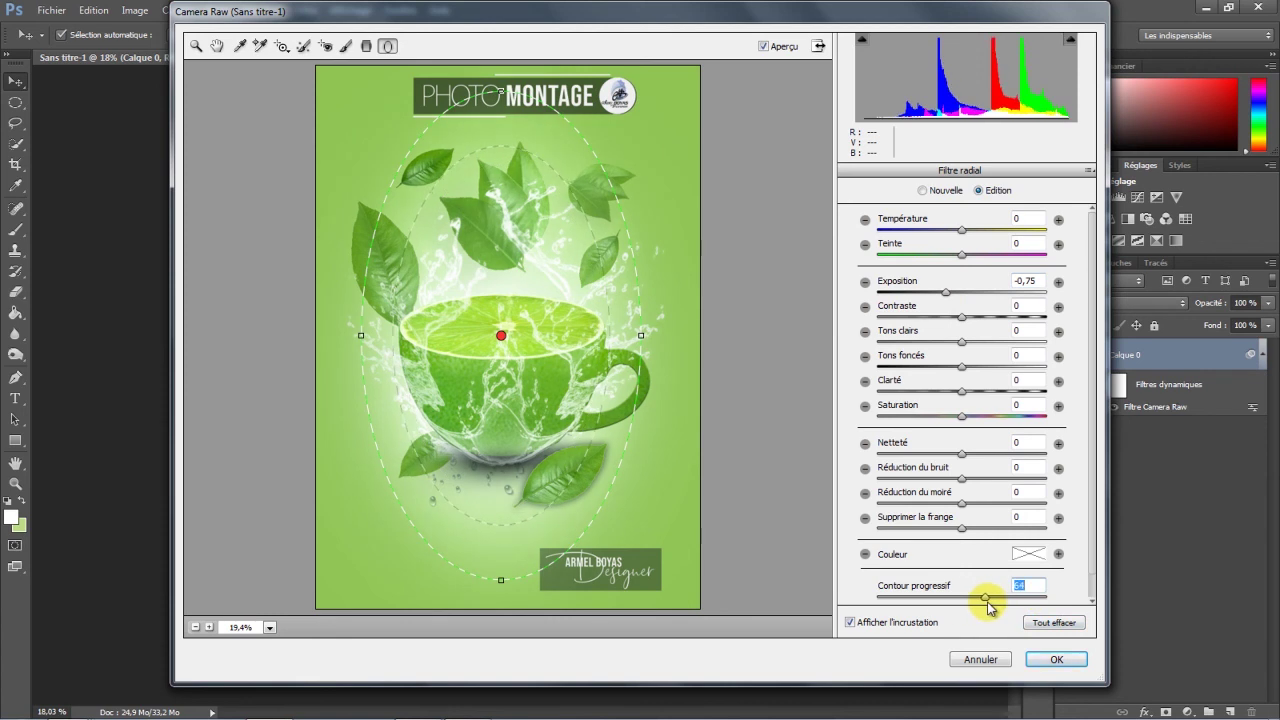
click(1056, 659)
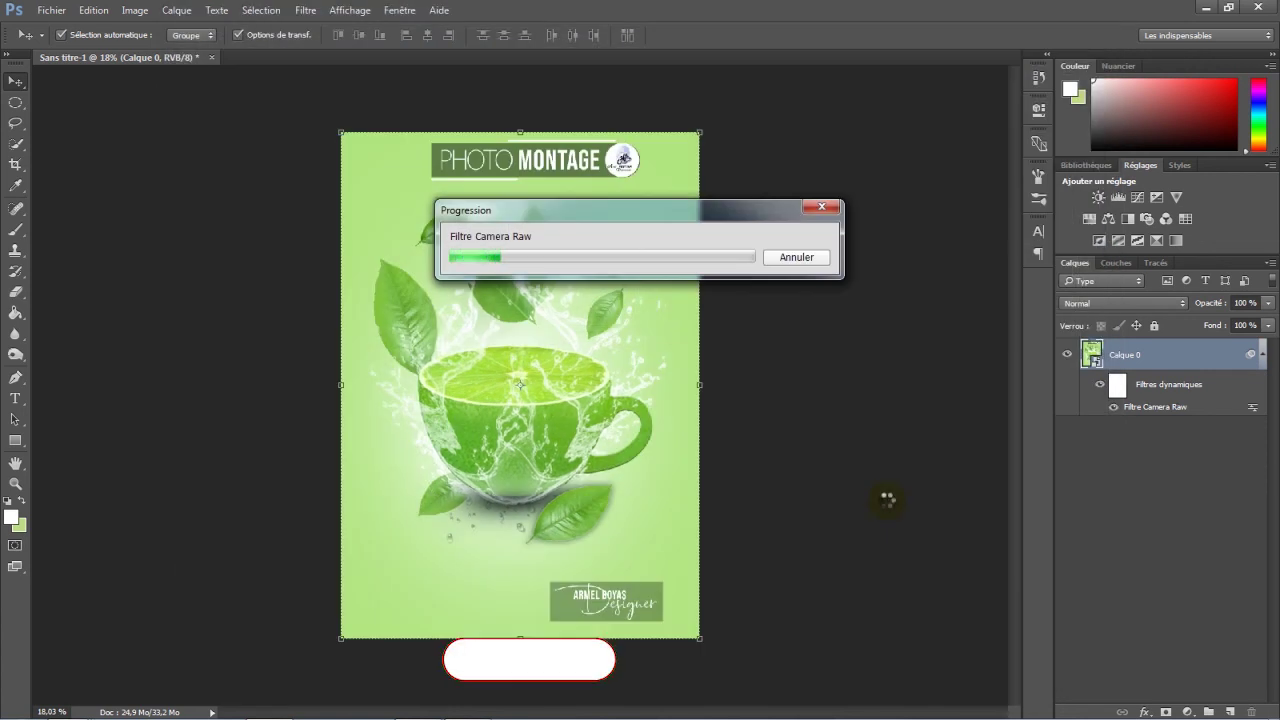
Step: Save the poster to the Bureau as JPEG 'Merci' at Maximum quality
click(52, 10)
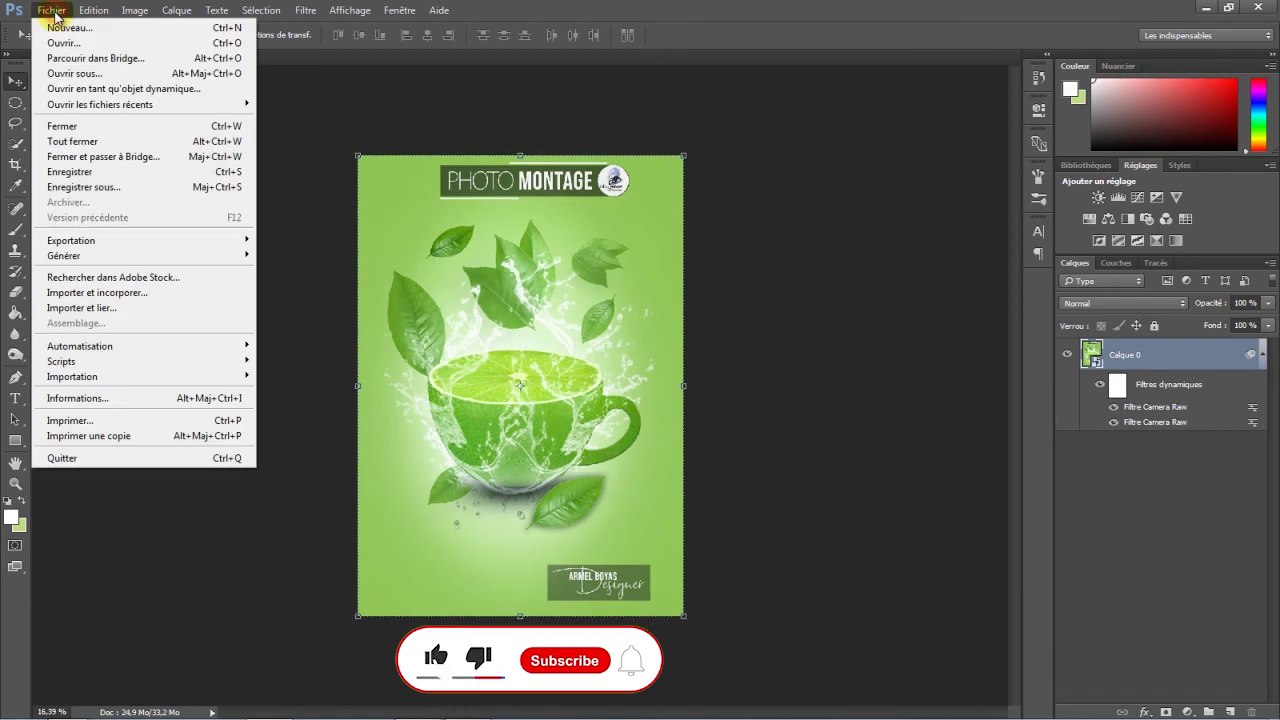
click(89, 187)
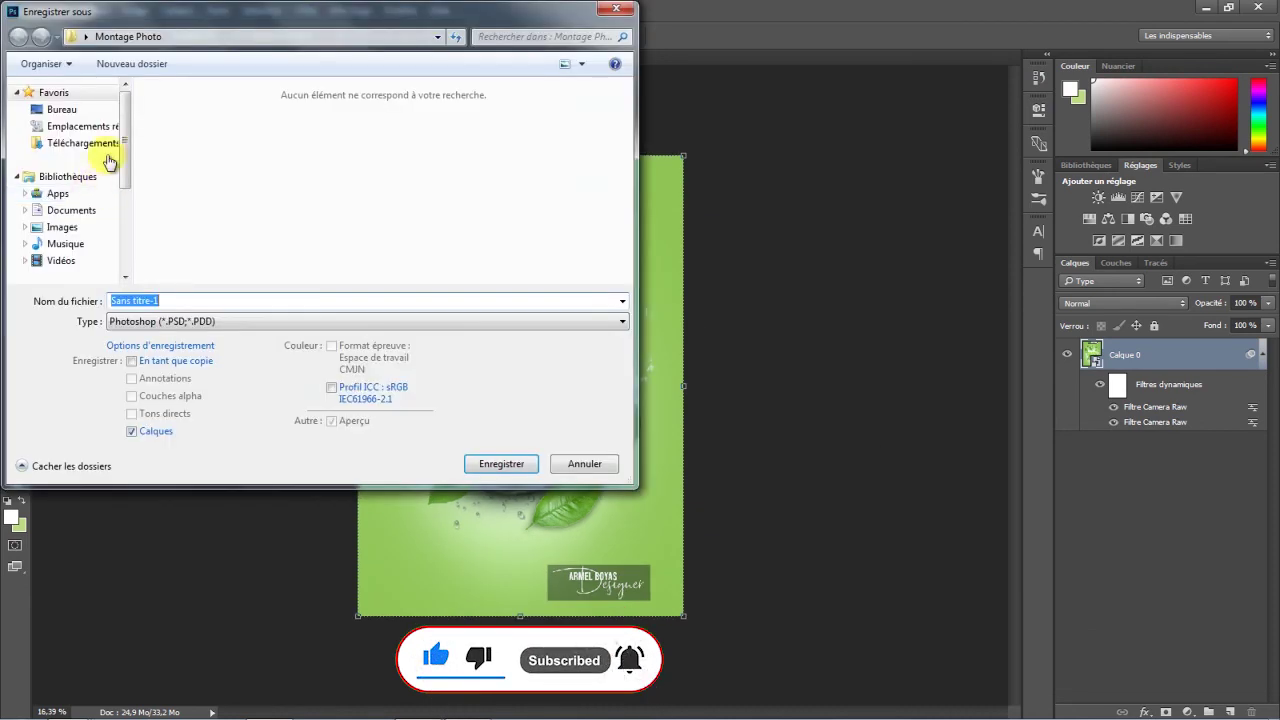
click(84, 109)
triple_click(165, 300)
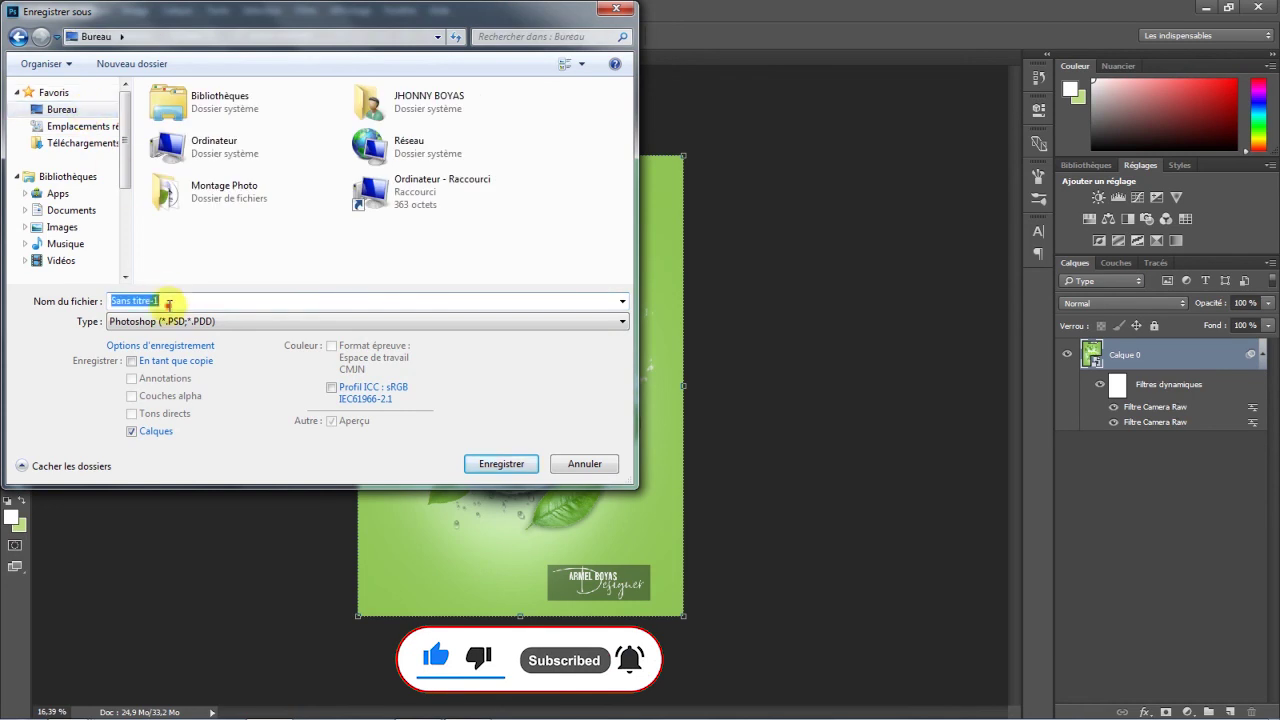
text(M)
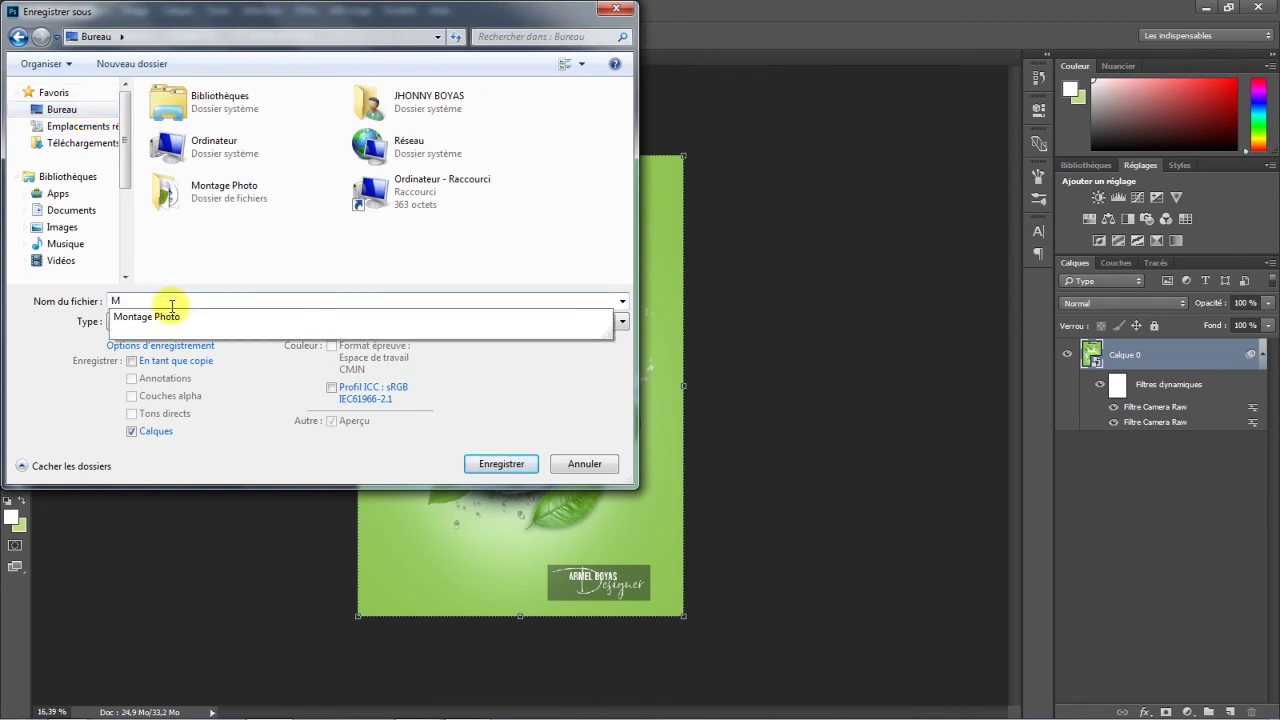
text(erci)
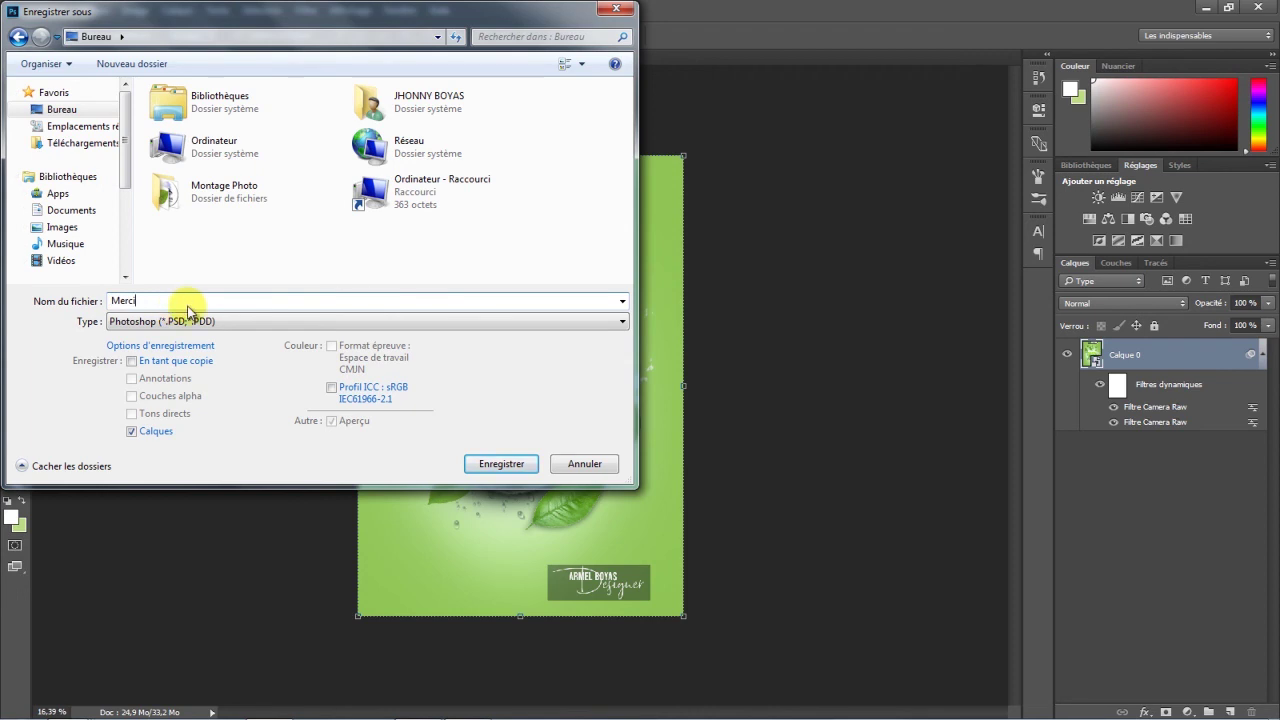
click(222, 322)
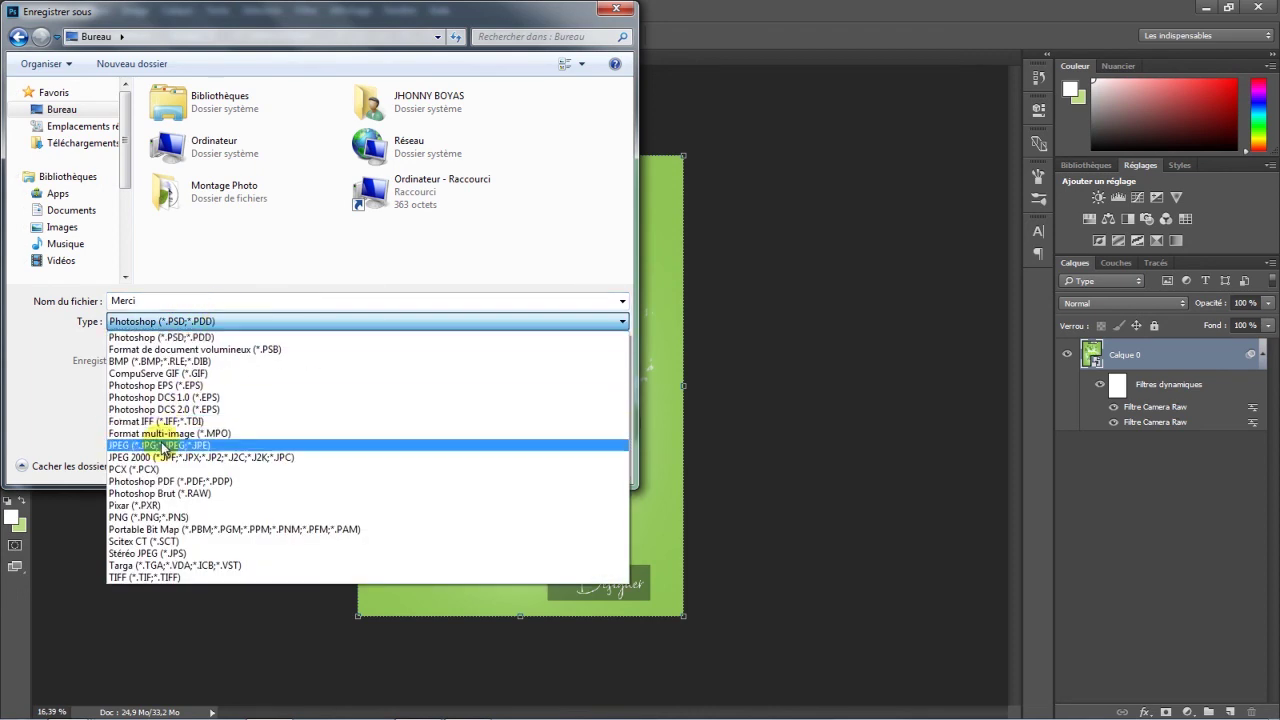
click(160, 445)
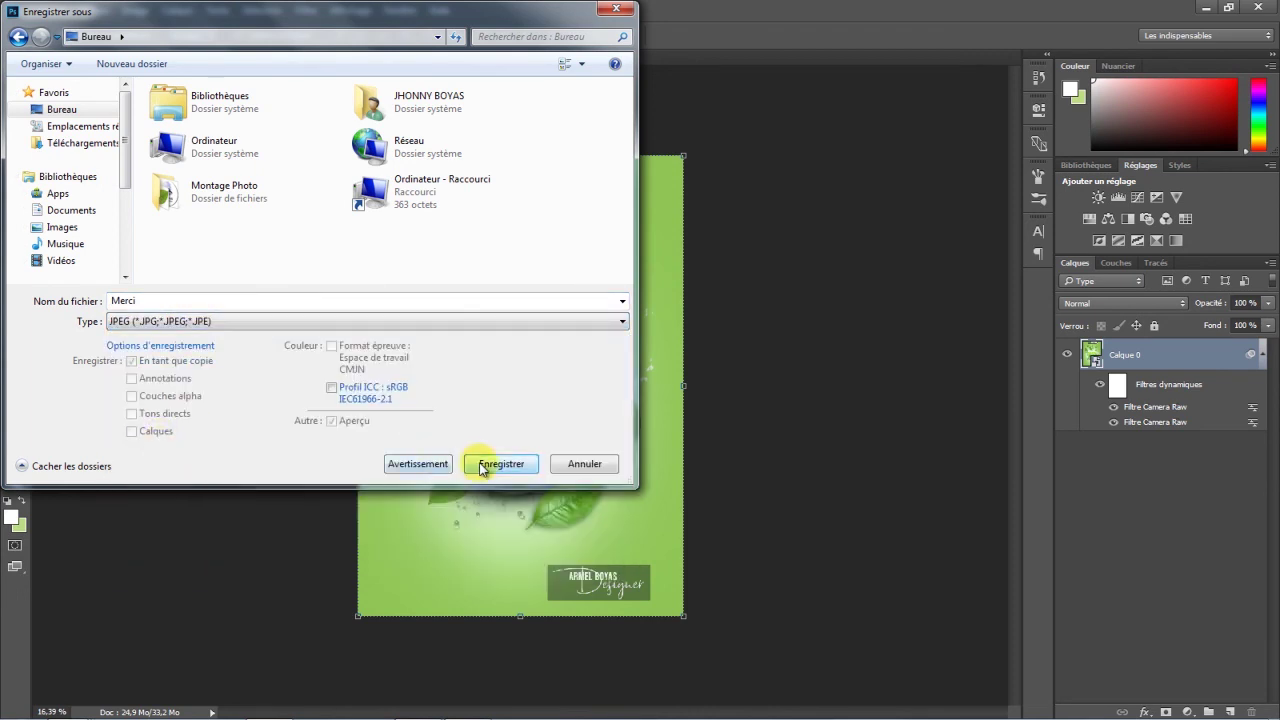
click(482, 466)
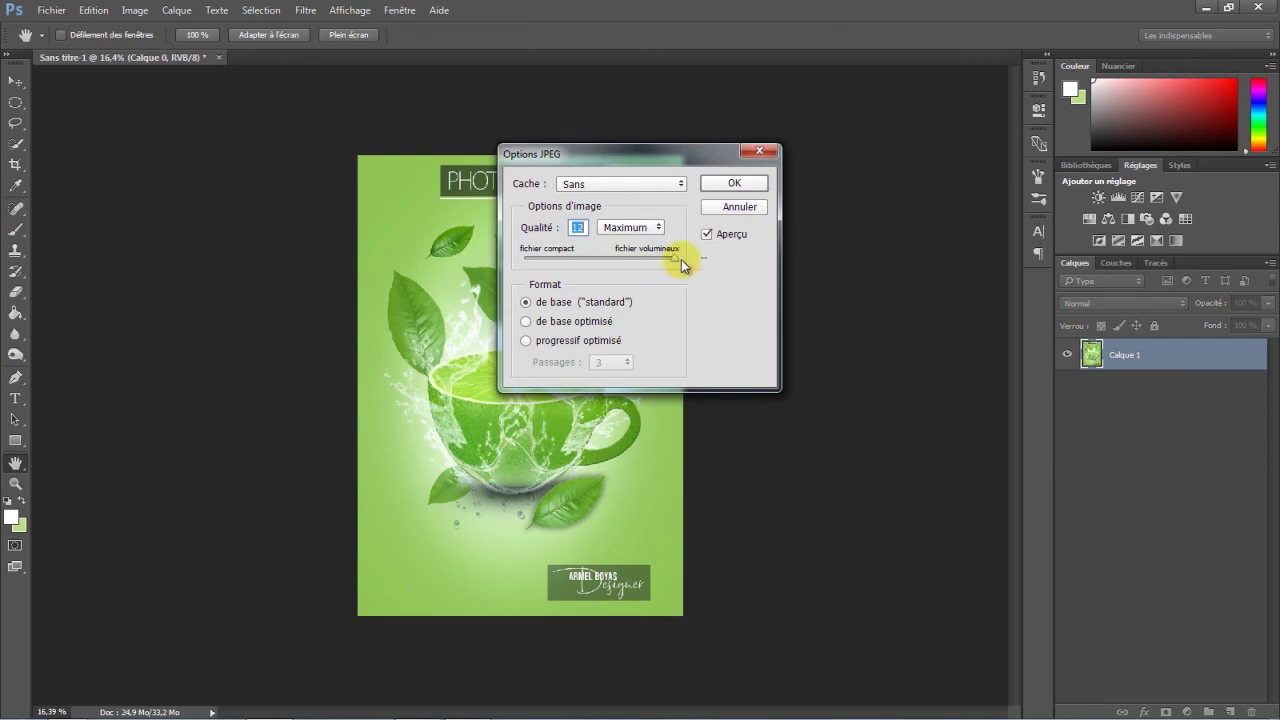
click(751, 186)
Step: Minimize Photoshop and open the Merci JPEG from the desktop in Windows Photo Viewer
click(1208, 8)
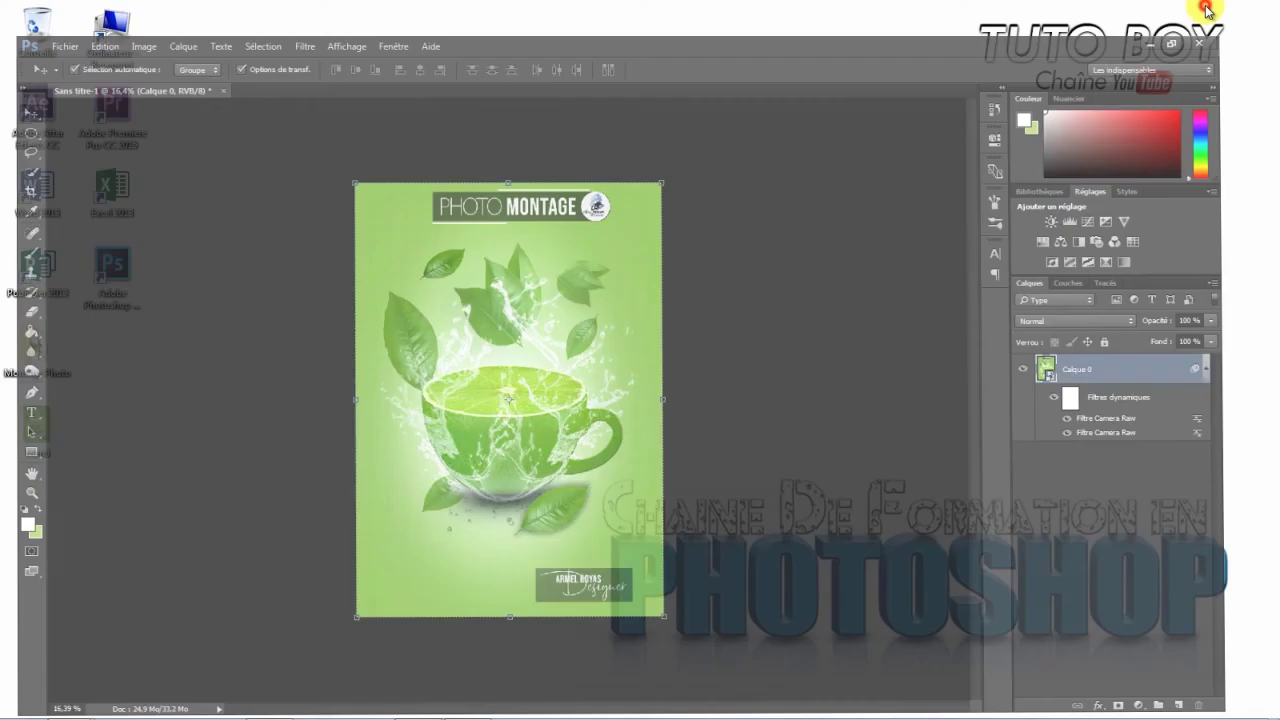
drag(478, 380, 612, 293)
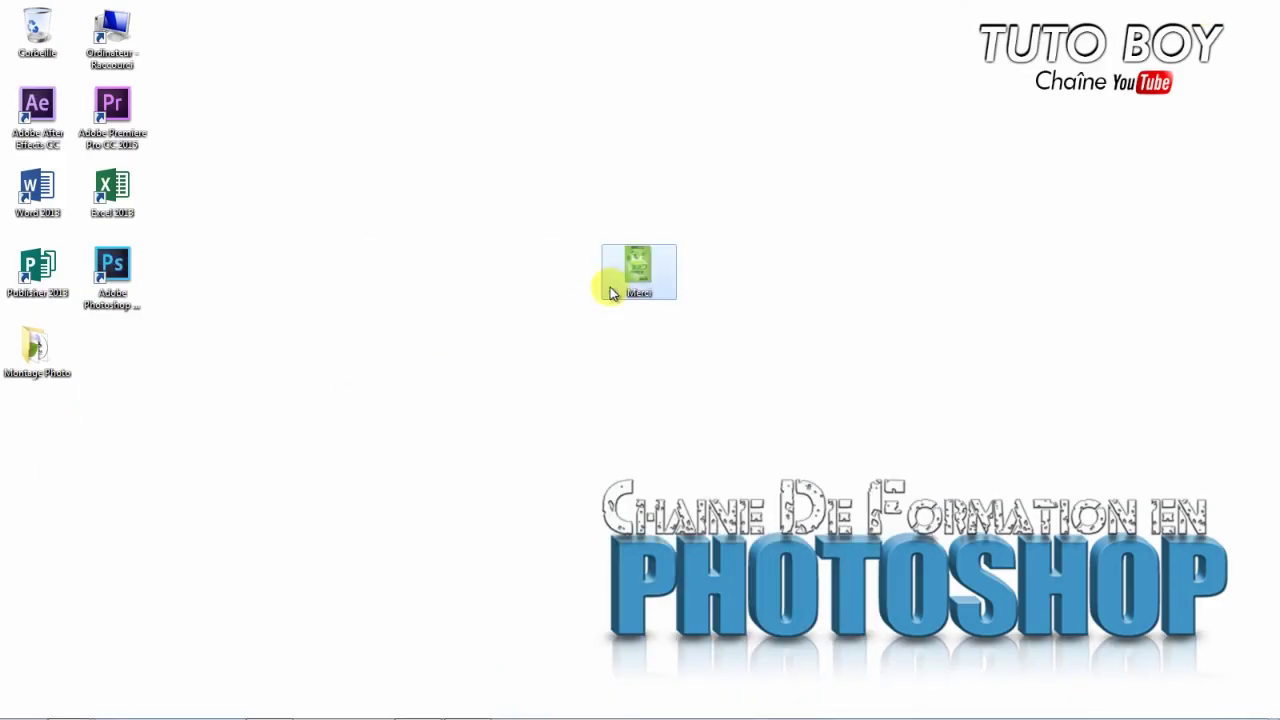
double_click(643, 267)
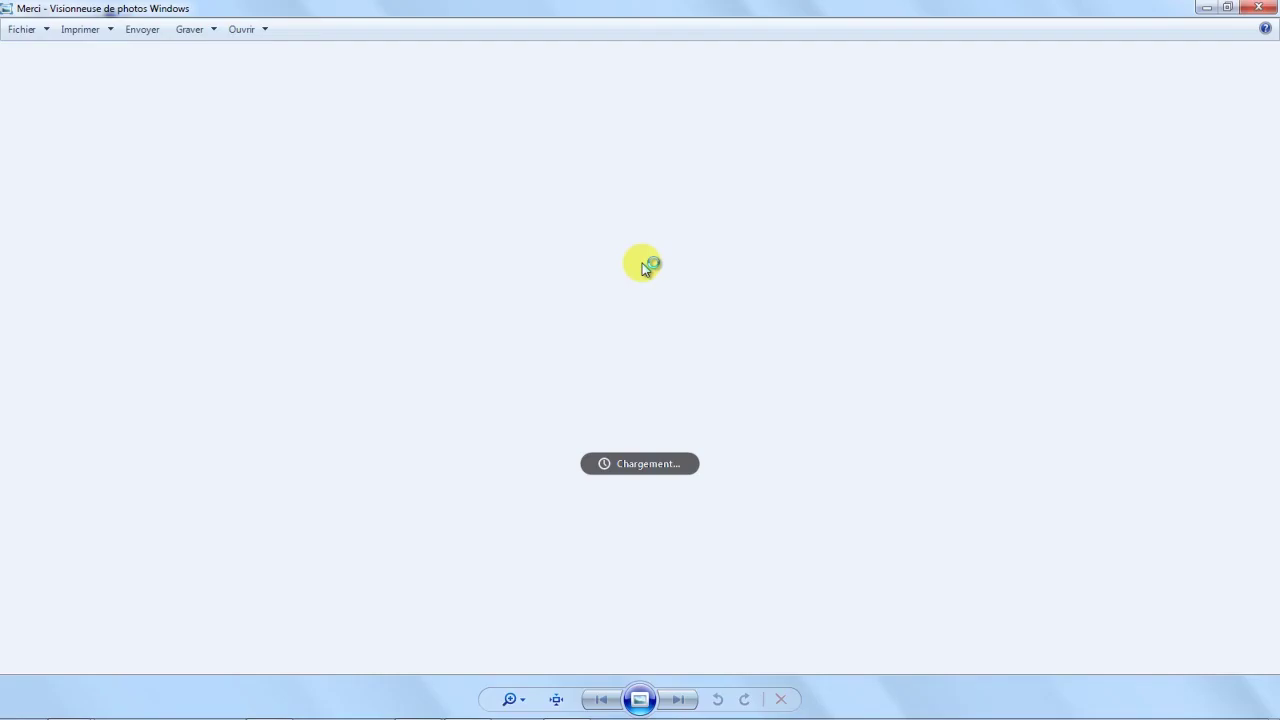